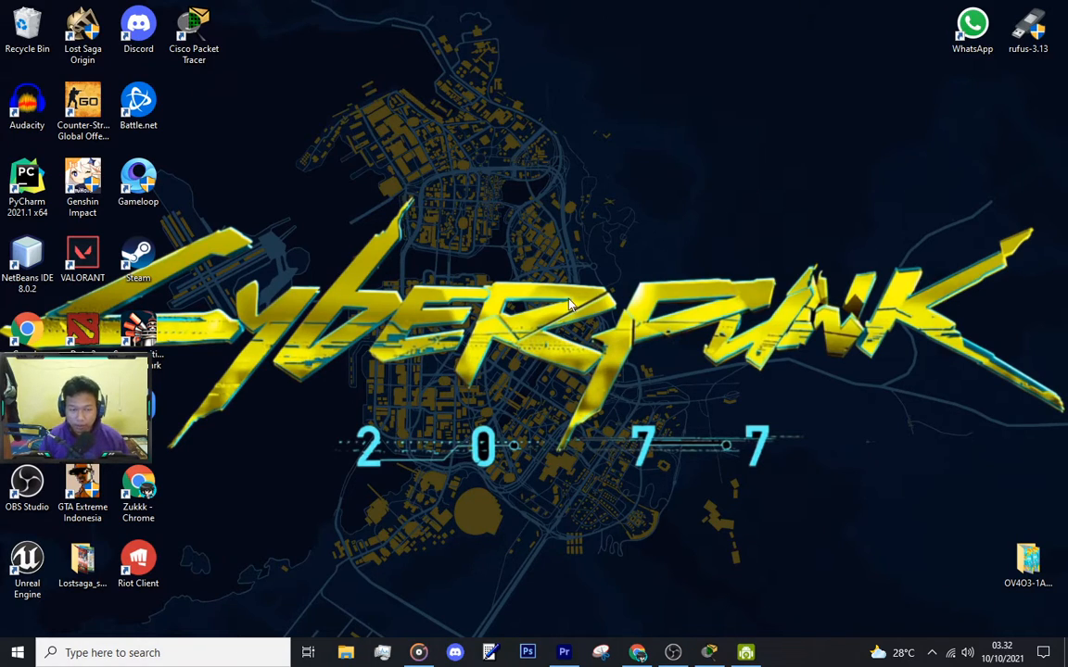
Switch to Cisco Packet Tracer and place two PC end devices side by side in the empty logical workspace
{"action": "left_click", "coordinate": [710, 653]}
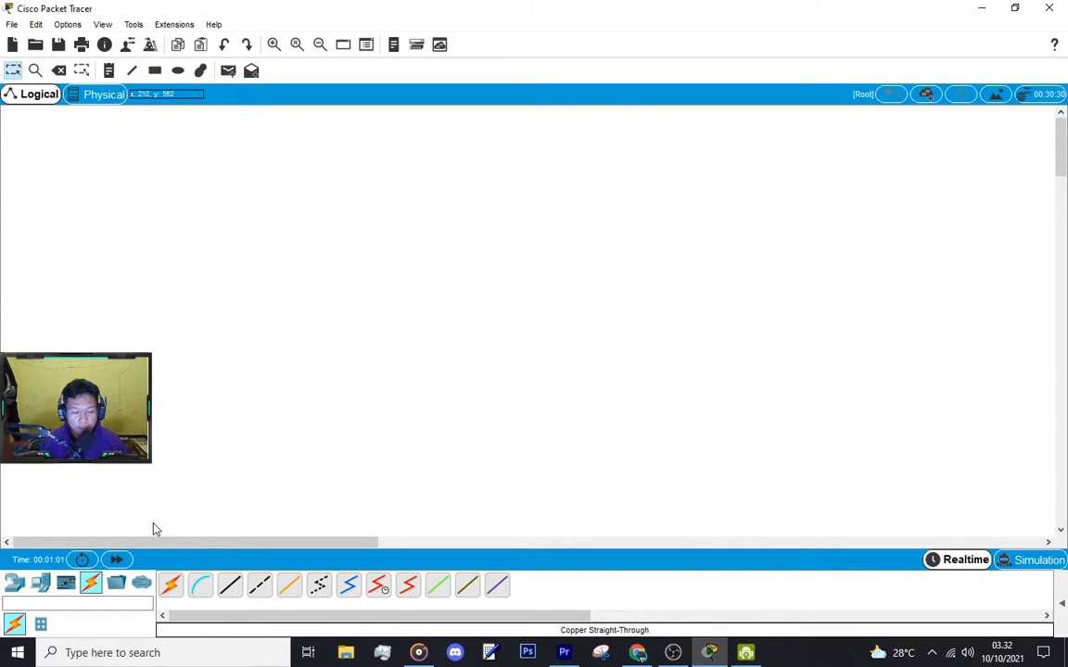
{"action": "left_click", "coordinate": [41, 586]}
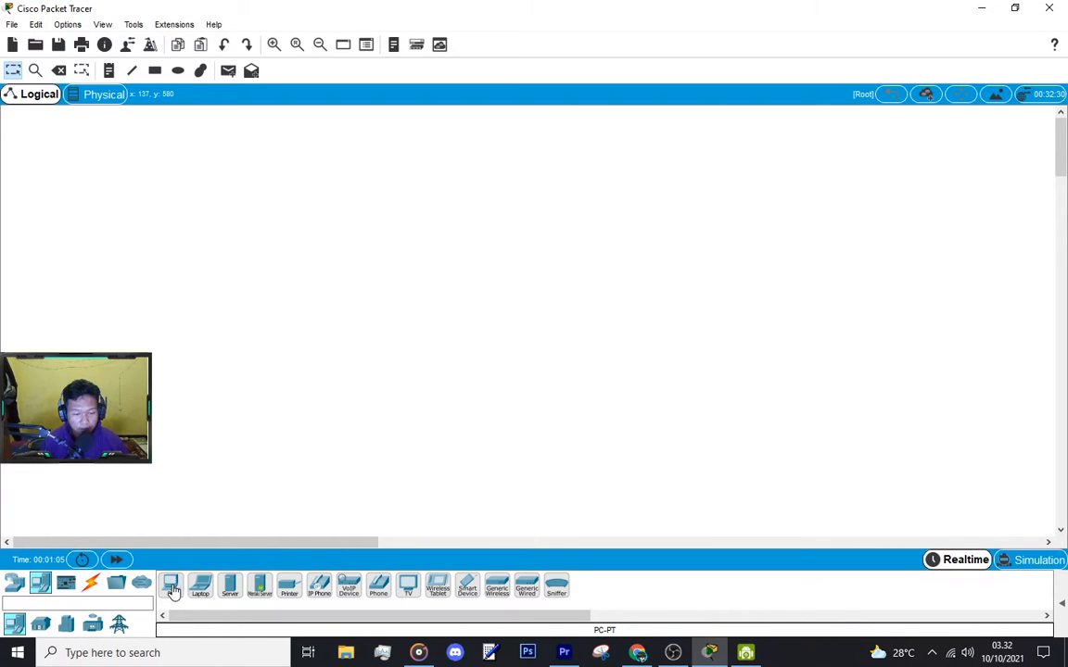
{"action": "left_click_drag", "start_coordinate": [173, 591], "coordinate": [339, 341]}
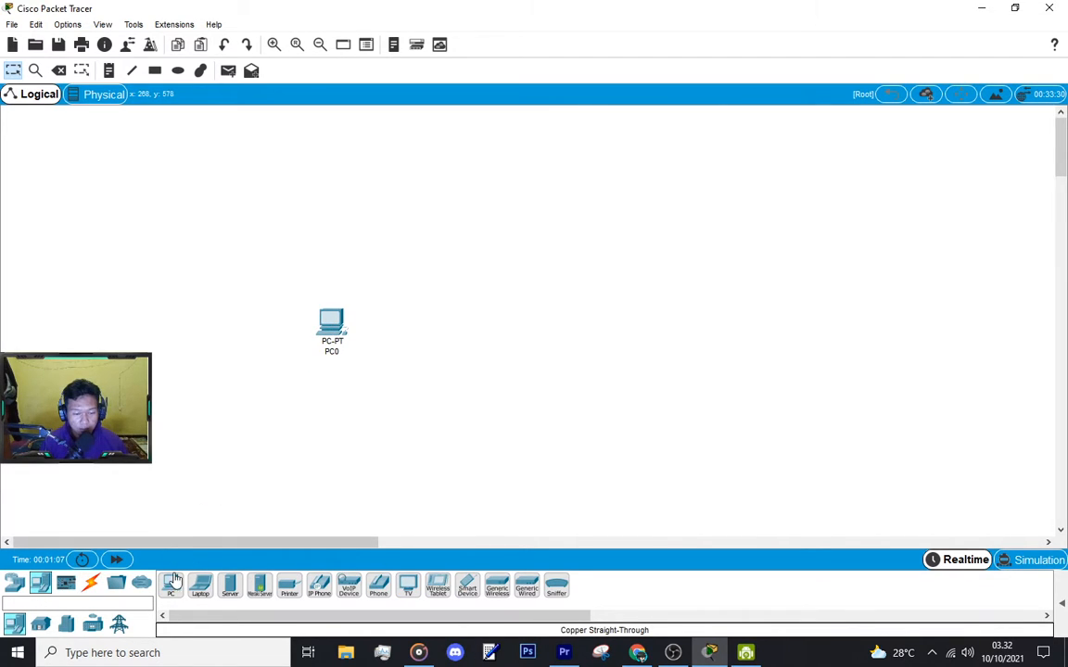
{"action": "left_click_drag", "start_coordinate": [174, 580], "coordinate": [589, 337]}
{"action": "left_click_drag", "start_coordinate": [331, 325], "coordinate": [342, 331]}
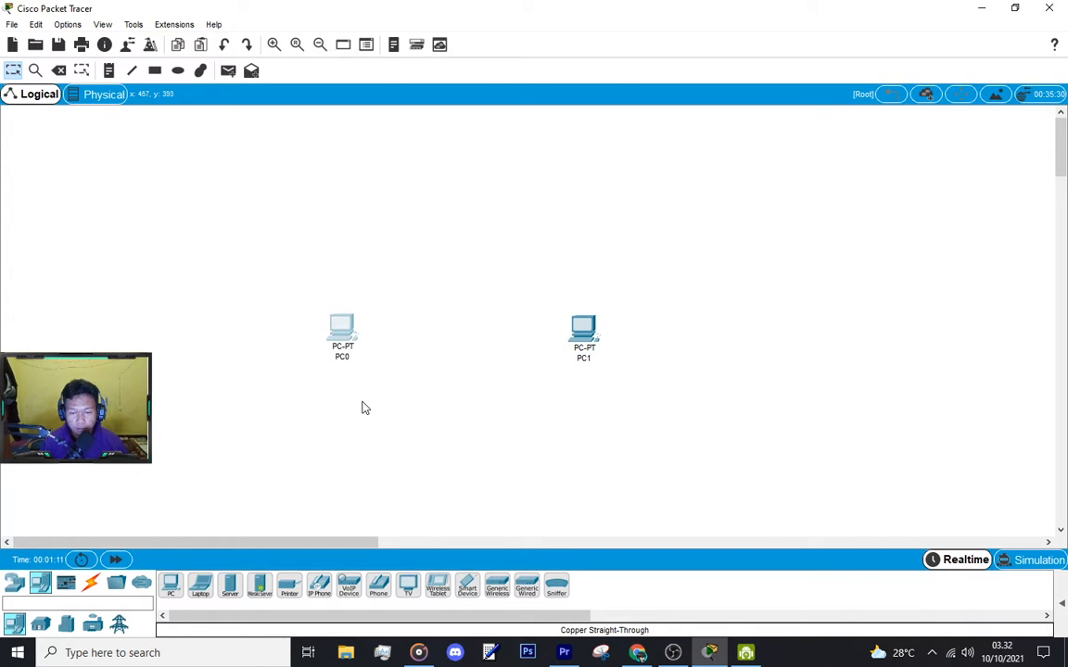
Connect PC0 to PC1 with a cable using the automatically chosen connection type, and nudge PC0 slightly into line
{"action": "left_click", "coordinate": [90, 587]}
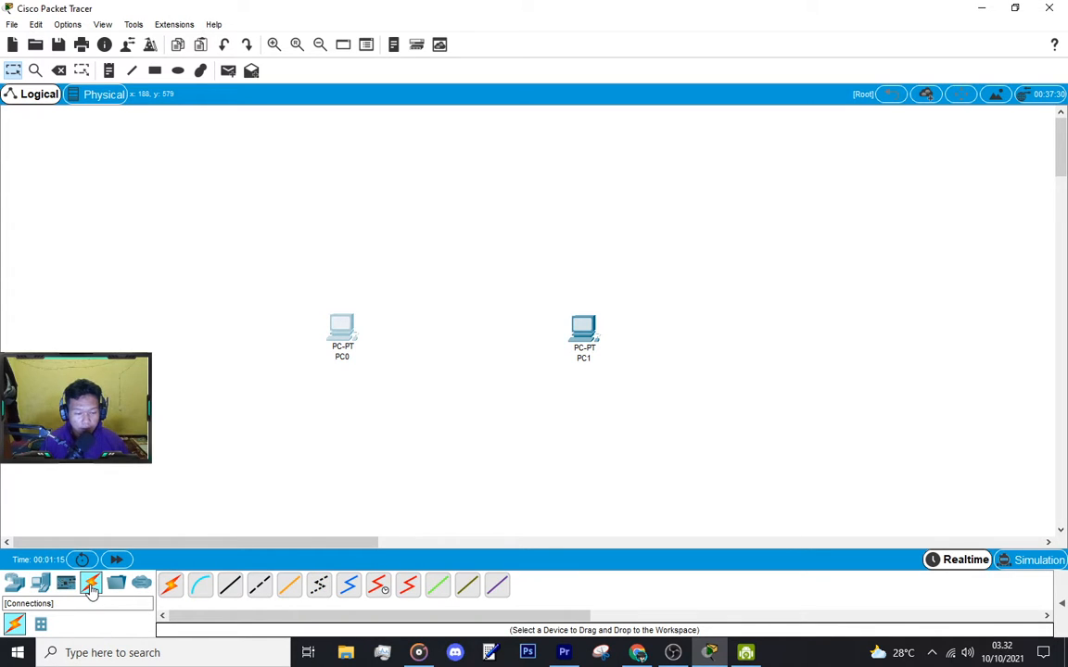
{"action": "left_click", "coordinate": [176, 588]}
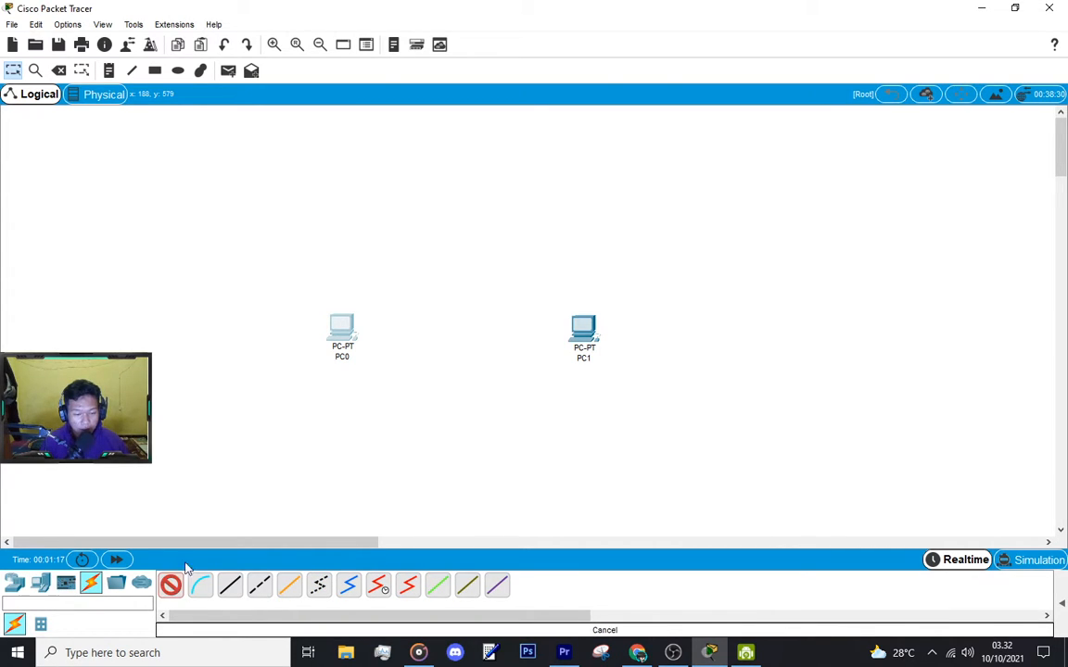
{"action": "left_click", "coordinate": [345, 327]}
{"action": "left_click", "coordinate": [590, 332]}
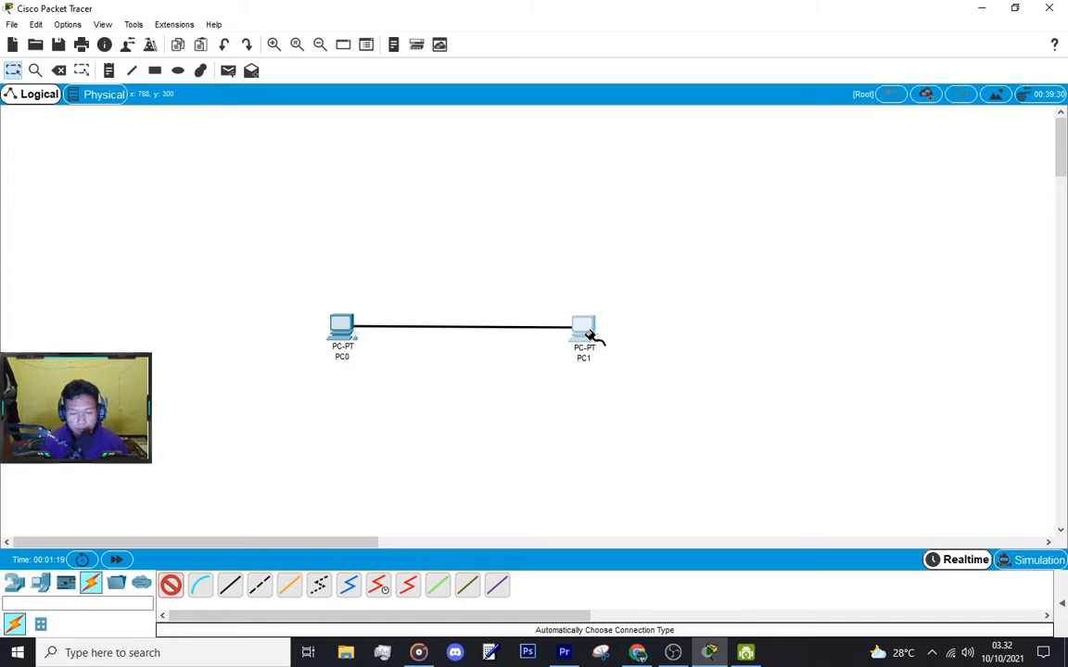
{"action": "left_click_drag", "start_coordinate": [346, 331], "coordinate": [343, 334]}
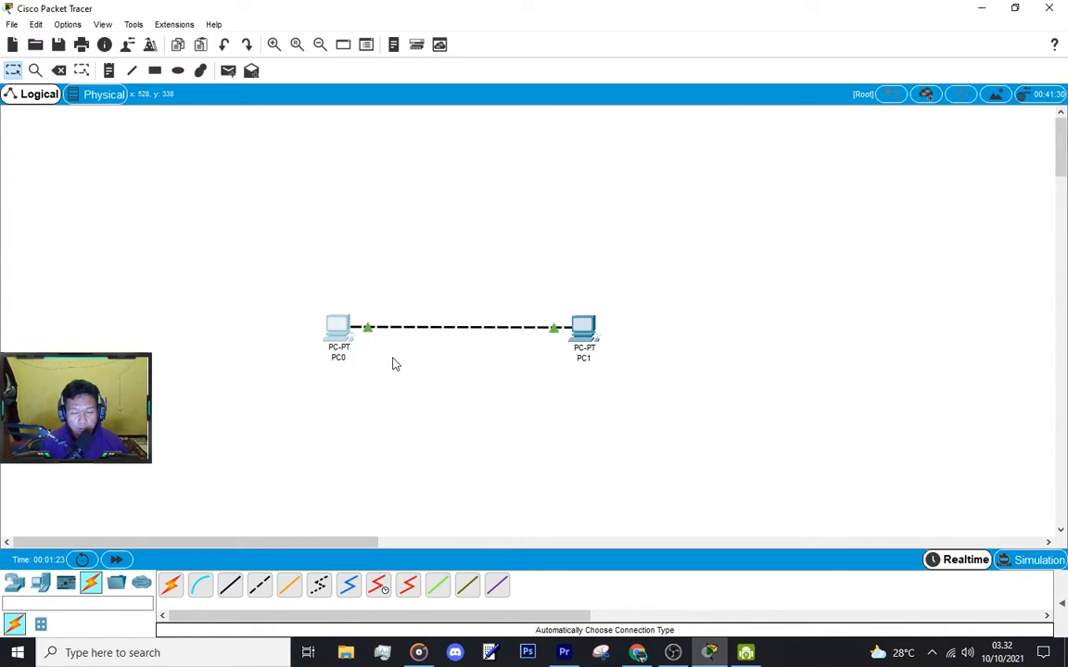
Assign PC0 the static IP address 192.168.1.1 with subnet mask 255.255.255.0 and close its device window
{"action": "left_click", "coordinate": [341, 334]}
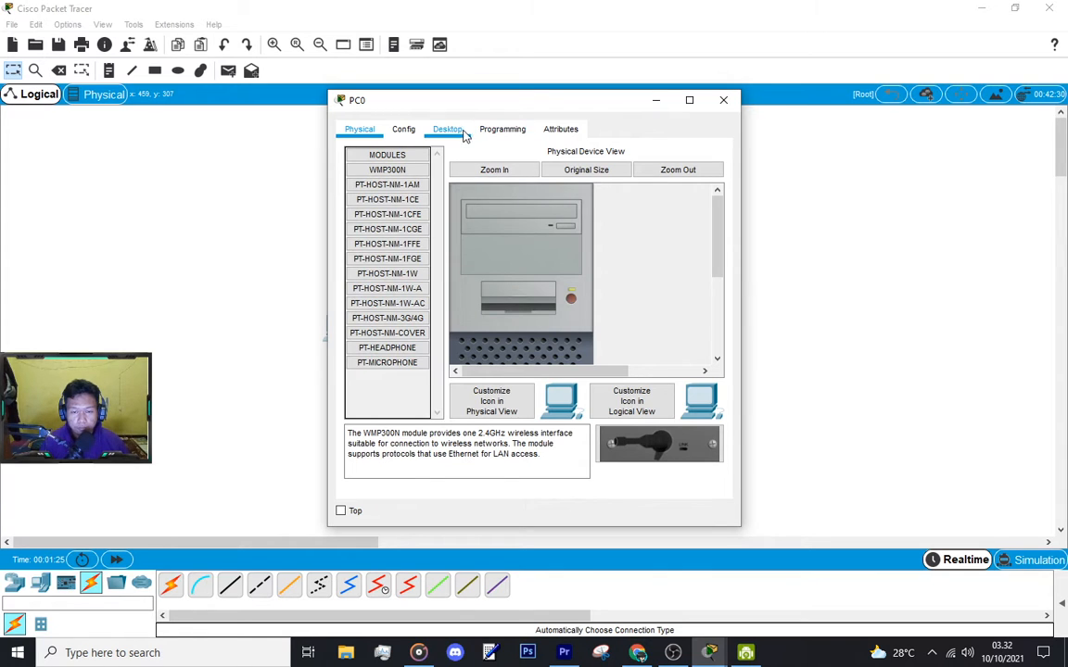
{"action": "left_click", "coordinate": [723, 99]}
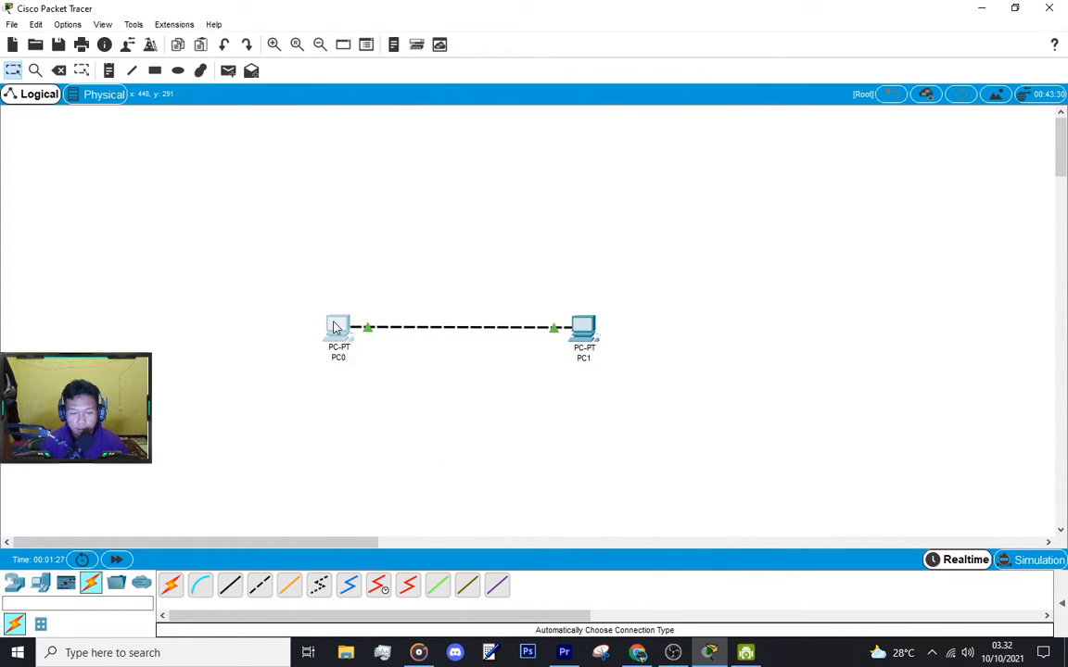
{"action": "left_click", "coordinate": [336, 328]}
{"action": "left_click", "coordinate": [445, 129]}
{"action": "left_click", "coordinate": [384, 167]}
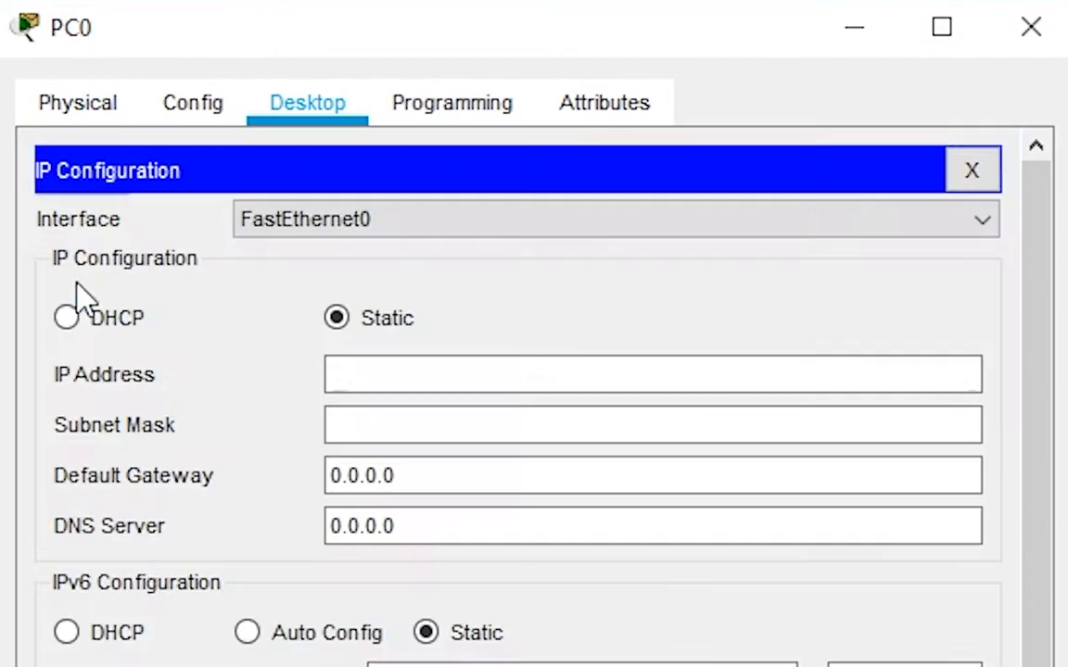
{"action": "left_click", "coordinate": [972, 170]}
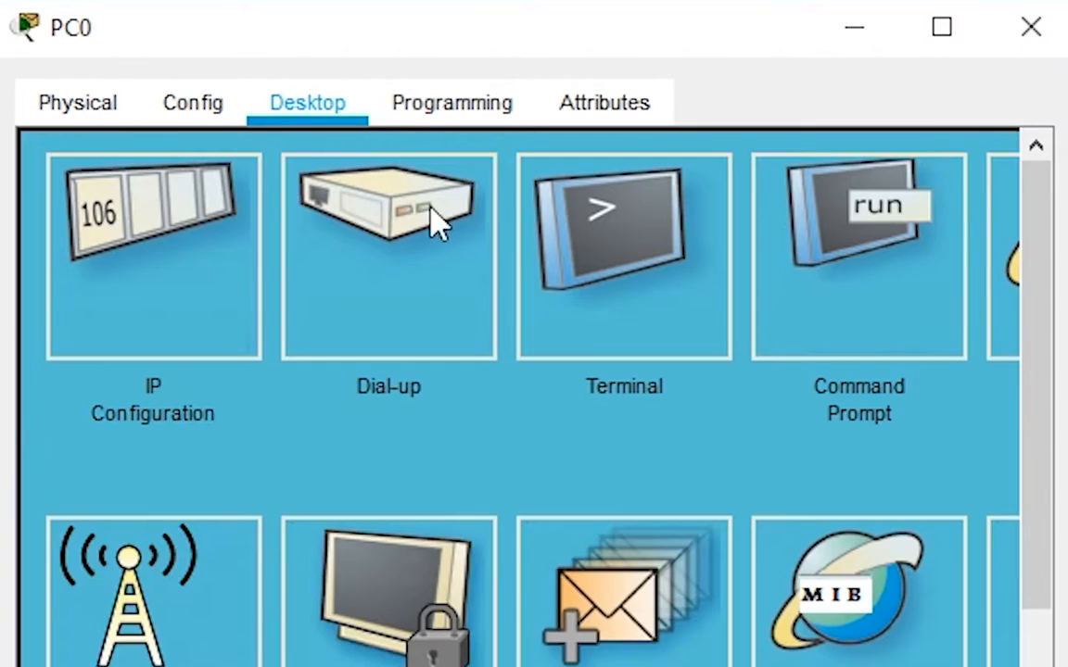
{"action": "left_click", "coordinate": [166, 278]}
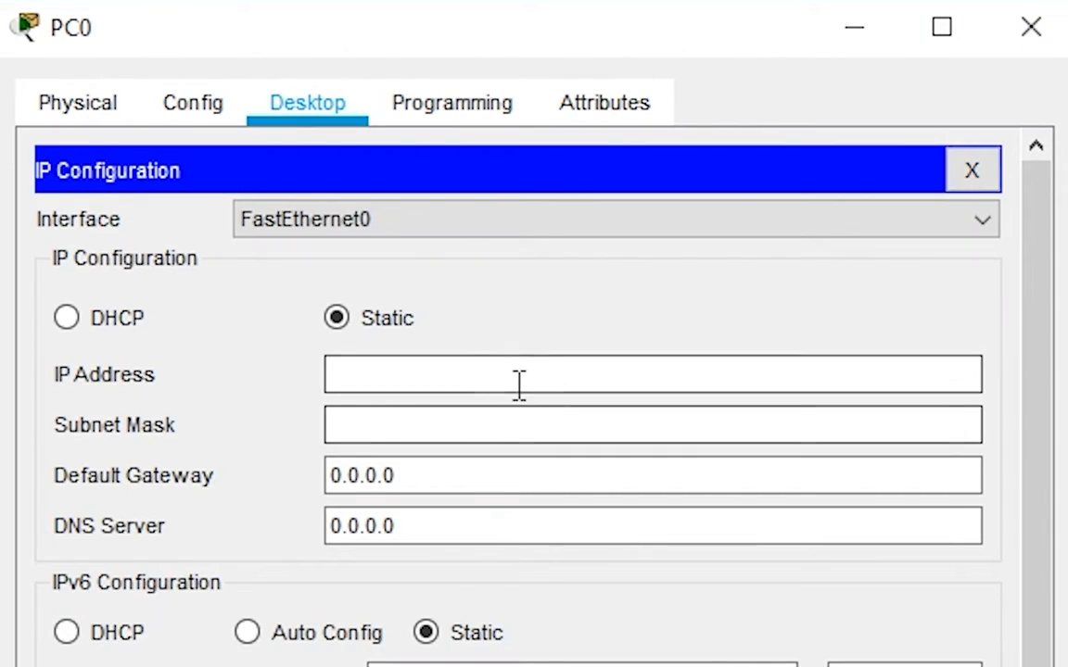
{"action": "left_click", "coordinate": [360, 362]}
{"action": "type", "text": "192."}
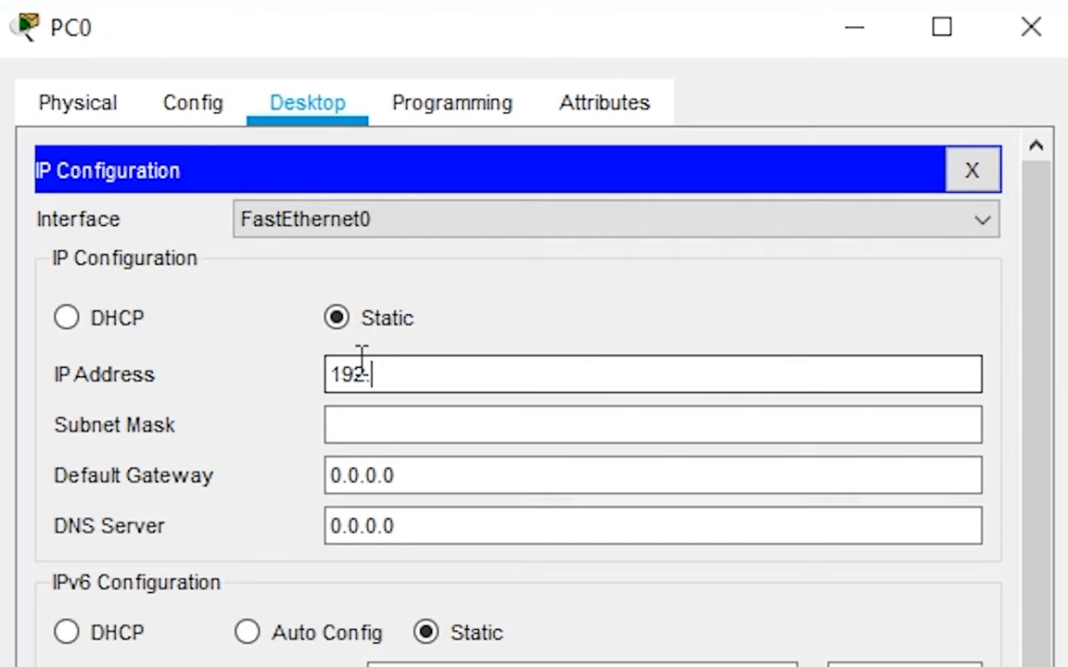
{"action": "type", "text": "168.1.1"}
{"action": "key", "text": "Return"}
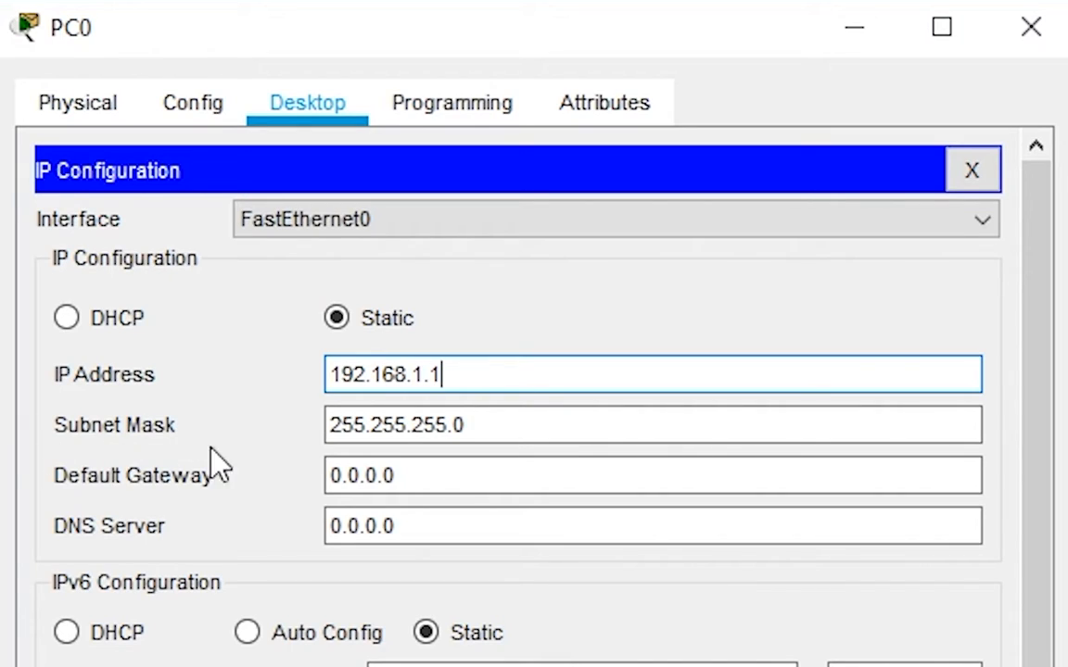
{"action": "left_click", "coordinate": [594, 425]}
{"action": "left_click", "coordinate": [503, 371]}
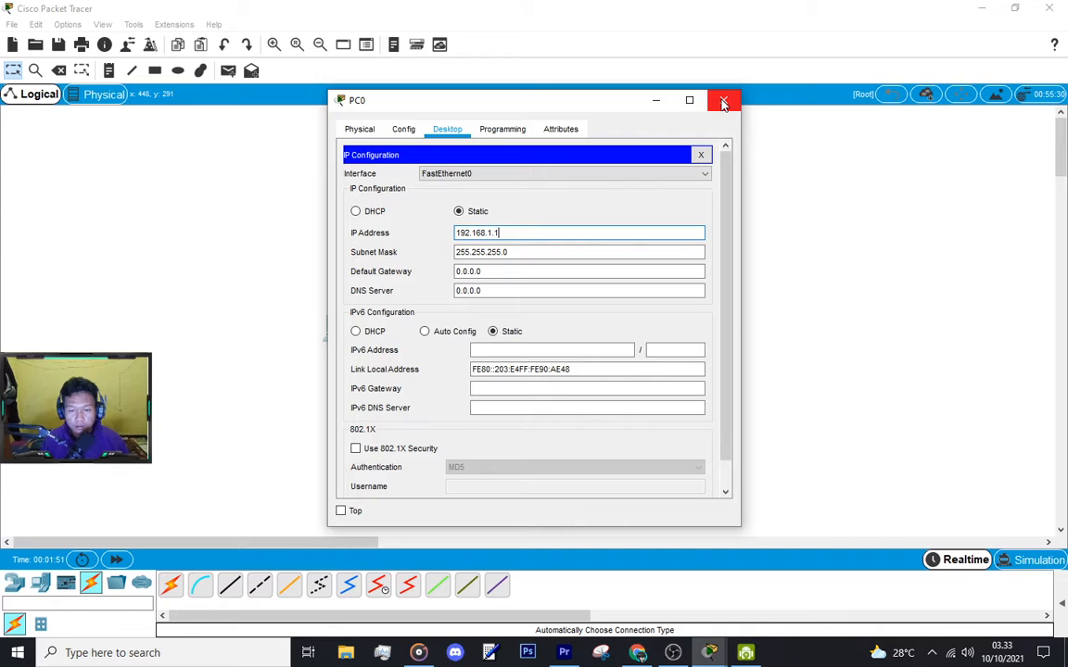
{"action": "left_click", "coordinate": [1030, 26]}
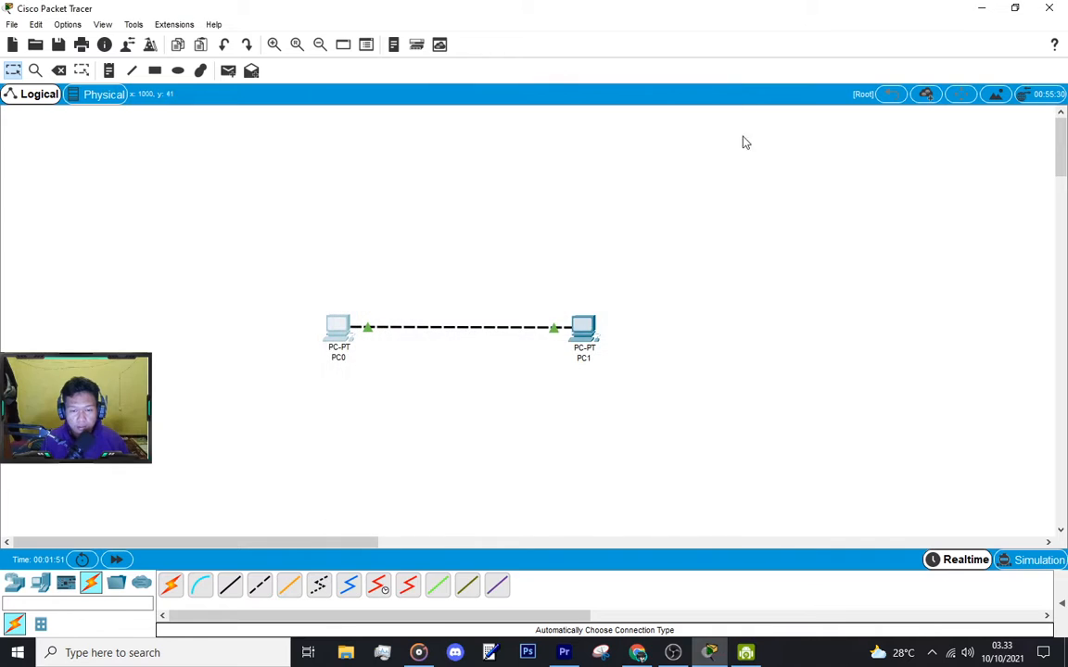
Assign PC1 the static IP address 192.168.1.2 with subnet mask 255.255.255.0 and close its device window
{"action": "left_click", "coordinate": [583, 329]}
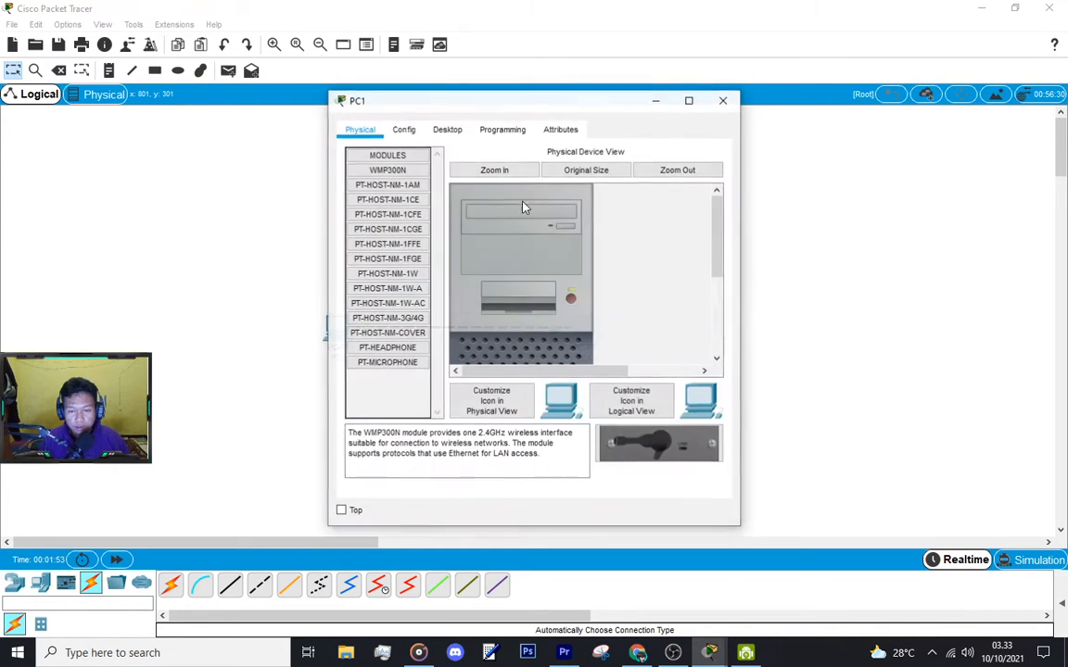
{"action": "left_click", "coordinate": [447, 130]}
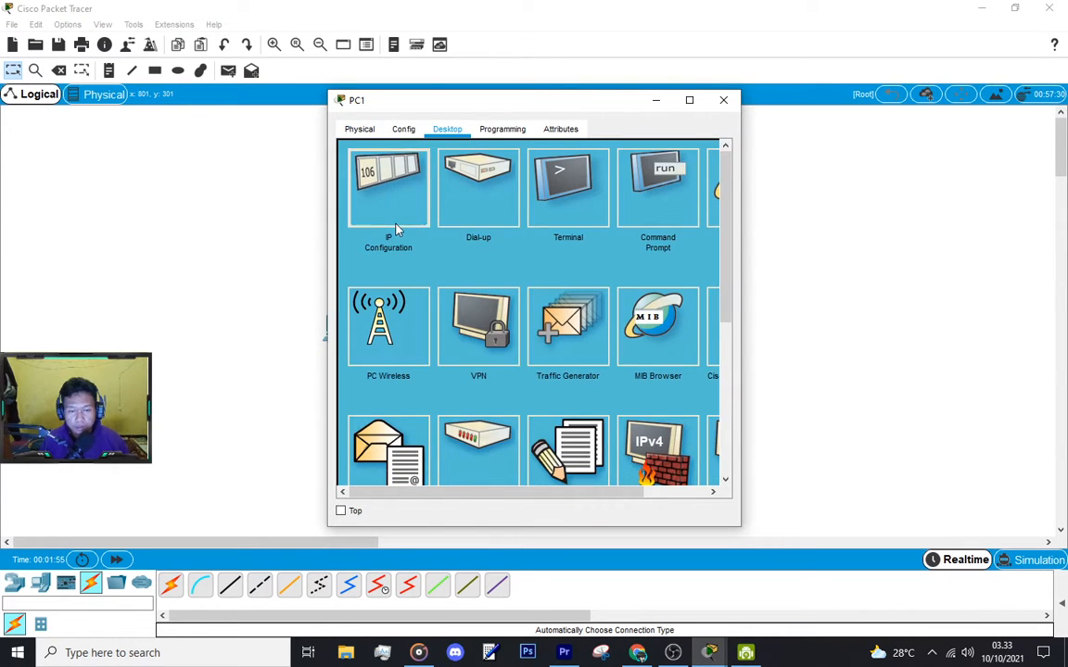
{"action": "left_click", "coordinate": [389, 190]}
{"action": "left_click", "coordinate": [513, 232]}
{"action": "type", "text": "192"}
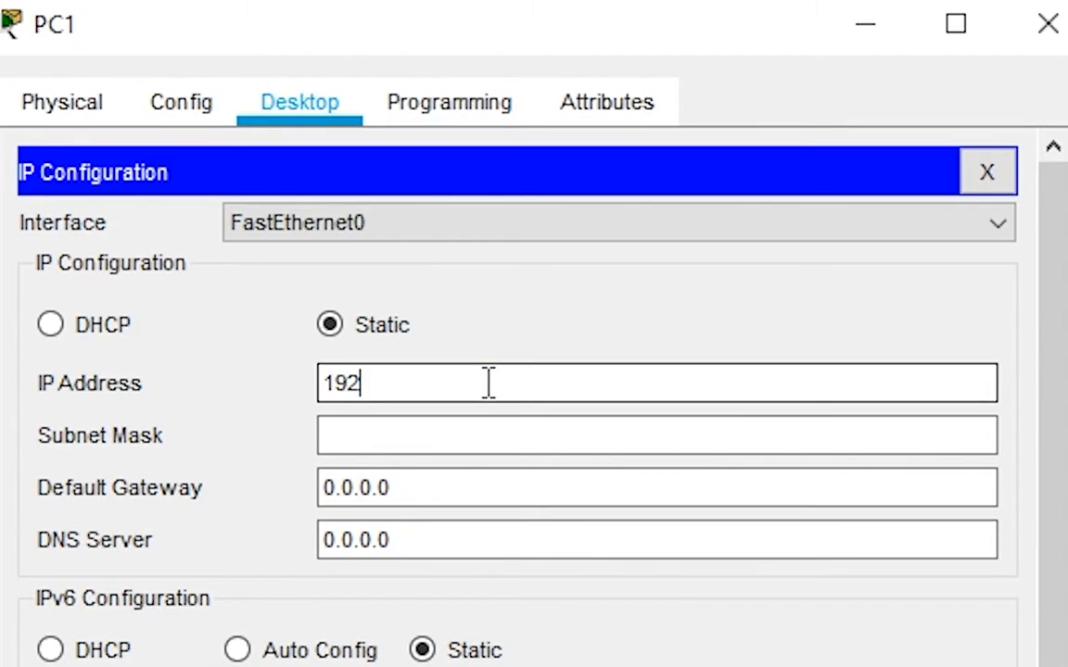
{"action": "type", "text": ".168.1.2"}
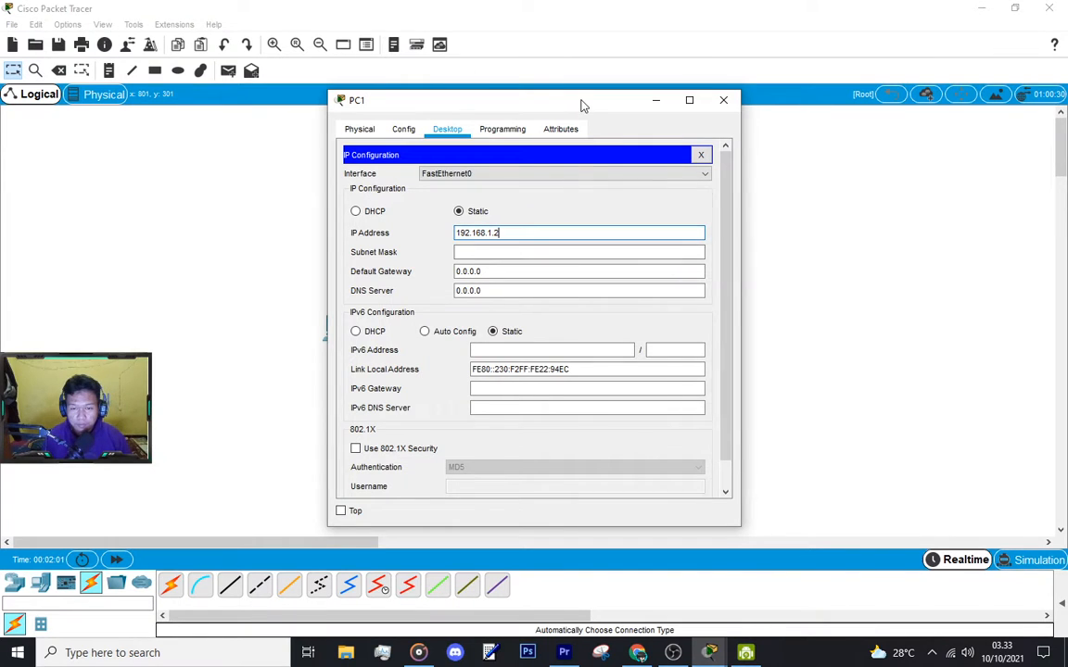
{"action": "left_click_drag", "start_coordinate": [654, 28], "coordinate": [888, 153]}
{"action": "left_click", "coordinate": [598, 291]}
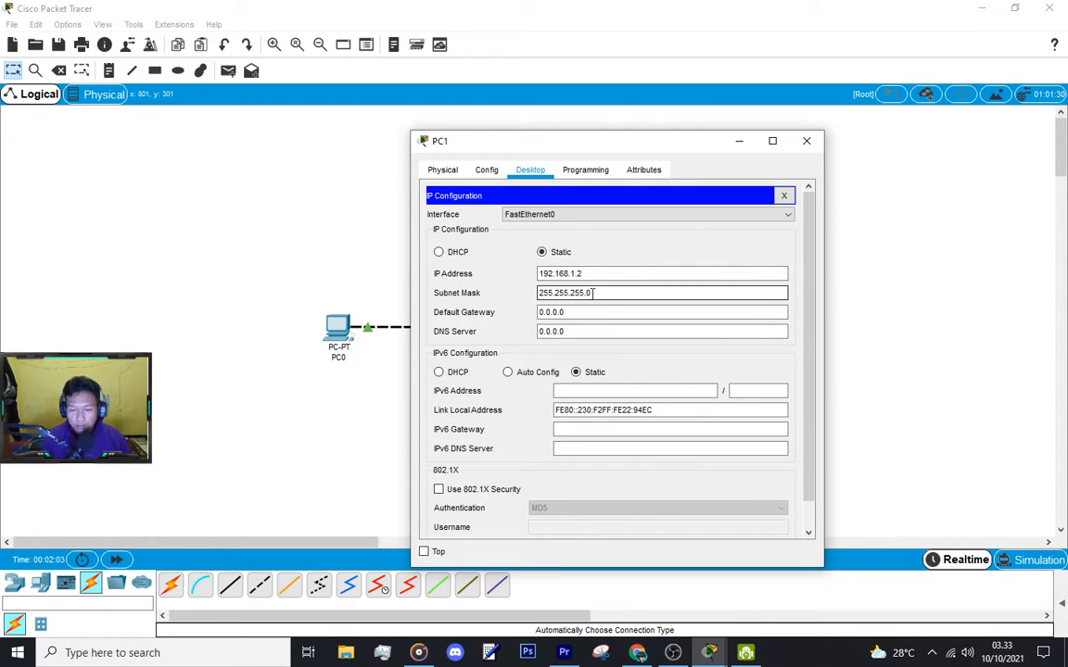
{"action": "left_click", "coordinate": [605, 271]}
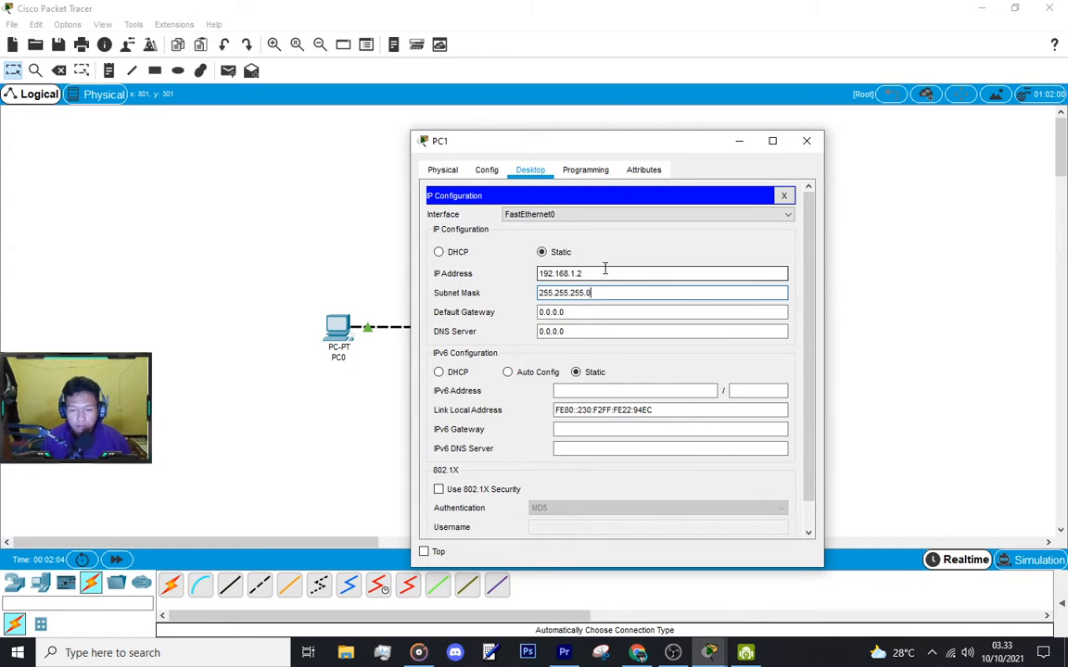
{"action": "left_click", "coordinate": [807, 143]}
Test the link by running ping 192.168.1.2 in PC0's command prompt, and close PC0's window
{"action": "left_click", "coordinate": [340, 327]}
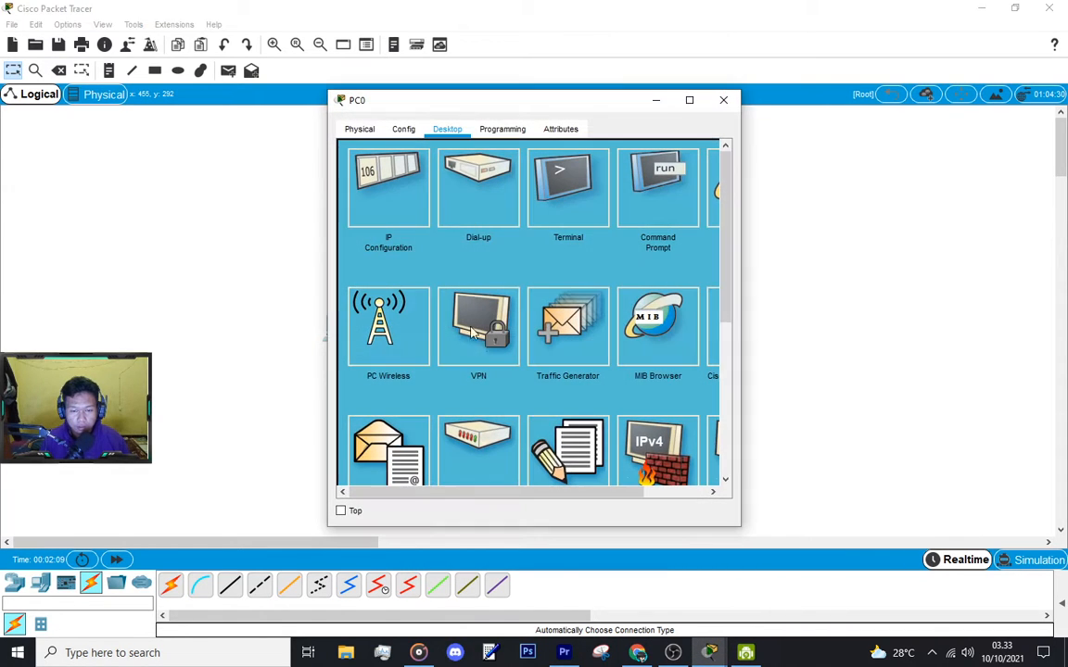
{"action": "left_click", "coordinate": [656, 100]}
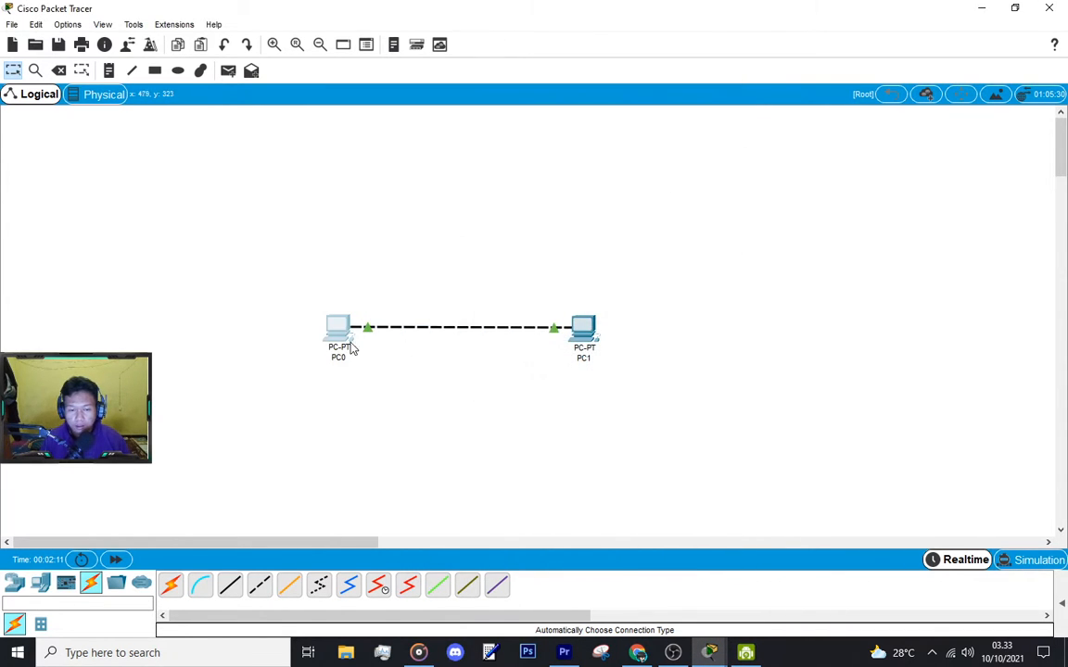
{"action": "left_click", "coordinate": [340, 326]}
{"action": "left_click", "coordinate": [660, 179]}
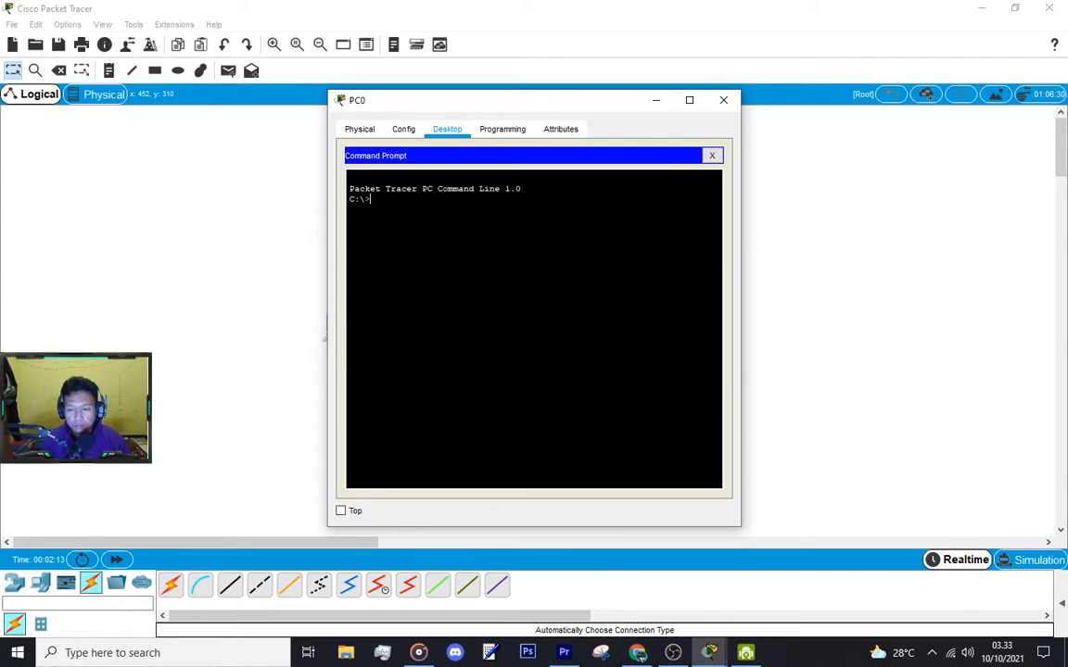
{"action": "left_click_drag", "start_coordinate": [611, 102], "coordinate": [620, 222]}
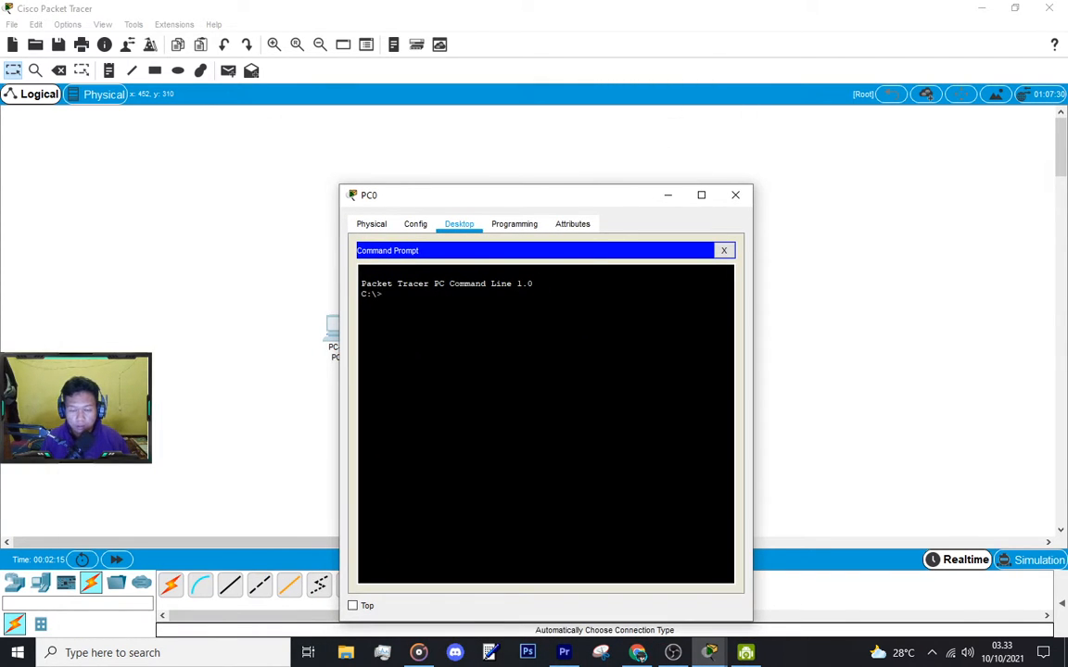
{"action": "type", "text": "ping "}
{"action": "type", "text": "1"}
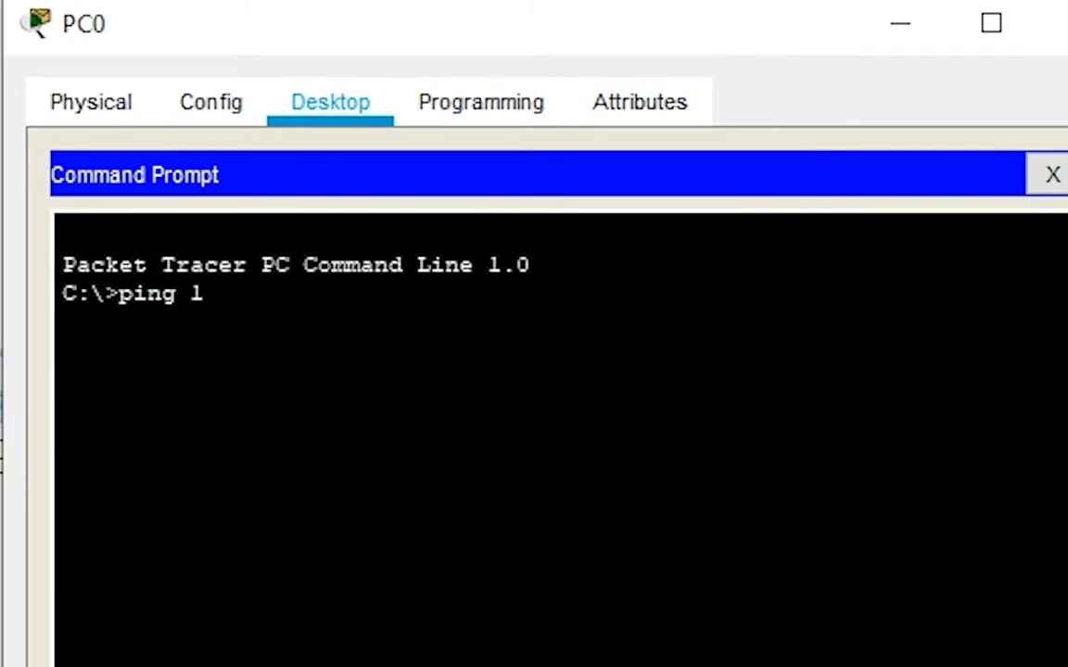
{"action": "type", "text": "92.168.1"}
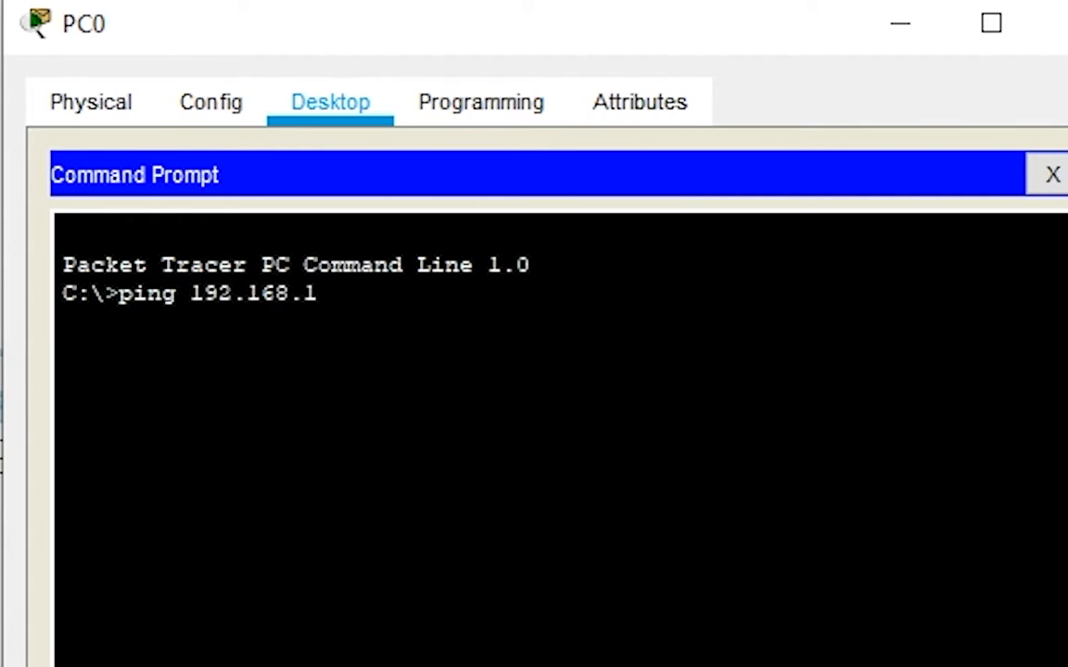
{"action": "type", "text": ".2"}
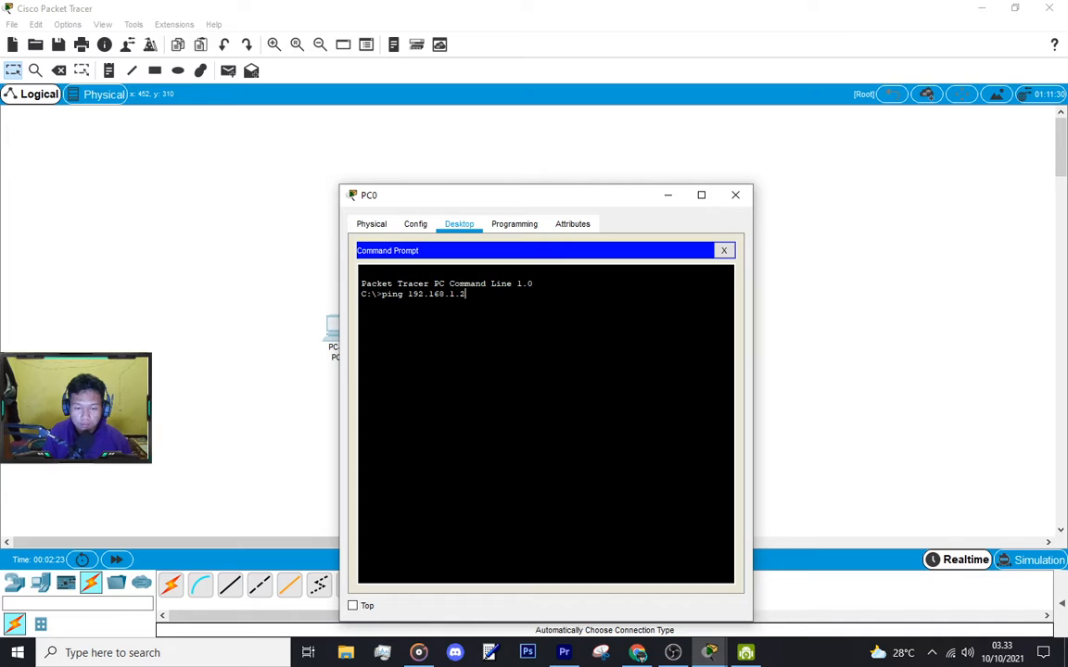
{"action": "left_click_drag", "start_coordinate": [572, 198], "coordinate": [656, 172]}
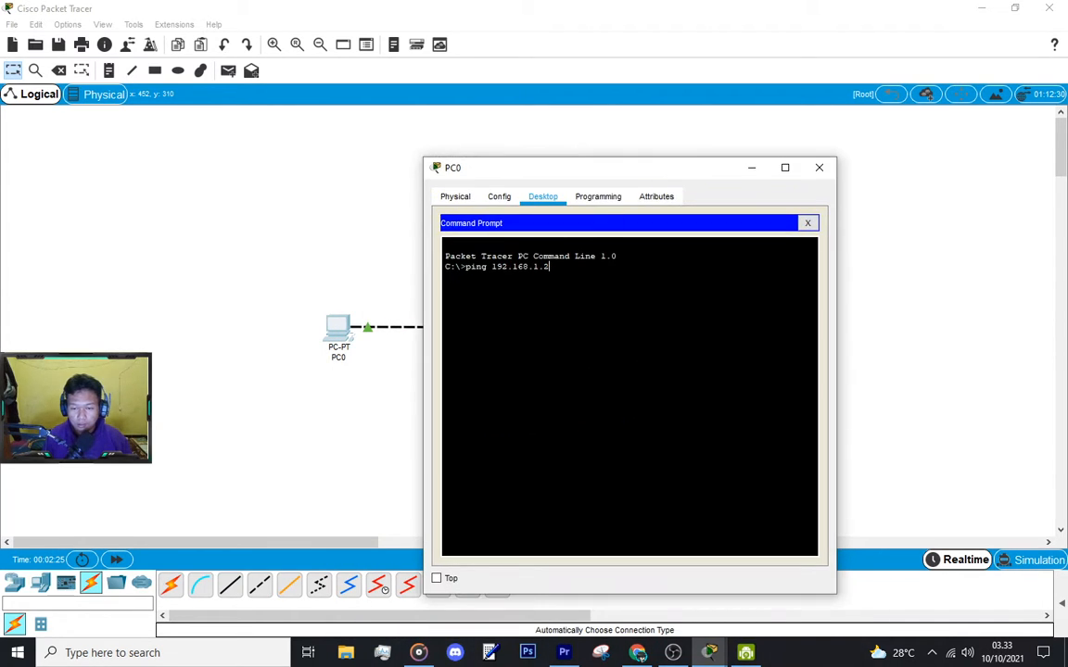
{"action": "key", "text": "Return"}
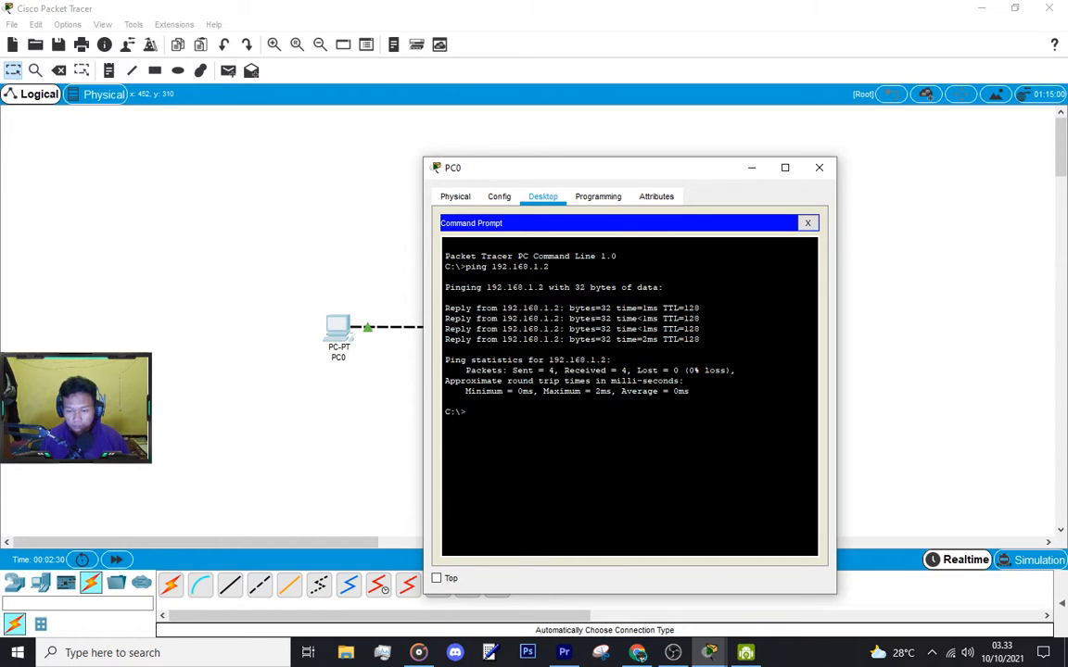
{"action": "left_click", "coordinate": [808, 223]}
{"action": "left_click", "coordinate": [820, 167]}
Test the link back to the first PC by running ping 192.168.1.1 in PC1's command prompt
{"action": "left_click", "coordinate": [582, 324]}
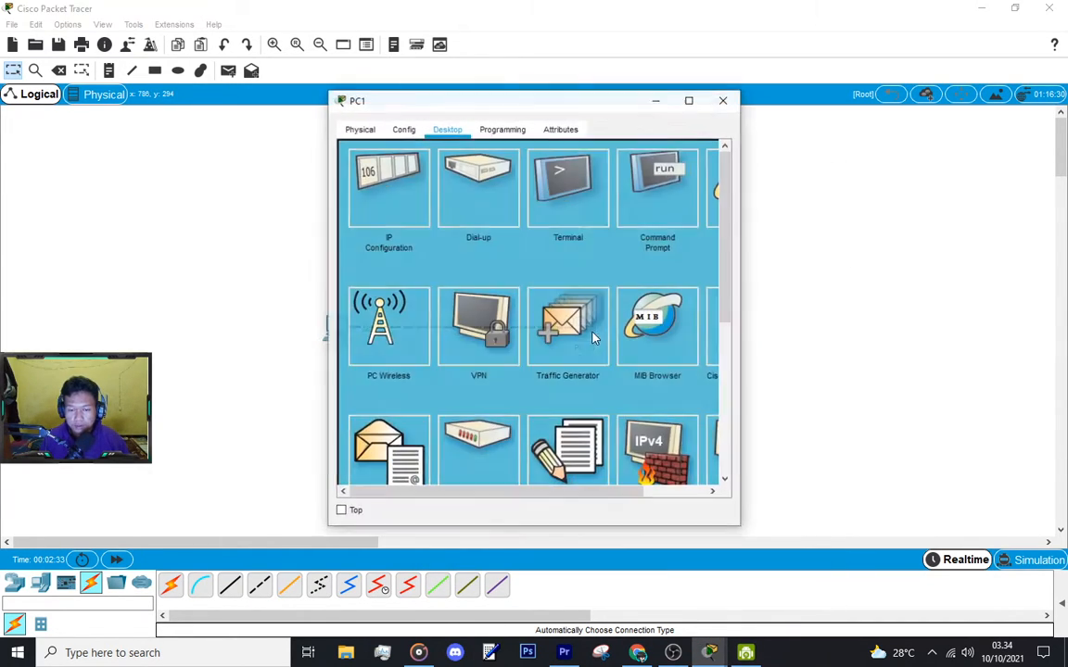
{"action": "left_click", "coordinate": [659, 185]}
{"action": "type", "text": "pi"}
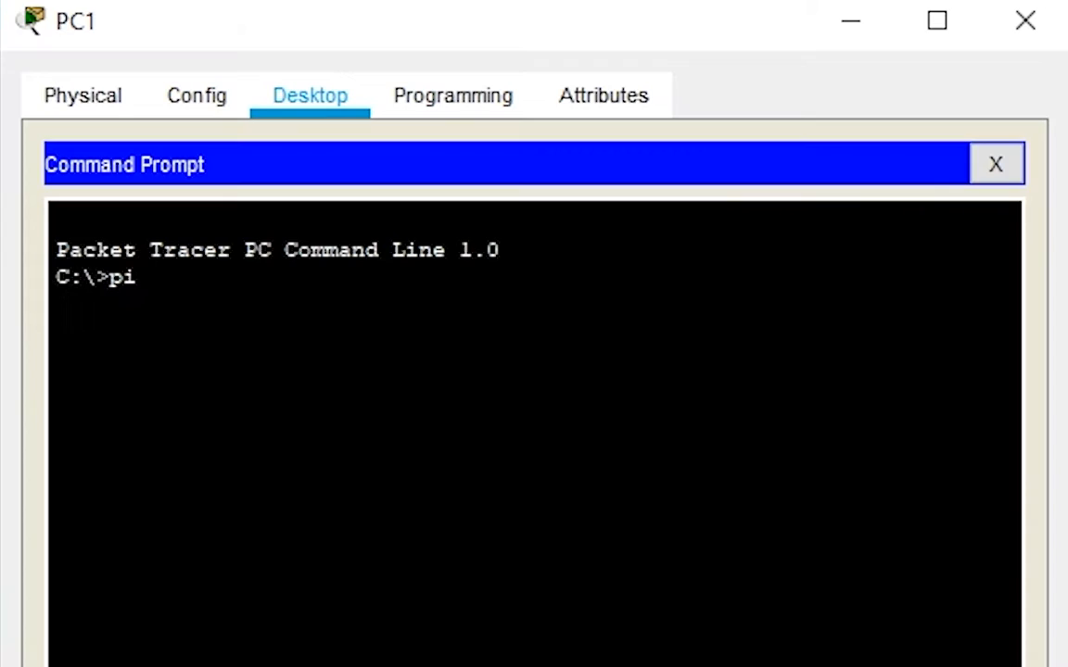
{"action": "type", "text": "ng 192.16"}
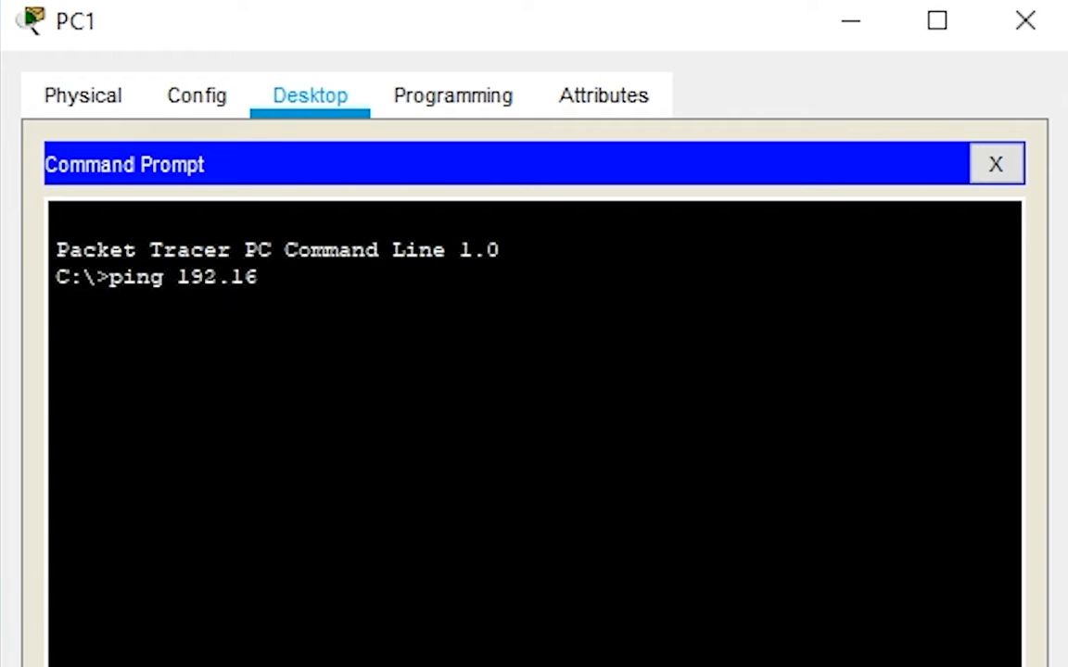
{"action": "type", "text": "8.1.1"}
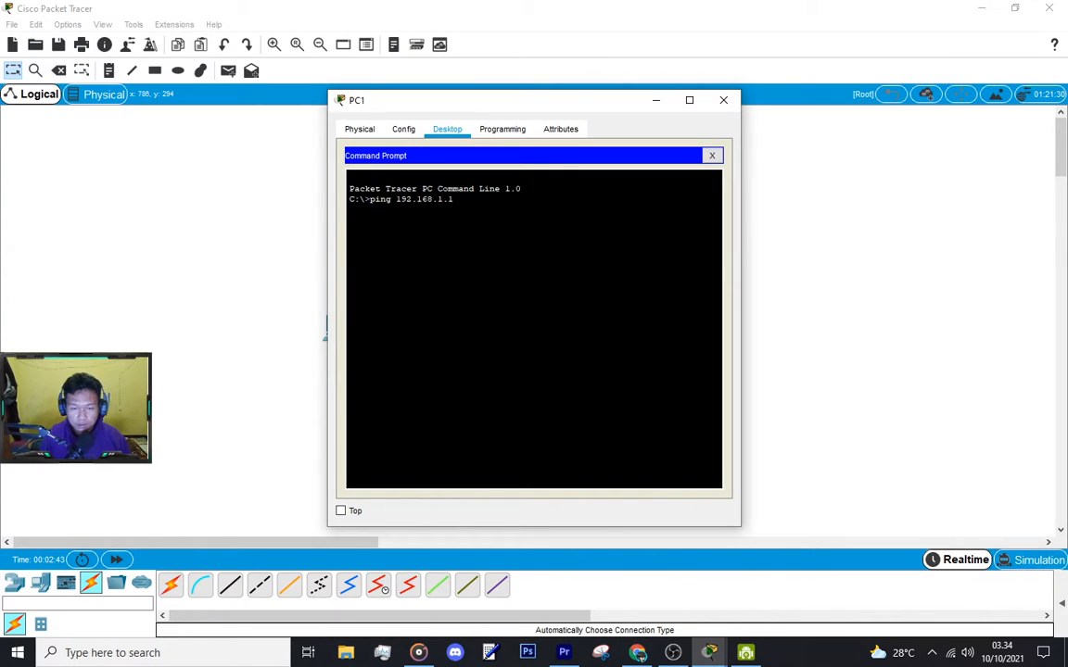
{"action": "key", "text": "Return"}
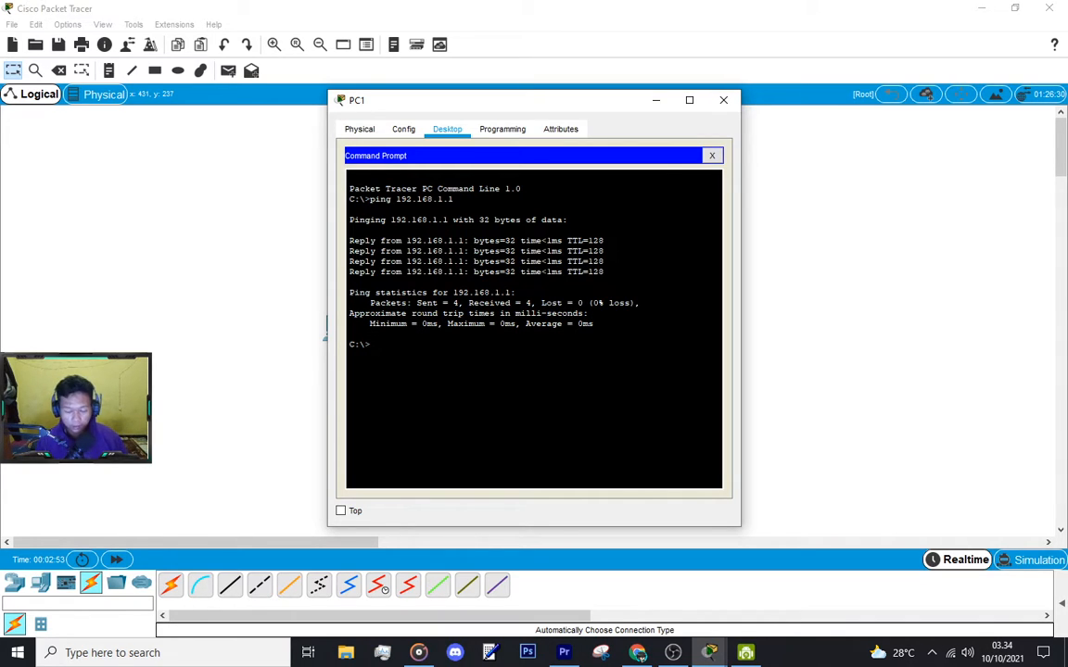
Recall the last ping command without its final digit, and move PC1's window clear of the topology
{"action": "key", "text": "Up"}
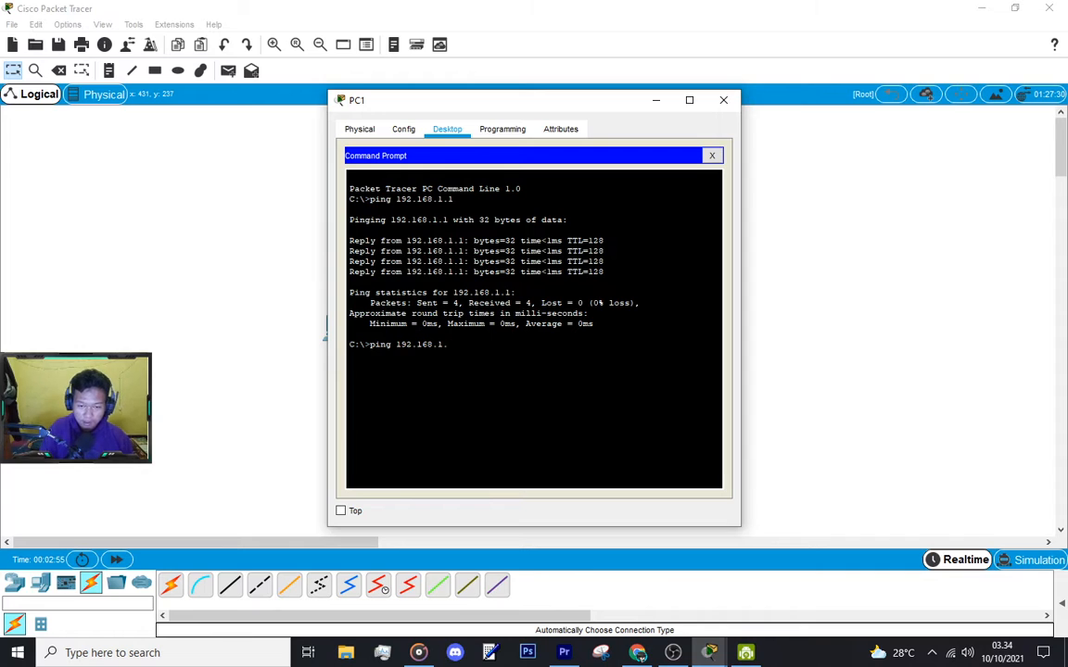
{"action": "left_click_drag", "start_coordinate": [486, 108], "coordinate": [784, 374]}
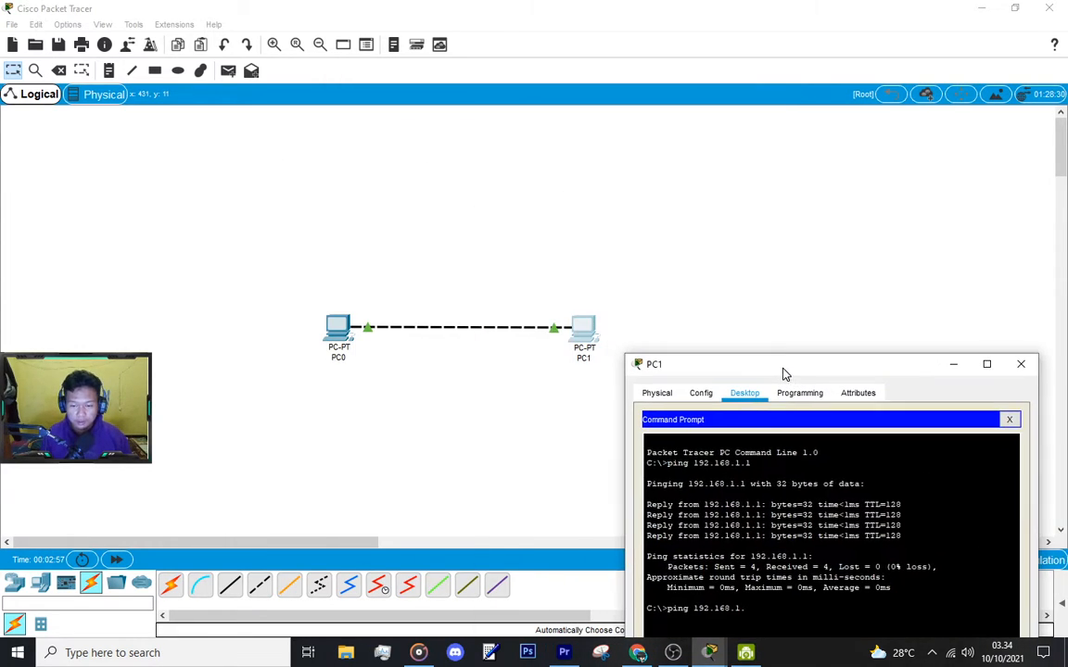
Try to rename PC0 as PC1 on the workspace
{"action": "left_click_drag", "start_coordinate": [348, 356], "coordinate": [343, 360]}
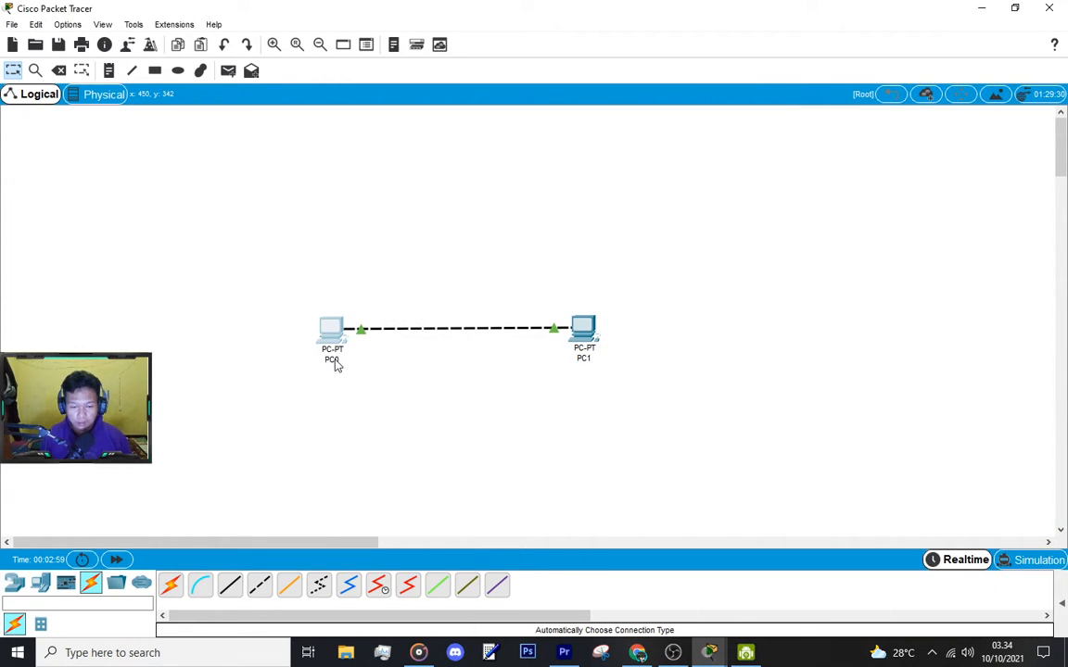
{"action": "left_click", "coordinate": [335, 362]}
{"action": "type", "text": "1"}
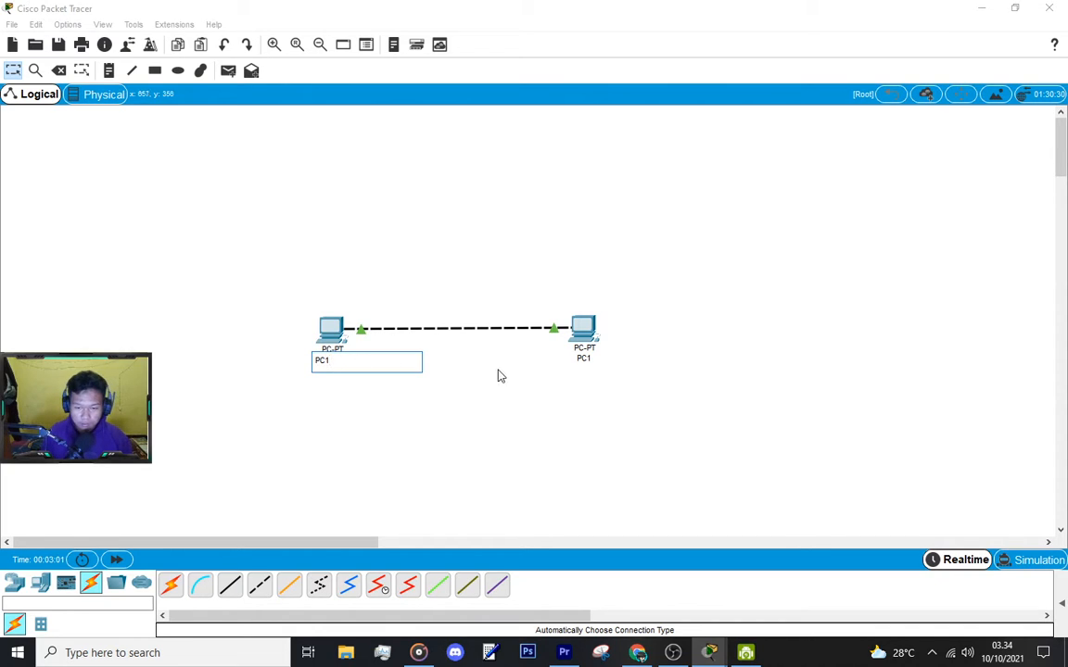
{"action": "left_click", "coordinate": [498, 373]}
Rename the existing PC1 as PC2 on the workspace
{"action": "left_click", "coordinate": [602, 346]}
{"action": "left_click", "coordinate": [584, 359]}
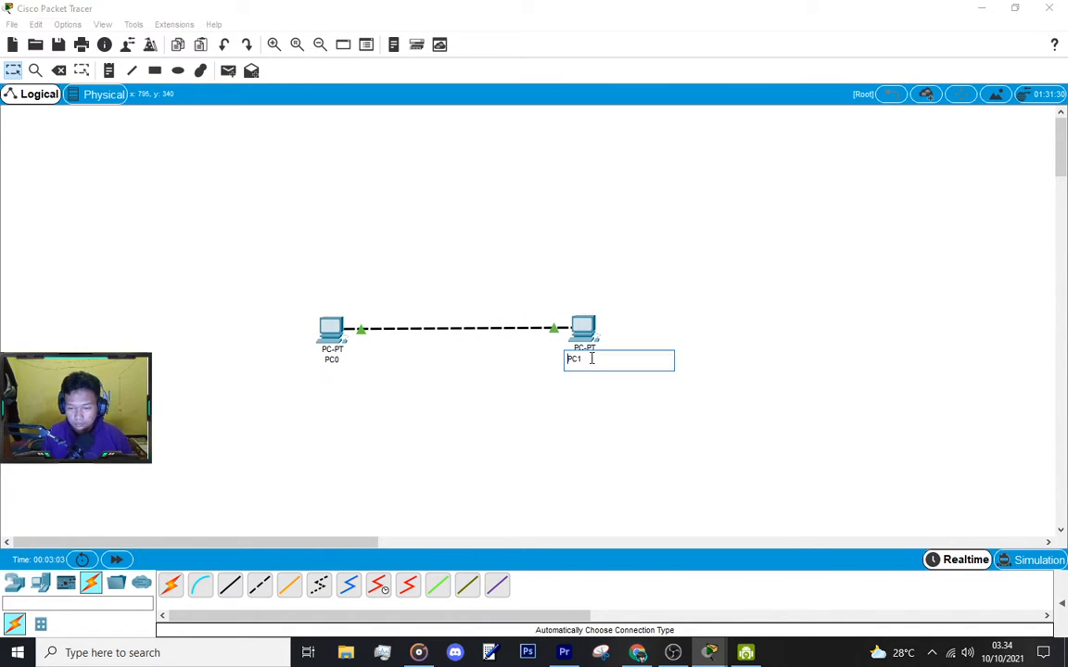
{"action": "type", "text": "2"}
{"action": "key", "text": "Return"}
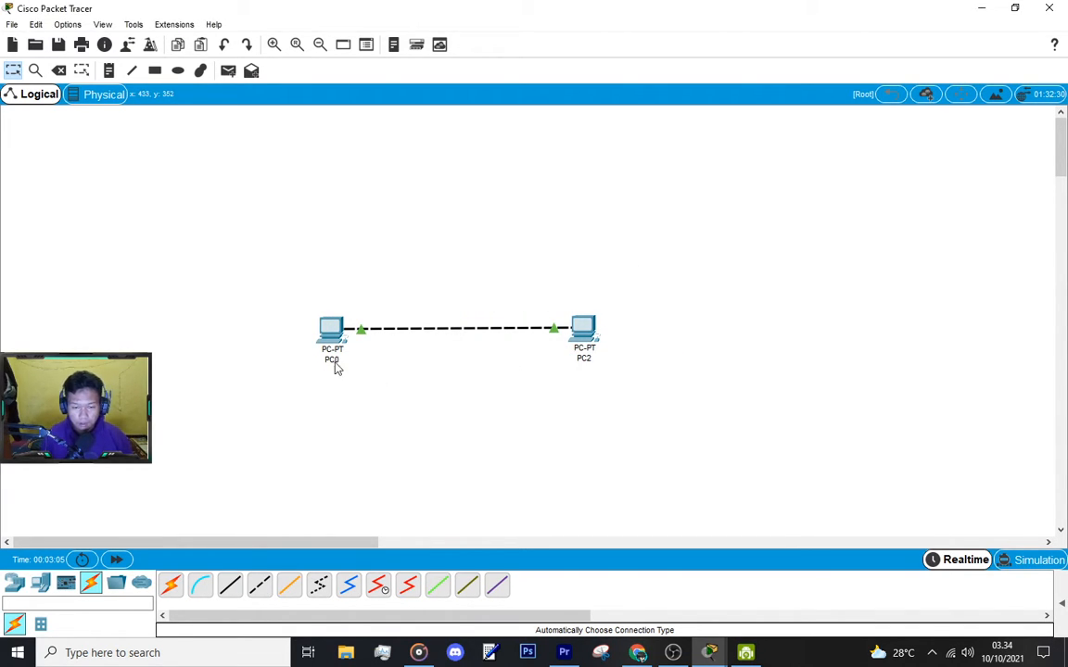
Rename PC0 as PC1 on the workspace
{"action": "left_click", "coordinate": [331, 329]}
{"action": "left_click", "coordinate": [723, 104]}
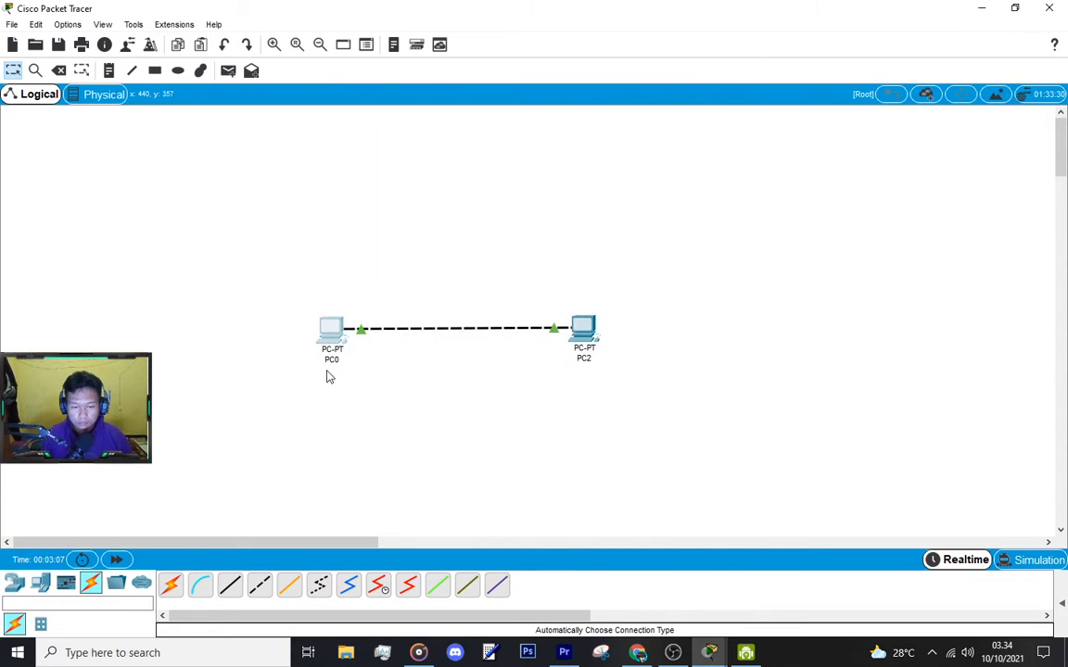
{"action": "left_click", "coordinate": [349, 359]}
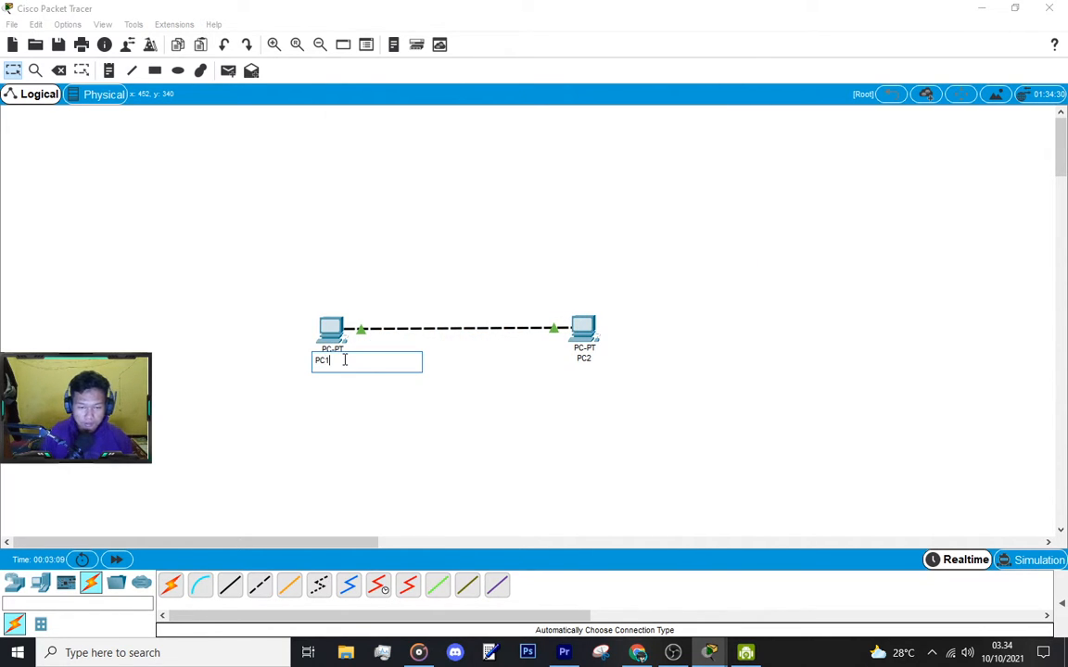
{"action": "type", "text": "1"}
{"action": "key", "text": "Return"}
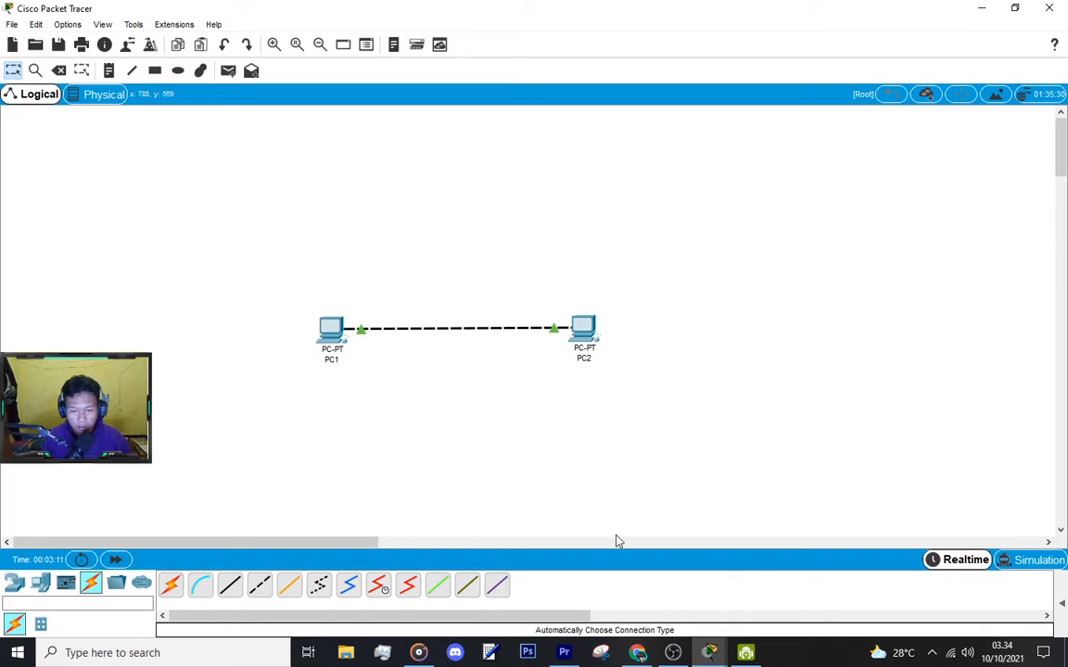
Run ping 192.168.1.3 in PC2's command prompt to test an unassigned address, and close PC2's window
{"action": "mouse_move", "coordinate": [709, 653]}
{"action": "left_click", "coordinate": [769, 556]}
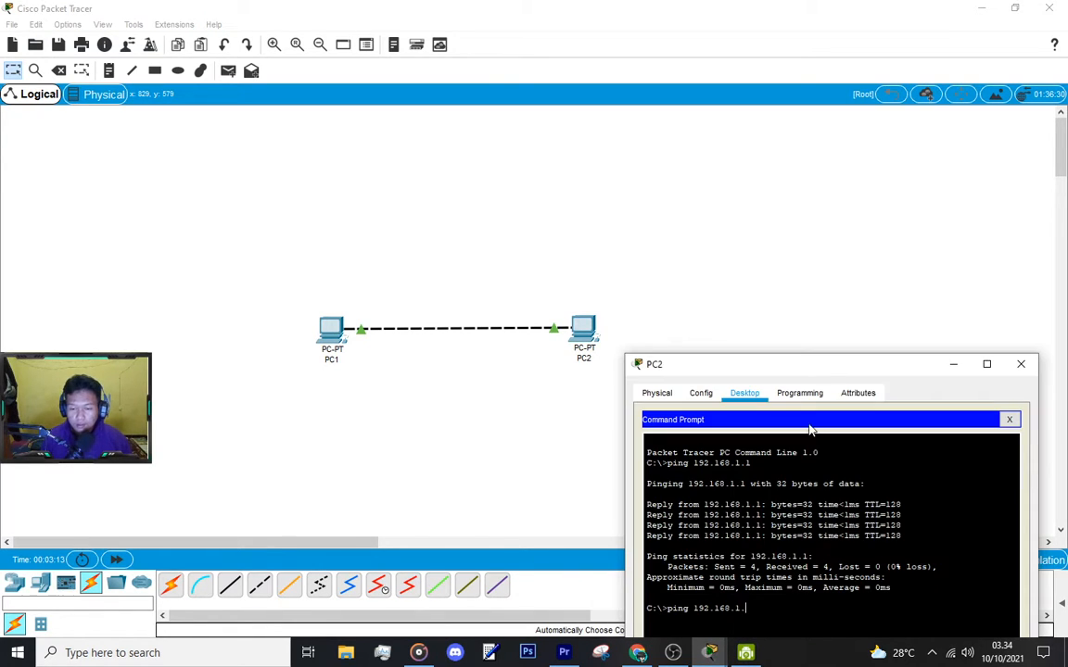
{"action": "left_click_drag", "start_coordinate": [832, 375], "coordinate": [848, 203]}
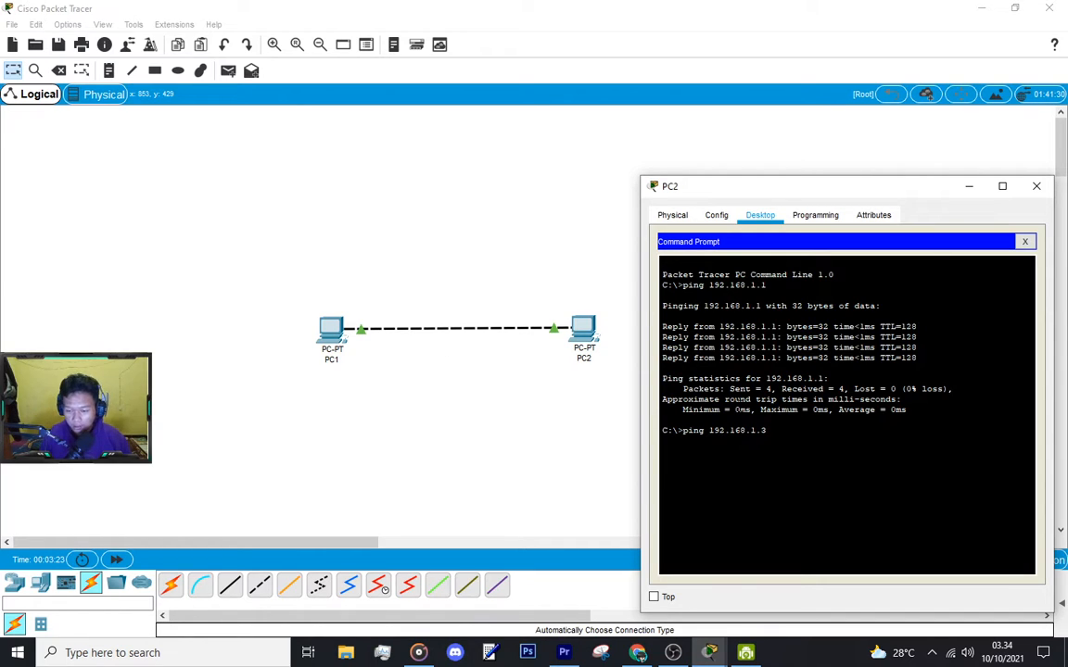
{"action": "key", "text": "Return"}
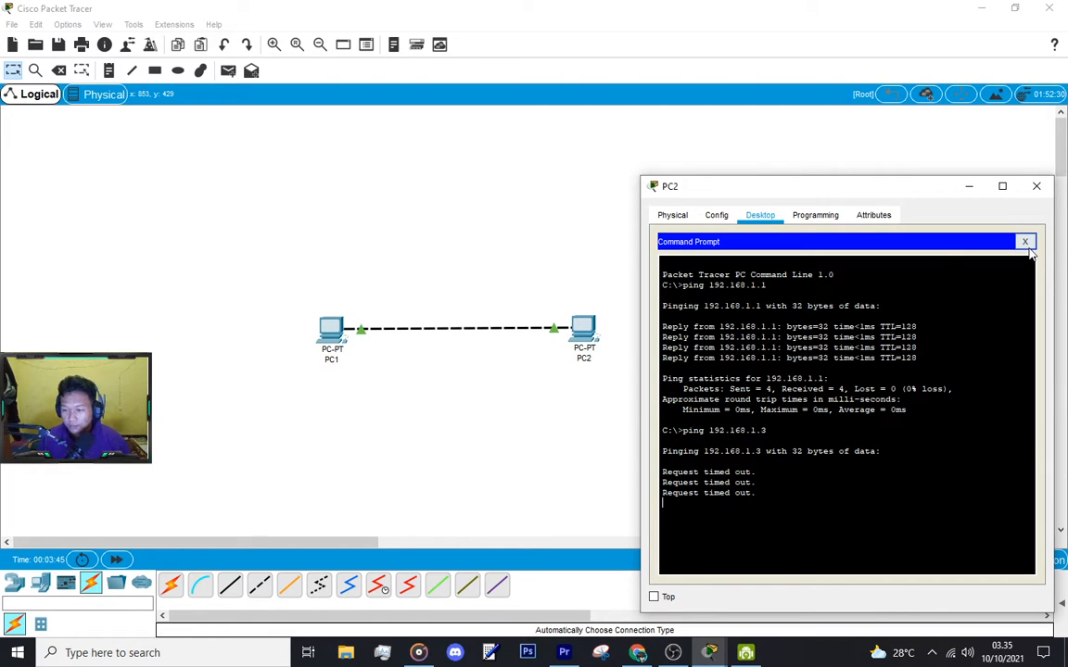
{"action": "left_click", "coordinate": [1025, 241]}
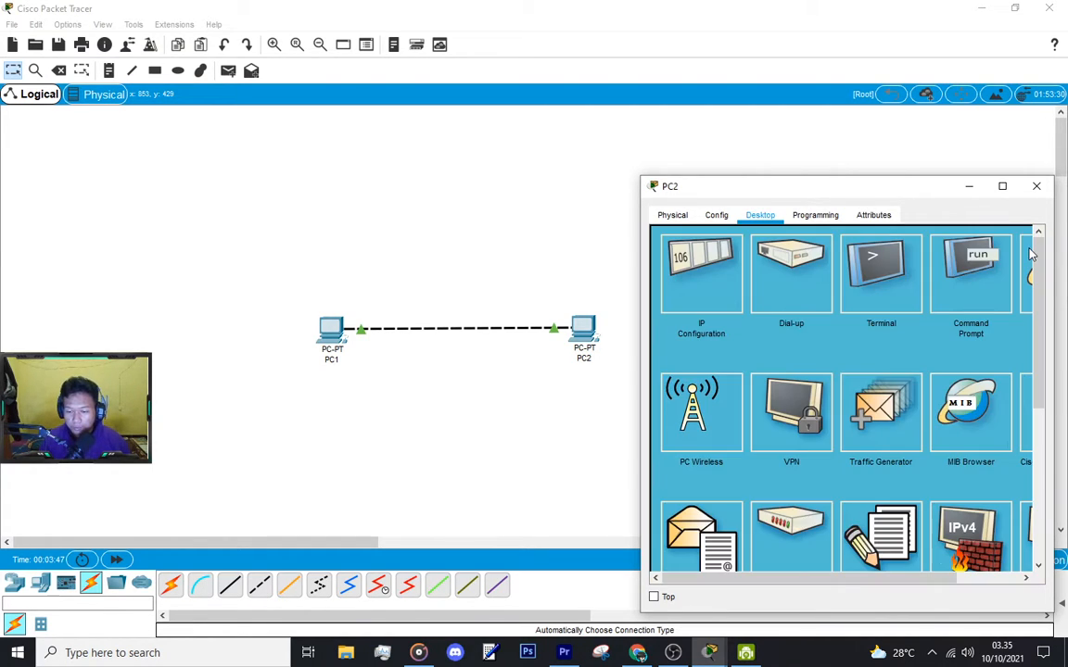
{"action": "left_click", "coordinate": [1036, 186]}
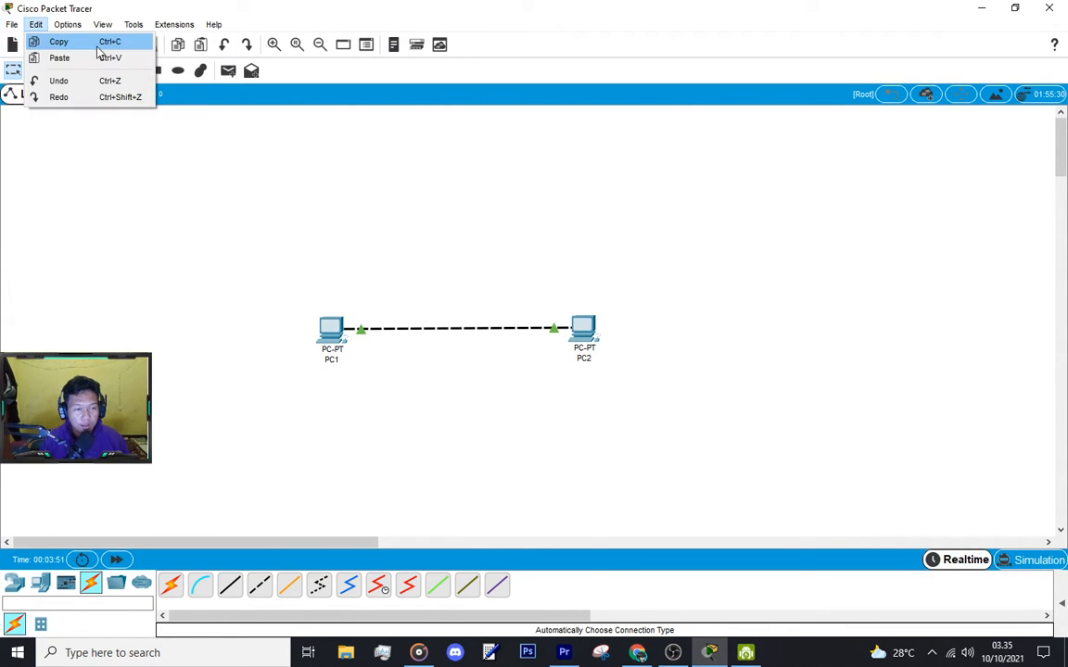
Start a new network without saving the current one, and place one PC on the lower part of the workspace
{"action": "left_click", "coordinate": [33, 42]}
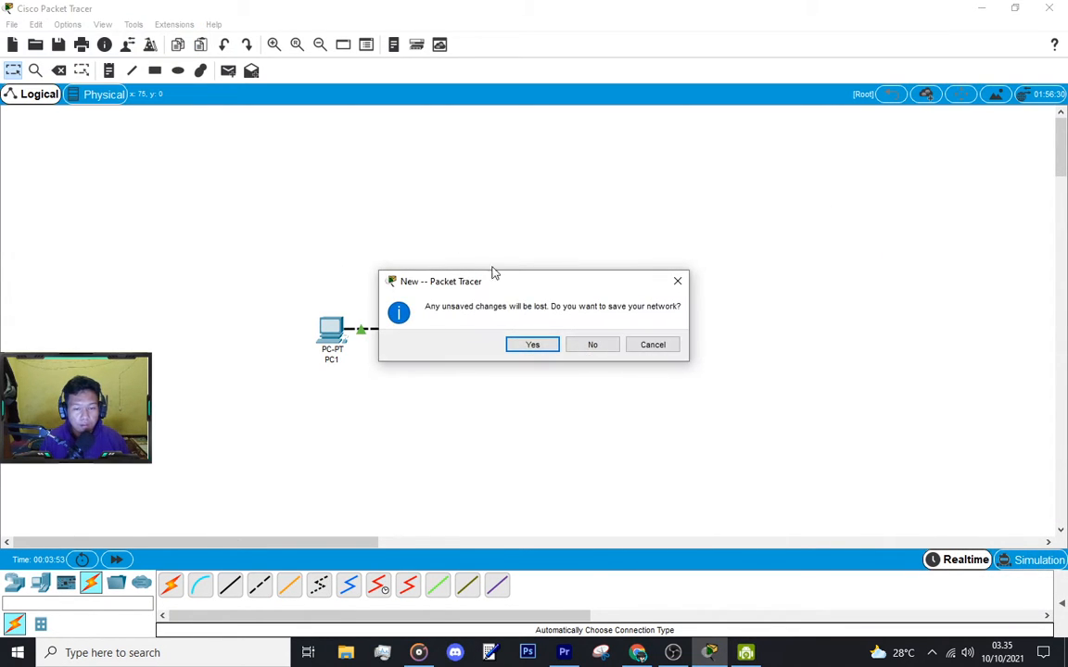
{"action": "left_click", "coordinate": [591, 346]}
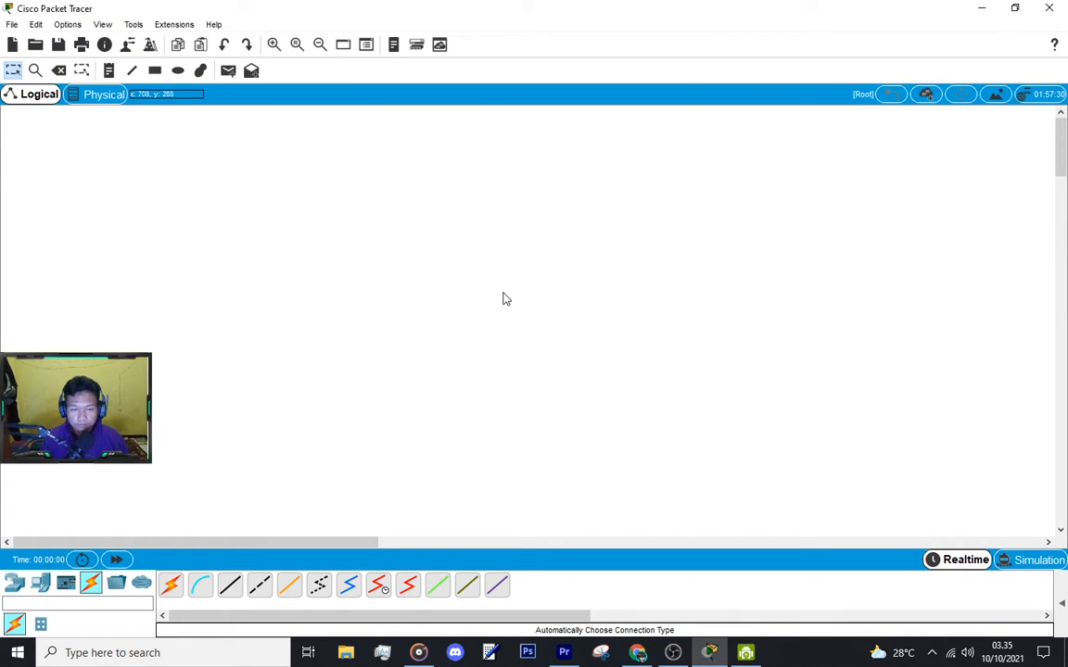
{"action": "left_click", "coordinate": [46, 584]}
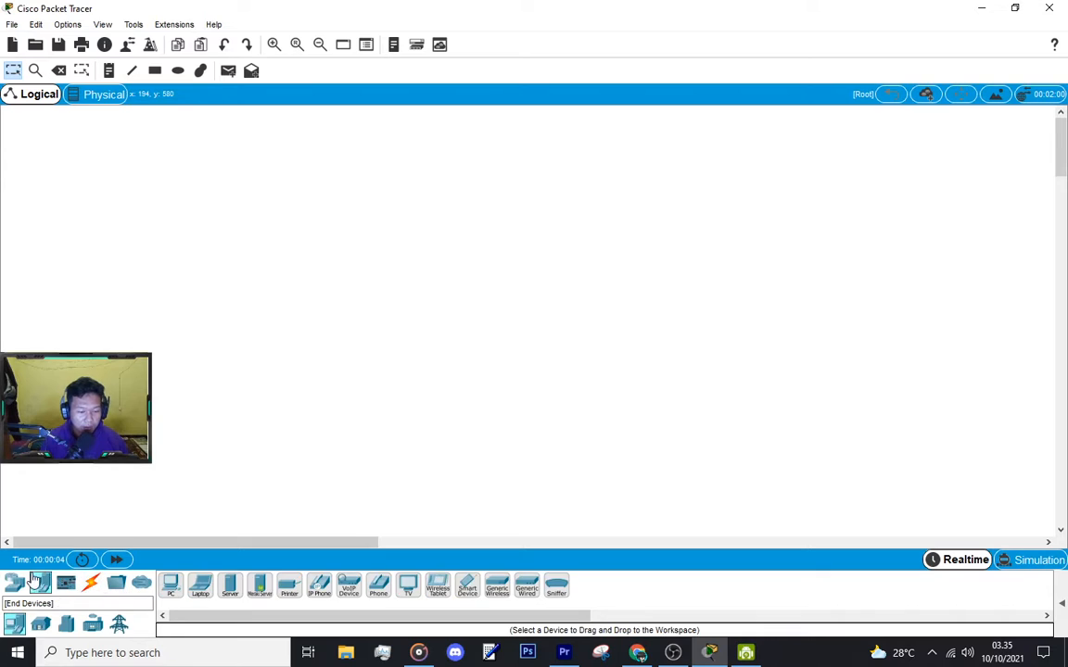
{"action": "left_click", "coordinate": [173, 593]}
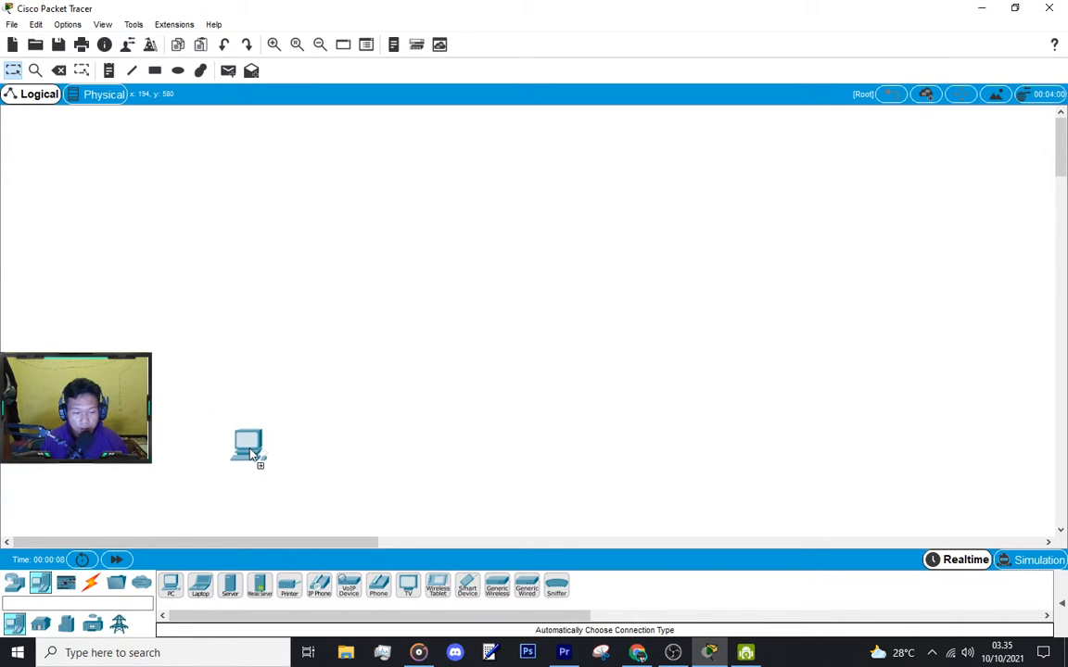
{"action": "left_click", "coordinate": [253, 456]}
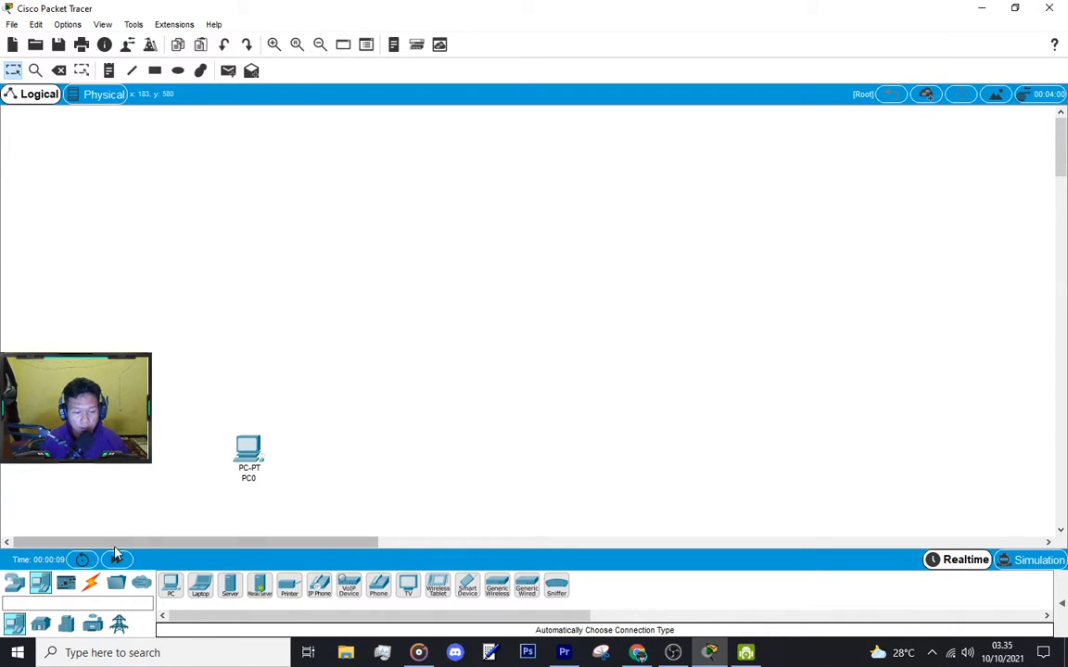
Place three generic servers on the workspace, two above the PC and one to its right
{"action": "left_click", "coordinate": [232, 586]}
{"action": "left_click", "coordinate": [183, 202]}
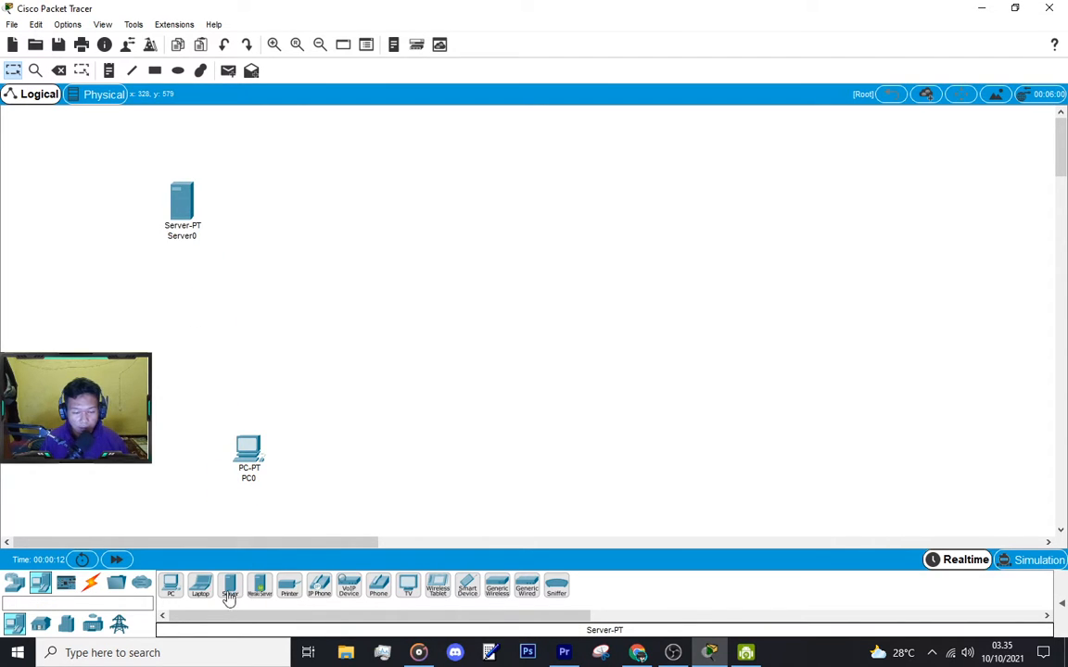
{"action": "left_click", "coordinate": [232, 586]}
{"action": "left_click", "coordinate": [383, 204]}
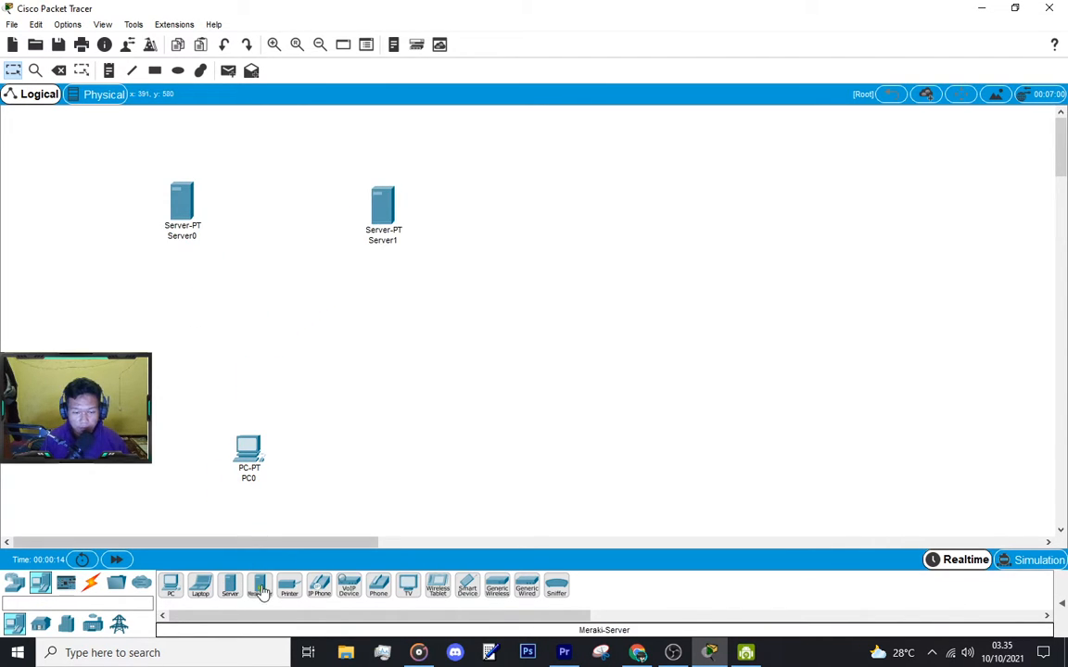
{"action": "left_click", "coordinate": [232, 588]}
{"action": "left_click_drag", "start_coordinate": [531, 321], "coordinate": [559, 328]}
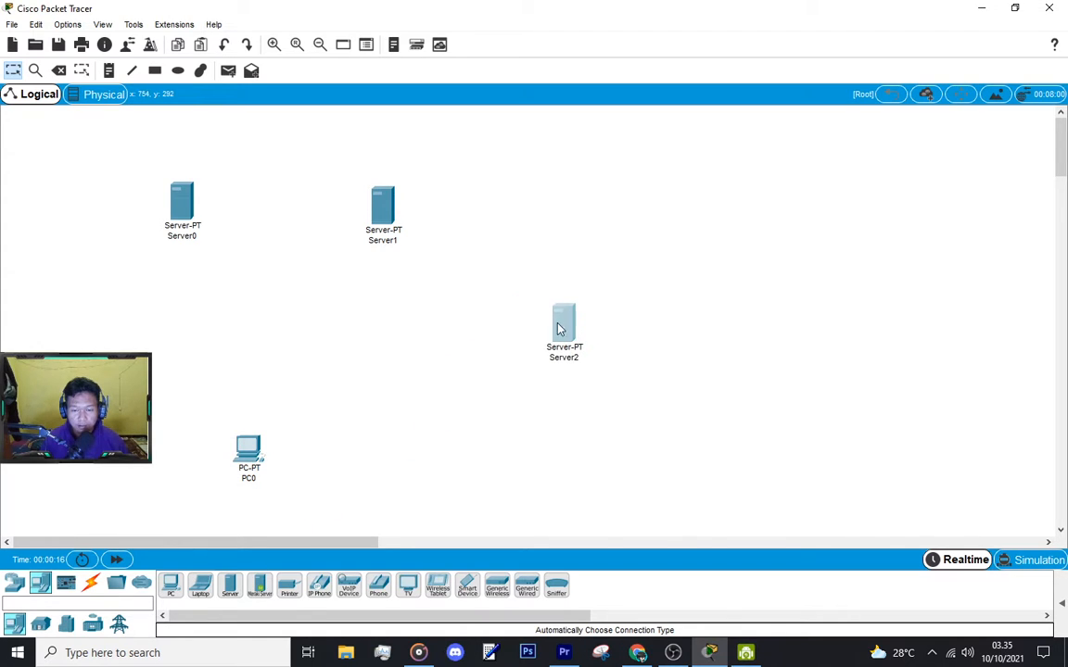
Spread the devices around an empty centre, with Server0 and Server1 above, Server2 at the right and PC0 below
{"action": "left_click_drag", "start_coordinate": [190, 202], "coordinate": [327, 173]}
{"action": "left_click_drag", "start_coordinate": [400, 198], "coordinate": [537, 190]}
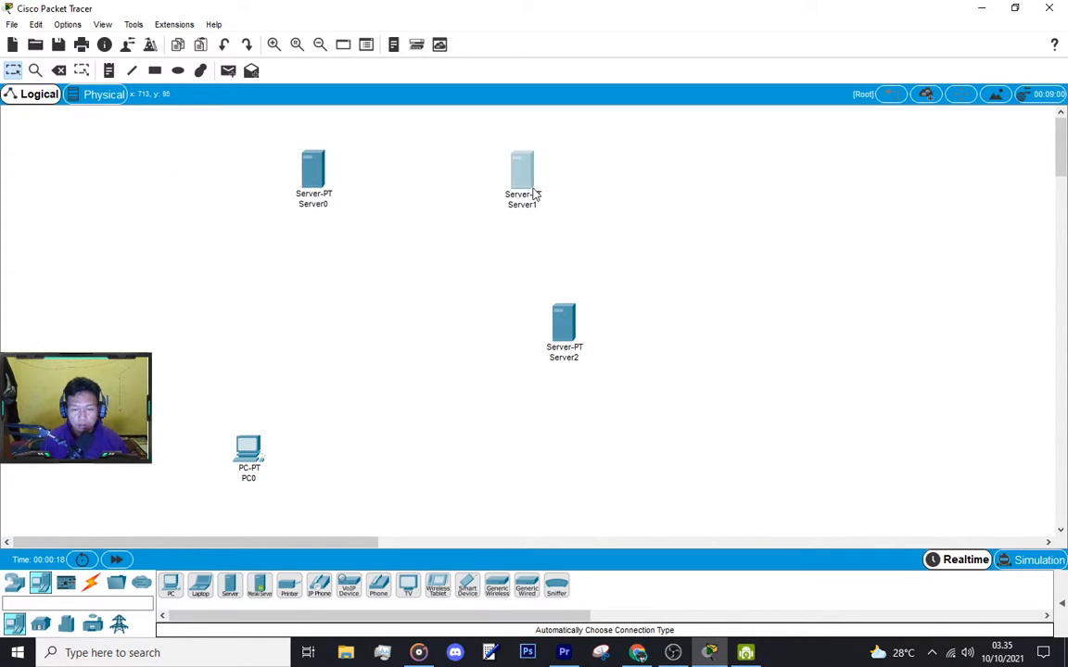
{"action": "left_click_drag", "start_coordinate": [564, 336], "coordinate": [770, 346]}
{"action": "left_click_drag", "start_coordinate": [245, 450], "coordinate": [382, 436]}
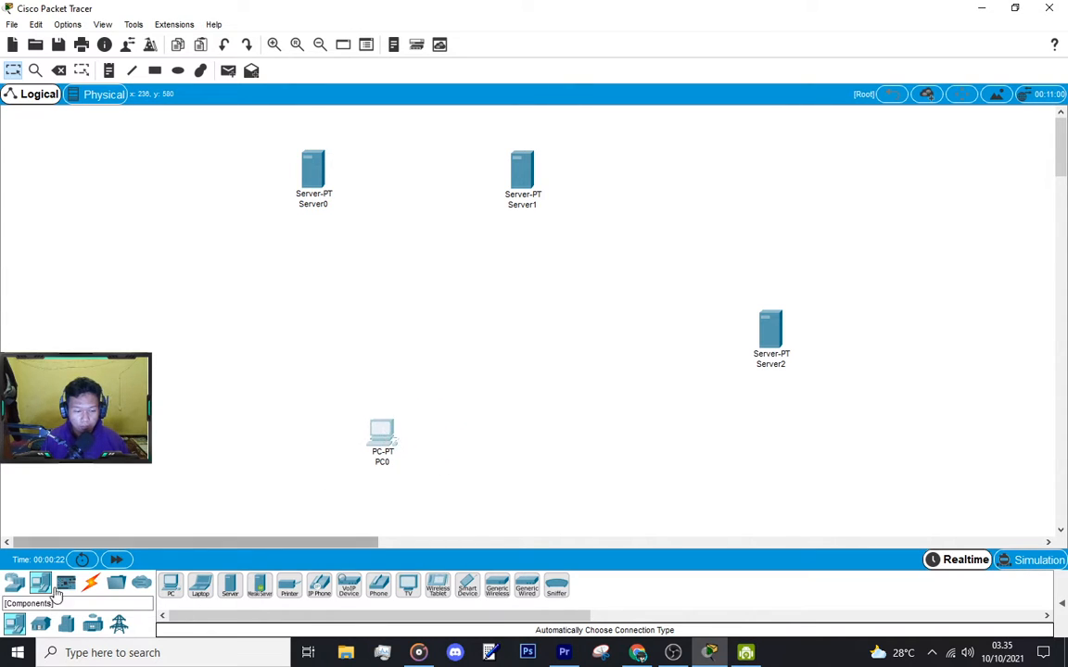
Place a PT-Switch in the middle of the workspace between the servers and the PC
{"action": "left_click", "coordinate": [15, 582]}
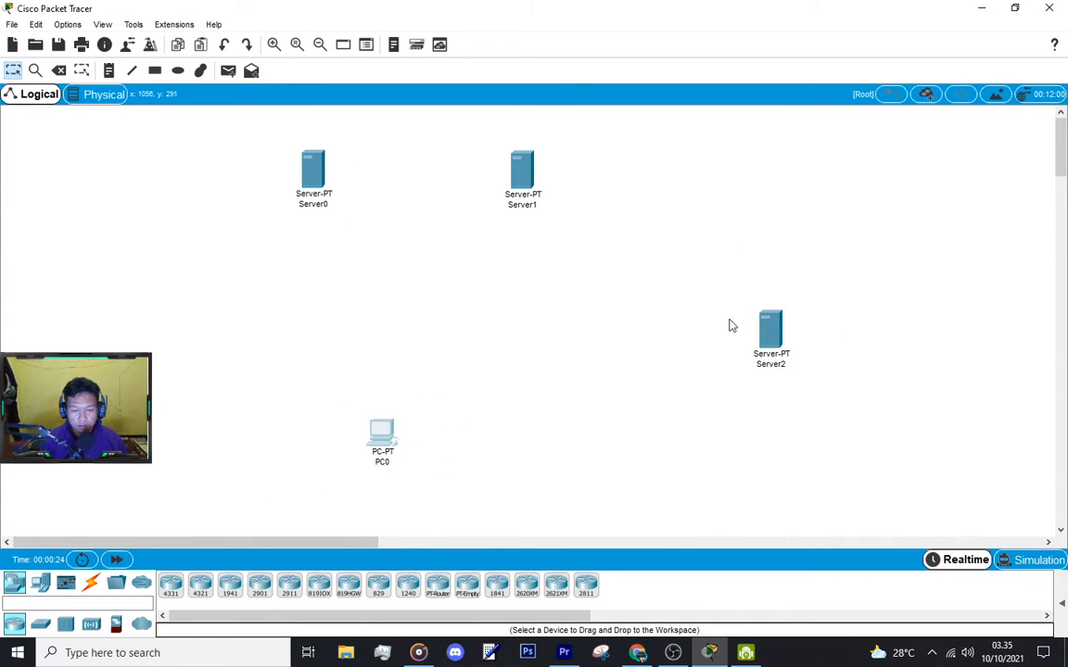
{"action": "left_click", "coordinate": [40, 624]}
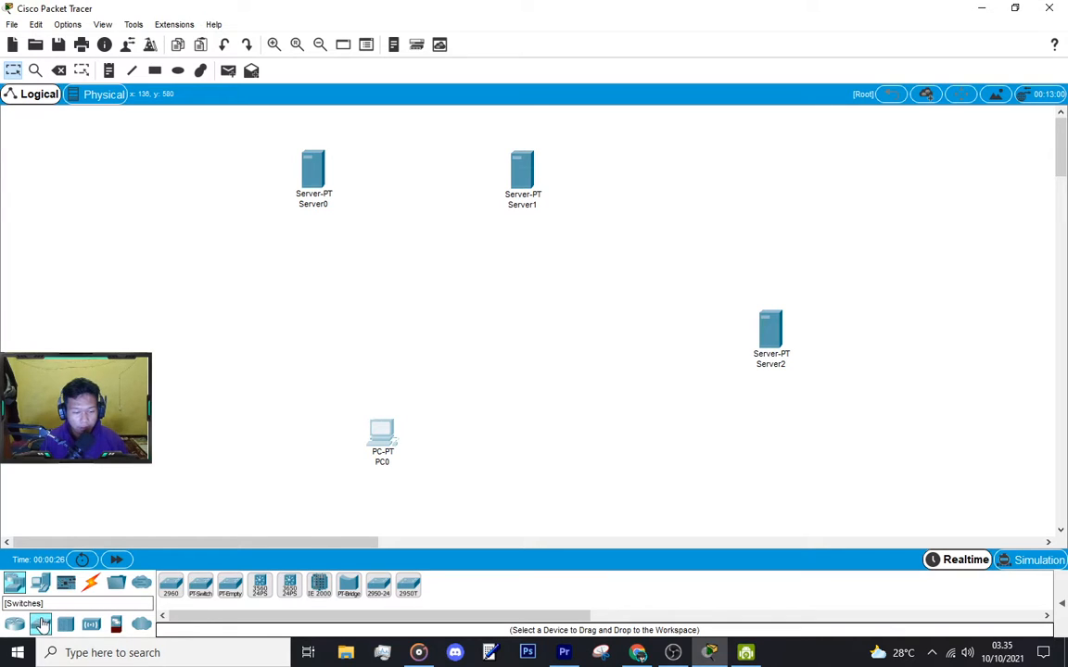
{"action": "left_click", "coordinate": [19, 586]}
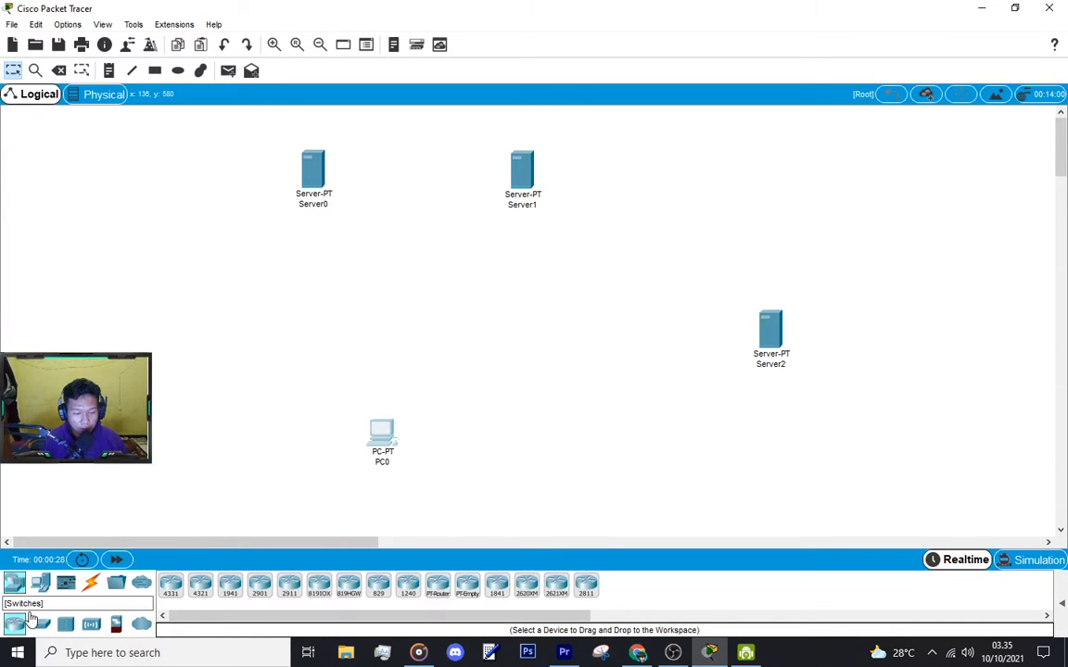
{"action": "left_click", "coordinate": [40, 627]}
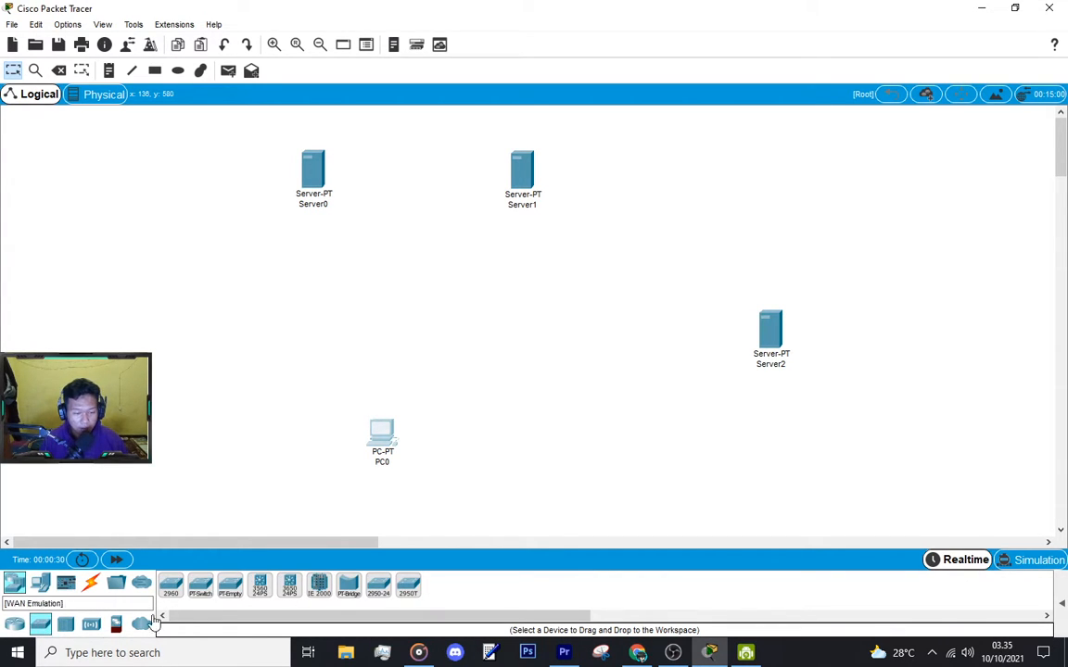
{"action": "left_click", "coordinate": [201, 587]}
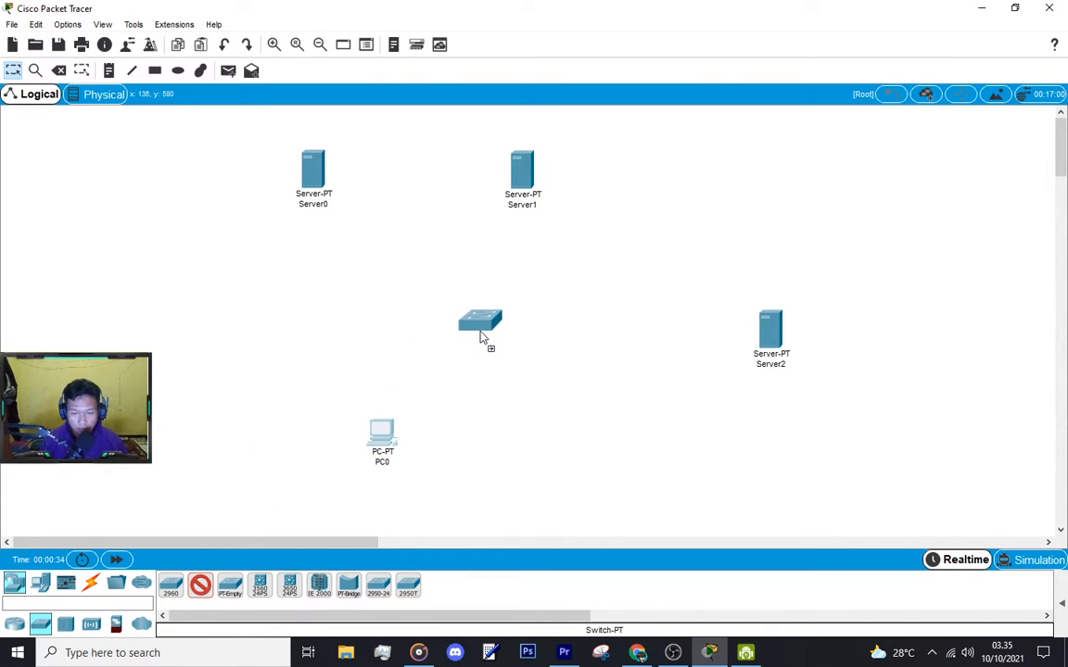
{"action": "left_click", "coordinate": [485, 334]}
{"action": "left_click_drag", "start_coordinate": [485, 332], "coordinate": [495, 314]}
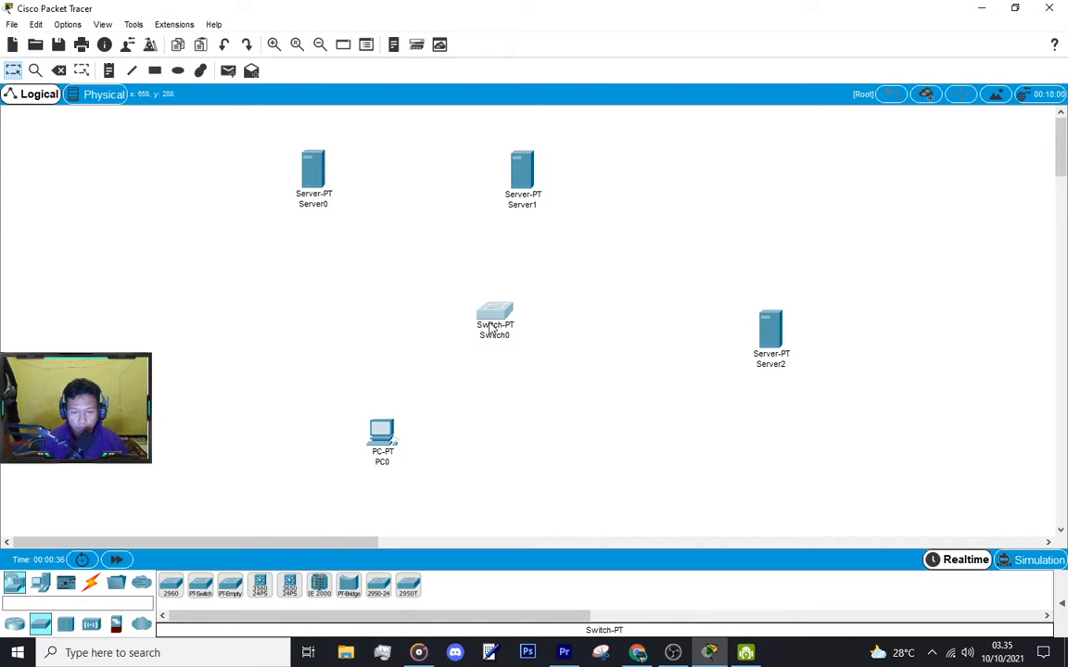
Connect Server0's FastEthernet0 port to a Fast Ethernet port on Switch0 with a Copper Straight-Through cable
{"action": "left_click", "coordinate": [91, 583]}
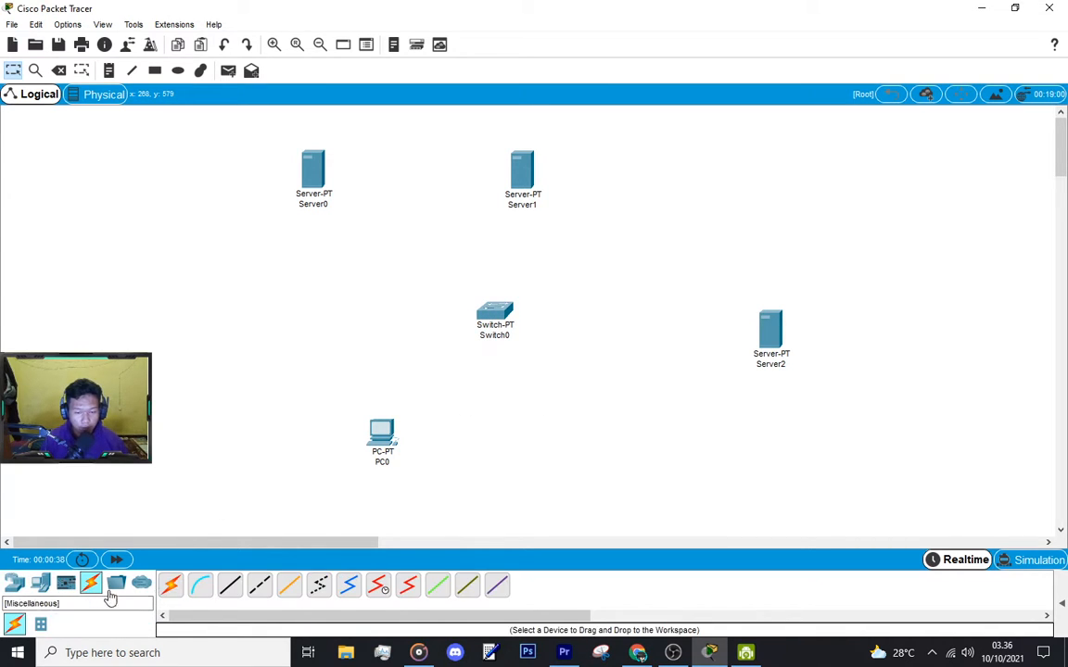
{"action": "left_click", "coordinate": [229, 586]}
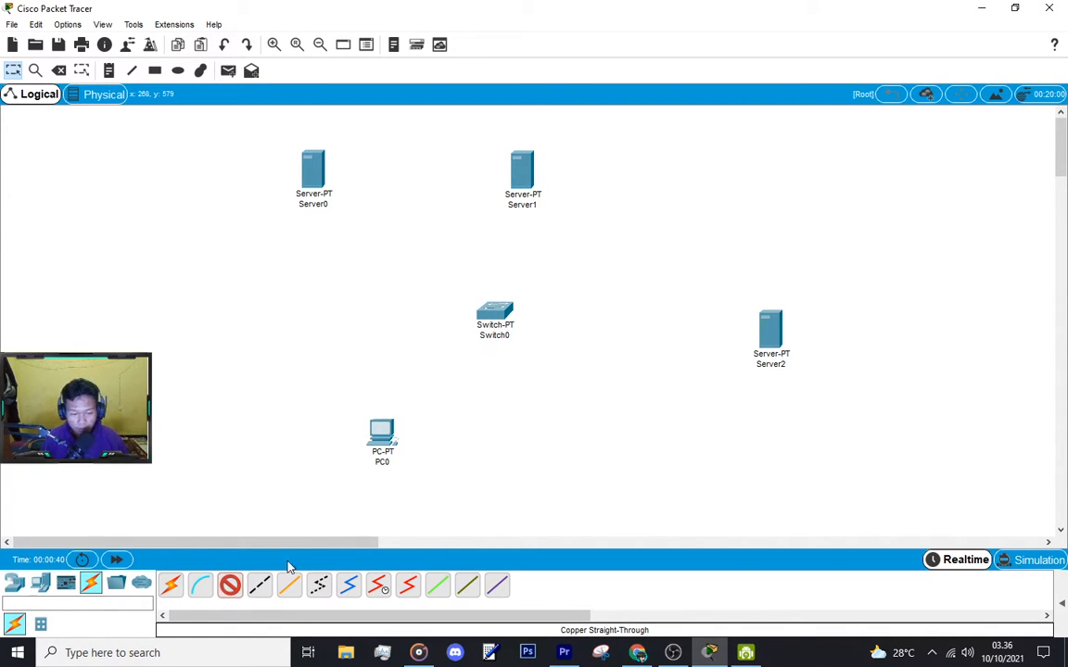
{"action": "left_click", "coordinate": [232, 587]}
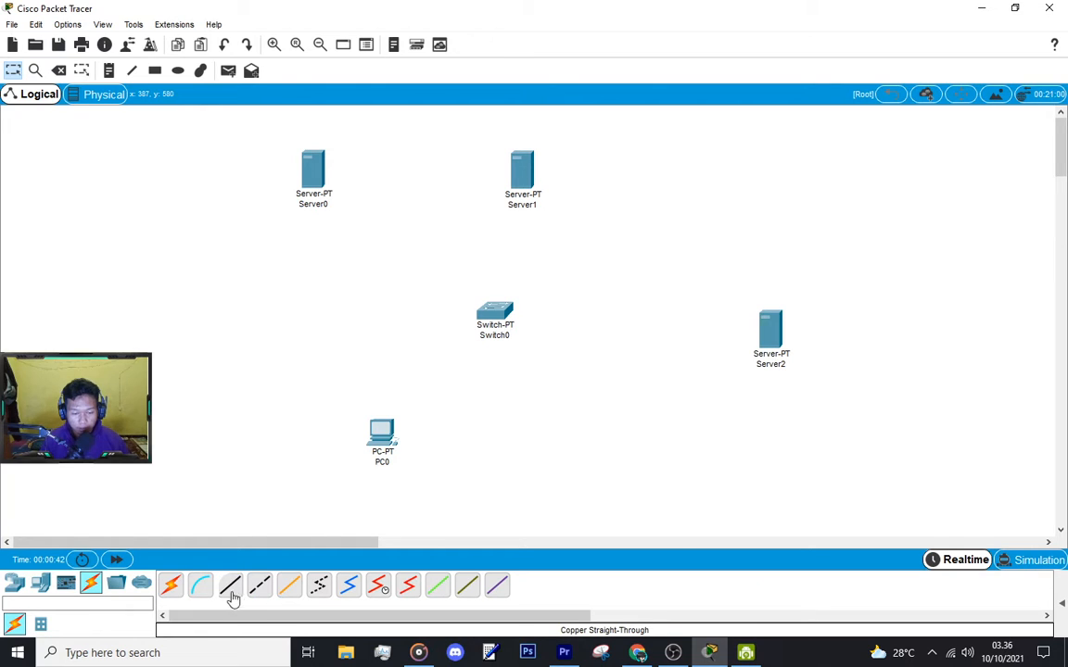
{"action": "left_click", "coordinate": [232, 593]}
{"action": "left_click", "coordinate": [325, 167]}
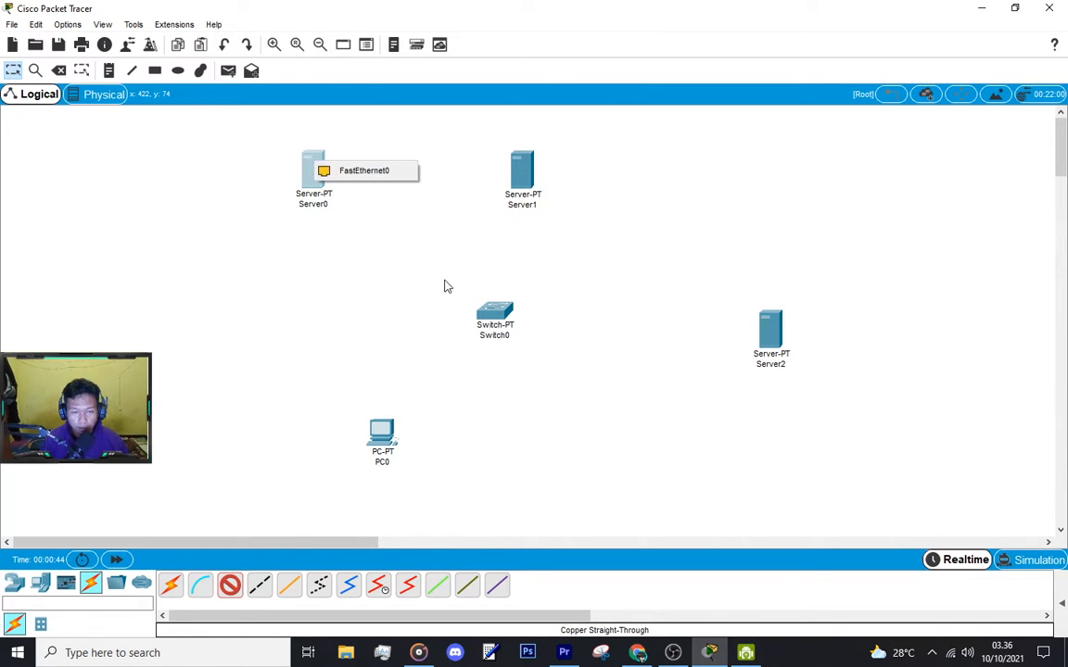
{"action": "left_click", "coordinate": [363, 172]}
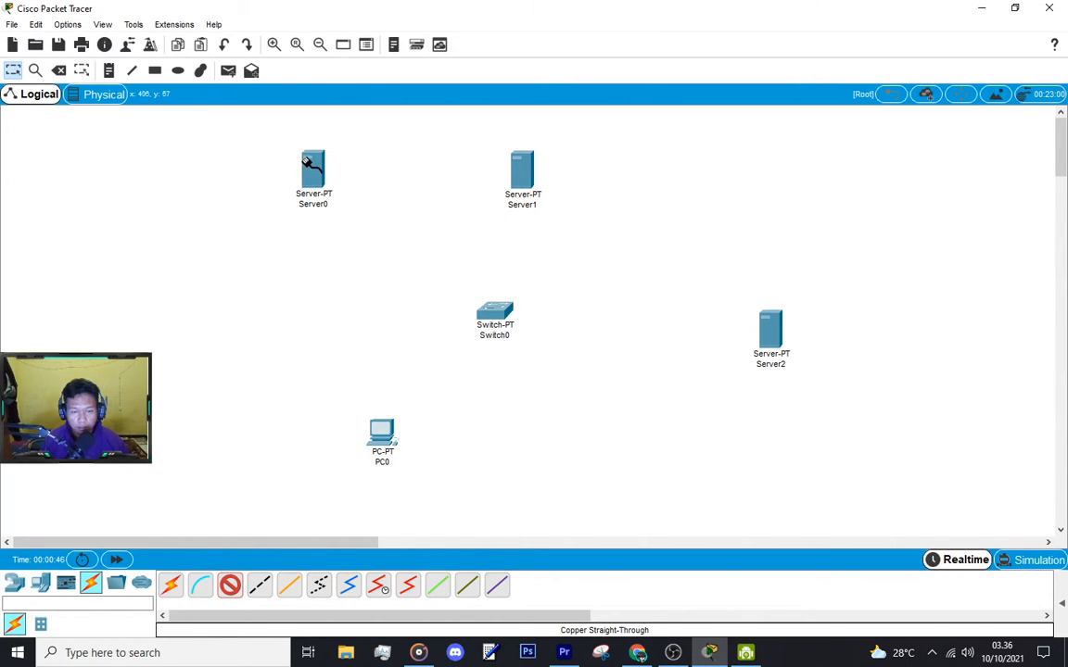
{"action": "left_click", "coordinate": [327, 171]}
{"action": "left_click", "coordinate": [359, 178]}
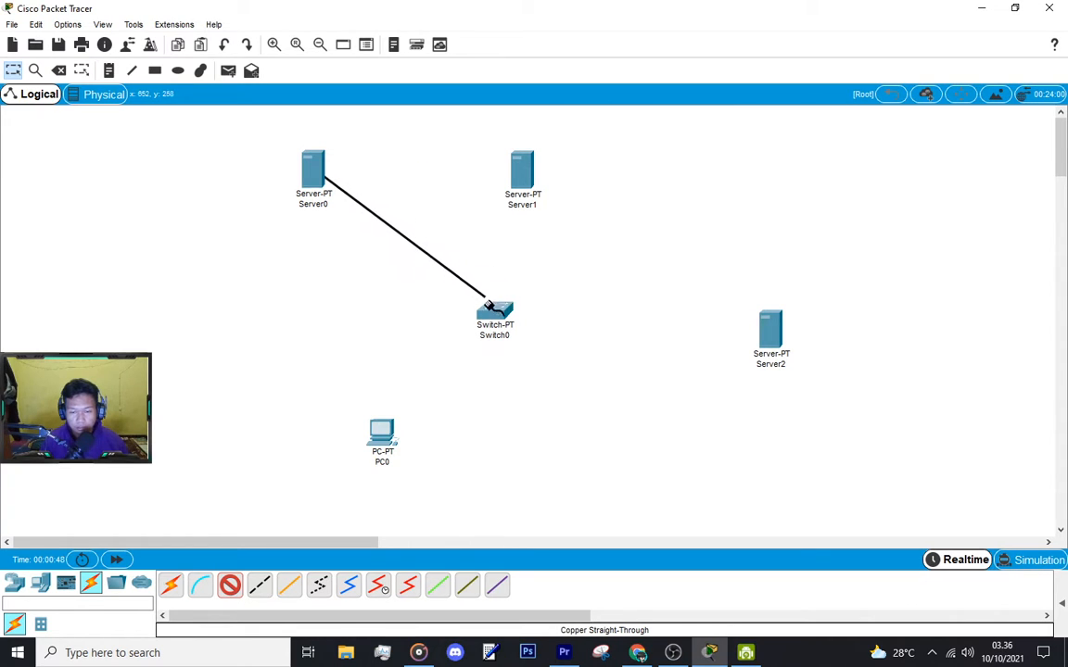
{"action": "left_click", "coordinate": [488, 307]}
{"action": "left_click", "coordinate": [507, 331]}
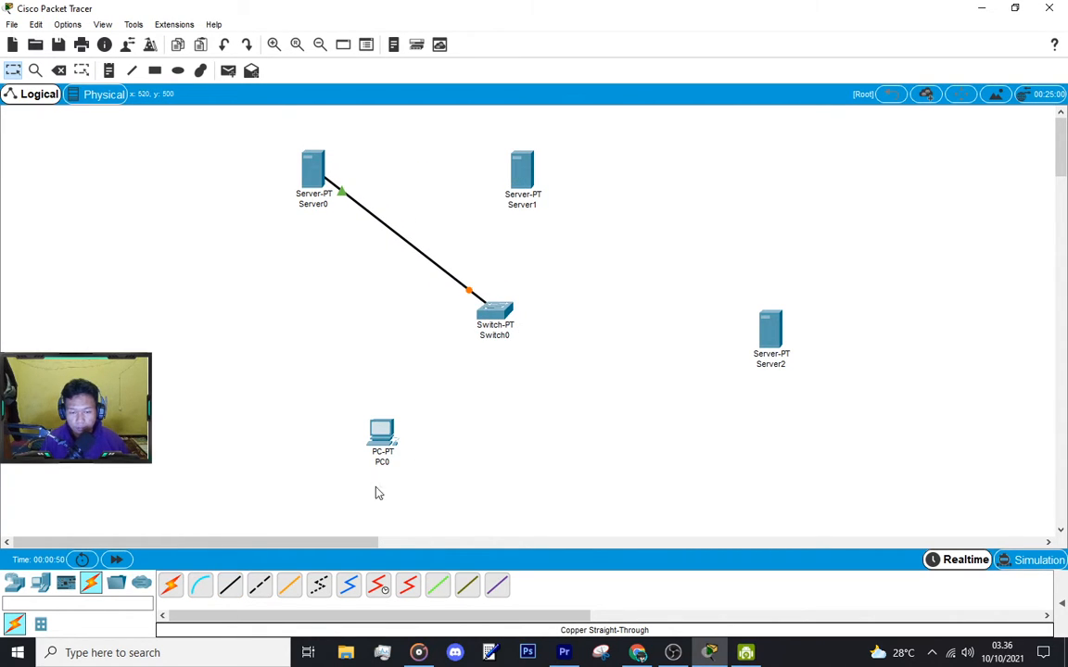
Connect Server1 to a free Fast Ethernet port on Switch0 with a Copper Straight-Through cable
{"action": "left_click", "coordinate": [229, 585]}
{"action": "left_click", "coordinate": [521, 168]}
{"action": "left_click", "coordinate": [561, 170]}
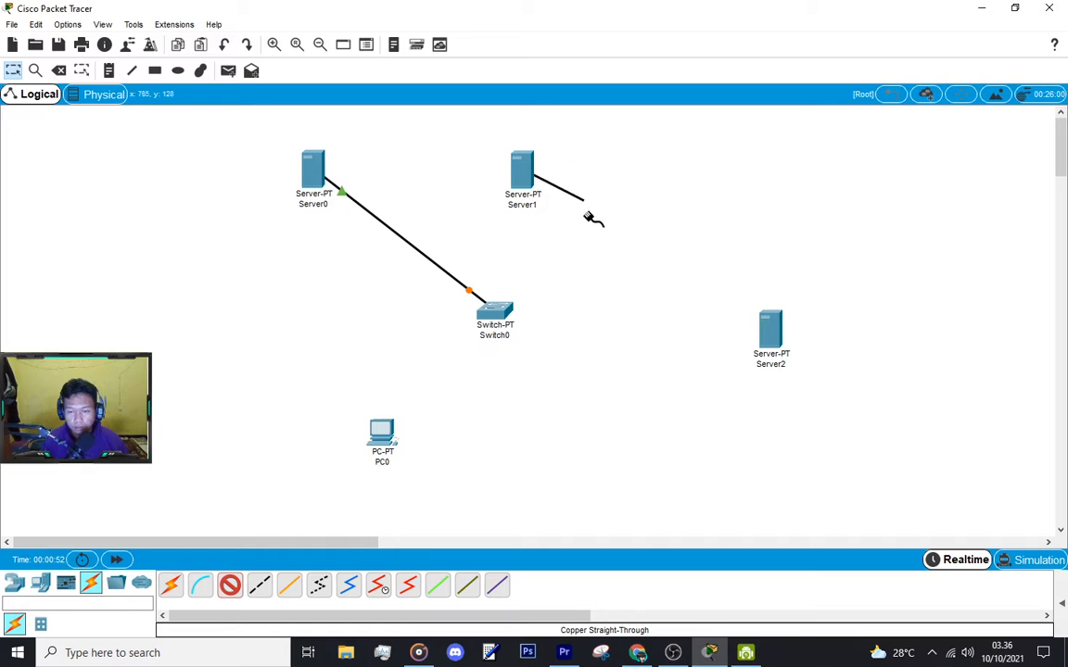
{"action": "left_click", "coordinate": [501, 312]}
{"action": "left_click", "coordinate": [561, 377]}
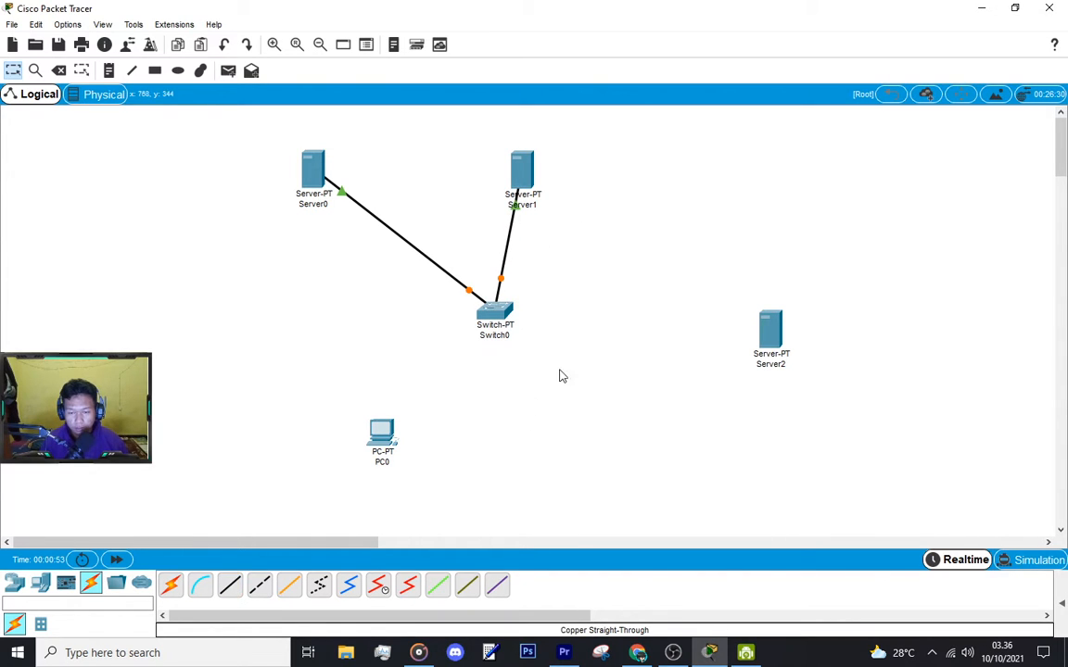
Connect Server2 to a free Fast Ethernet port on Switch0 with a Copper Straight-Through cable
{"action": "left_click", "coordinate": [238, 585]}
{"action": "left_click", "coordinate": [769, 331]}
{"action": "left_click", "coordinate": [817, 327]}
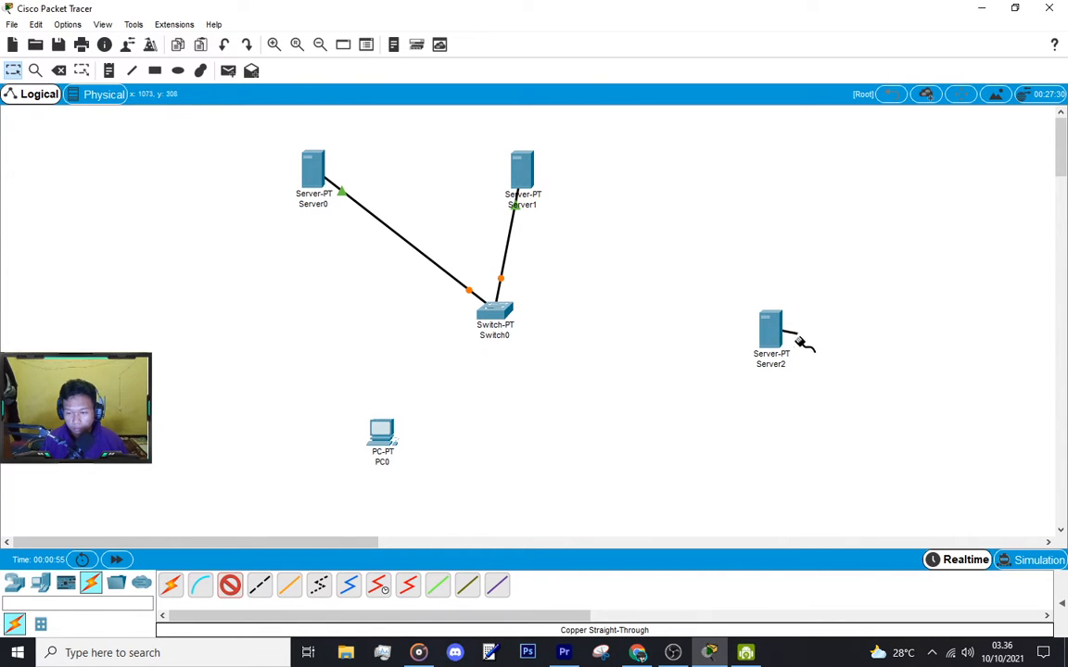
{"action": "left_click", "coordinate": [485, 308]}
{"action": "left_click", "coordinate": [565, 333]}
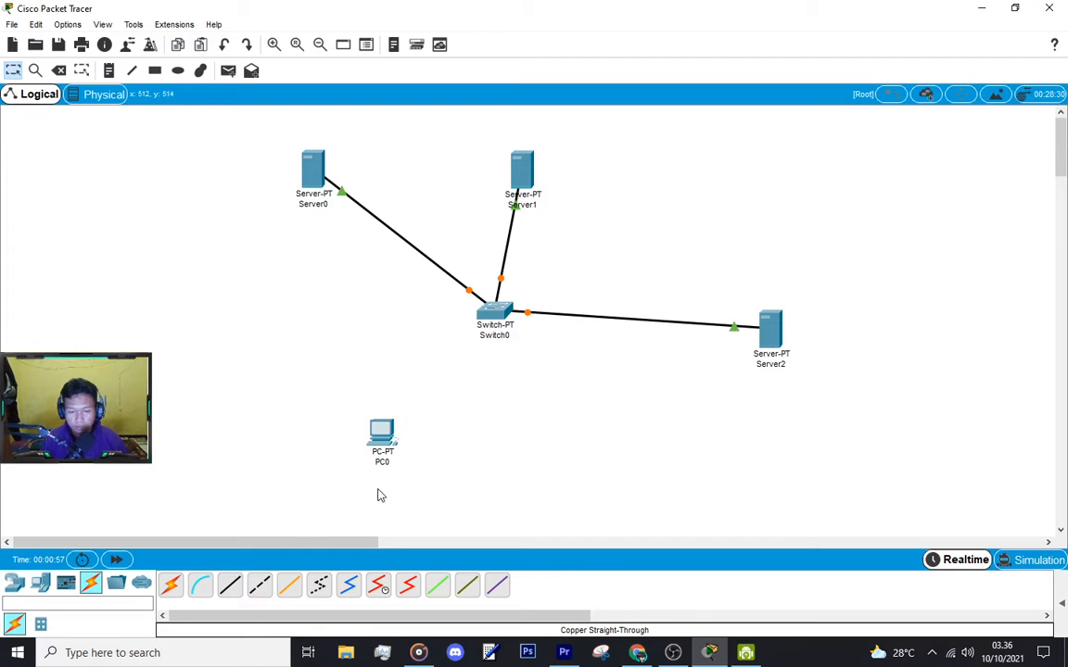
Connect Switch0's FastEthernet3/1 to PC0's FastEthernet0 with a Copper Straight-Through cable
{"action": "left_click", "coordinate": [230, 590]}
{"action": "left_click", "coordinate": [495, 310]}
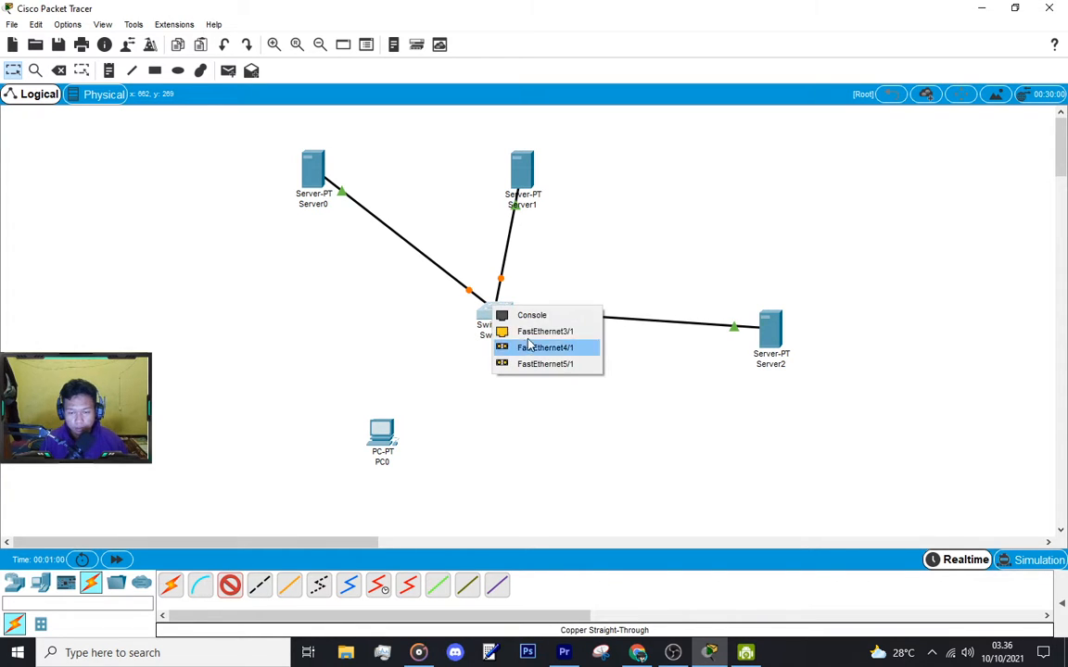
{"action": "left_click", "coordinate": [529, 348]}
{"action": "left_click", "coordinate": [389, 437]}
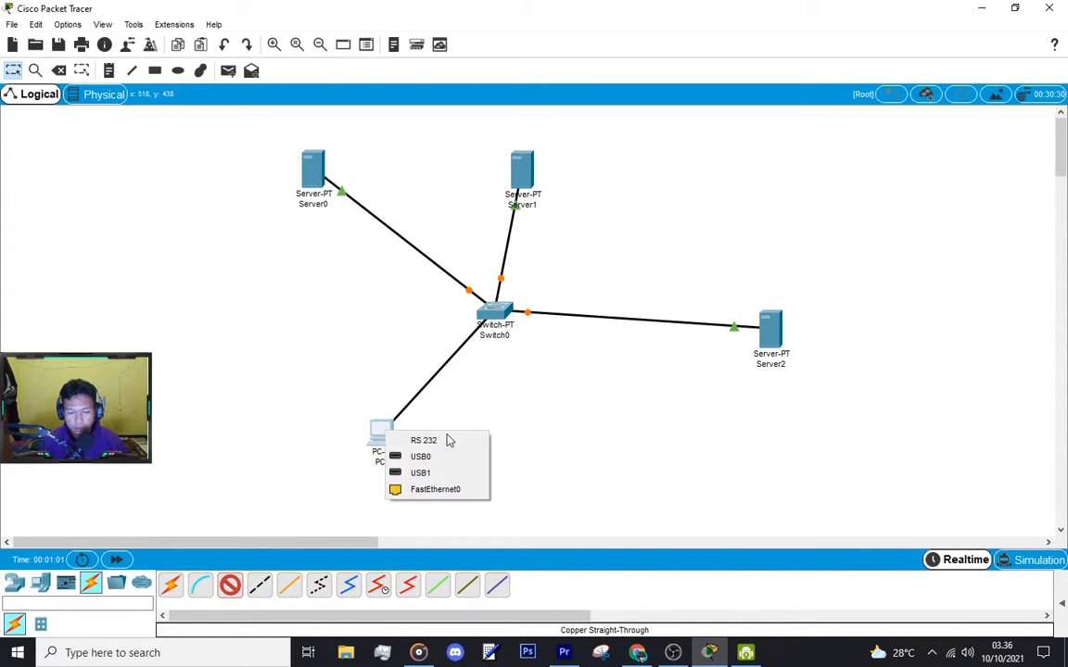
{"action": "left_click", "coordinate": [464, 496]}
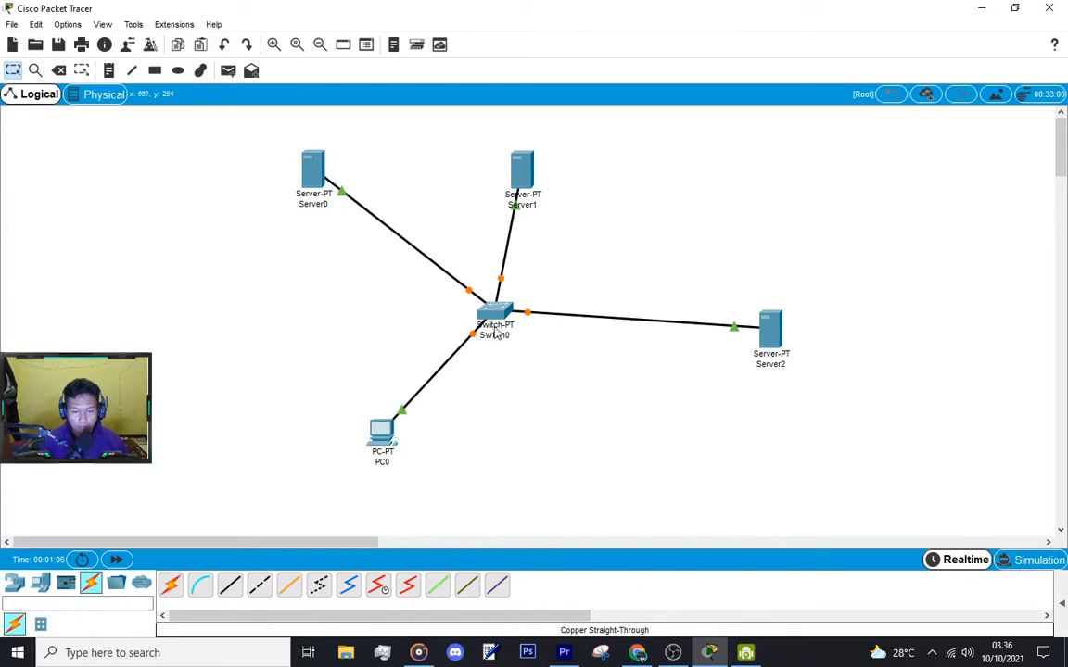
Place a second PC below Switch0, to the right of PC0, and look at the physical views of Switch0 and PC1
{"action": "left_click", "coordinate": [40, 582]}
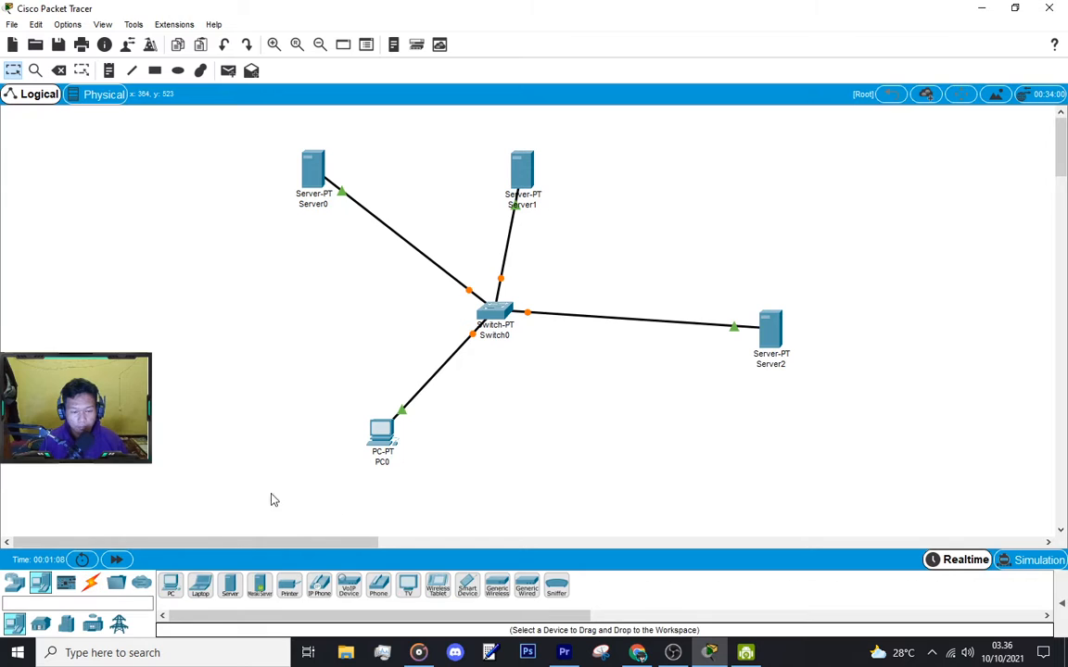
{"action": "left_click_drag", "start_coordinate": [175, 591], "coordinate": [547, 473]}
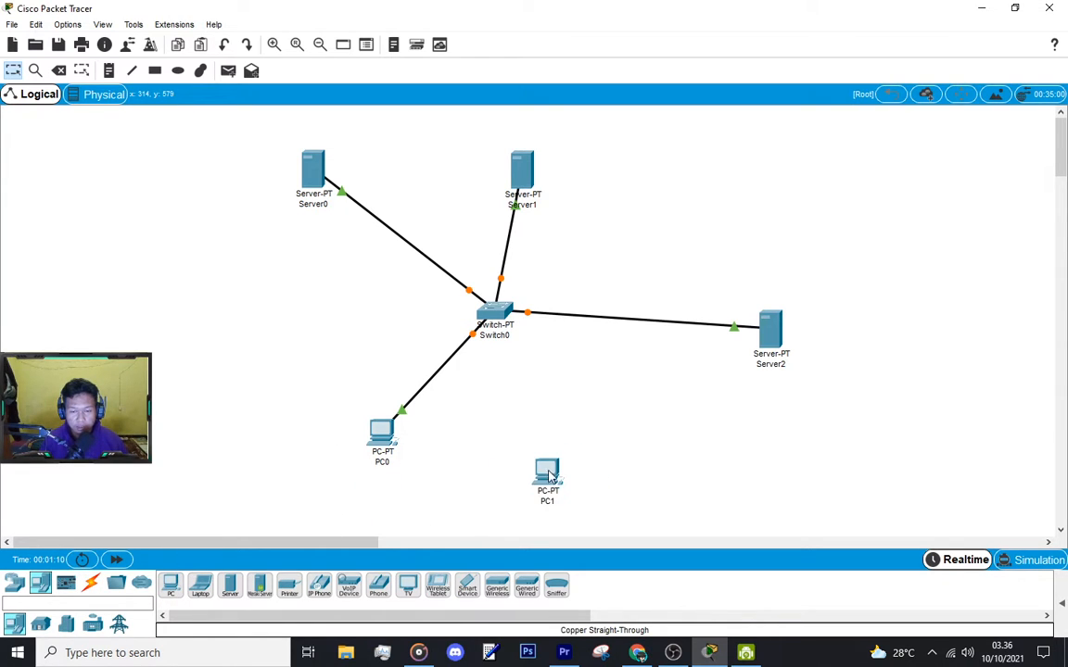
{"action": "left_click", "coordinate": [497, 315]}
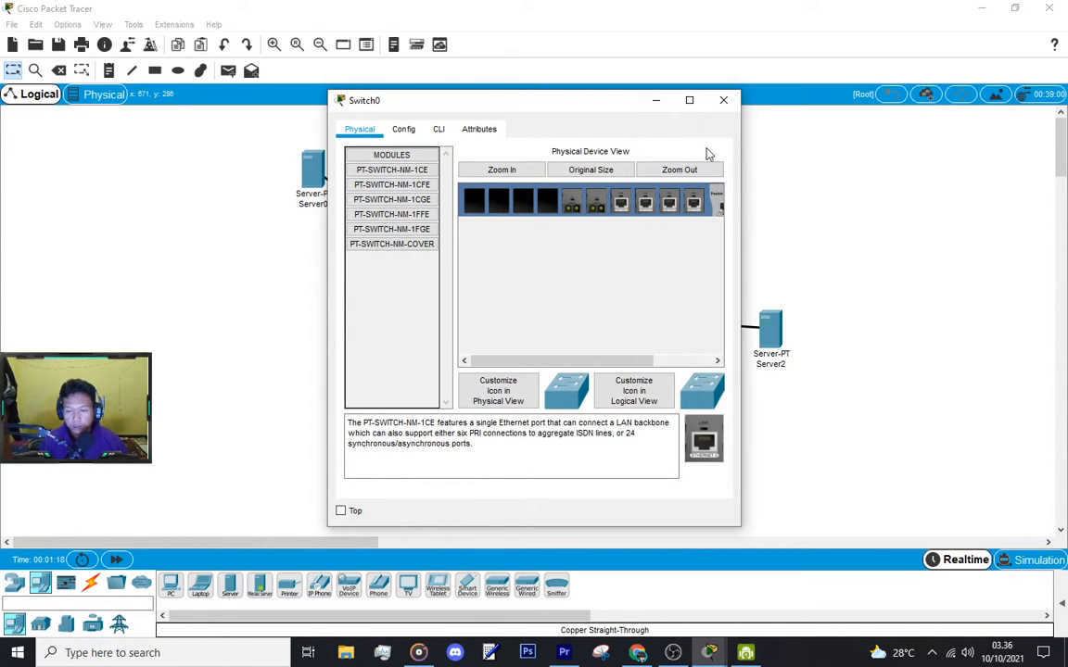
{"action": "left_click", "coordinate": [655, 100]}
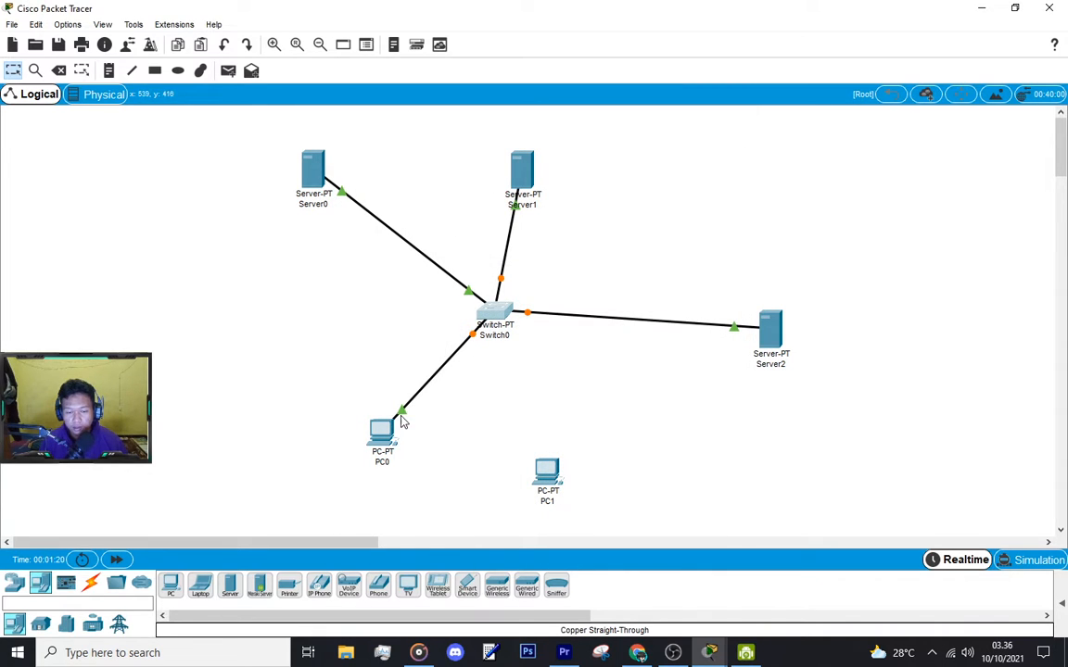
{"action": "left_click", "coordinate": [547, 476]}
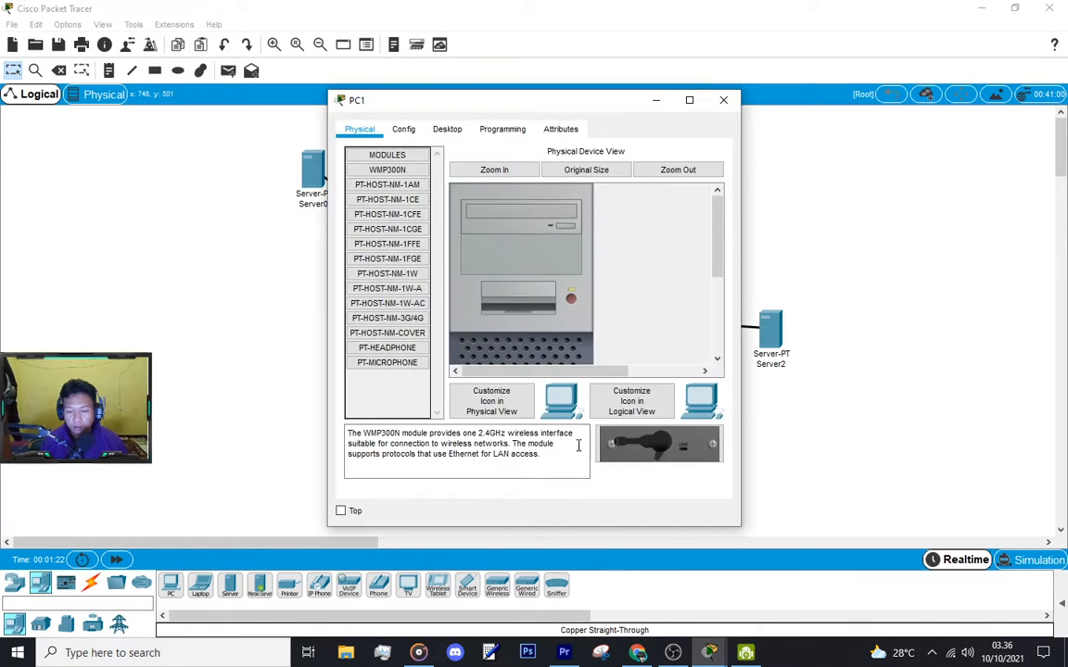
{"action": "left_click", "coordinate": [723, 100]}
Enlarge Switch0's physical view and fill its four empty slots with PT-SWITCH-NM-1CFE modules
{"action": "left_click", "coordinate": [494, 312]}
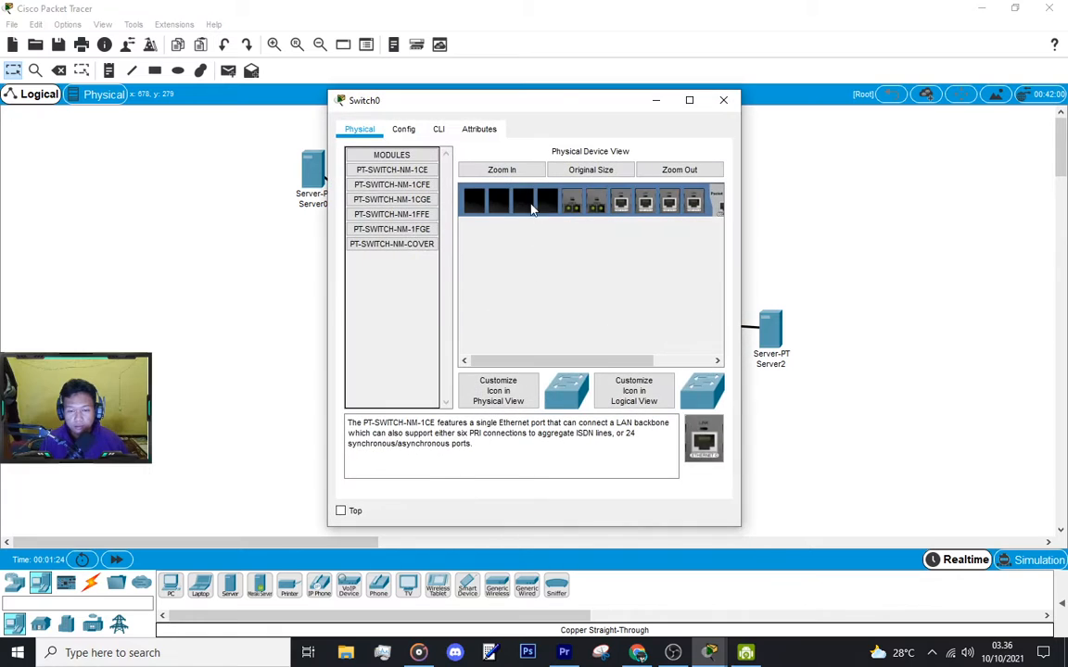
{"action": "left_click", "coordinate": [690, 100]}
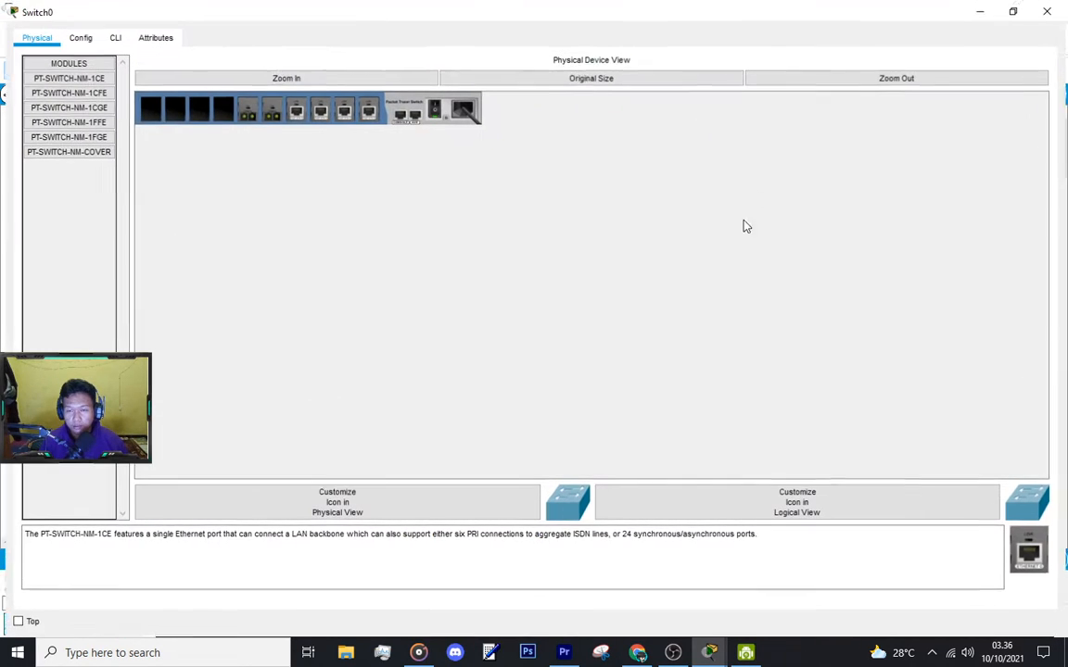
{"action": "left_click", "coordinate": [419, 78]}
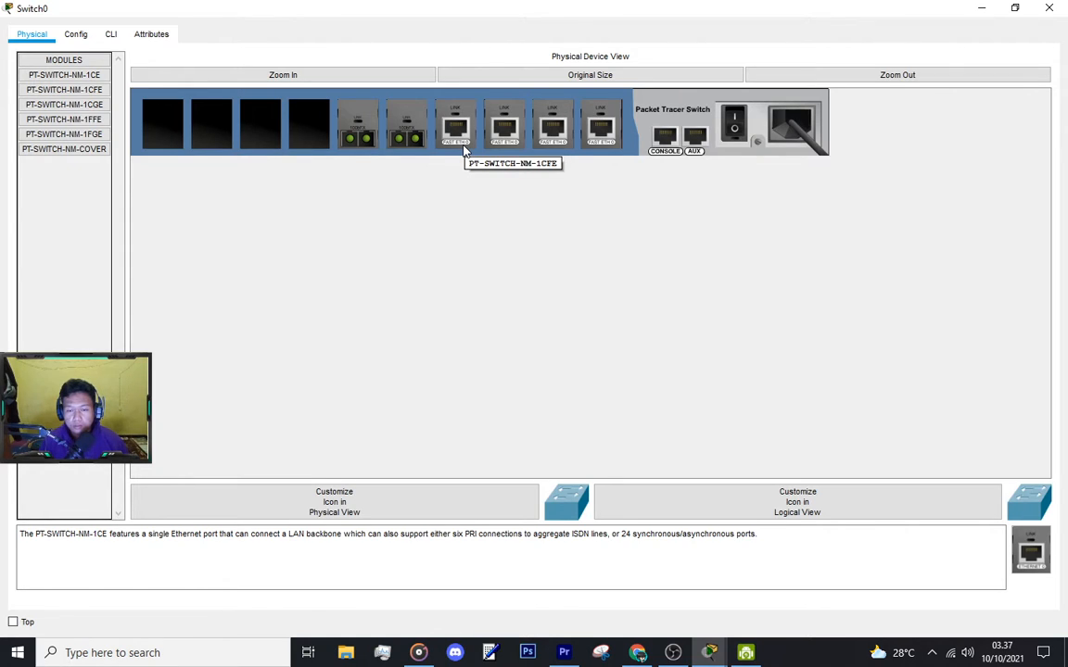
{"action": "left_click", "coordinate": [94, 93]}
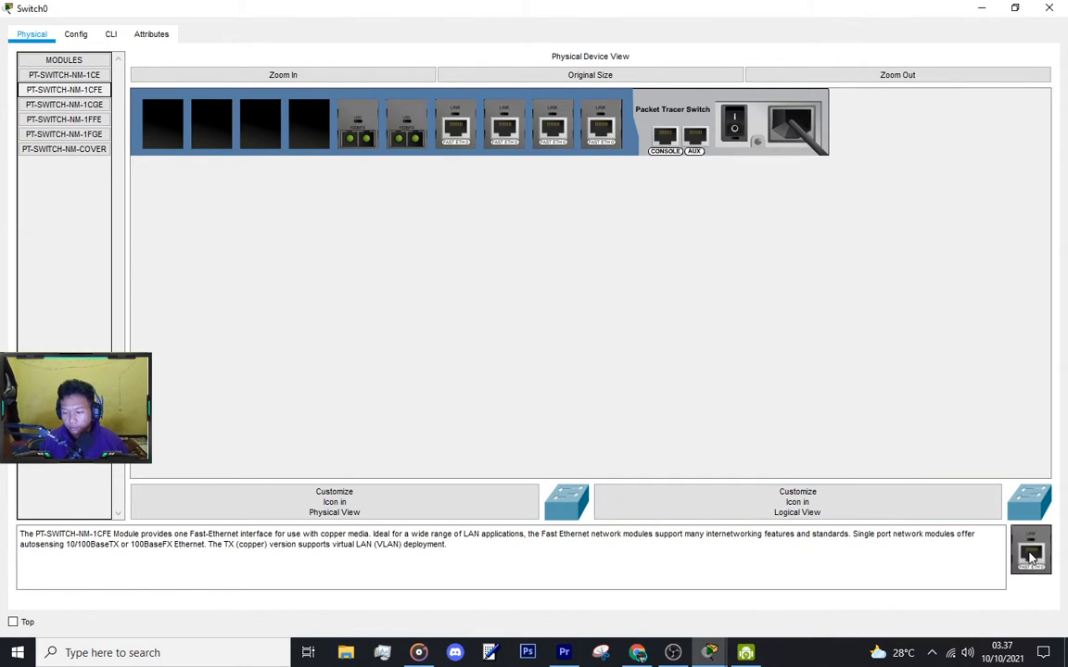
{"action": "left_click_drag", "start_coordinate": [1029, 549], "coordinate": [317, 138]}
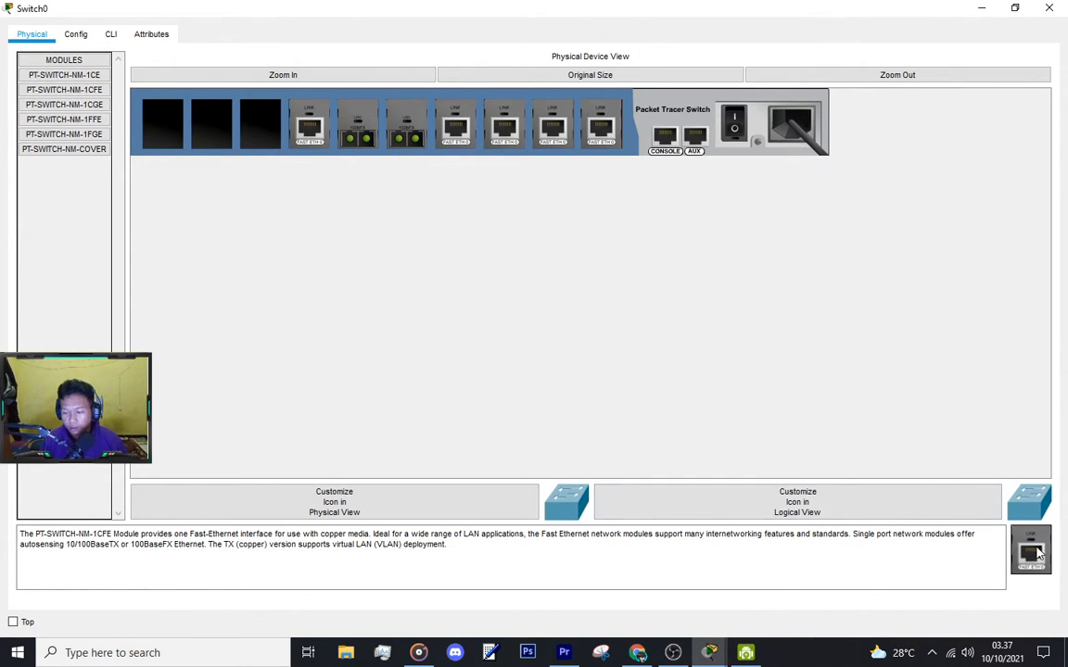
{"action": "left_click_drag", "start_coordinate": [1043, 549], "coordinate": [261, 127]}
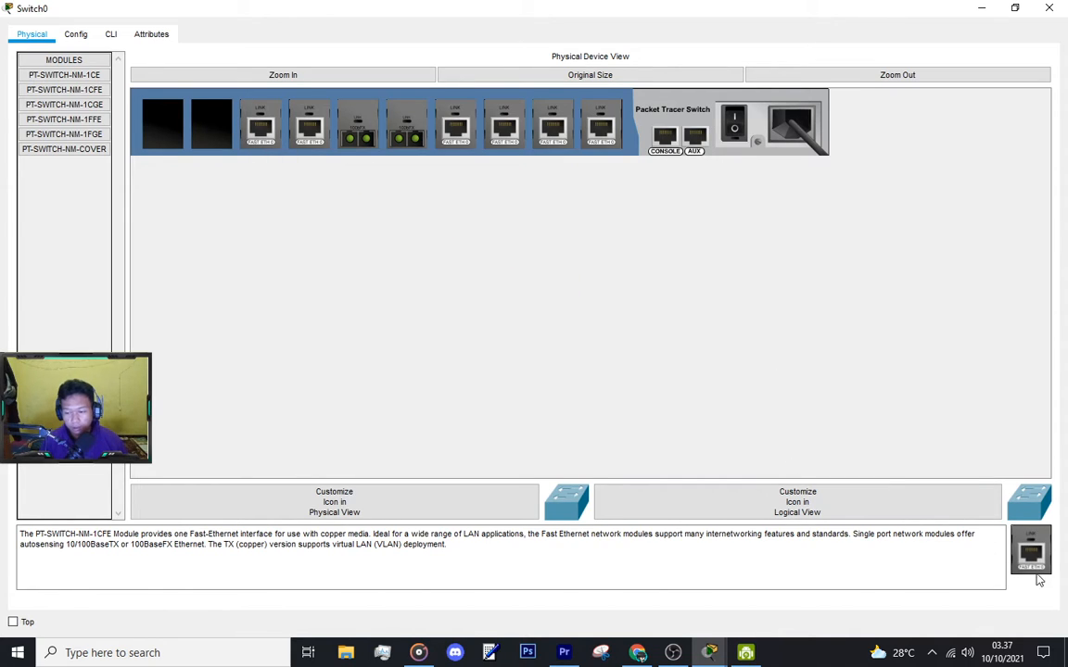
{"action": "left_click_drag", "start_coordinate": [1036, 568], "coordinate": [218, 130]}
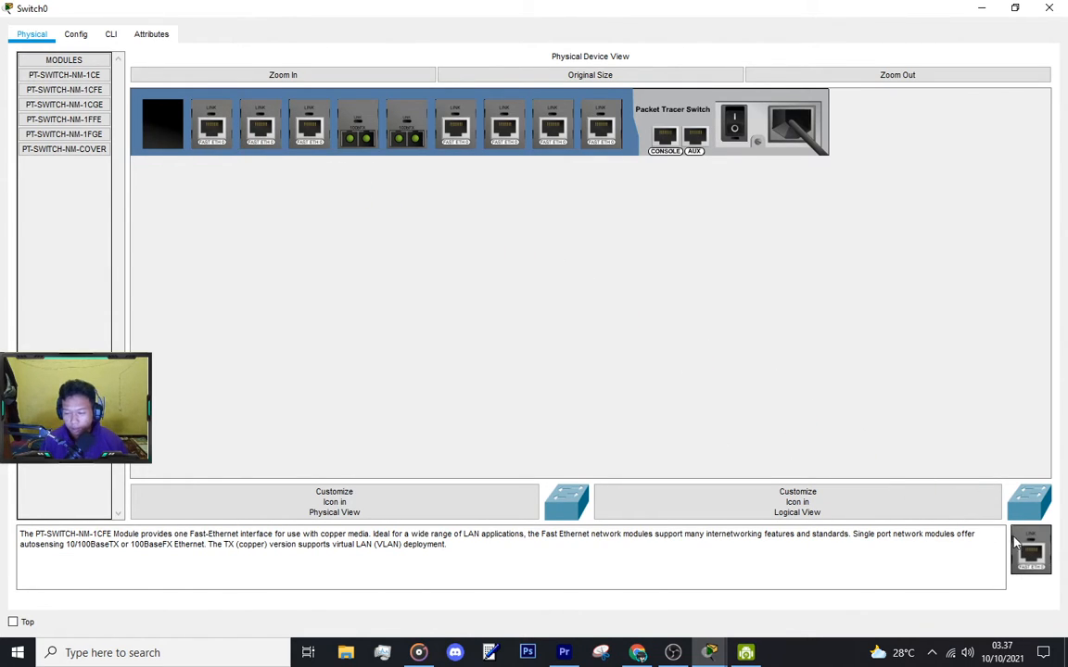
{"action": "left_click_drag", "start_coordinate": [1015, 546], "coordinate": [163, 126]}
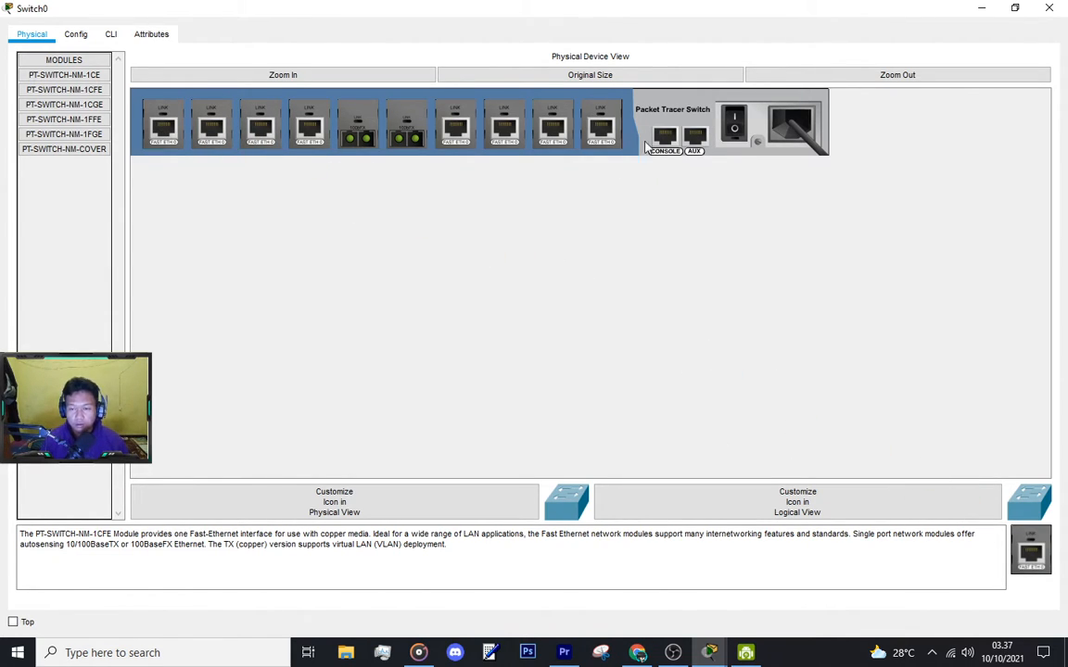
Remove the four added PT-SWITCH-NM-1CFE modules from Switch0 and minimise its window
{"action": "left_click_drag", "start_coordinate": [304, 113], "coordinate": [100, 234]}
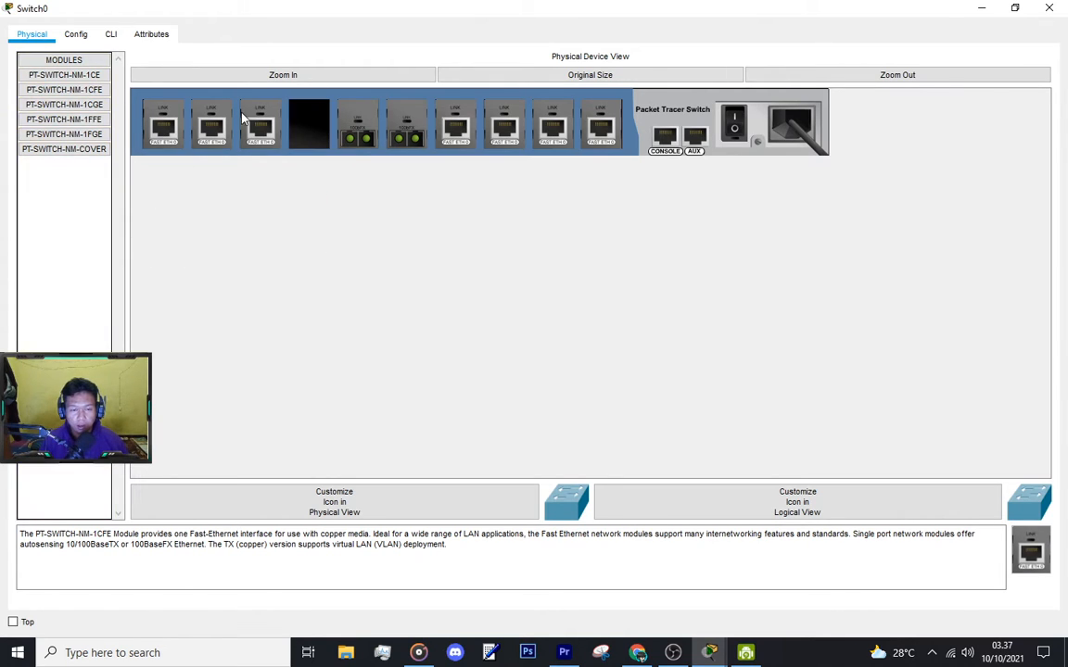
{"action": "left_click_drag", "start_coordinate": [244, 115], "coordinate": [85, 198]}
{"action": "left_click_drag", "start_coordinate": [153, 125], "coordinate": [79, 190]}
{"action": "left_click_drag", "start_coordinate": [190, 127], "coordinate": [20, 266]}
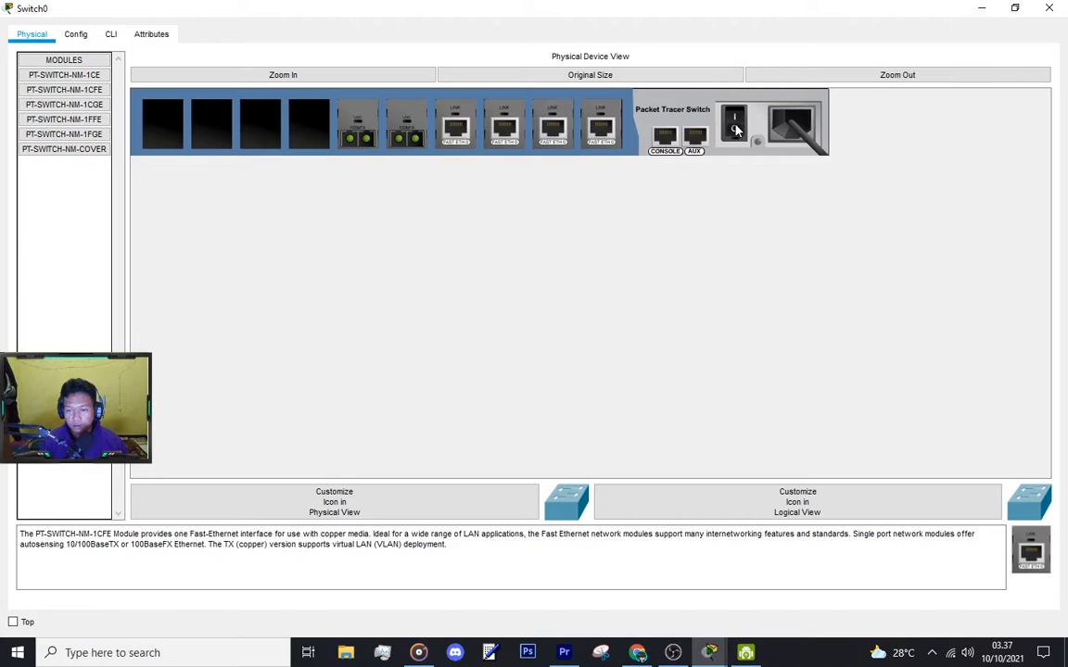
{"action": "left_click", "coordinate": [984, 8]}
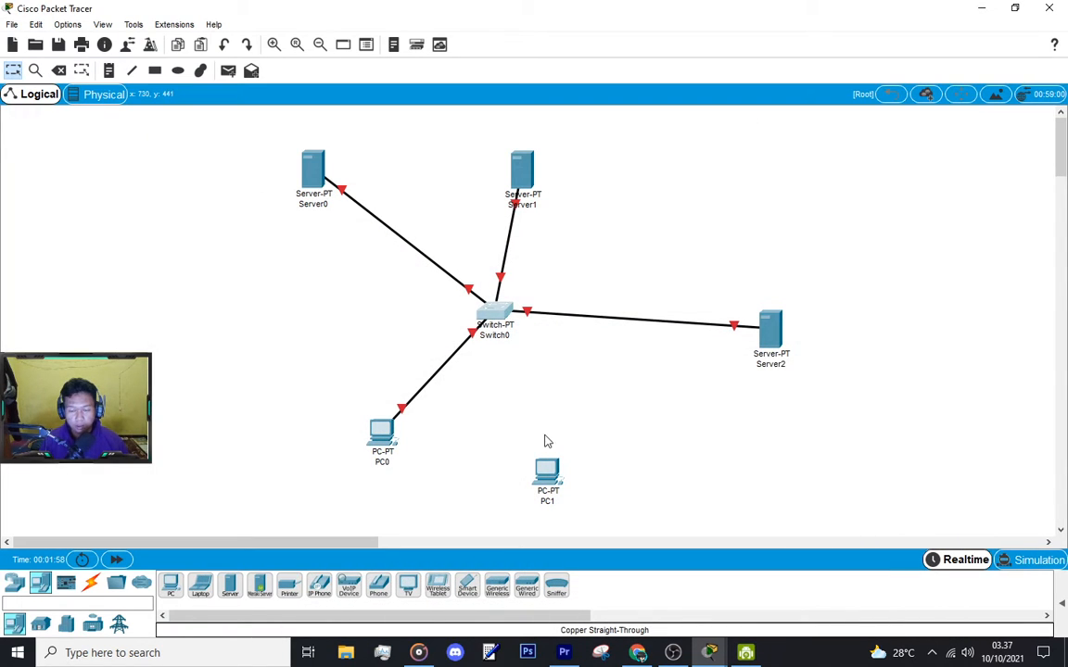
Shift PC1 slightly and try to connect its FastEthernet0 to Switch0's FastEthernet4/1 with a Copper Straight-Through cable
{"action": "left_click_drag", "start_coordinate": [547, 471], "coordinate": [575, 446]}
{"action": "left_click", "coordinate": [90, 582]}
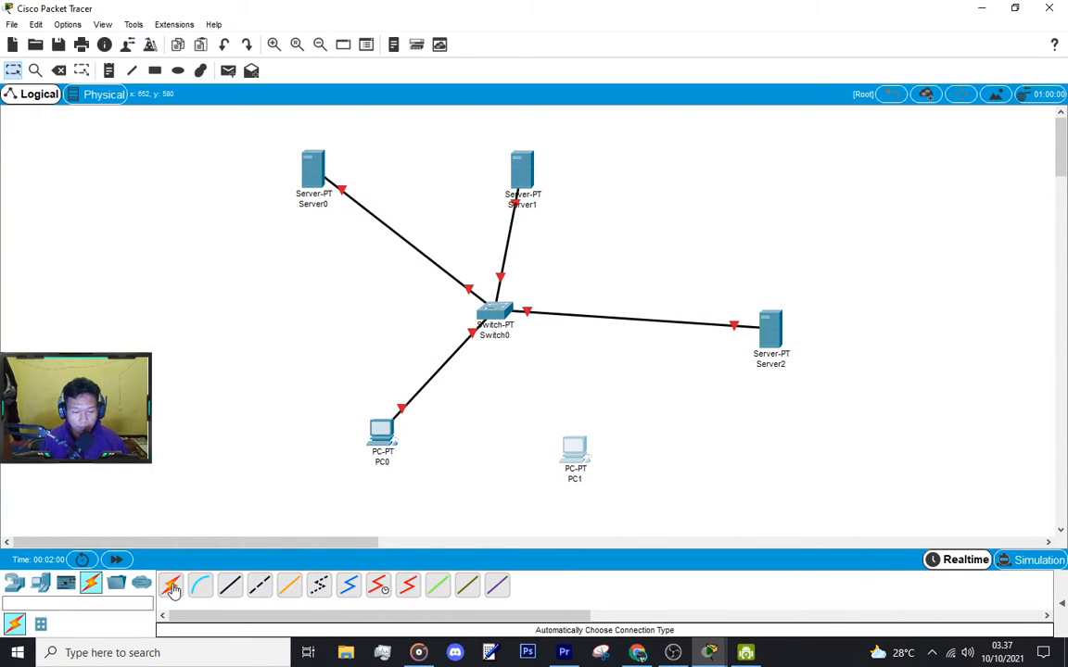
{"action": "left_click", "coordinate": [173, 586]}
{"action": "left_click", "coordinate": [230, 585]}
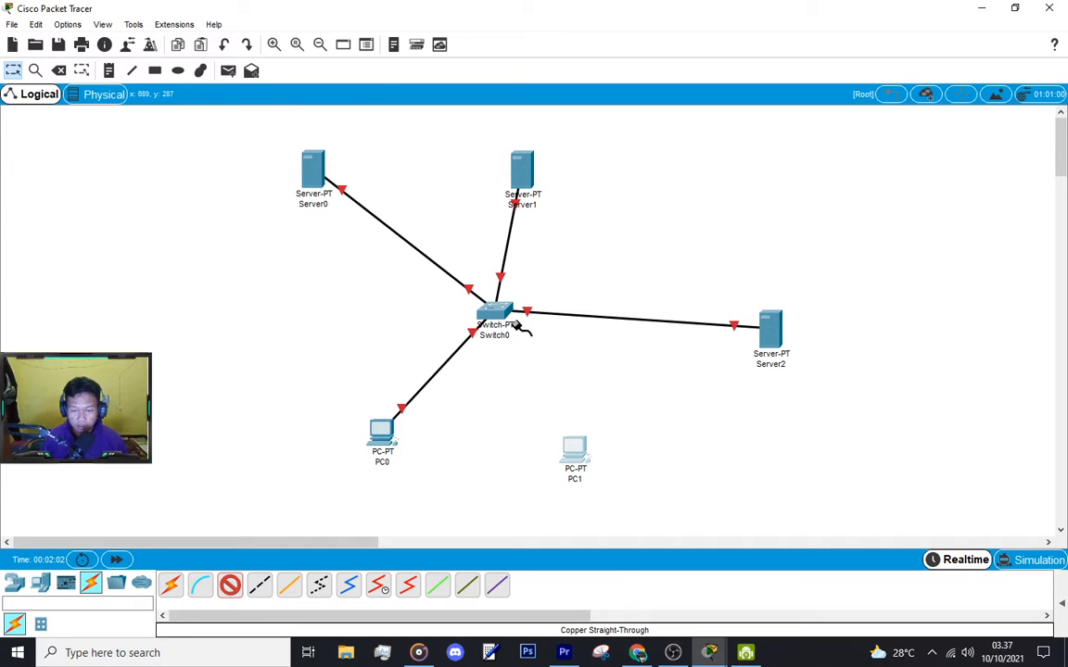
{"action": "left_click", "coordinate": [573, 448]}
{"action": "left_click", "coordinate": [625, 499]}
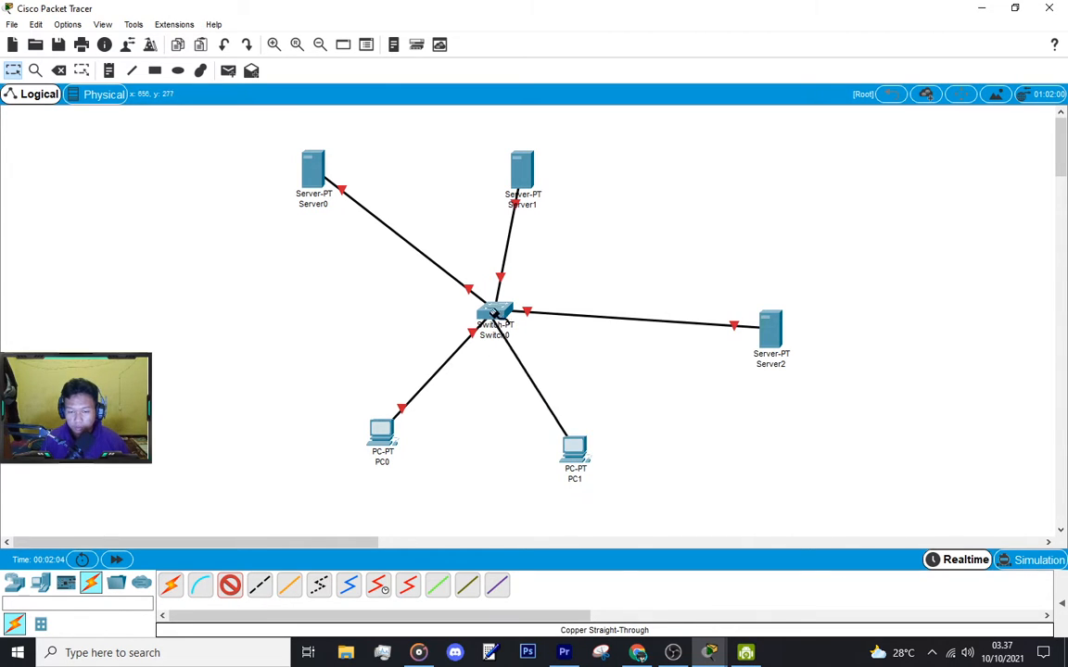
{"action": "left_click", "coordinate": [494, 314]}
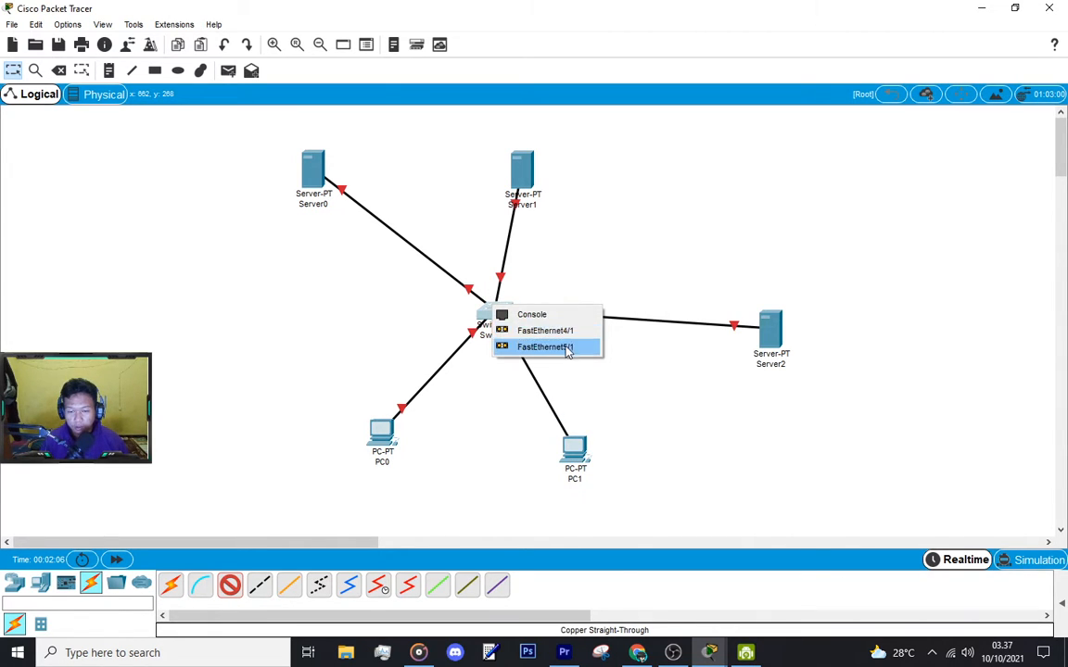
{"action": "left_click", "coordinate": [556, 331]}
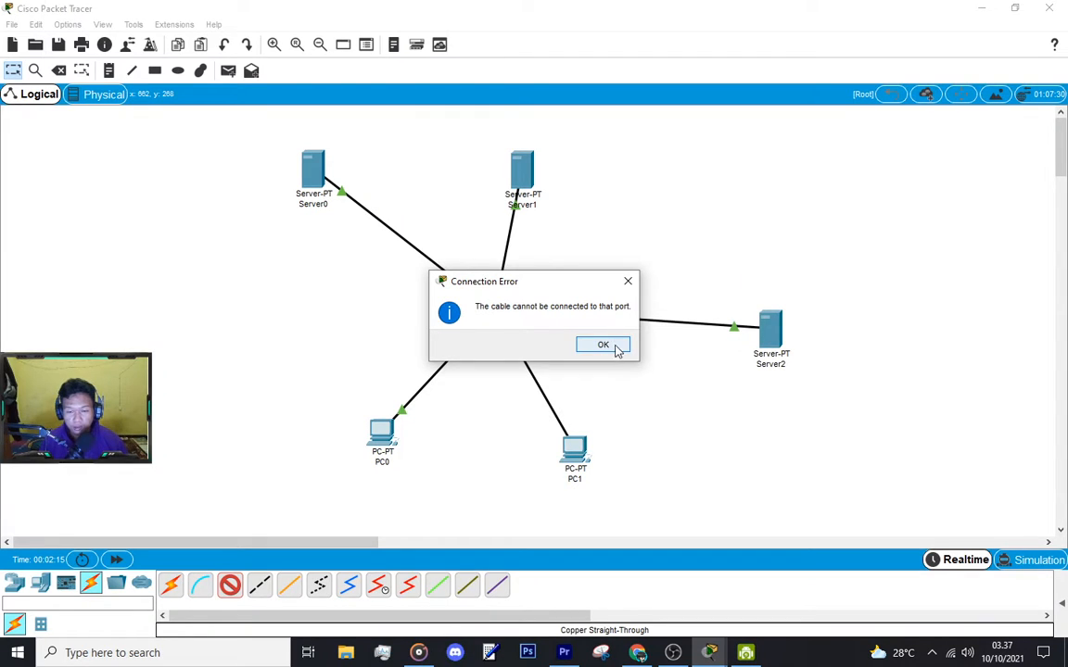
{"action": "left_click", "coordinate": [603, 345]}
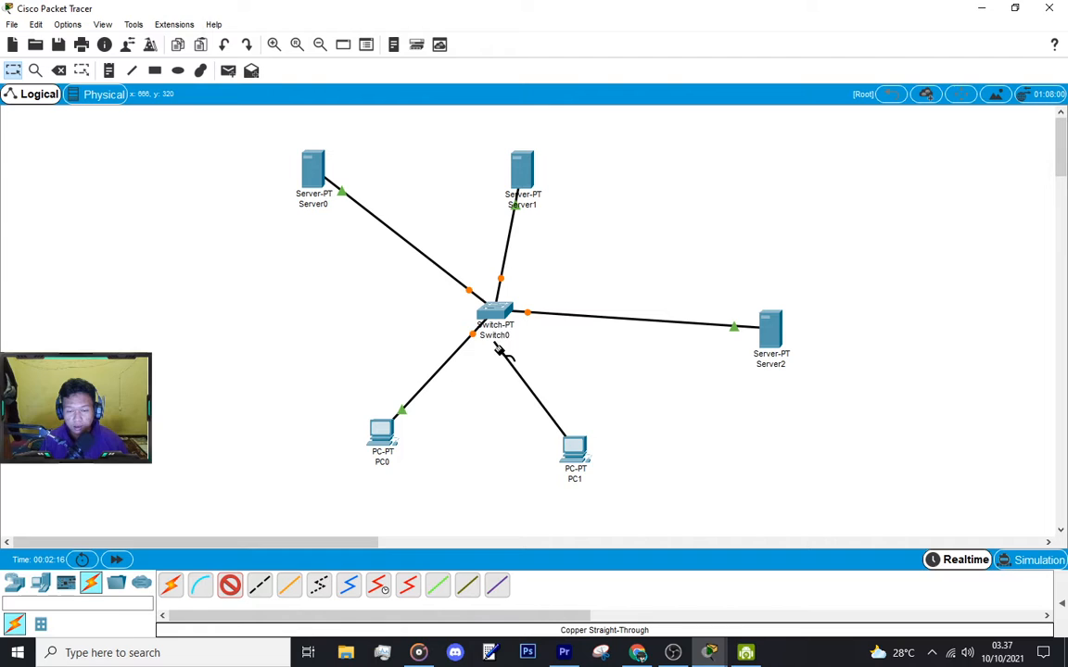
{"action": "left_click", "coordinate": [575, 447]}
{"action": "left_click", "coordinate": [595, 449]}
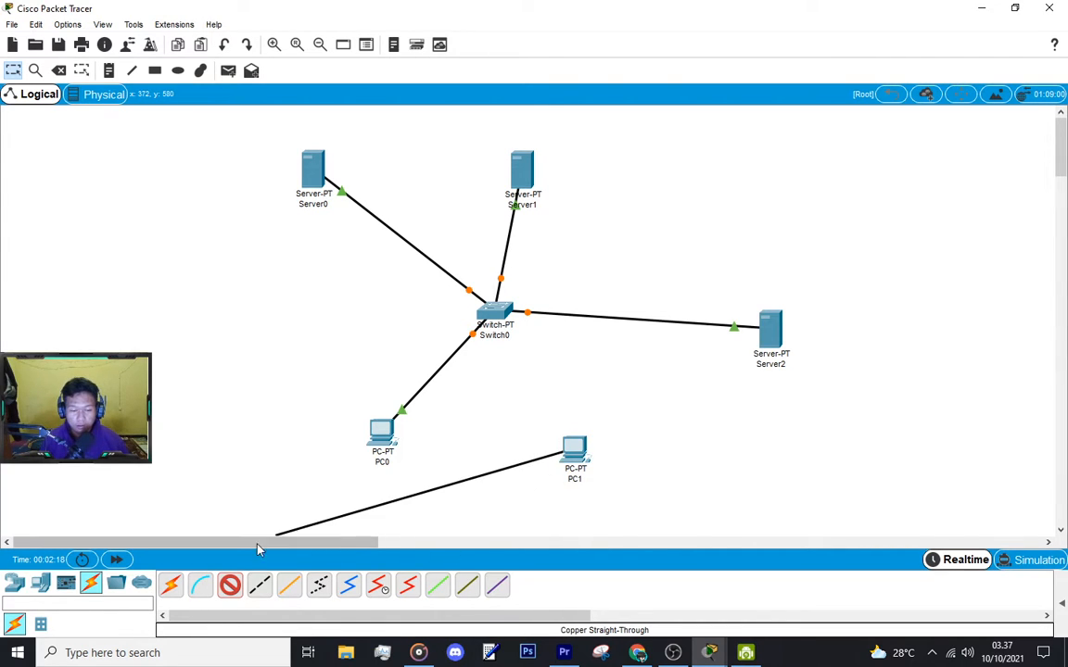
{"action": "left_click", "coordinate": [233, 589]}
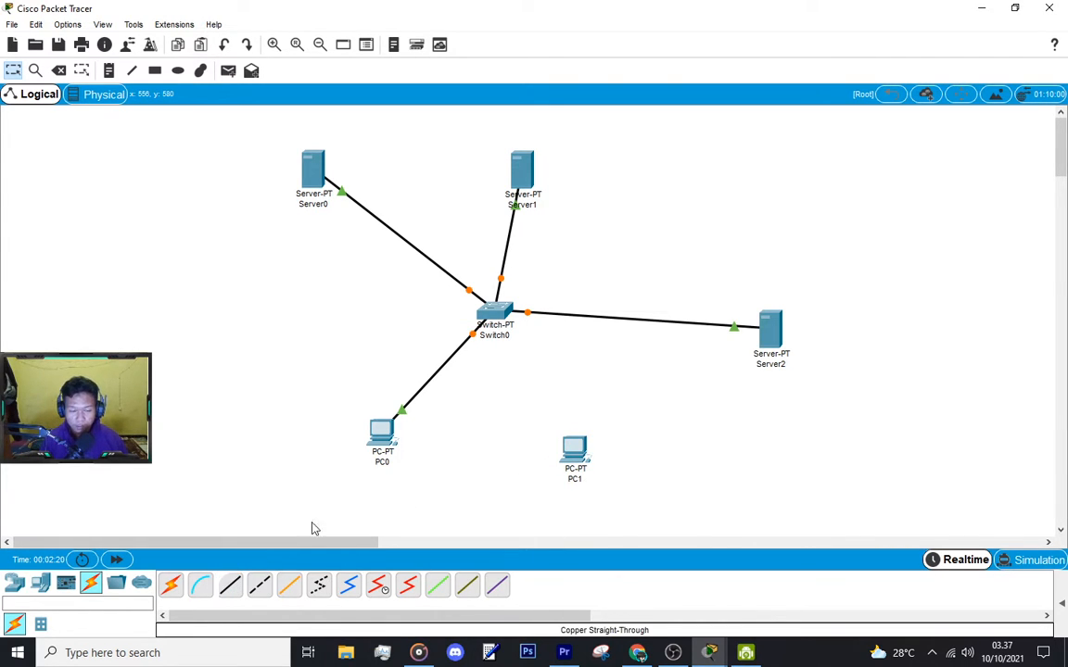
Fill Switch0's four empty slots with PT-SWITCH-NM-1CFE modules, check them in its physical view and close the device window
{"action": "left_click", "coordinate": [498, 319]}
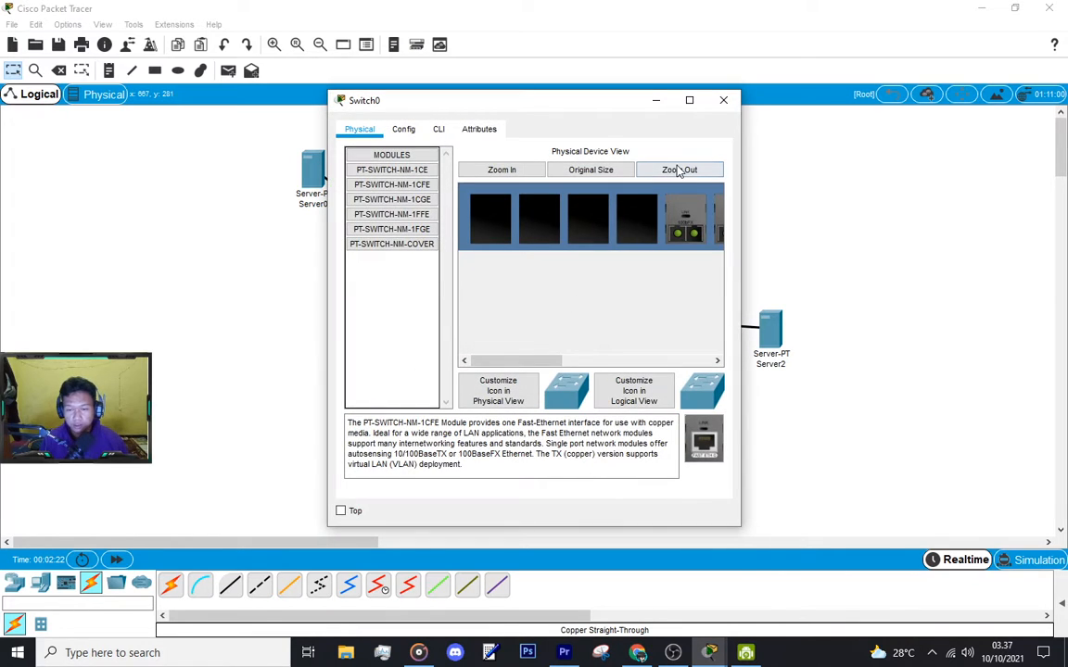
{"action": "left_click", "coordinate": [689, 100]}
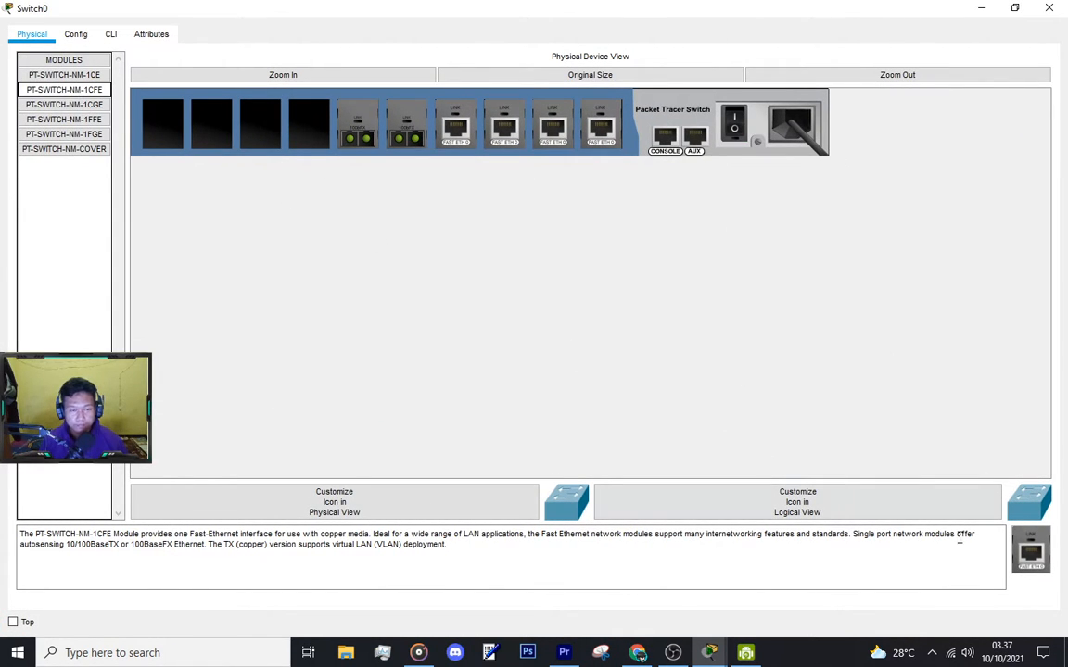
{"action": "left_click_drag", "start_coordinate": [1031, 550], "coordinate": [309, 125]}
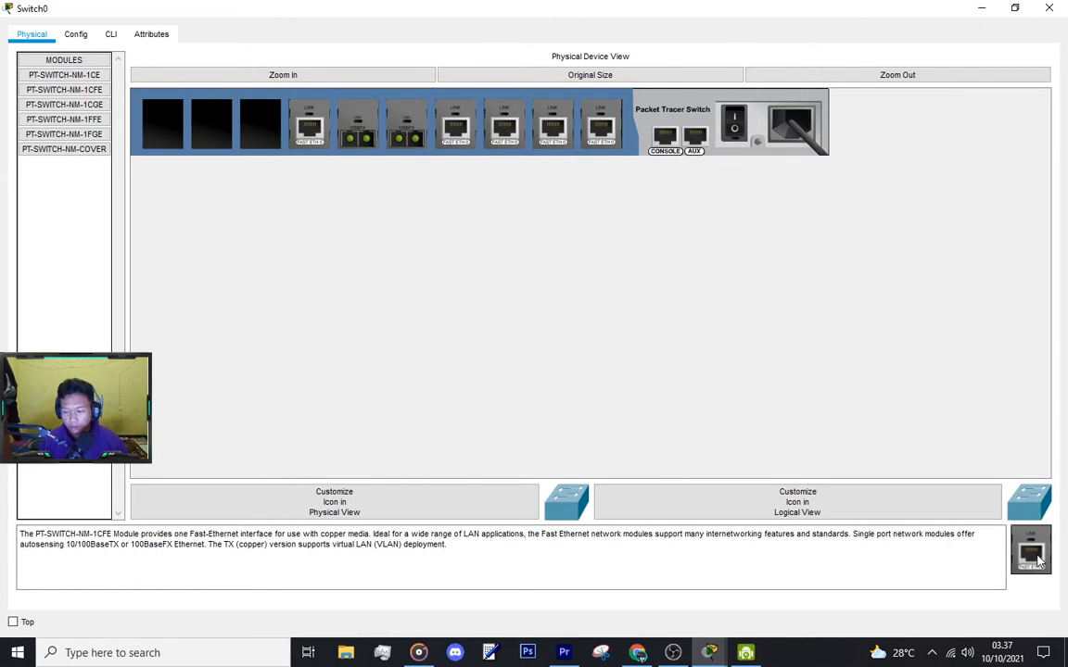
{"action": "left_click_drag", "start_coordinate": [1037, 555], "coordinate": [262, 125]}
{"action": "left_click_drag", "start_coordinate": [1023, 554], "coordinate": [167, 133]}
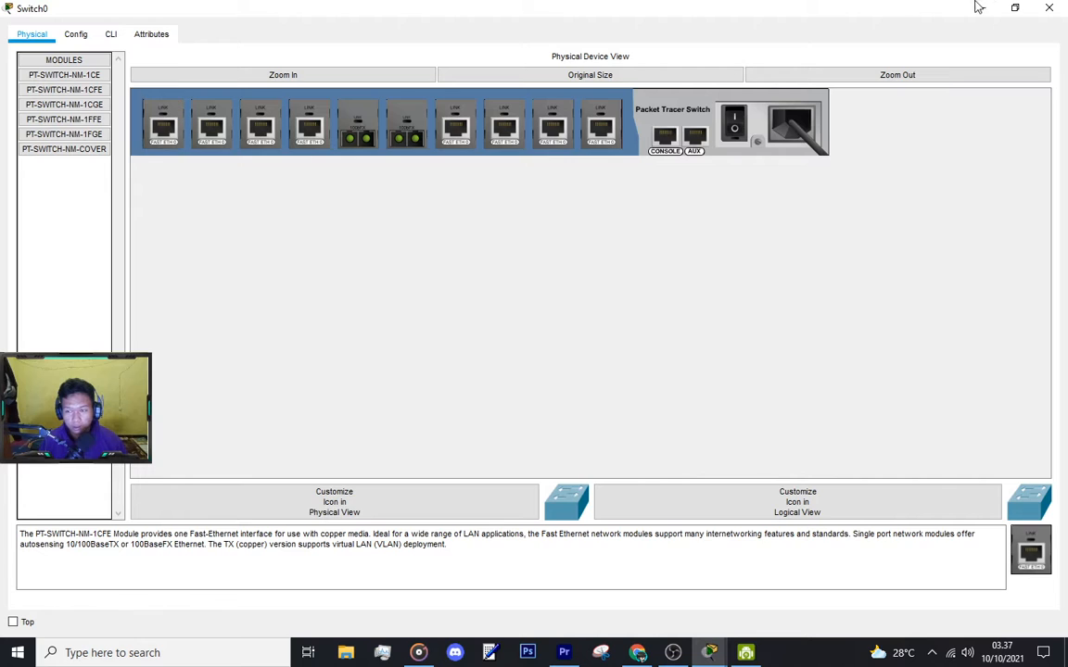
{"action": "left_click", "coordinate": [982, 7]}
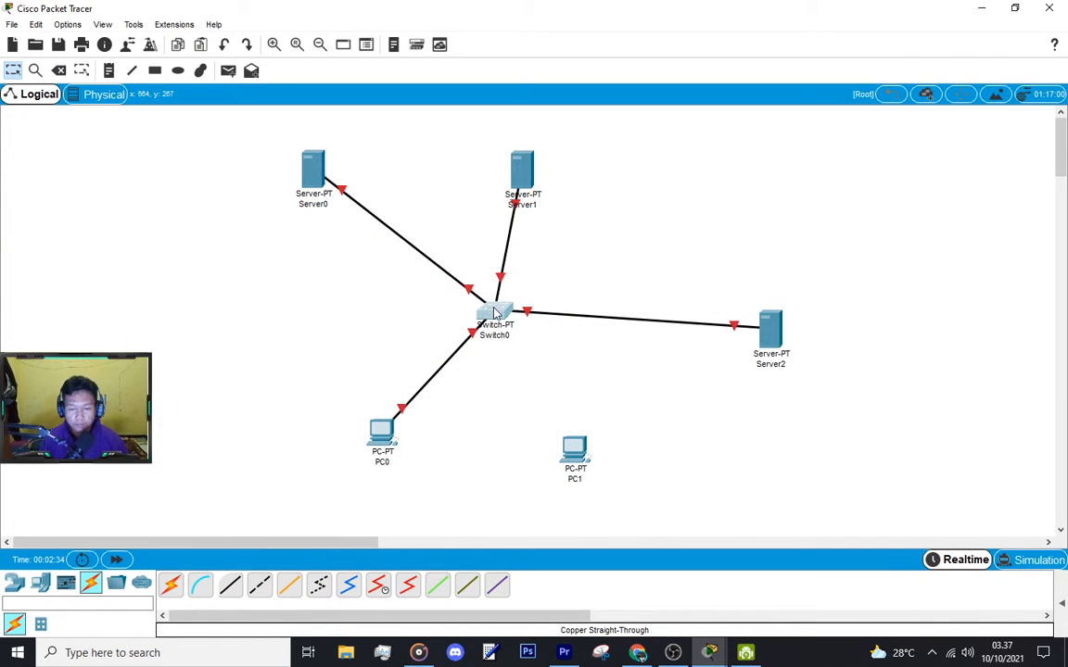
{"action": "left_click", "coordinate": [495, 313]}
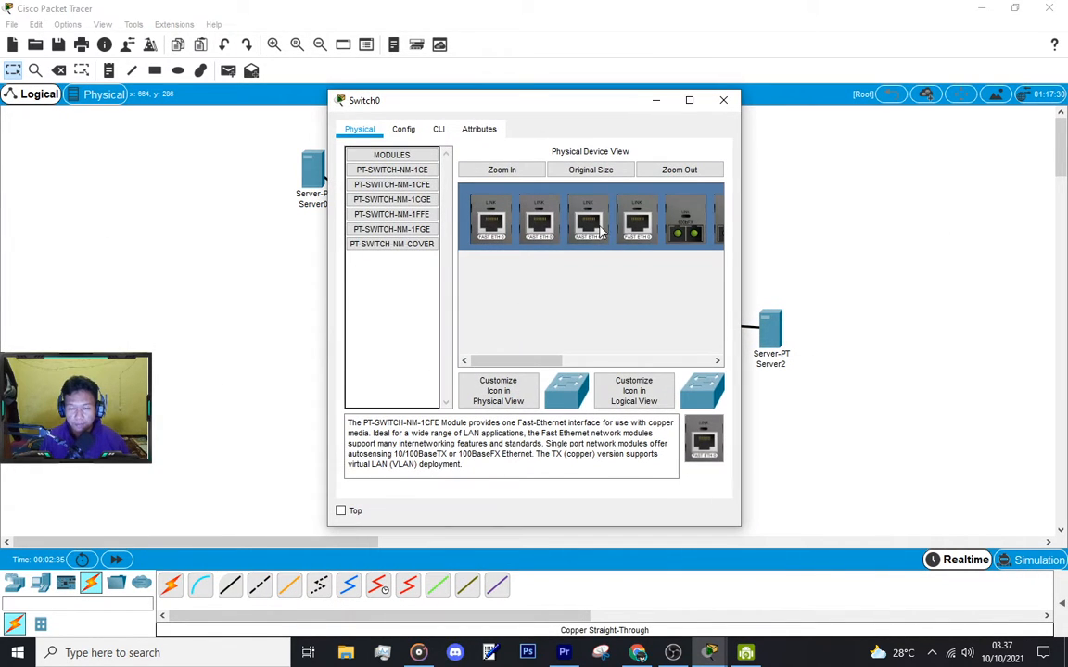
{"action": "left_click", "coordinate": [723, 99]}
Connect PC1's FastEthernet0 to Switch0's FastEthernet6/1 with a Copper Straight-Through cable and spread PC0 and PC1 slightly farther apart
{"action": "left_click", "coordinate": [229, 584]}
{"action": "left_click", "coordinate": [573, 451]}
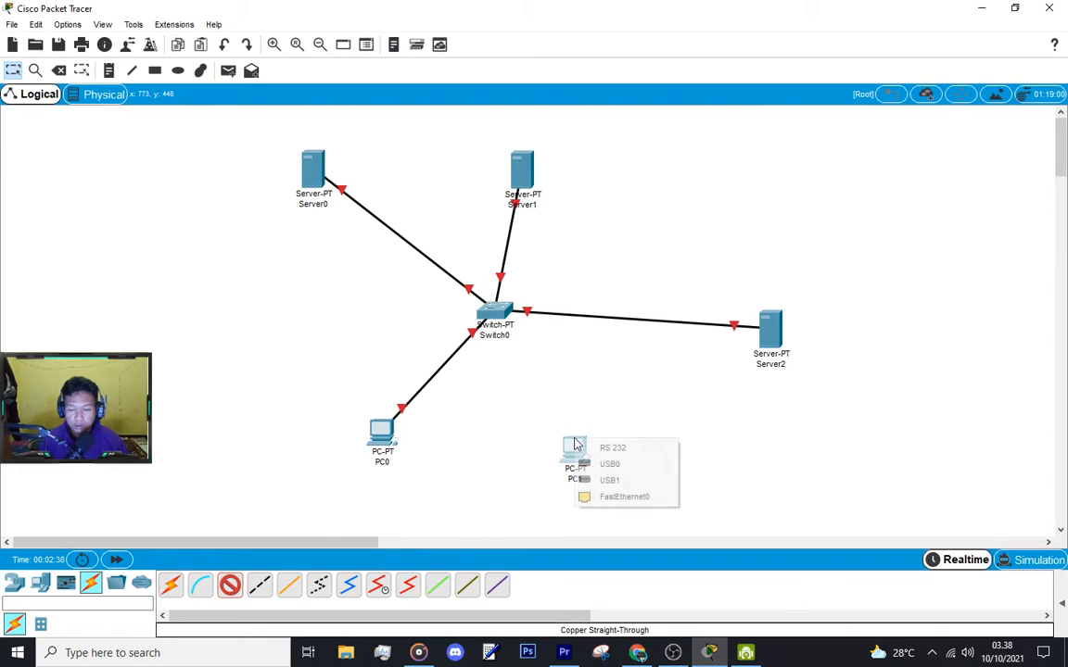
{"action": "left_click", "coordinate": [624, 497]}
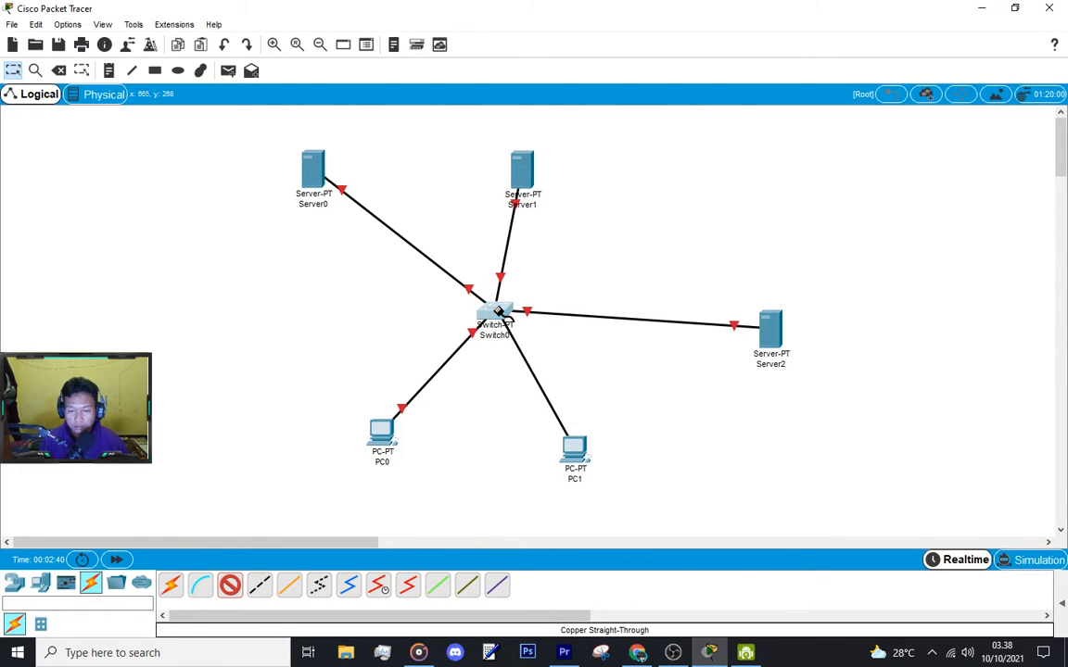
{"action": "left_click", "coordinate": [495, 309]}
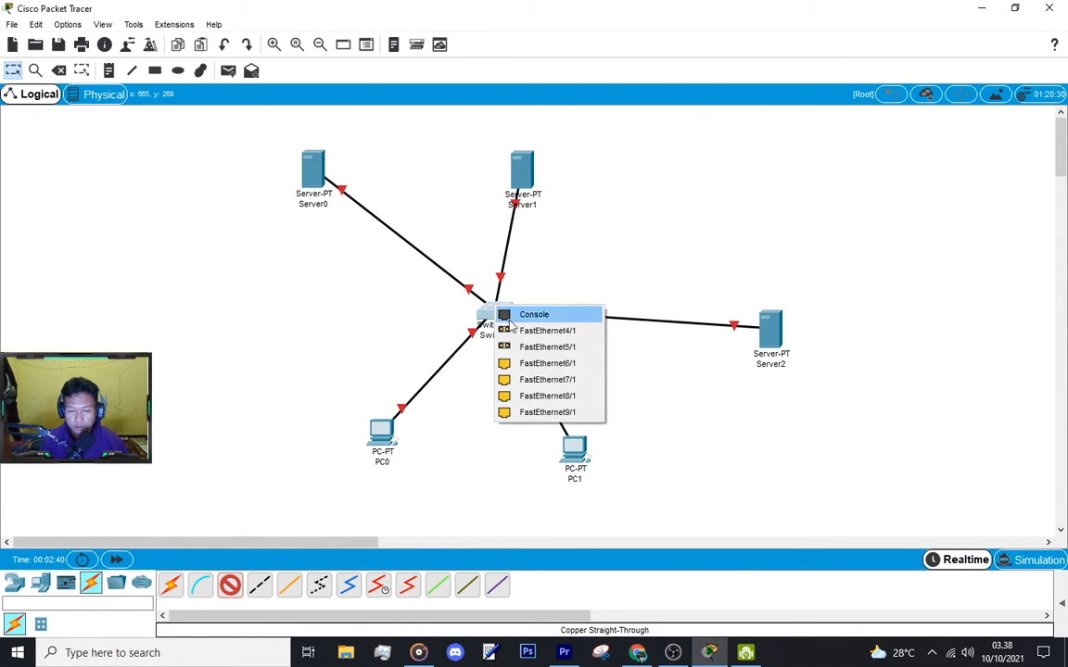
{"action": "left_click", "coordinate": [545, 363]}
{"action": "left_click_drag", "start_coordinate": [577, 456], "coordinate": [593, 456]}
{"action": "left_click_drag", "start_coordinate": [387, 451], "coordinate": [376, 452]}
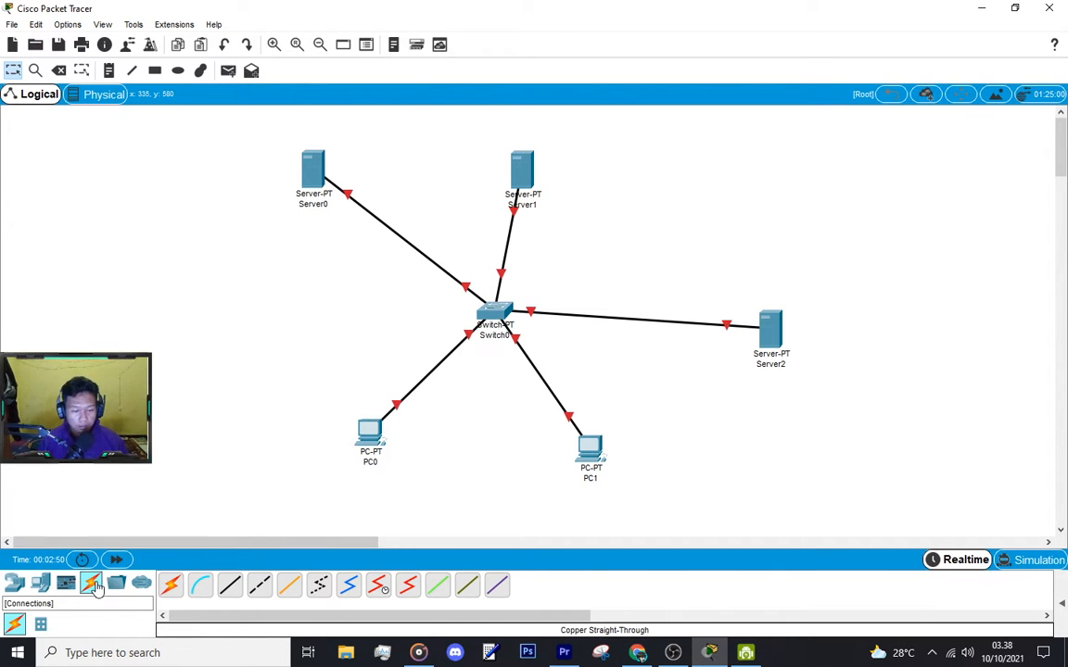
Rename Server0 as DHCP SERVER
{"action": "left_click", "coordinate": [317, 203]}
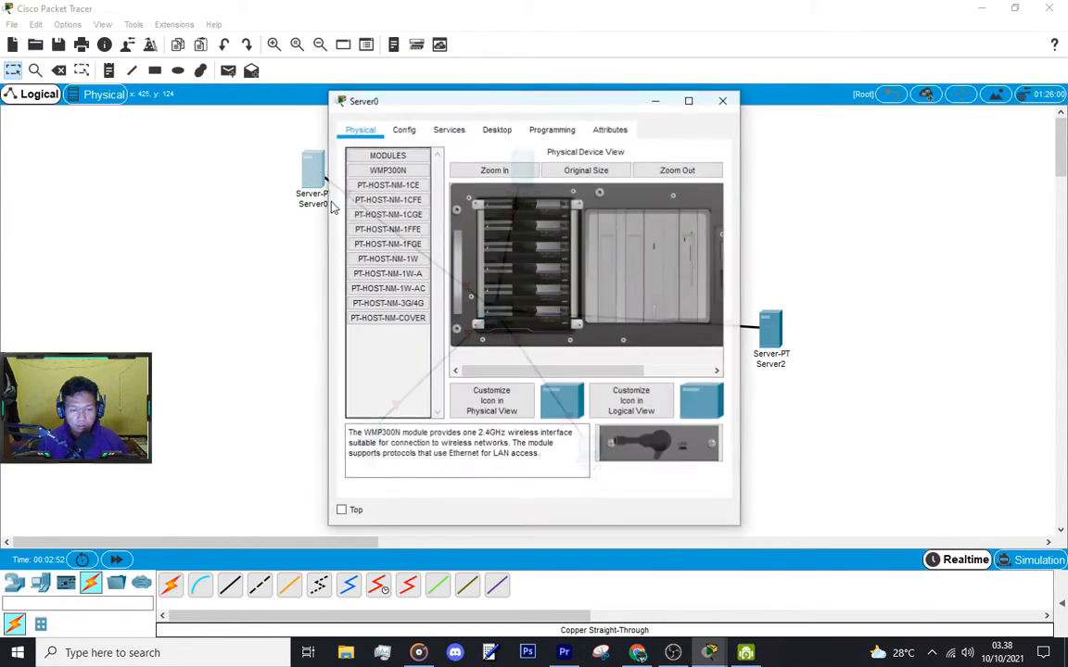
{"action": "left_click", "coordinate": [723, 99]}
{"action": "left_click", "coordinate": [313, 204]}
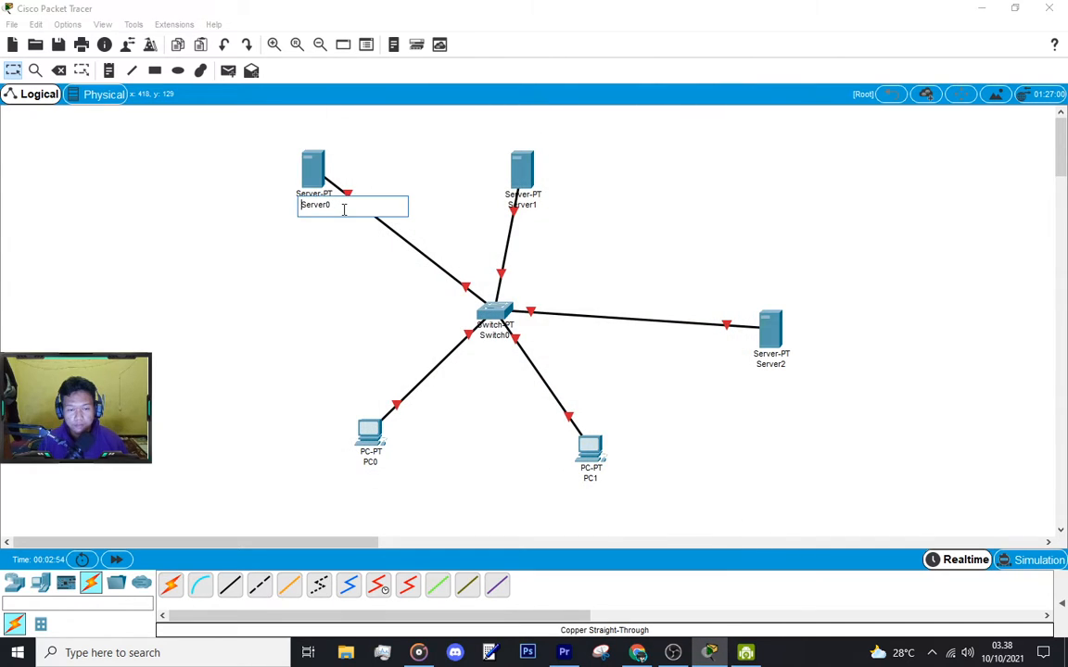
{"action": "type", "text": "DHCP SERVER"}
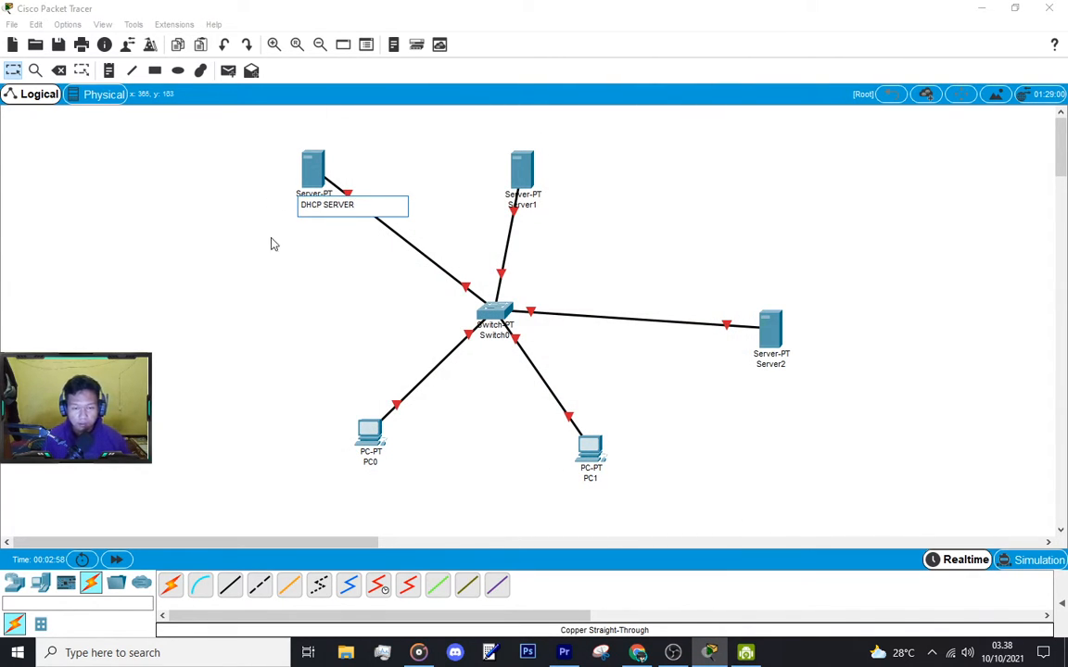
{"action": "key", "text": "Return"}
Give DHCP SERVER the static IP address 192.168.1.100 and let the subnet mask fill in by default
{"action": "left_click", "coordinate": [313, 167]}
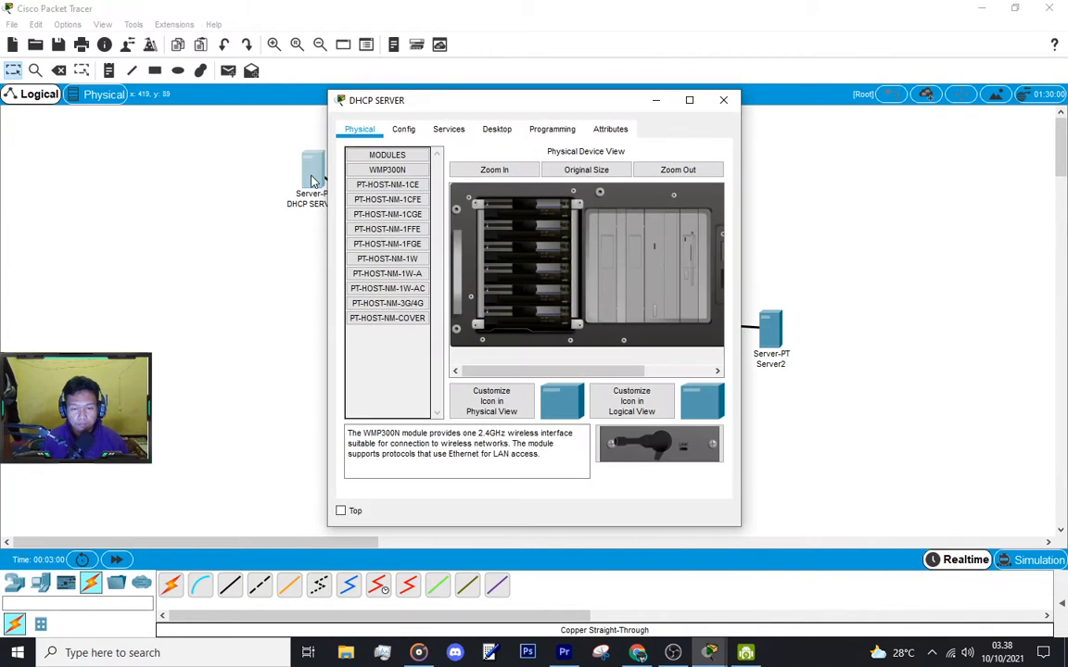
{"action": "left_click", "coordinate": [497, 130]}
{"action": "left_click", "coordinate": [385, 213]}
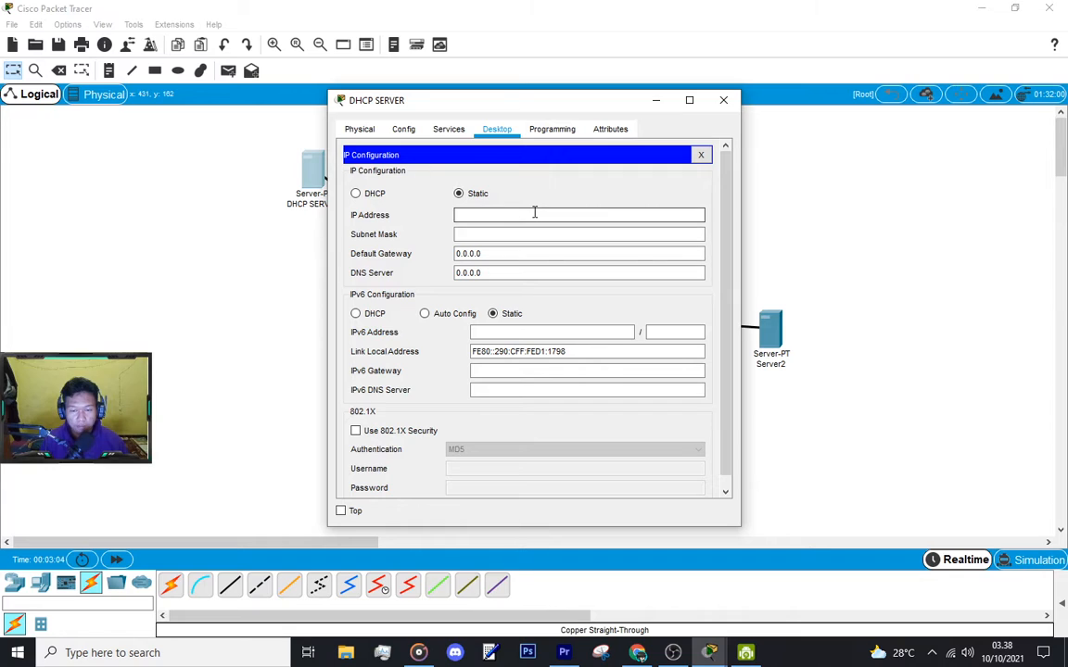
{"action": "type", "text": "1"}
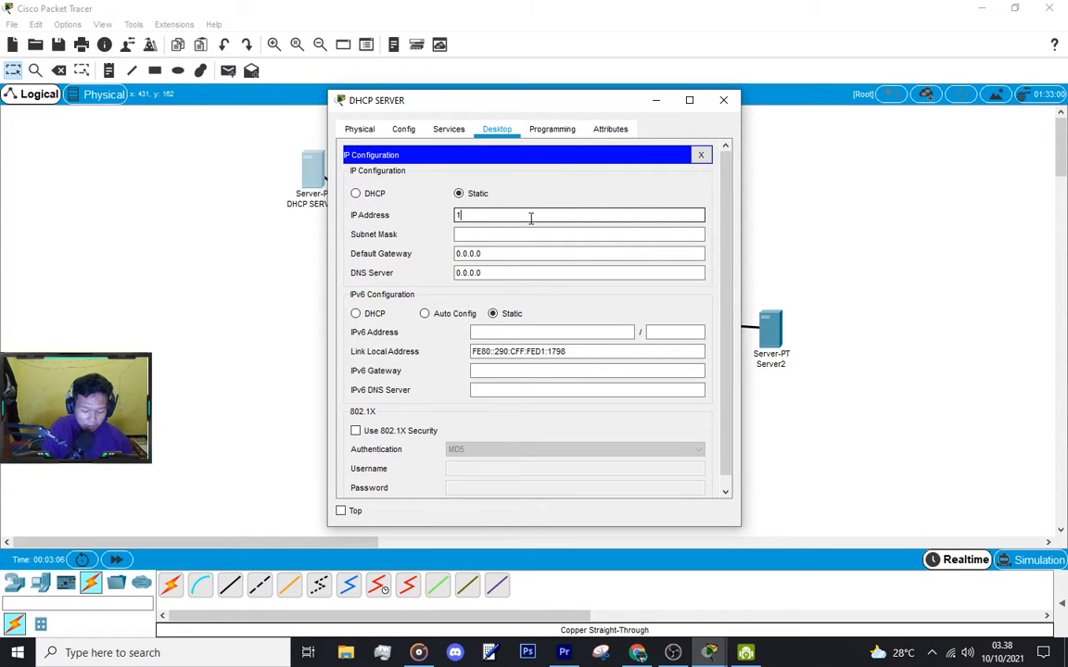
{"action": "type", "text": "9"}
{"action": "key", "text": "Return"}
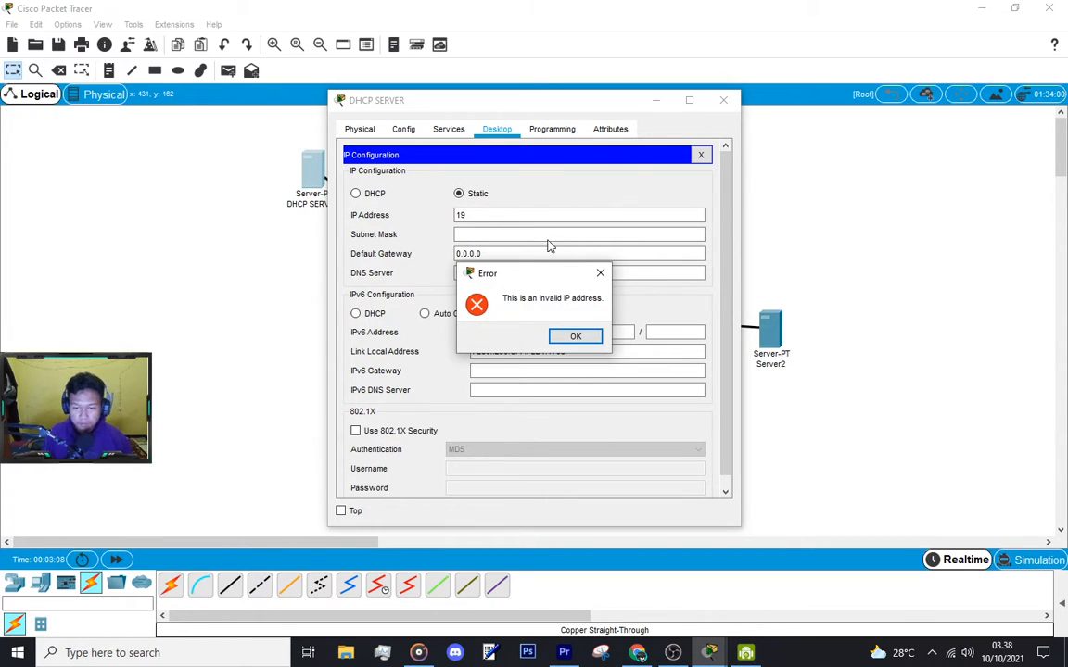
{"action": "left_click", "coordinate": [600, 273]}
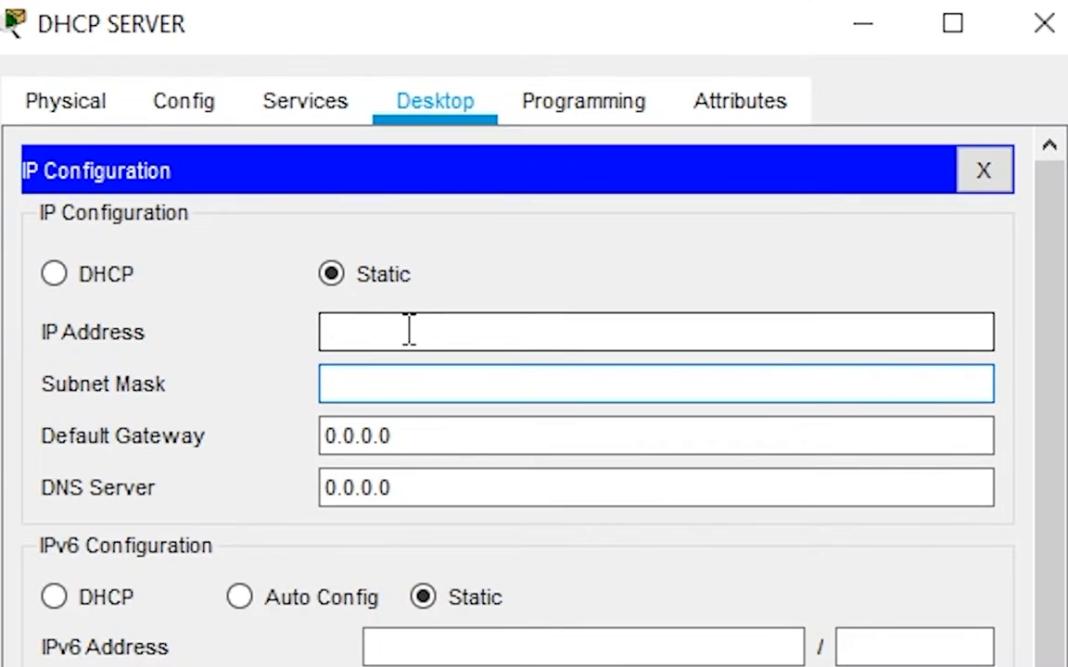
{"action": "type", "text": "192.168.1.100"}
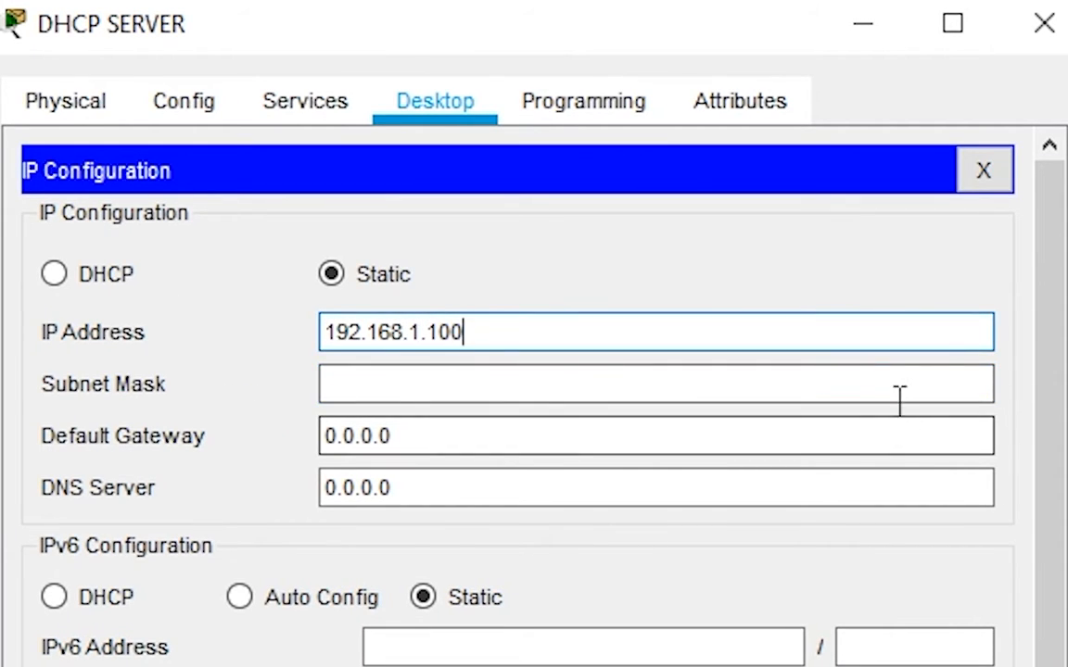
{"action": "left_click", "coordinate": [898, 394]}
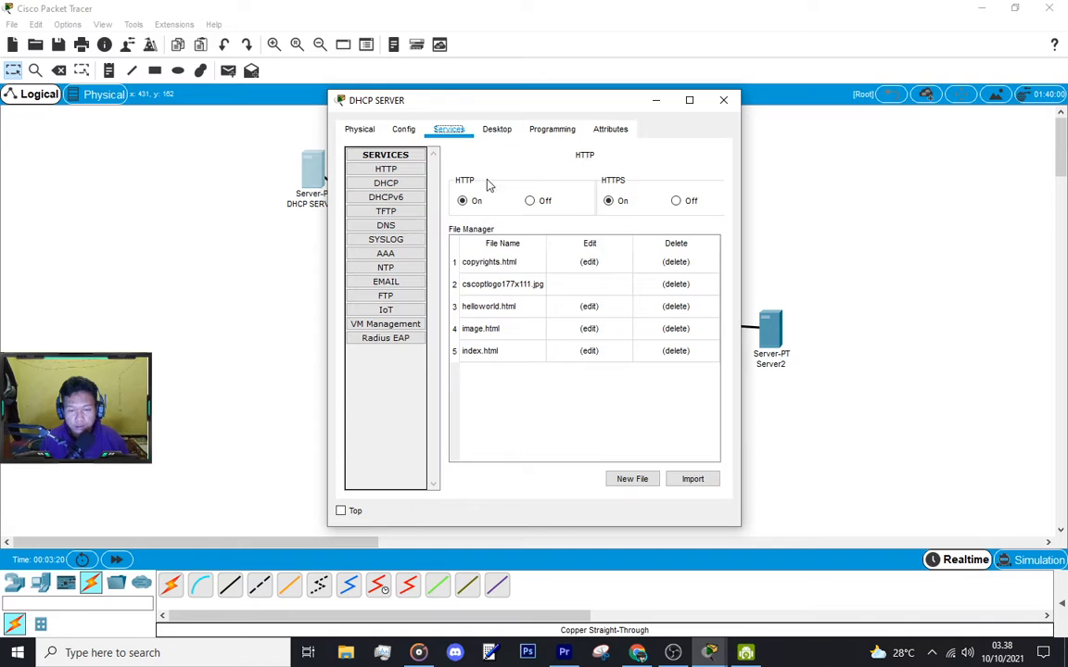
In DHCP SERVER's DHCP service, set the pool name to DHCP and the start IP address to 192.168.1.1
{"action": "left_click", "coordinate": [402, 186]}
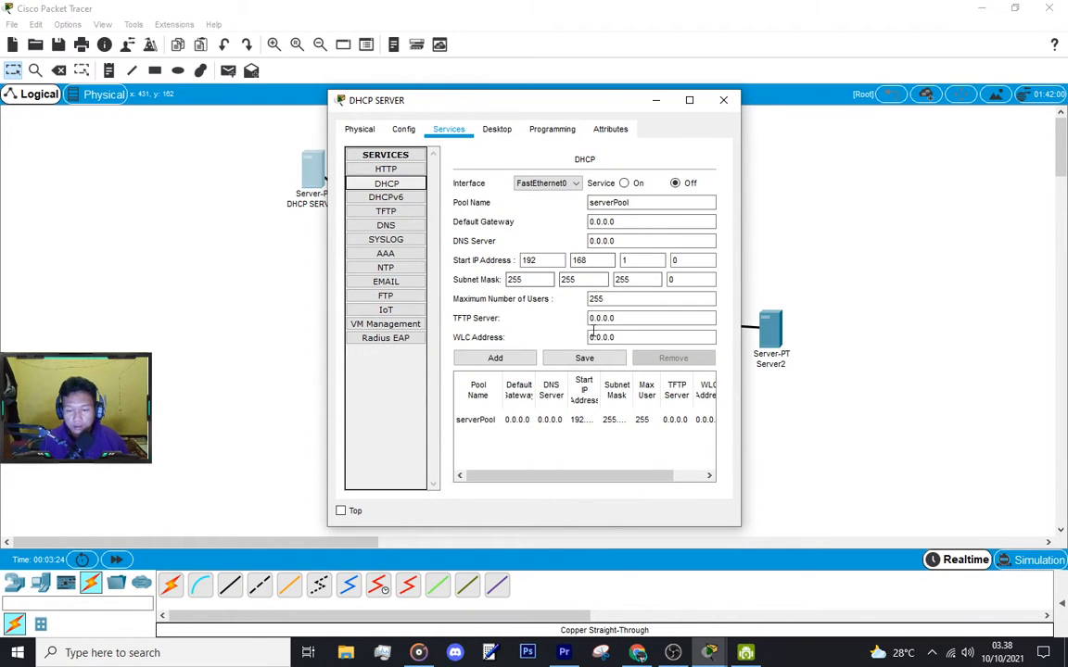
{"action": "left_click_drag", "start_coordinate": [646, 202], "coordinate": [419, 176]}
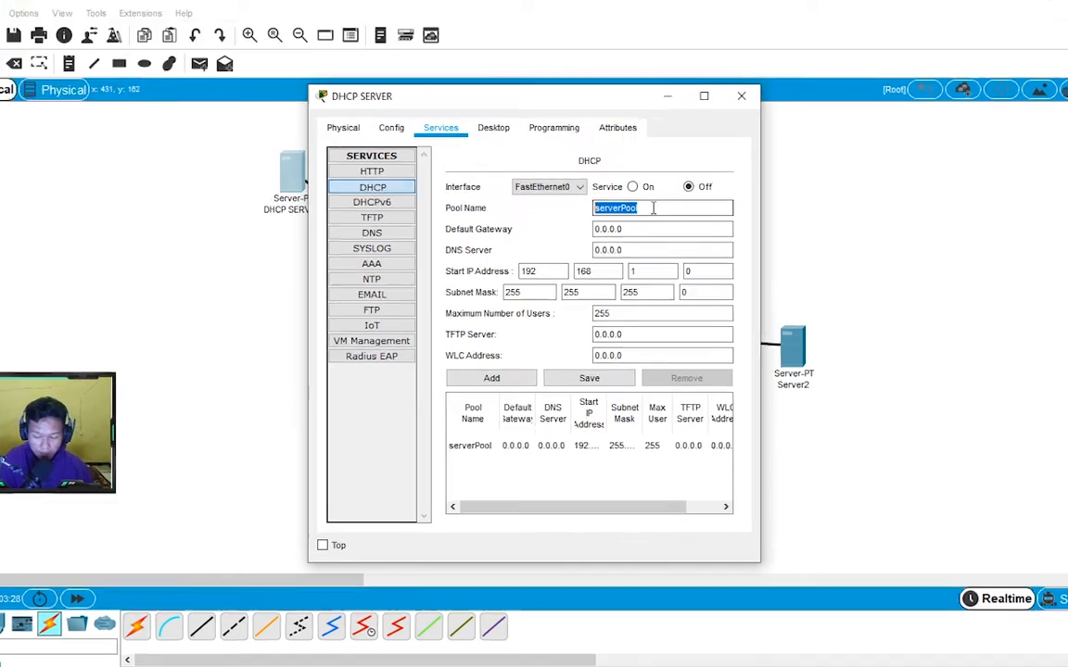
{"action": "type", "text": "DHCP"}
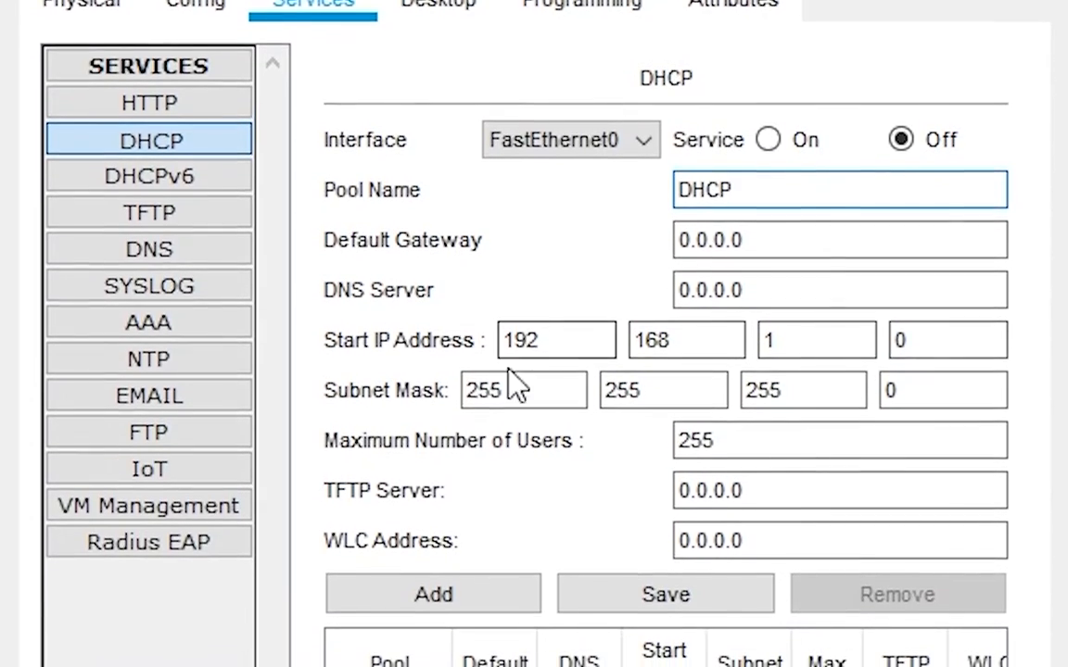
{"action": "left_click", "coordinate": [936, 364]}
{"action": "left_click_drag", "start_coordinate": [936, 315], "coordinate": [863, 306]}
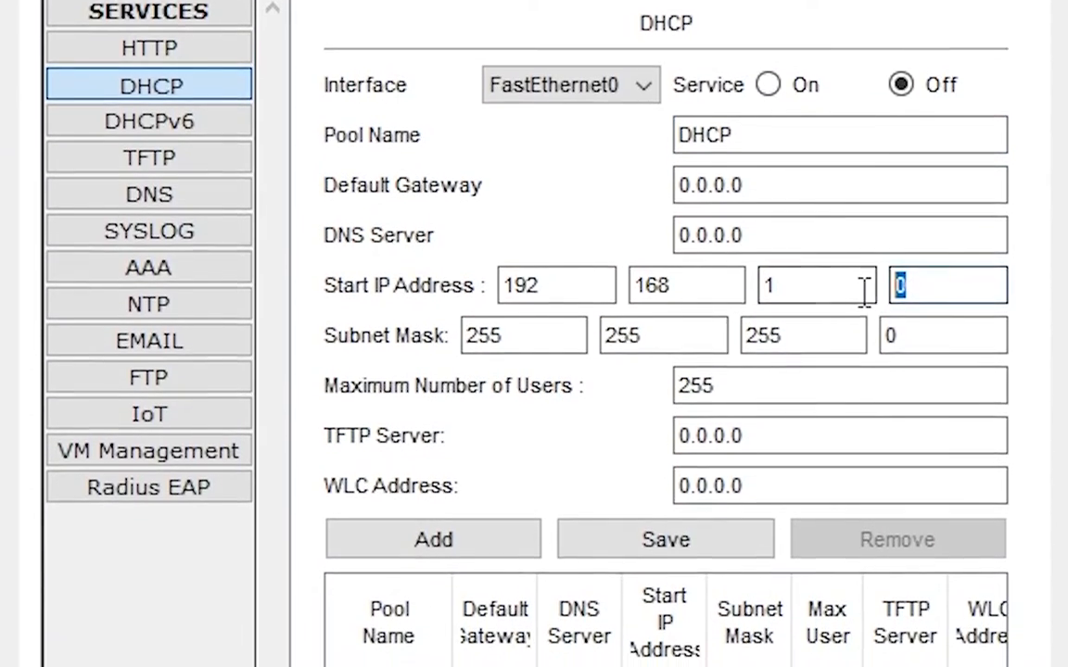
{"action": "type", "text": "1"}
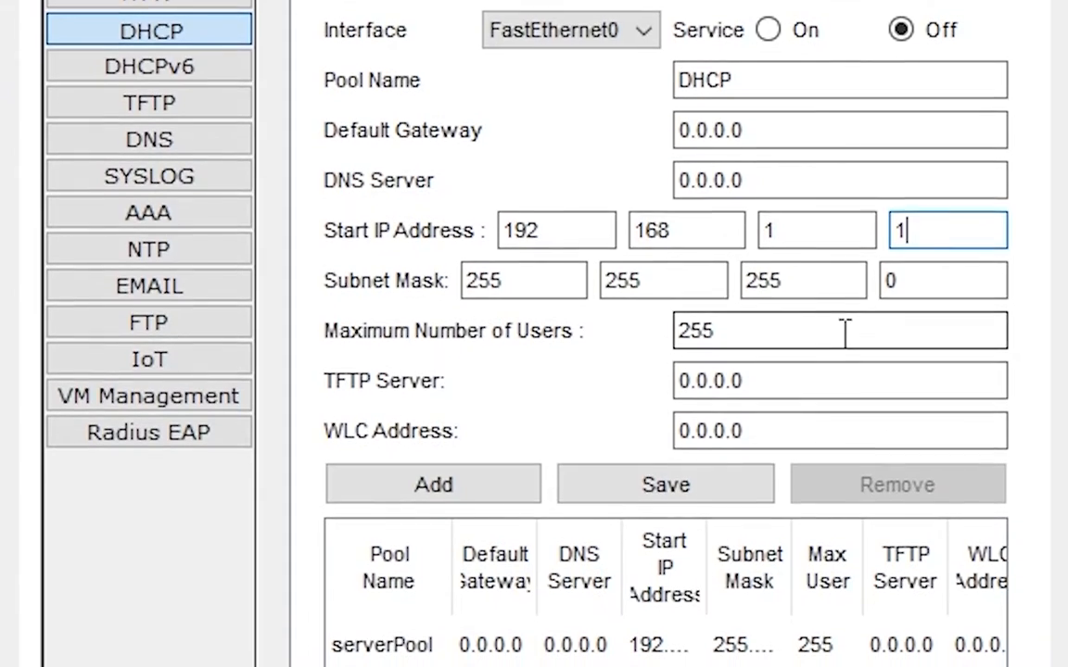
Set the maximum number of users to 20, add and save the pool, and turn the DHCP service on
{"action": "left_click_drag", "start_coordinate": [846, 348], "coordinate": [634, 347]}
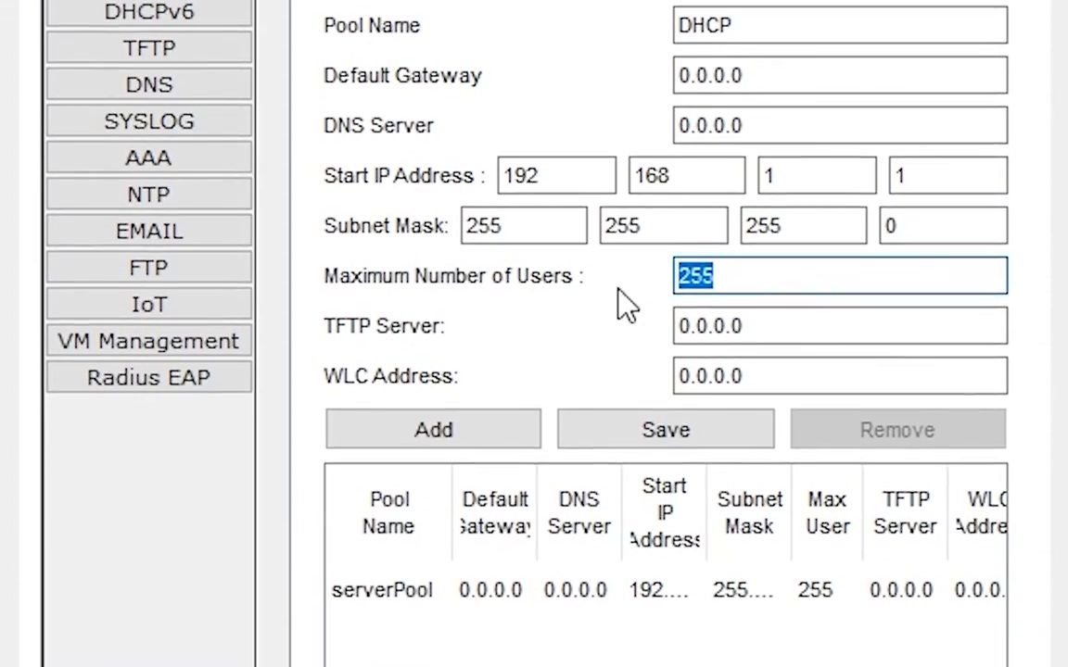
{"action": "type", "text": "20"}
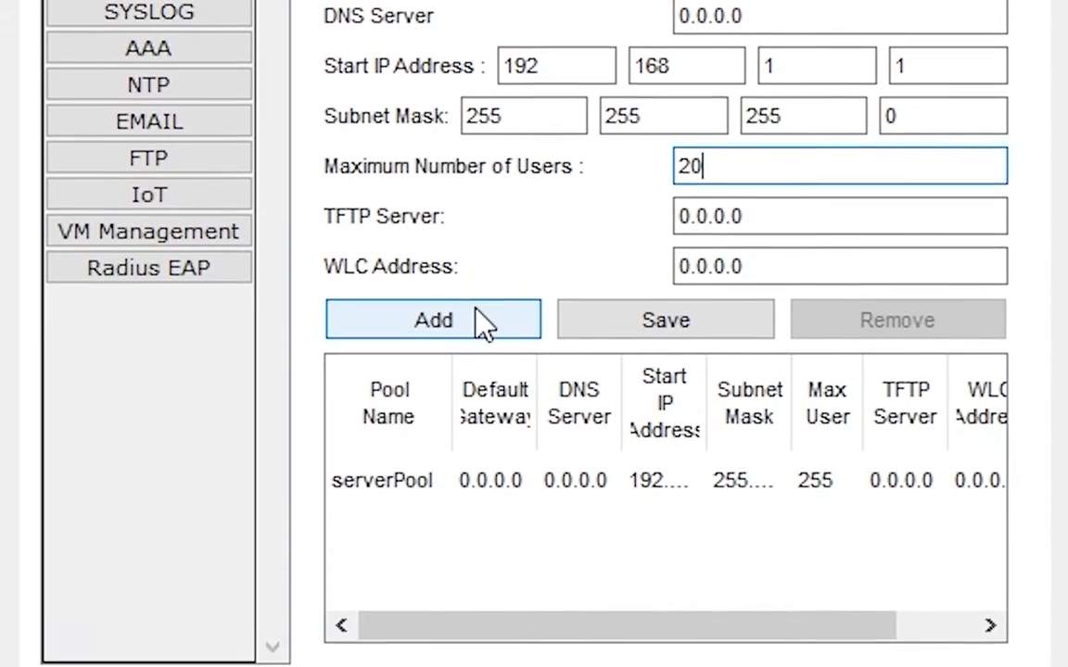
{"action": "left_click", "coordinate": [484, 335]}
{"action": "left_click", "coordinate": [708, 285]}
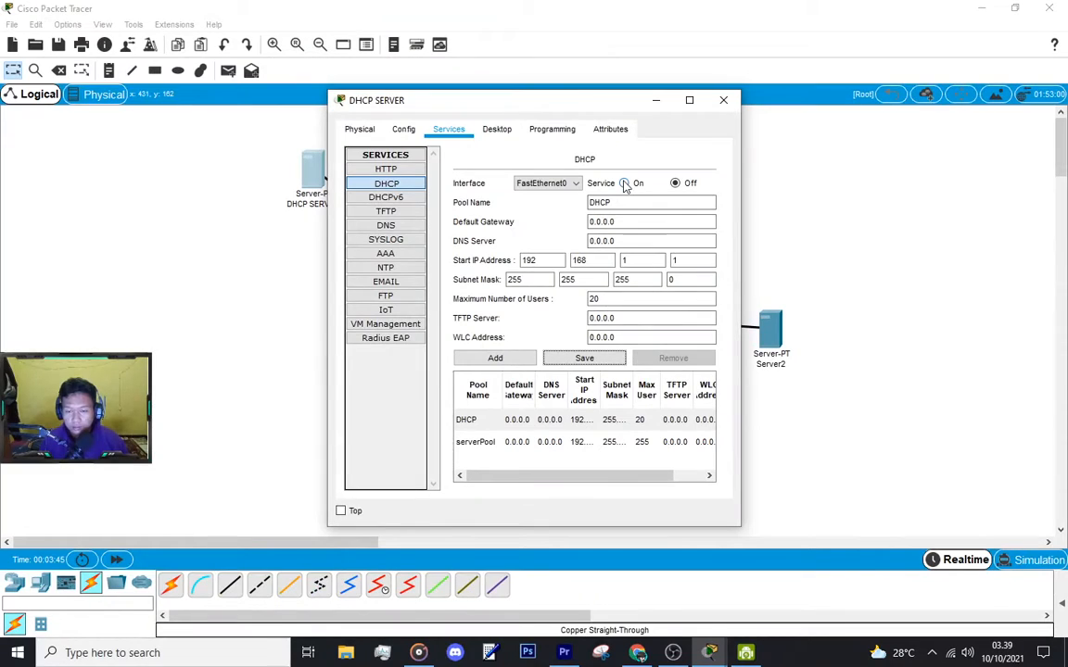
{"action": "left_click", "coordinate": [627, 185]}
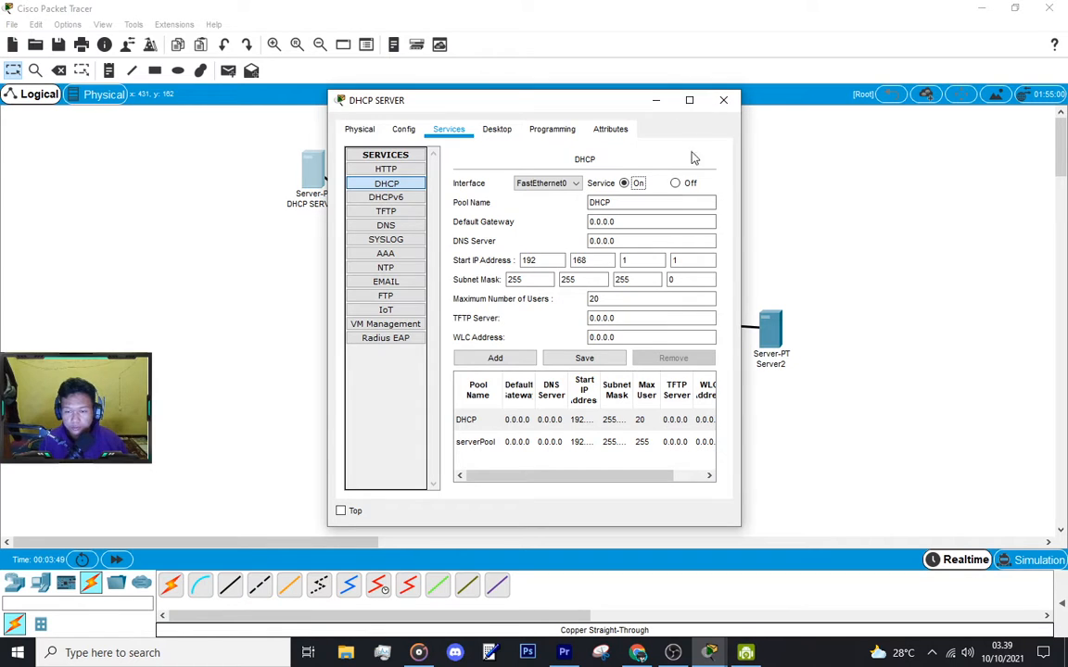
{"action": "left_click", "coordinate": [724, 102]}
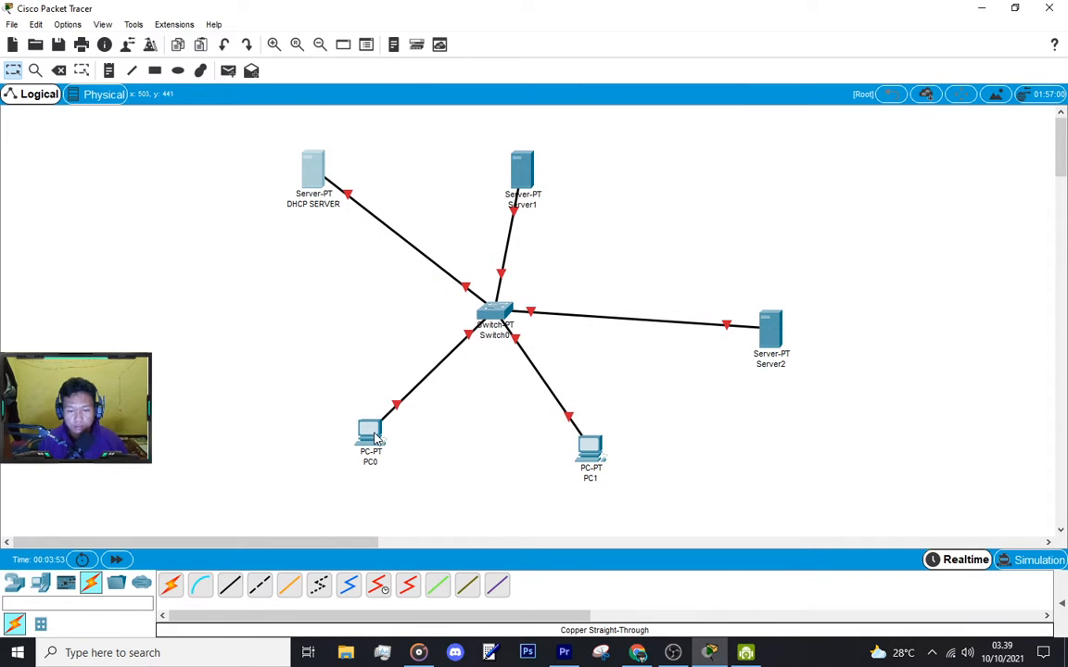
Switch on Switch0's power in its physical view and move PC0 slightly farther away from the switch
{"action": "left_click", "coordinate": [369, 435]}
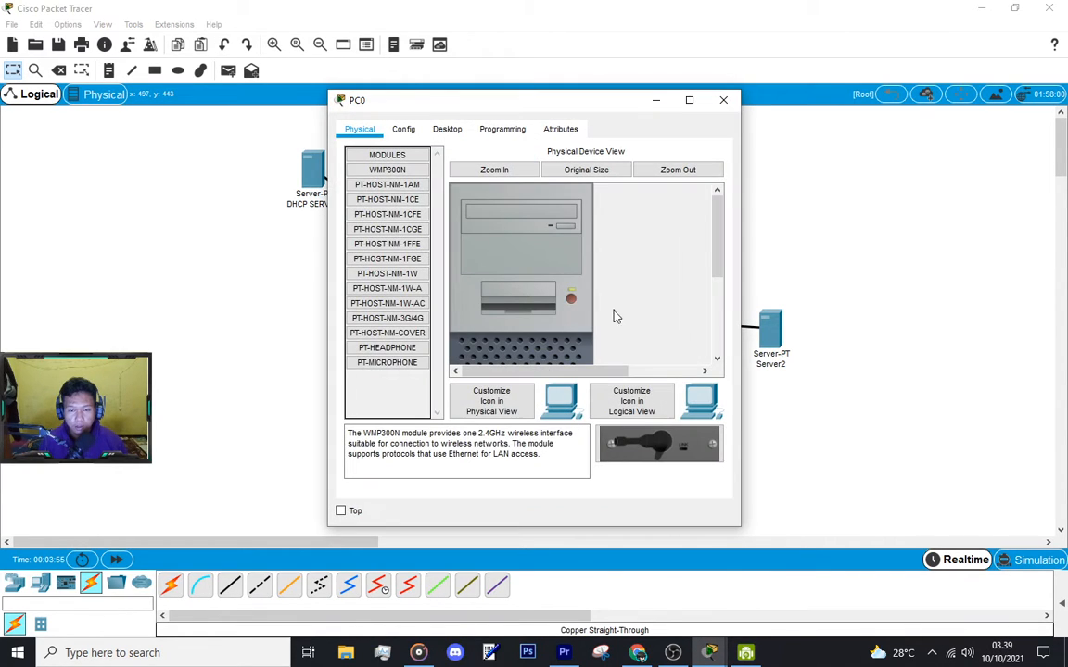
{"action": "left_click", "coordinate": [724, 100]}
{"action": "left_click", "coordinate": [500, 313]}
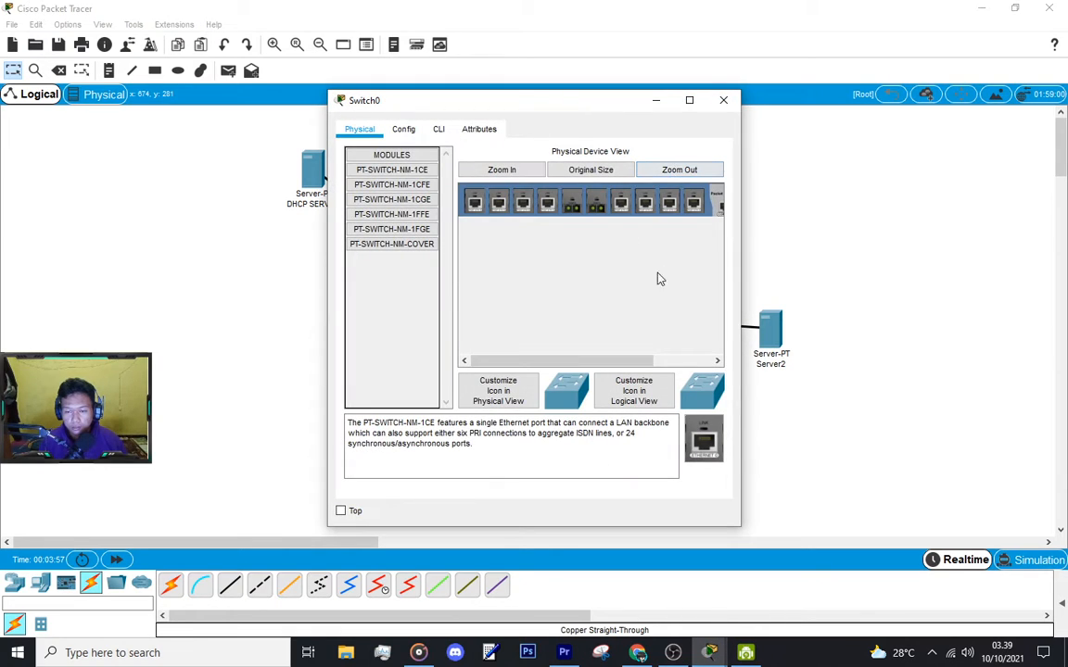
{"action": "left_click", "coordinate": [688, 100]}
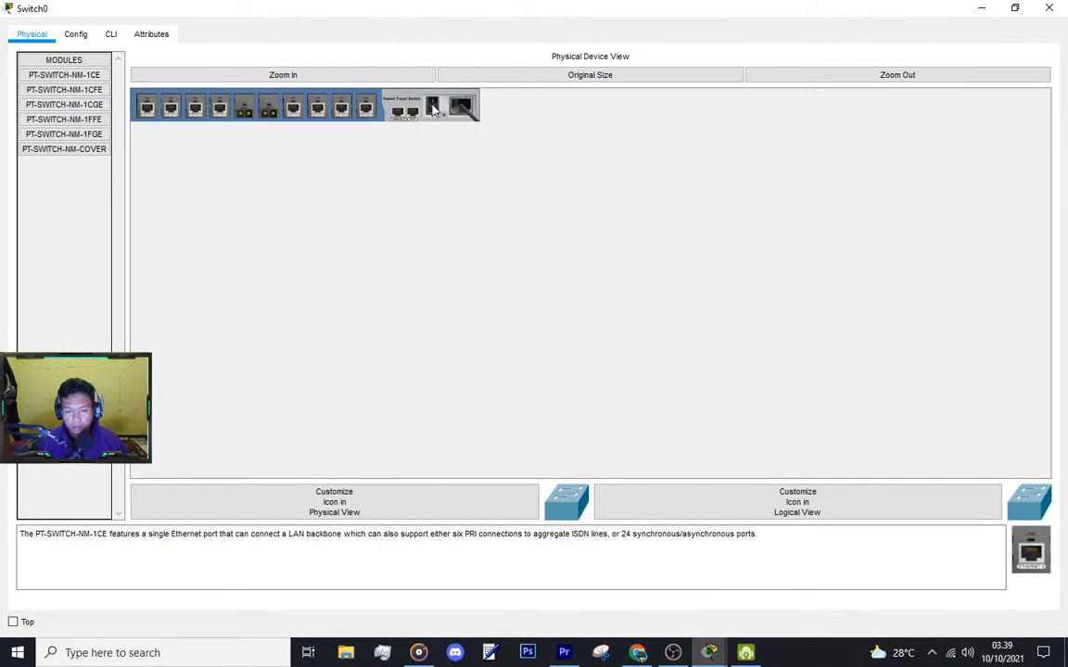
{"action": "left_click", "coordinate": [982, 6]}
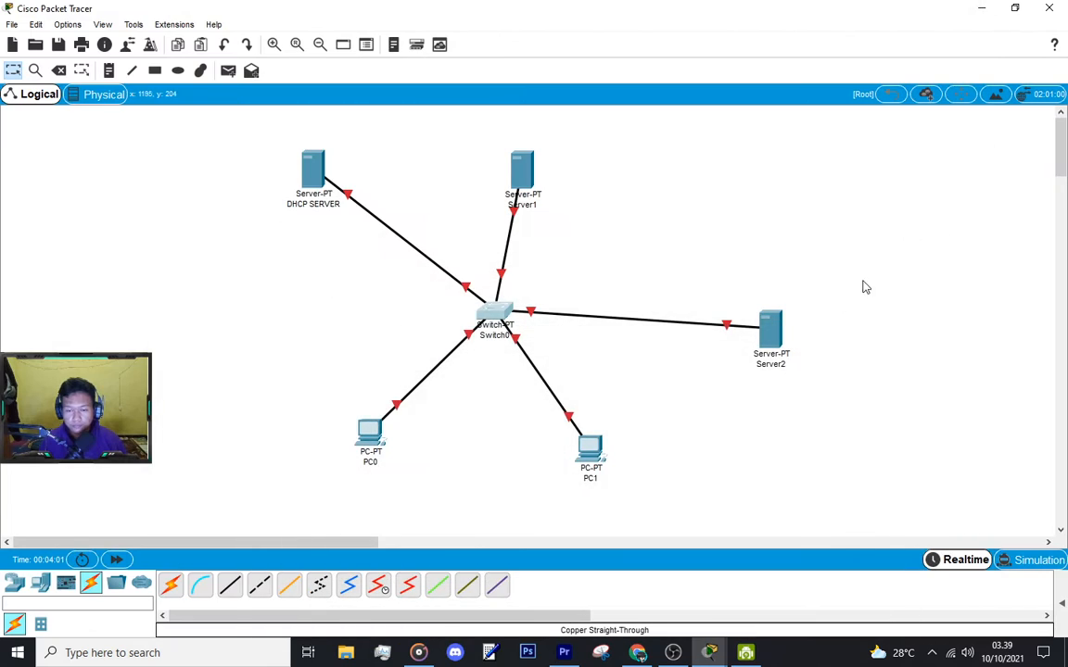
{"action": "left_click_drag", "start_coordinate": [370, 432], "coordinate": [352, 443]}
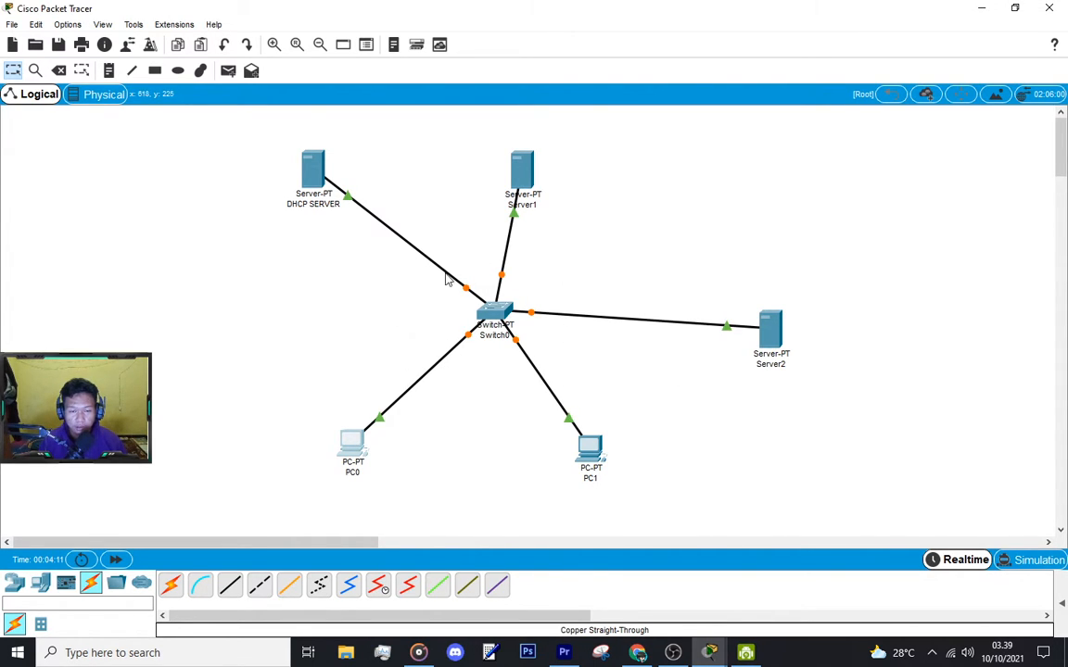
Set both the IPv4 and the IPv6 configuration of PC0 to DHCP
{"action": "left_click", "coordinate": [353, 447]}
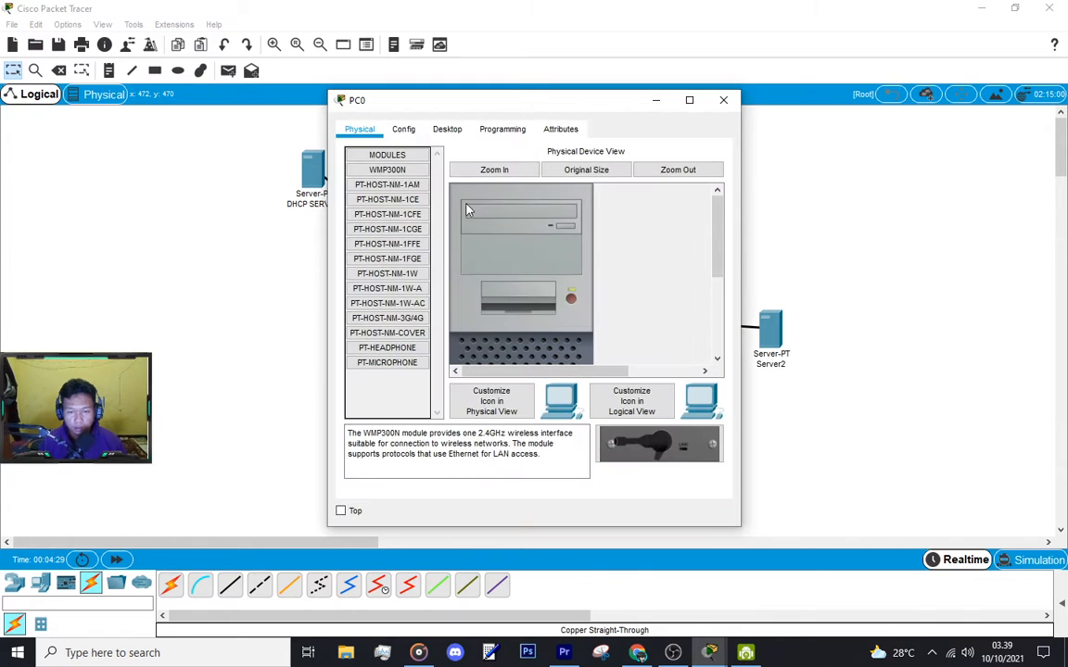
{"action": "left_click", "coordinate": [723, 99]}
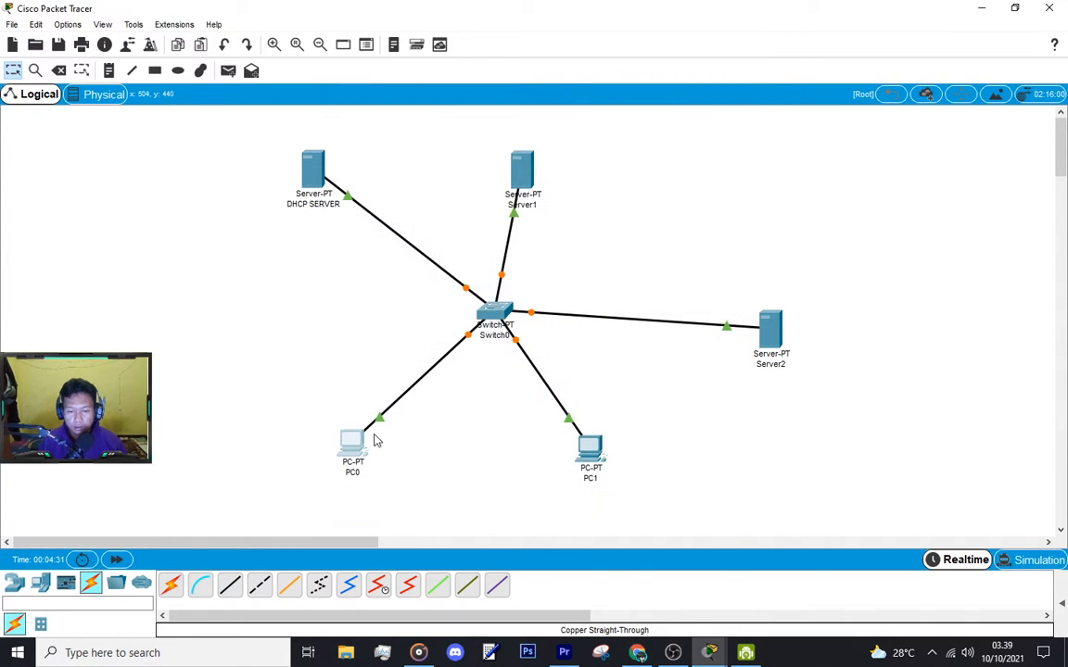
{"action": "left_click", "coordinate": [369, 445]}
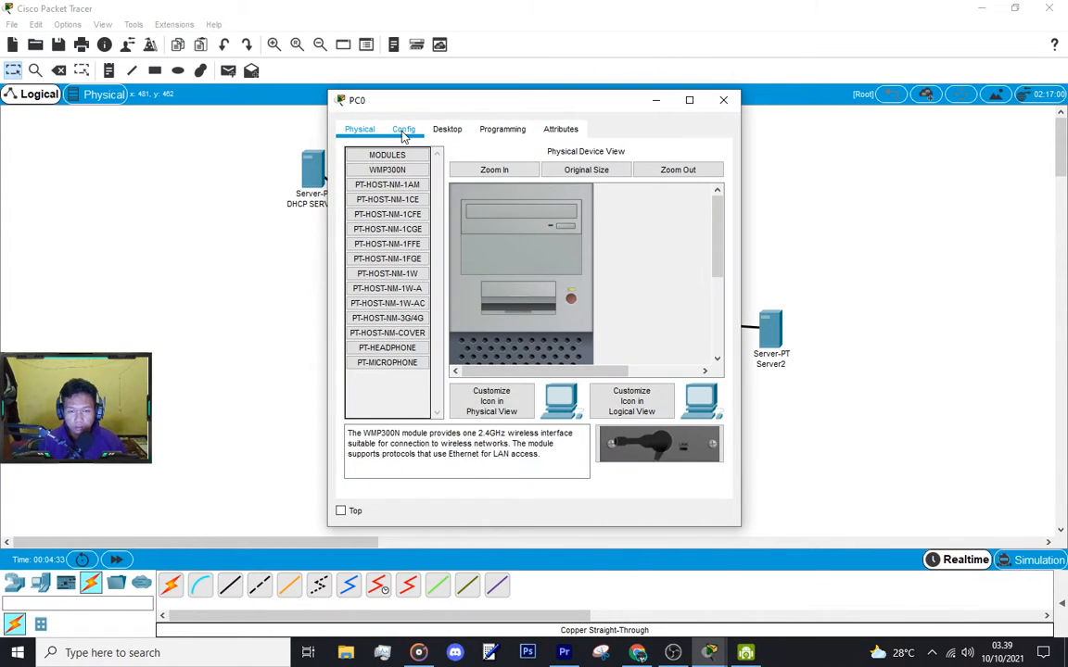
{"action": "left_click", "coordinate": [404, 129]}
{"action": "left_click", "coordinate": [446, 128]}
{"action": "left_click", "coordinate": [390, 199]}
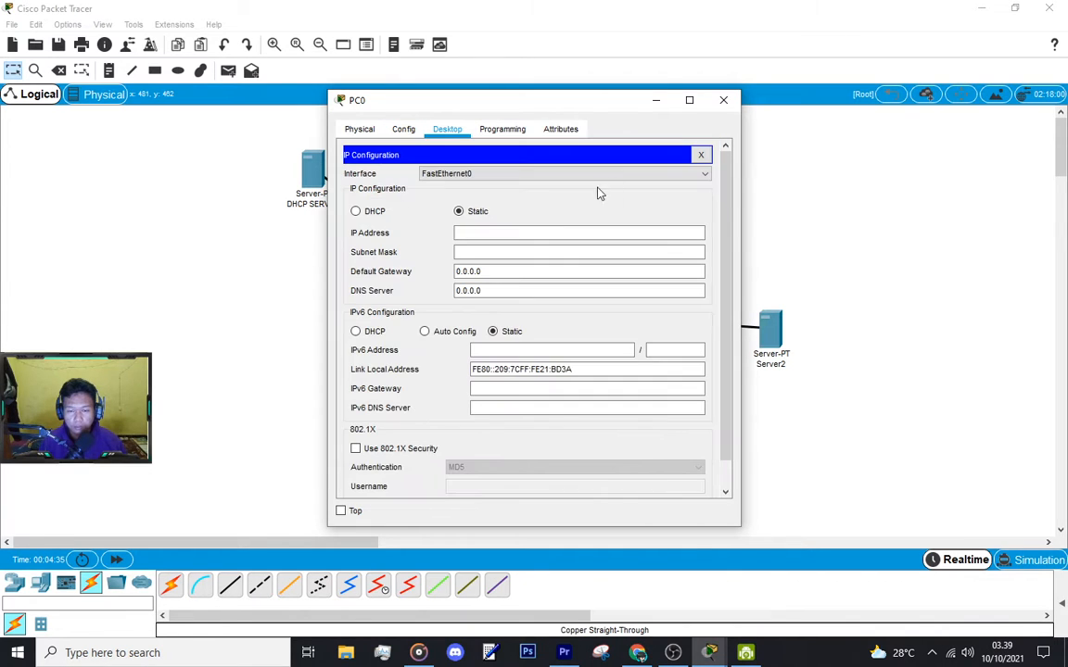
{"action": "left_click", "coordinate": [723, 99]}
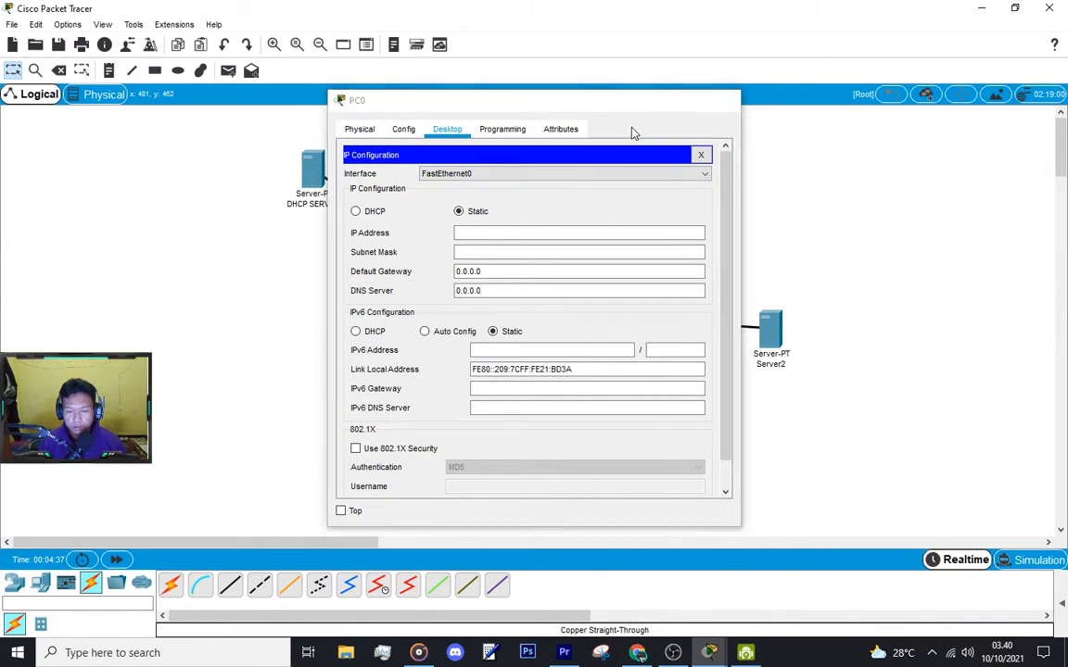
{"action": "left_click", "coordinate": [353, 443]}
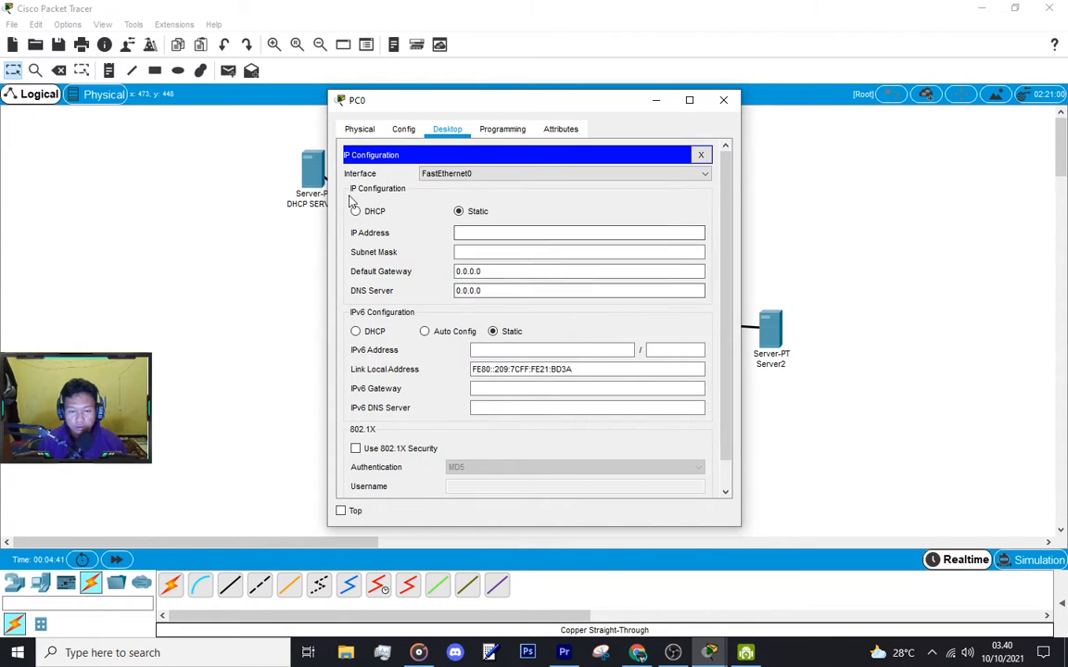
{"action": "left_click_drag", "start_coordinate": [551, 102], "coordinate": [660, 115]}
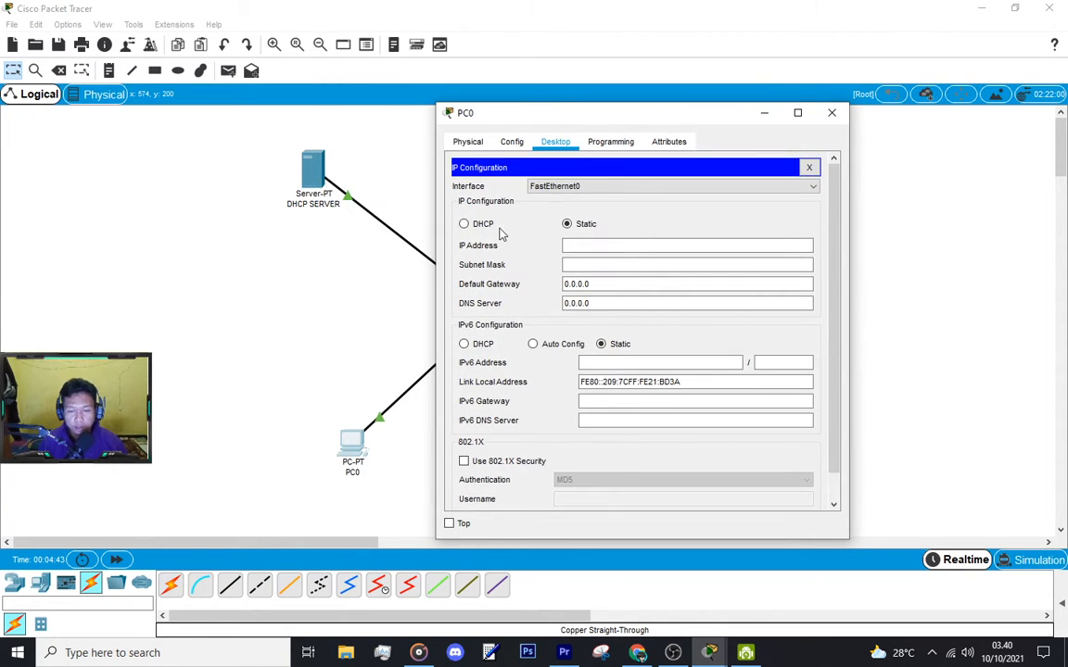
{"action": "left_click", "coordinate": [464, 224]}
{"action": "left_click", "coordinate": [464, 344]}
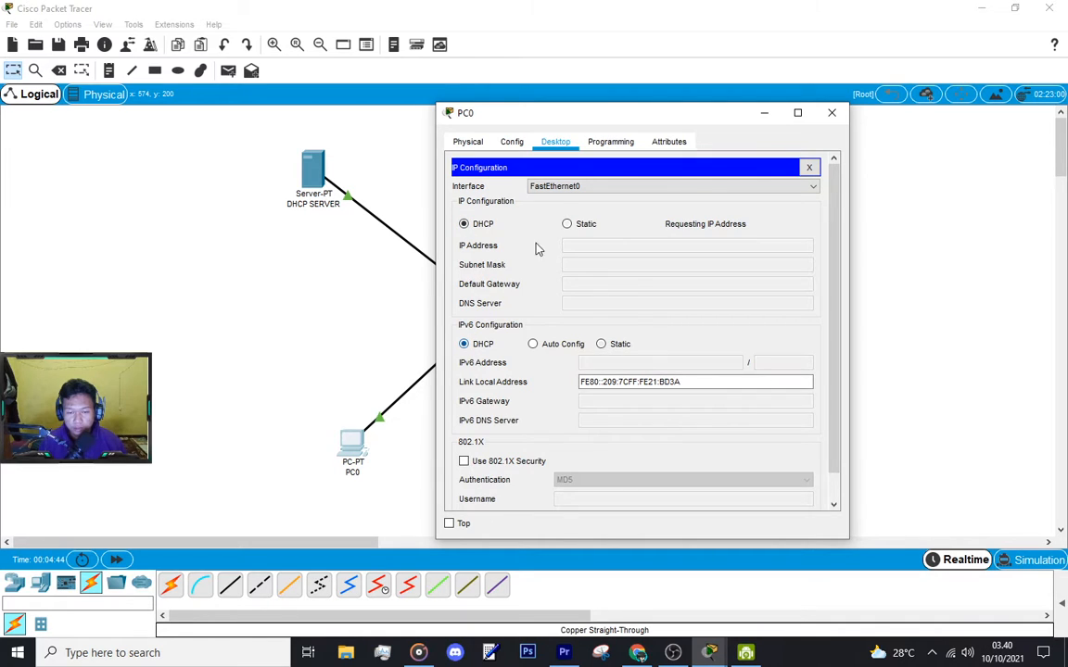
{"action": "left_click_drag", "start_coordinate": [584, 121], "coordinate": [763, 139]}
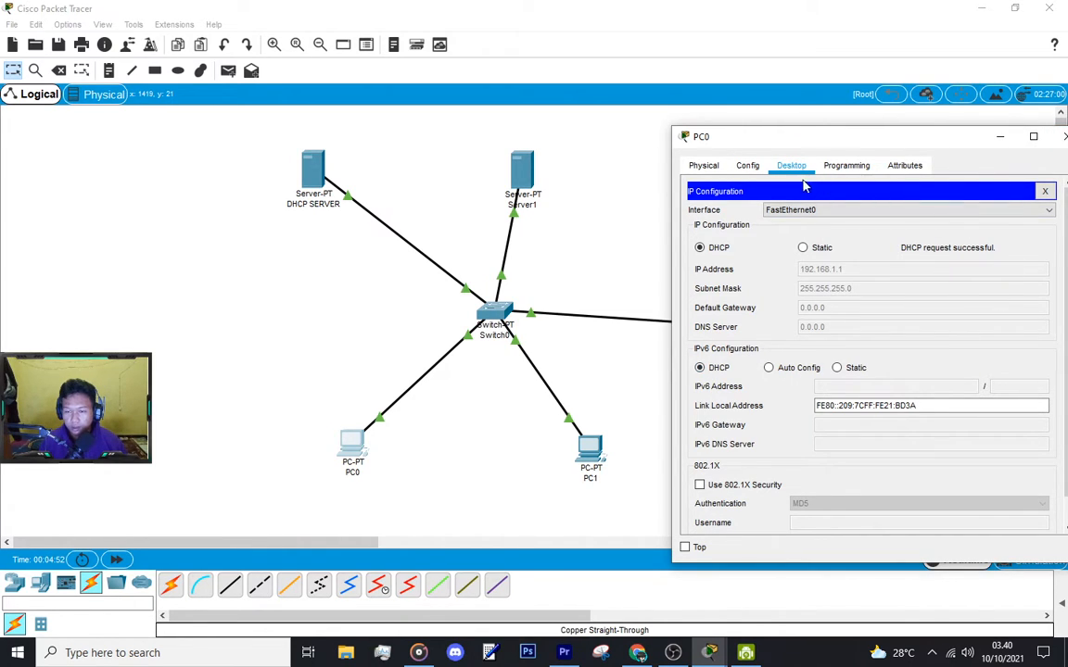
Ping the DHCP server at 192.168.1.100 from PC0's Command Prompt
{"action": "left_click", "coordinate": [1044, 192]}
{"action": "left_click", "coordinate": [1001, 218]}
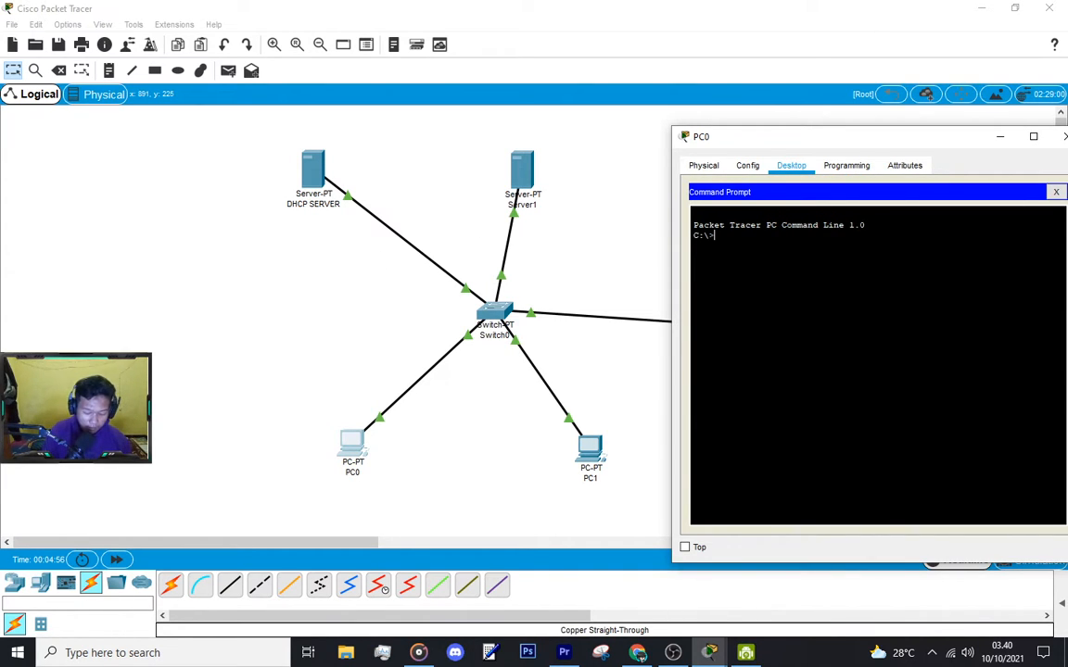
{"action": "type", "text": "ping"}
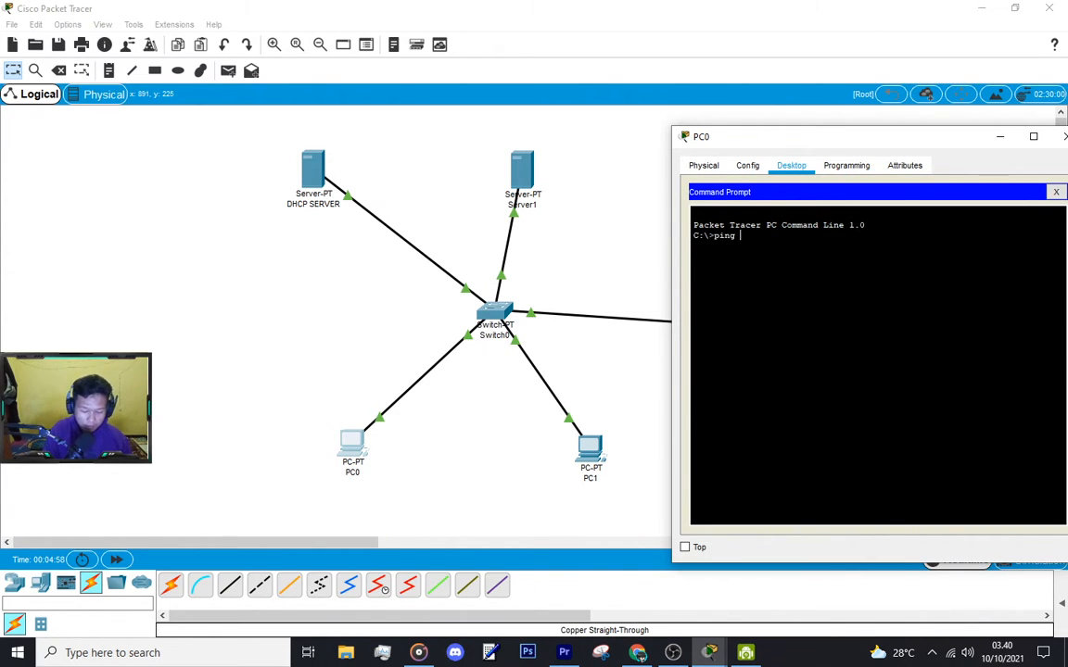
{"action": "type", "text": " 192.168.1.100"}
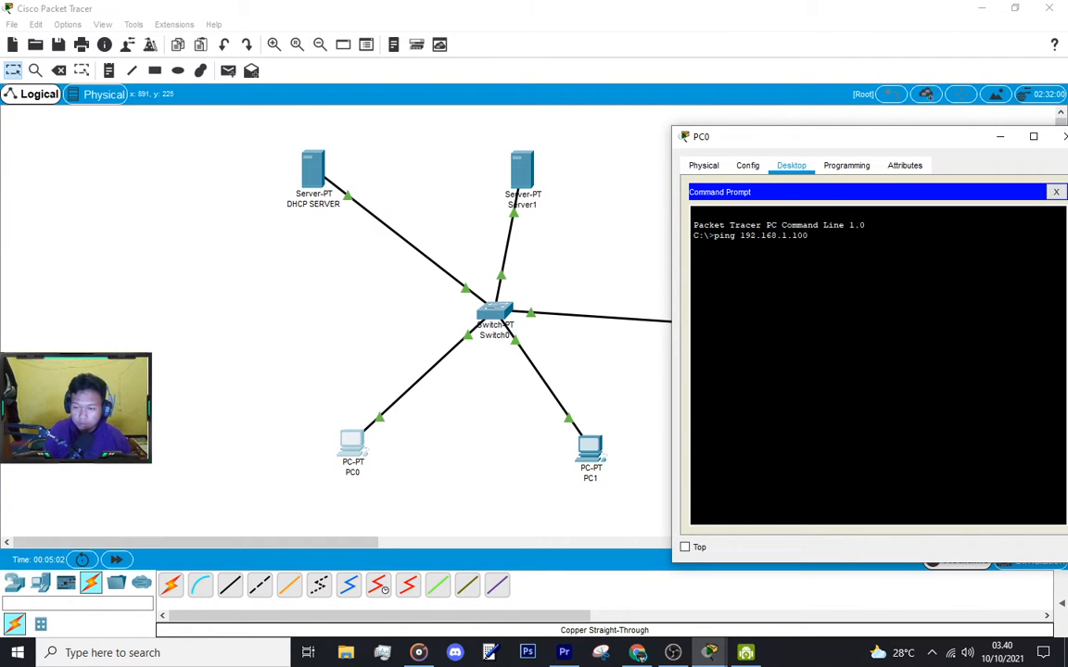
{"action": "key", "text": "Return"}
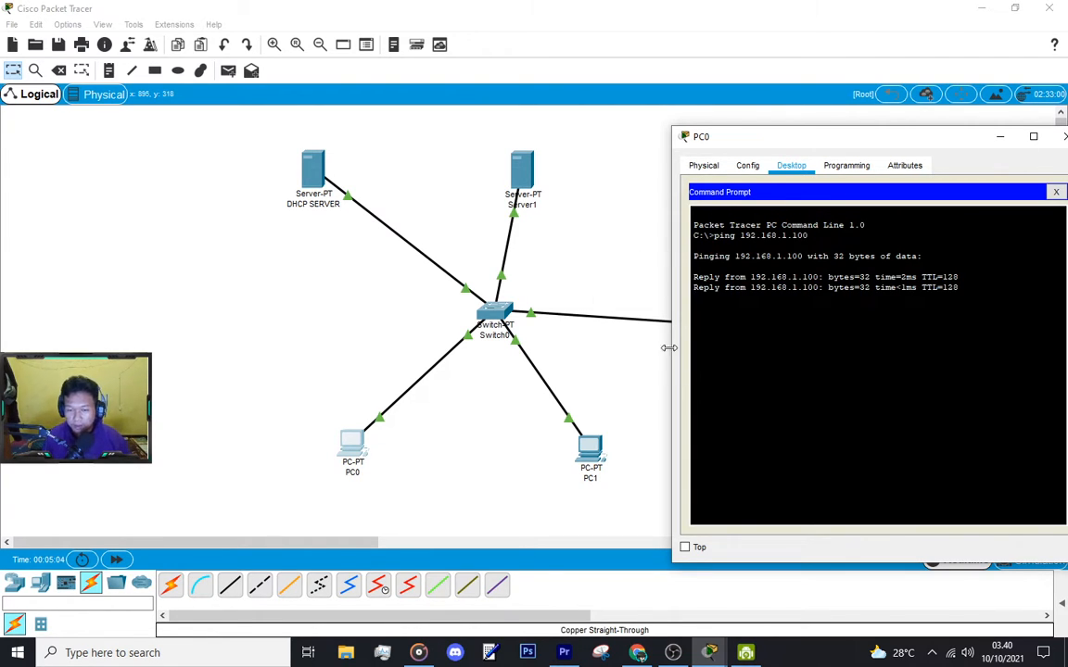
Rename PC1 as PC2 and PC0 as PC1
{"action": "left_click", "coordinate": [361, 474]}
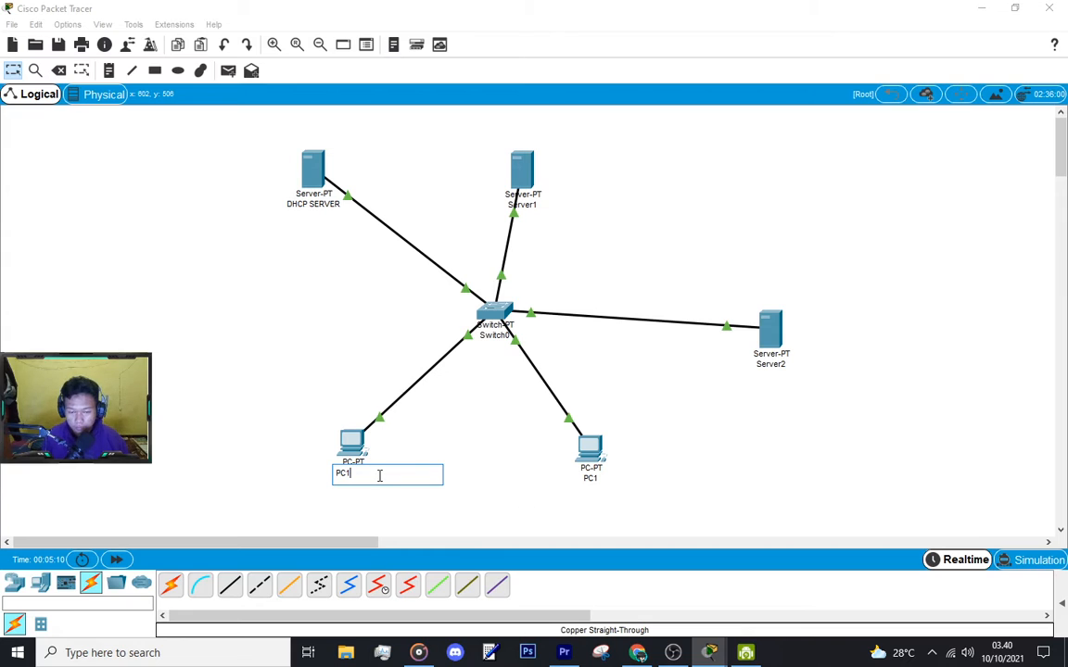
{"action": "key", "text": "Return"}
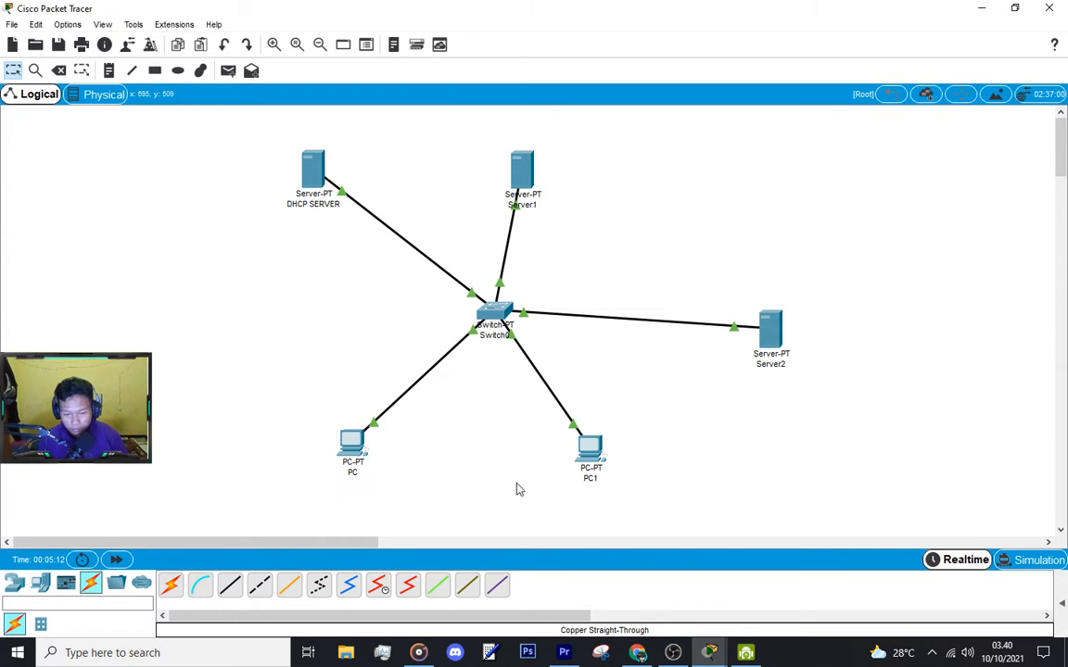
{"action": "left_click", "coordinate": [598, 480]}
{"action": "key", "text": "BackSpace"}
{"action": "type", "text": "2"}
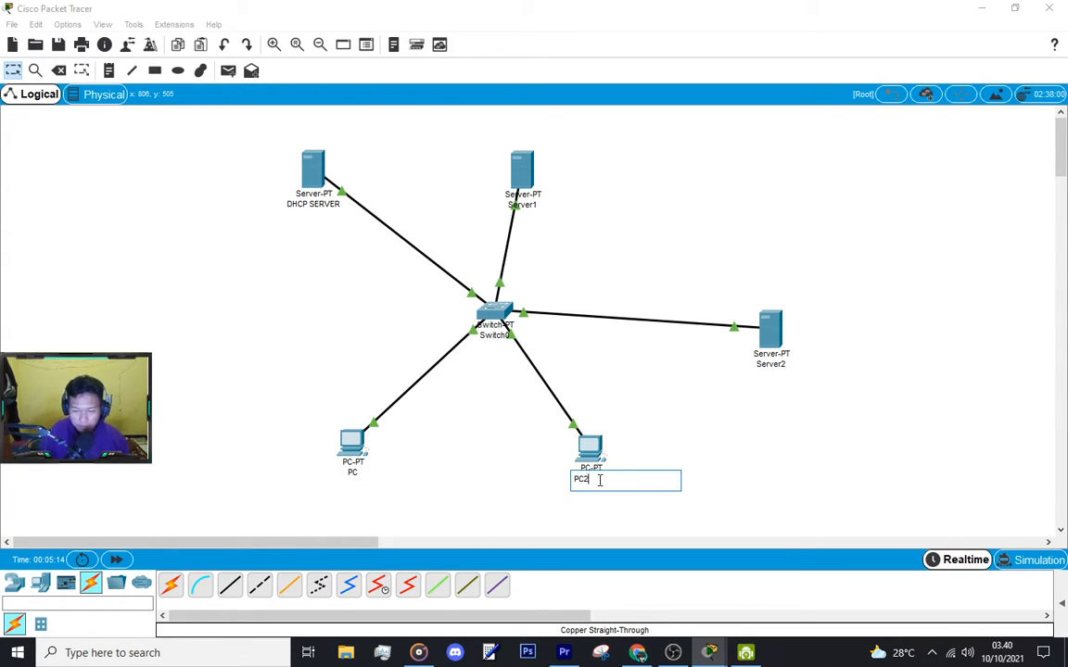
{"action": "key", "text": "Return"}
{"action": "left_click", "coordinate": [355, 472]}
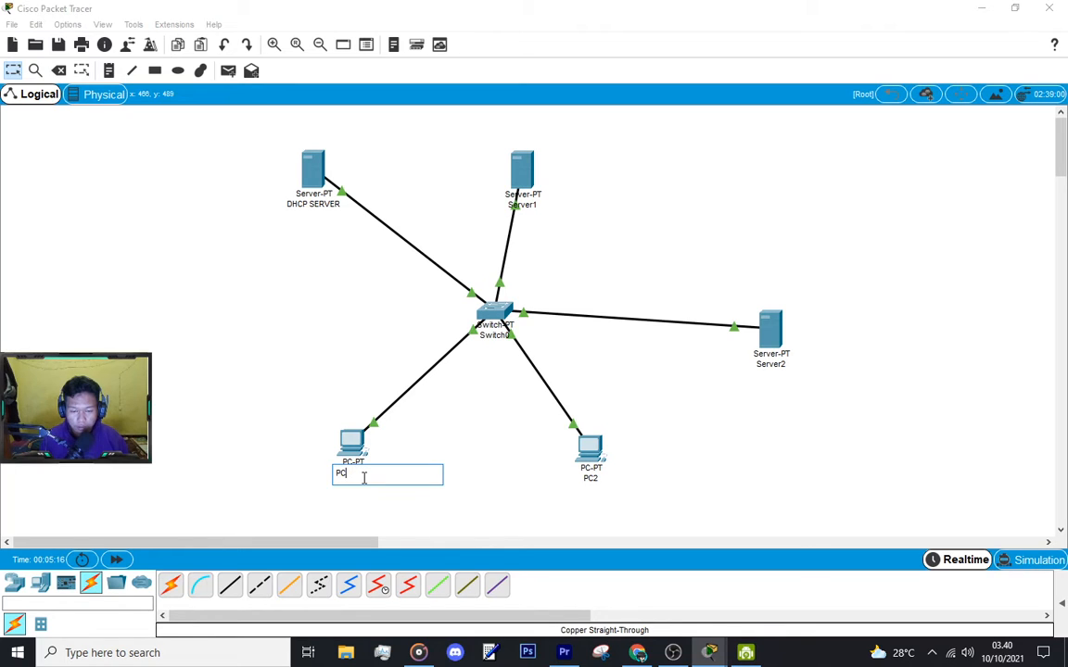
{"action": "type", "text": "1"}
{"action": "key", "text": "Return"}
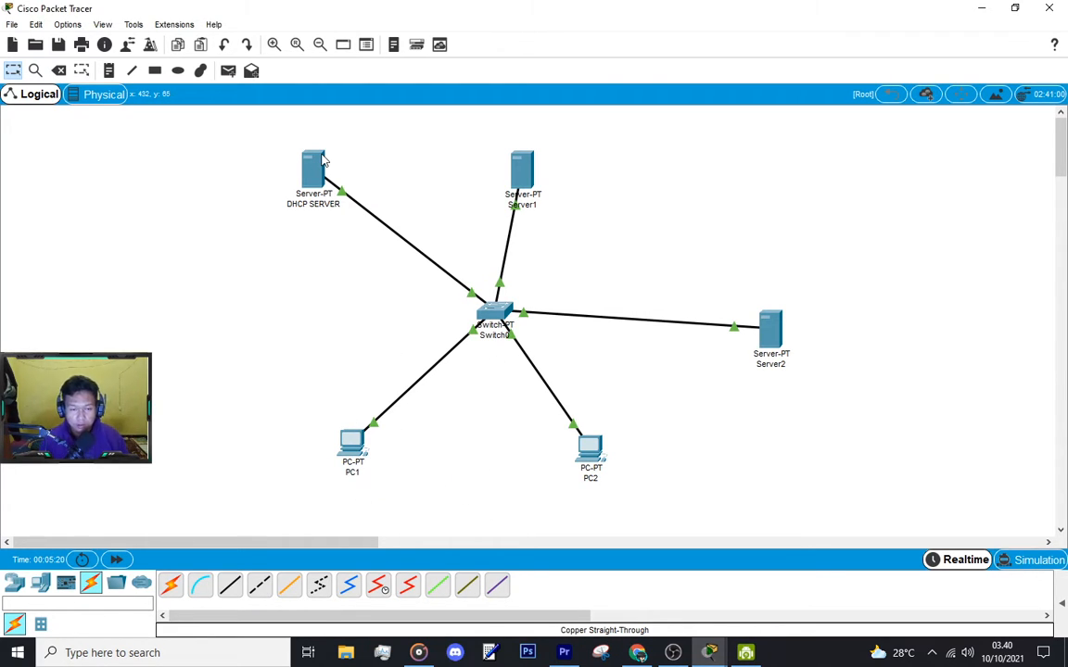
Bring up Switch0's minimized device window and close it
{"action": "left_click", "coordinate": [715, 656]}
{"action": "left_click", "coordinate": [798, 605]}
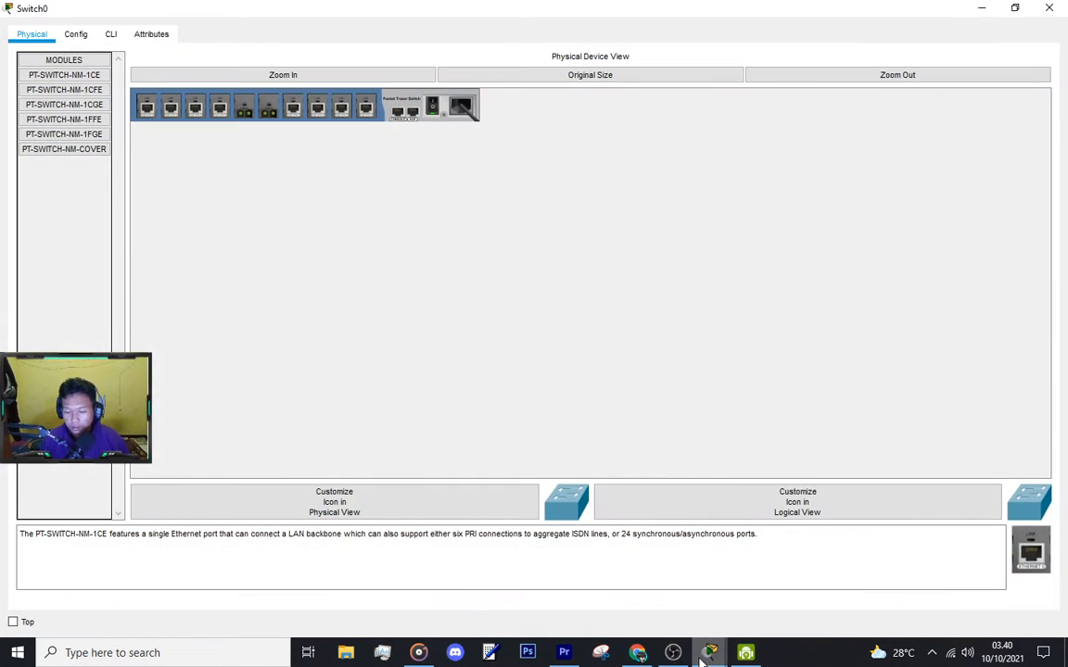
{"action": "left_click", "coordinate": [712, 655]}
{"action": "left_click", "coordinate": [579, 584]}
{"action": "left_click", "coordinate": [711, 655]}
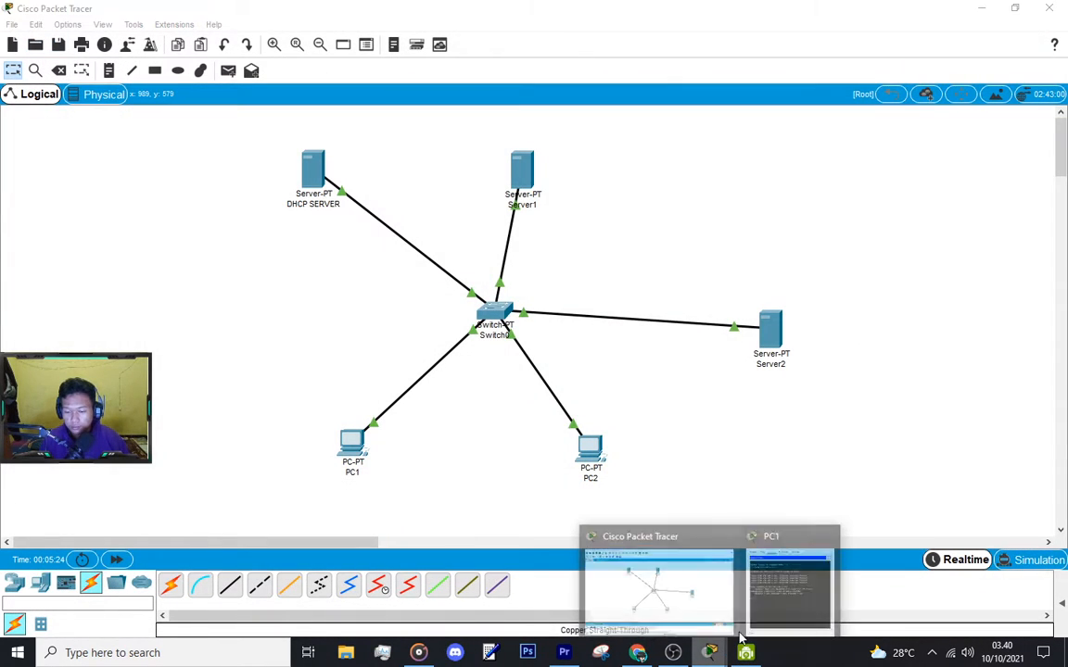
Bring up PC1's minimized device window, then close its Command Prompt and the window
{"action": "left_click", "coordinate": [816, 600]}
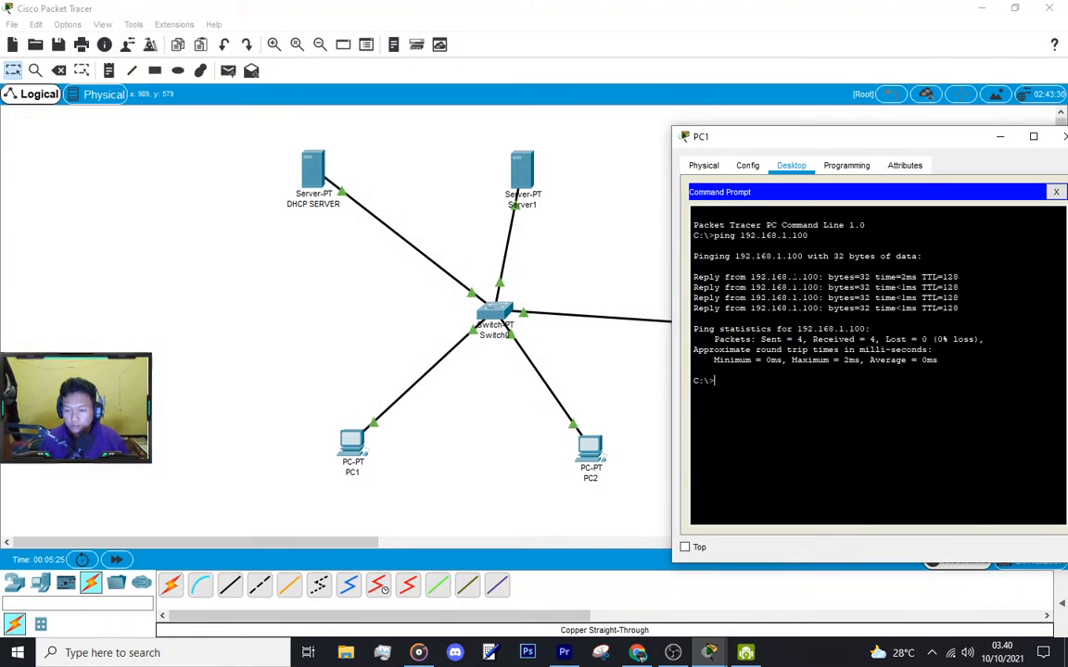
{"action": "left_click", "coordinate": [1056, 193]}
{"action": "left_click", "coordinate": [1063, 136]}
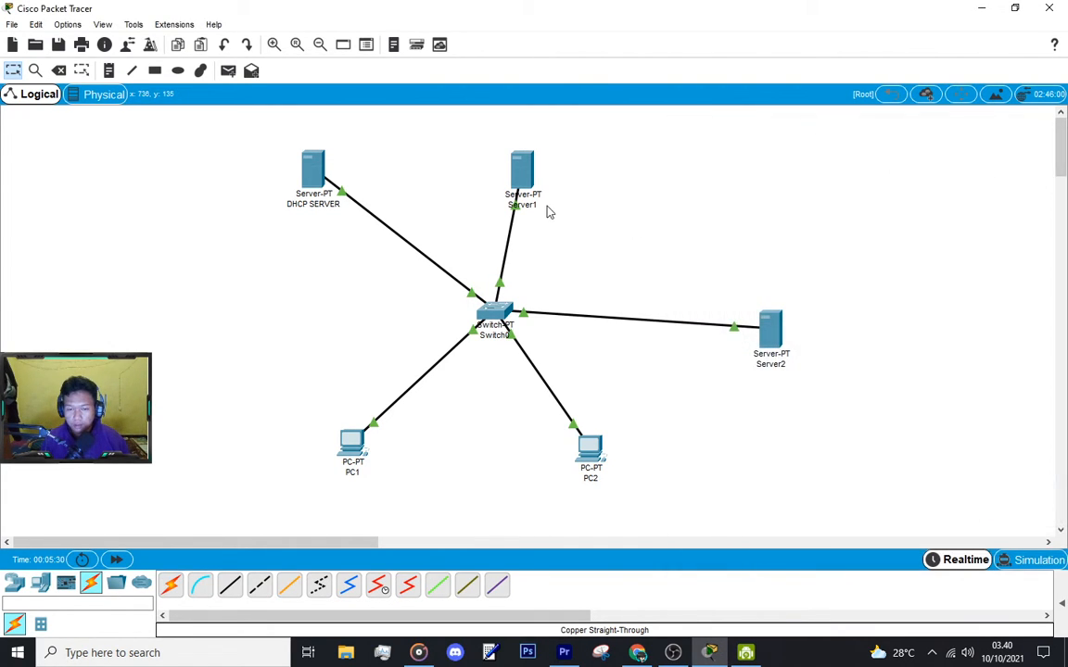
Rename Server1 as WEB SERVER
{"action": "left_click", "coordinate": [535, 206]}
{"action": "left_click_drag", "start_coordinate": [548, 206], "coordinate": [494, 213]}
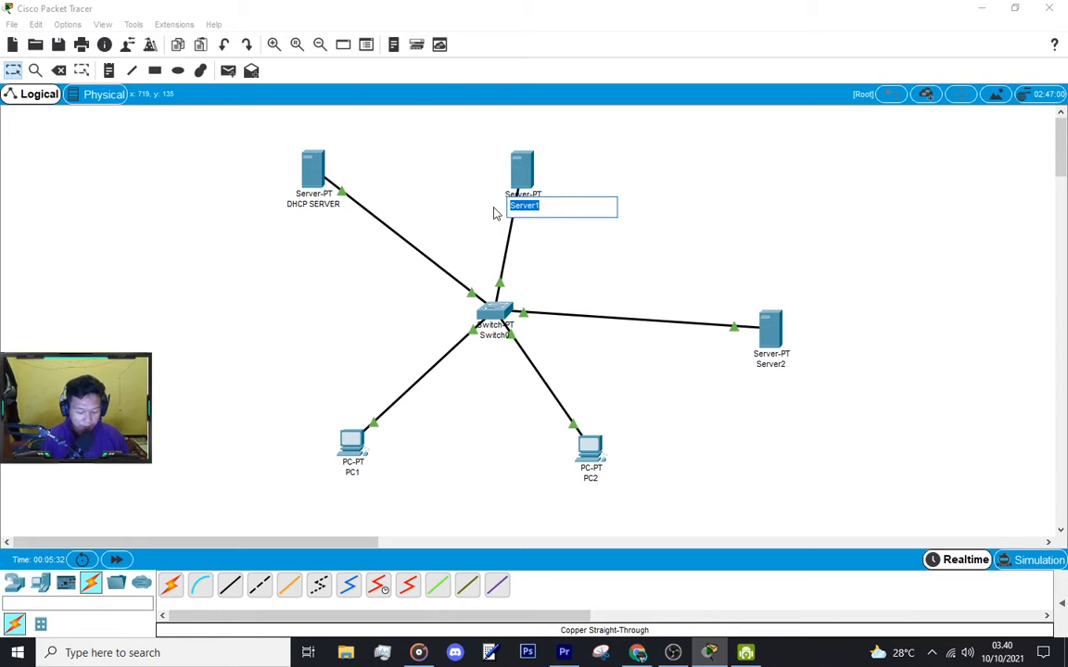
{"action": "type", "text": "WEB SERVER"}
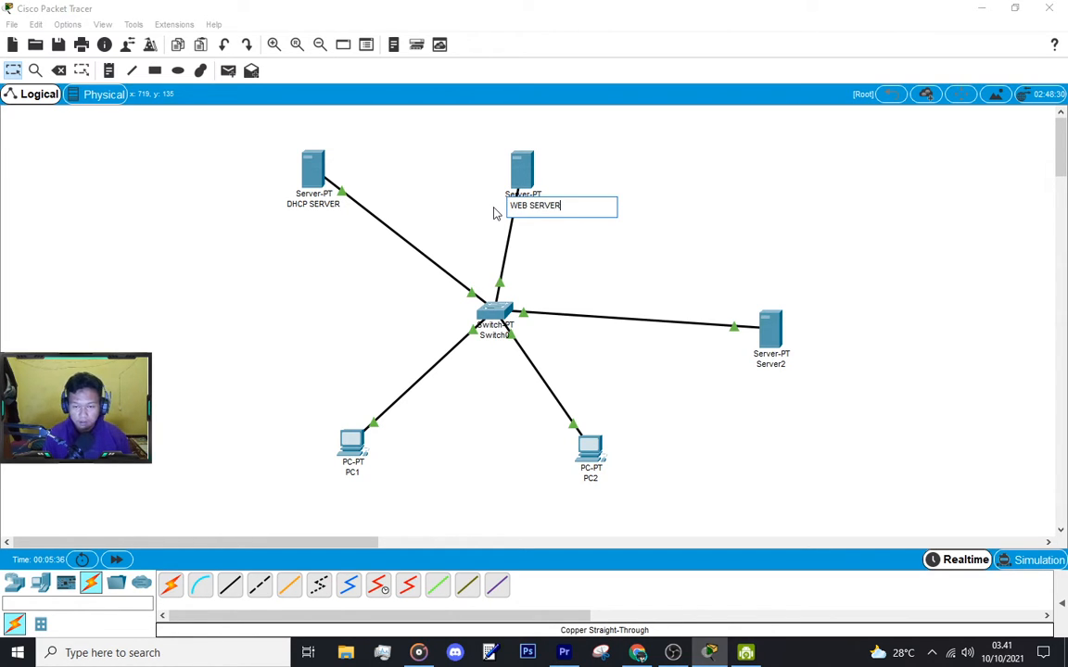
{"action": "left_click", "coordinate": [724, 244]}
Give the WEB SERVER the static IP address 192.168.1.150 with subnet mask 255.255.255.0
{"action": "left_click", "coordinate": [536, 165]}
{"action": "left_click", "coordinate": [481, 134]}
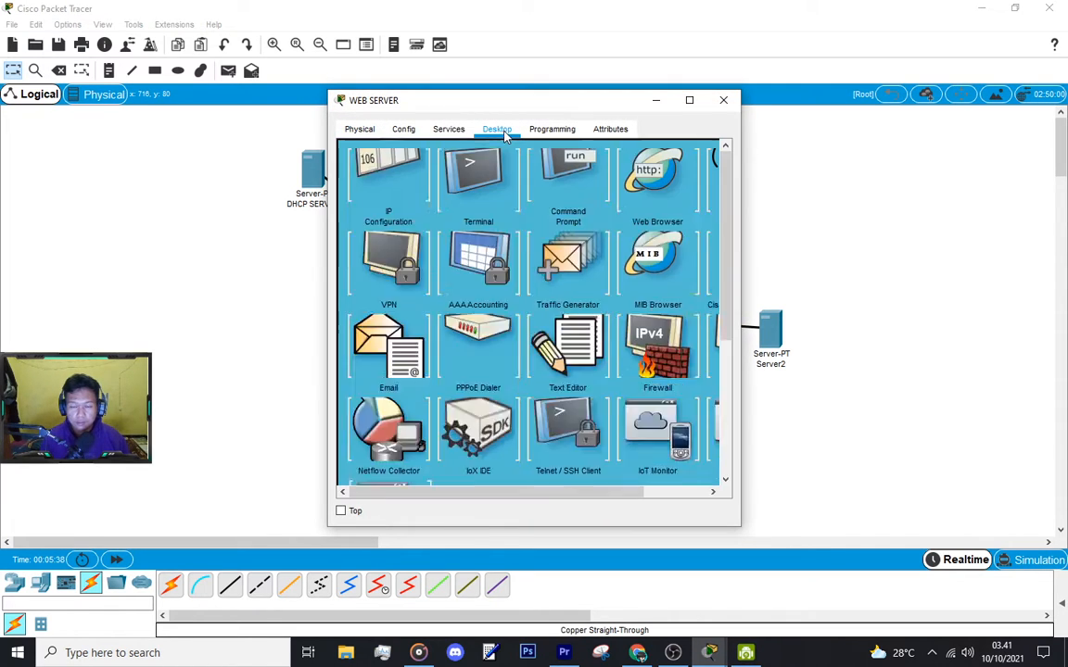
{"action": "left_click", "coordinate": [368, 188]}
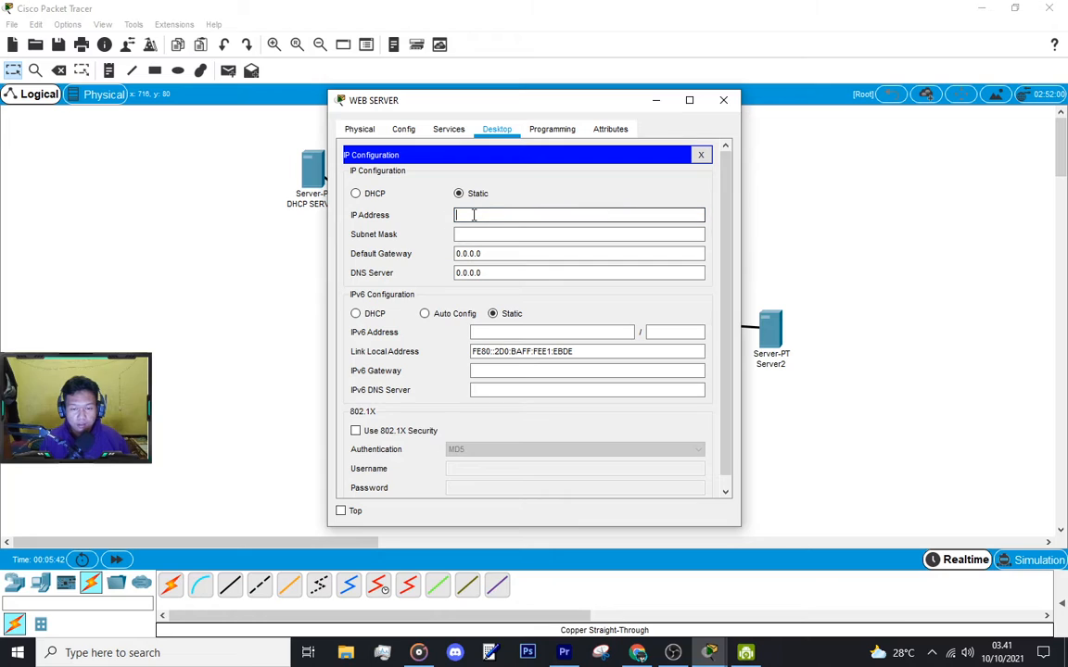
{"action": "type", "text": "192.1"}
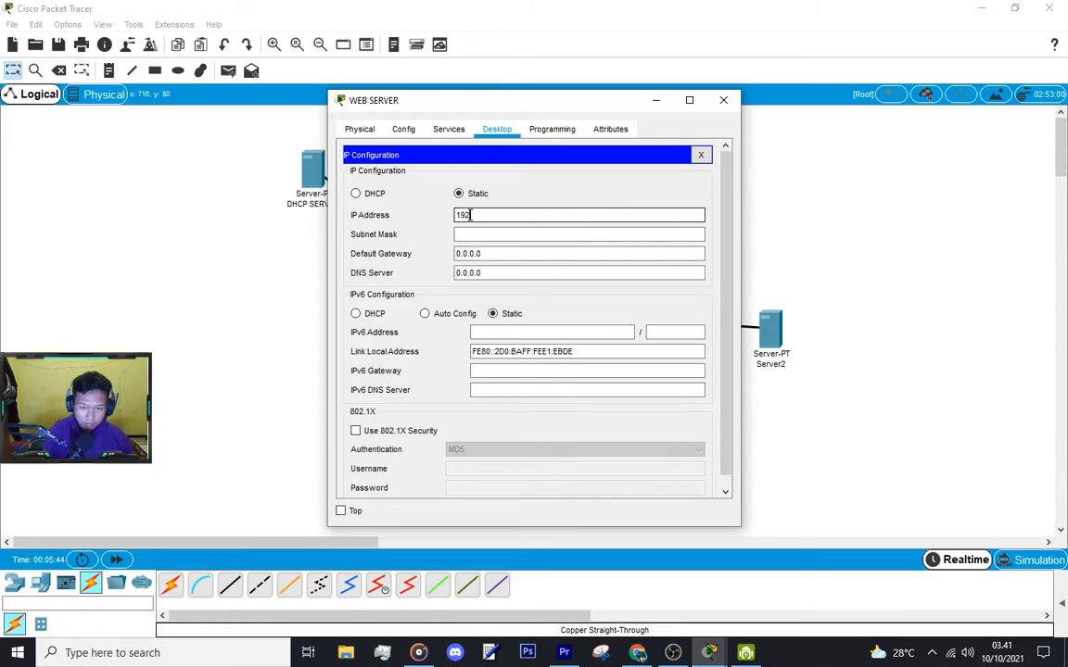
{"action": "type", "text": "68"}
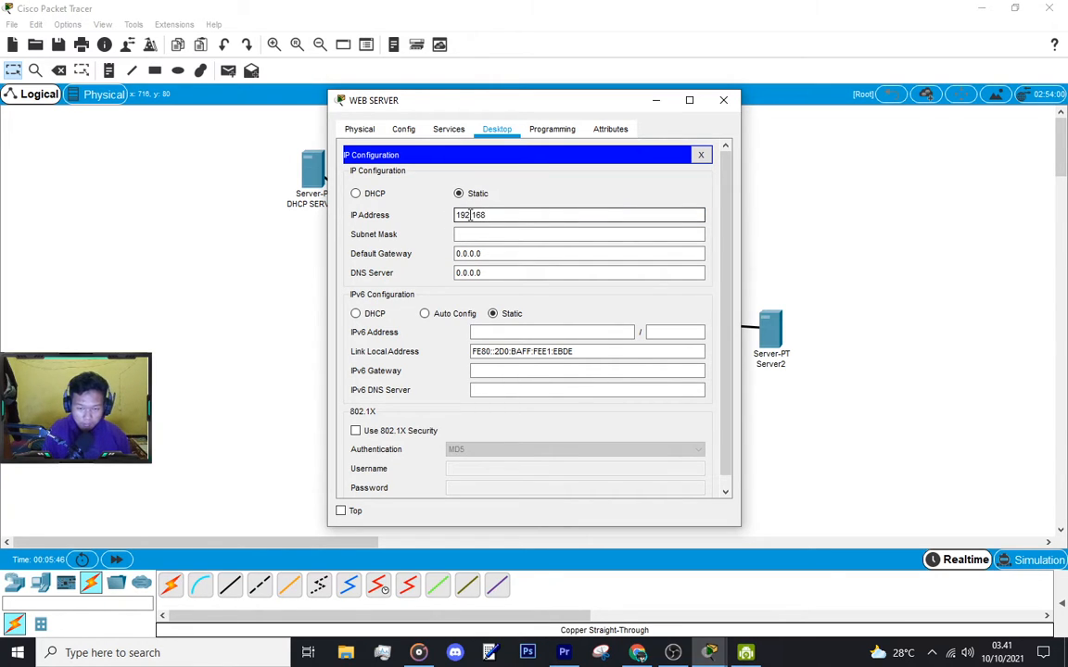
{"action": "type", "text": ".1."}
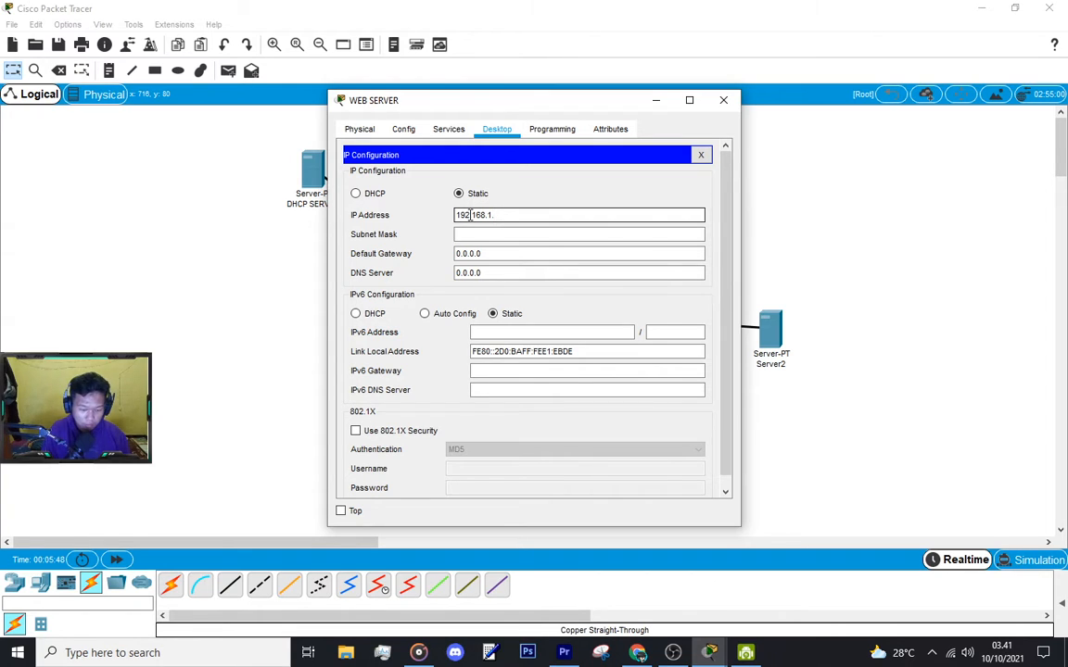
{"action": "type", "text": "150"}
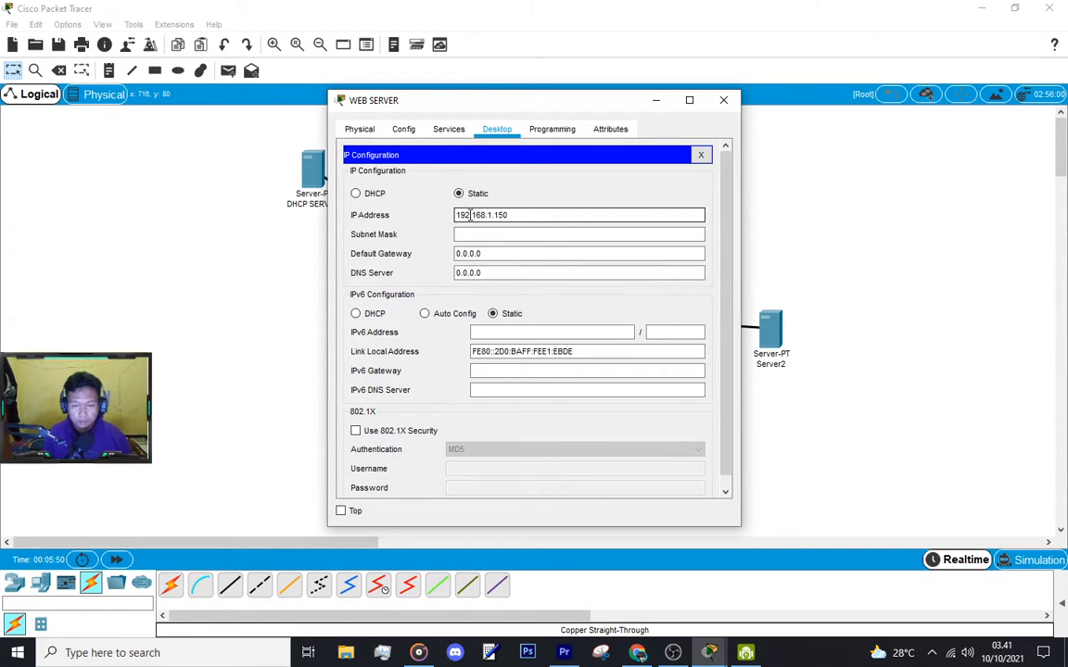
{"action": "left_click", "coordinate": [565, 238]}
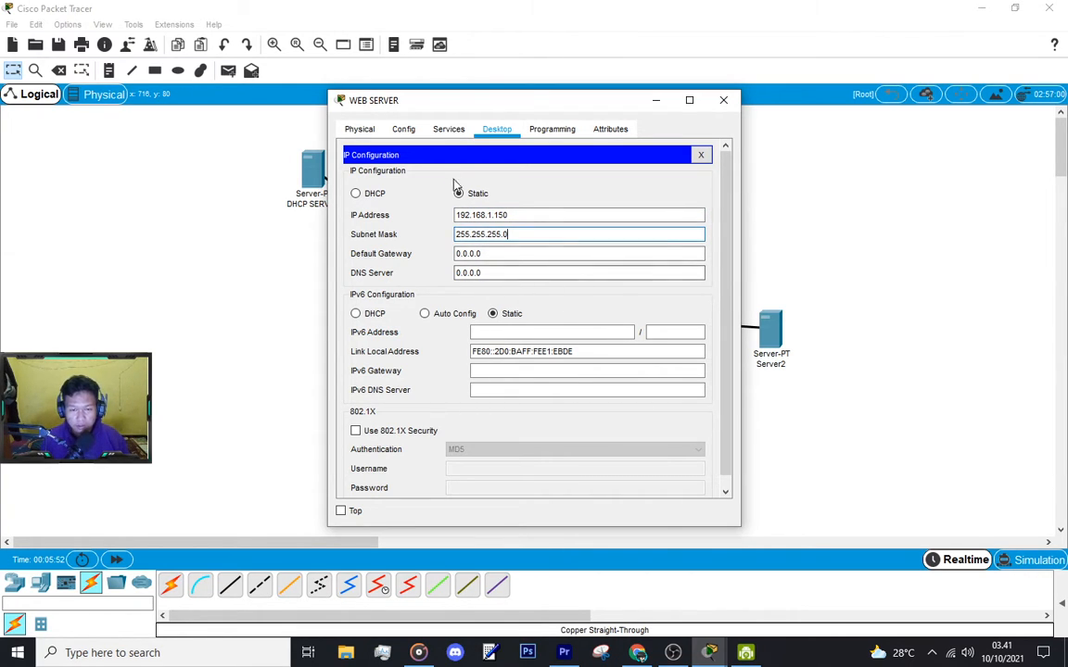
Open index.html for editing in the HTTP service of the WEB SERVER
{"action": "left_click", "coordinate": [449, 129]}
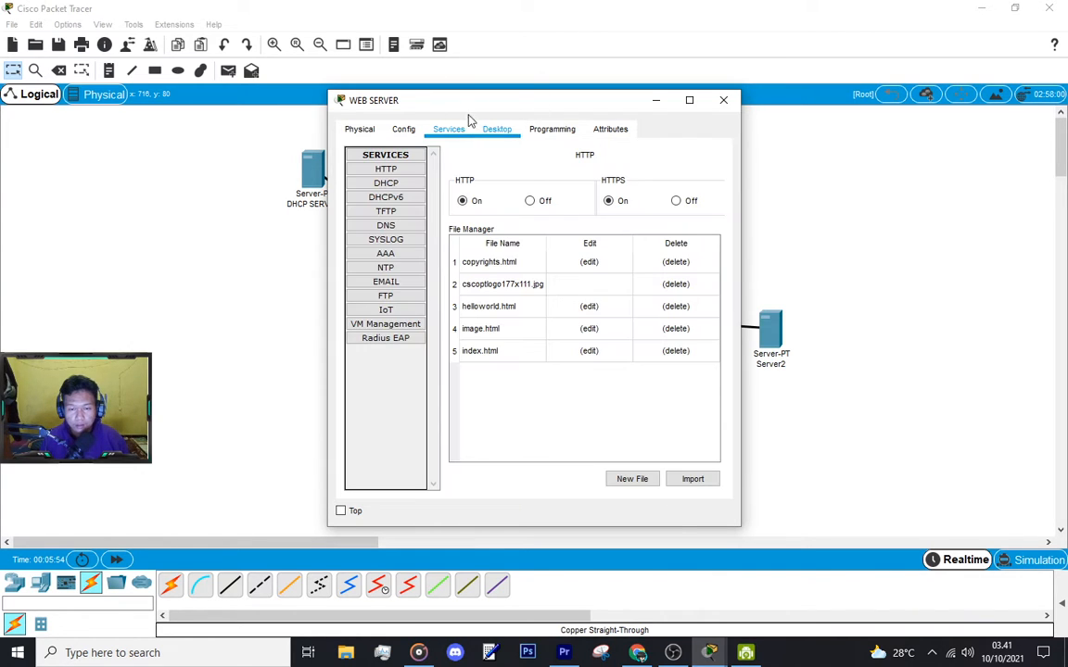
{"action": "left_click_drag", "start_coordinate": [481, 111], "coordinate": [716, 246]}
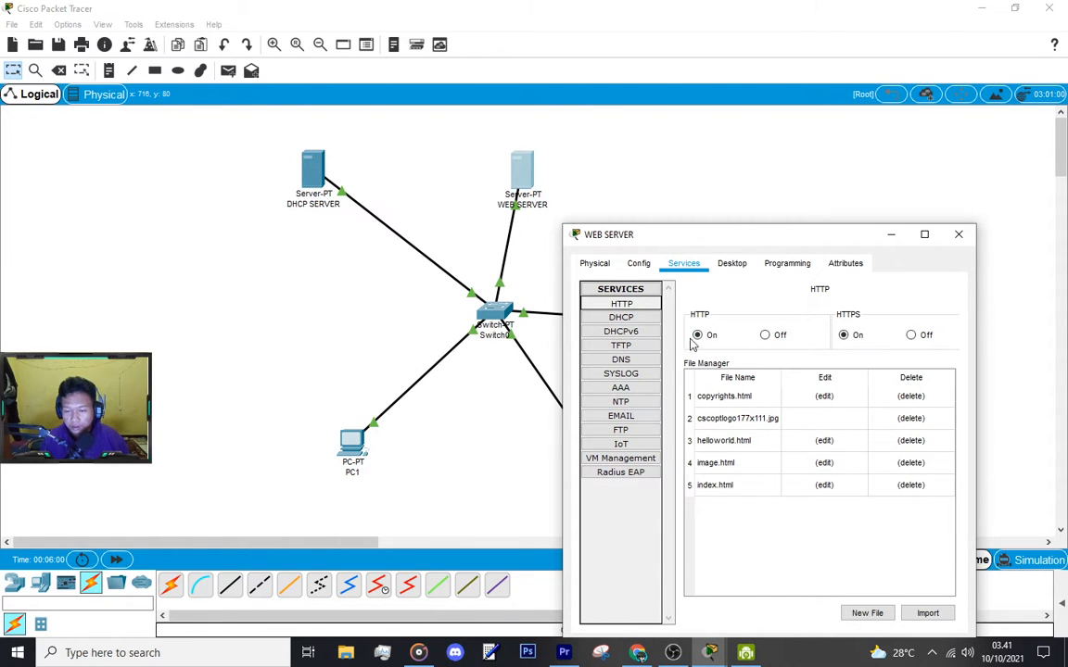
{"action": "left_click", "coordinate": [824, 486]}
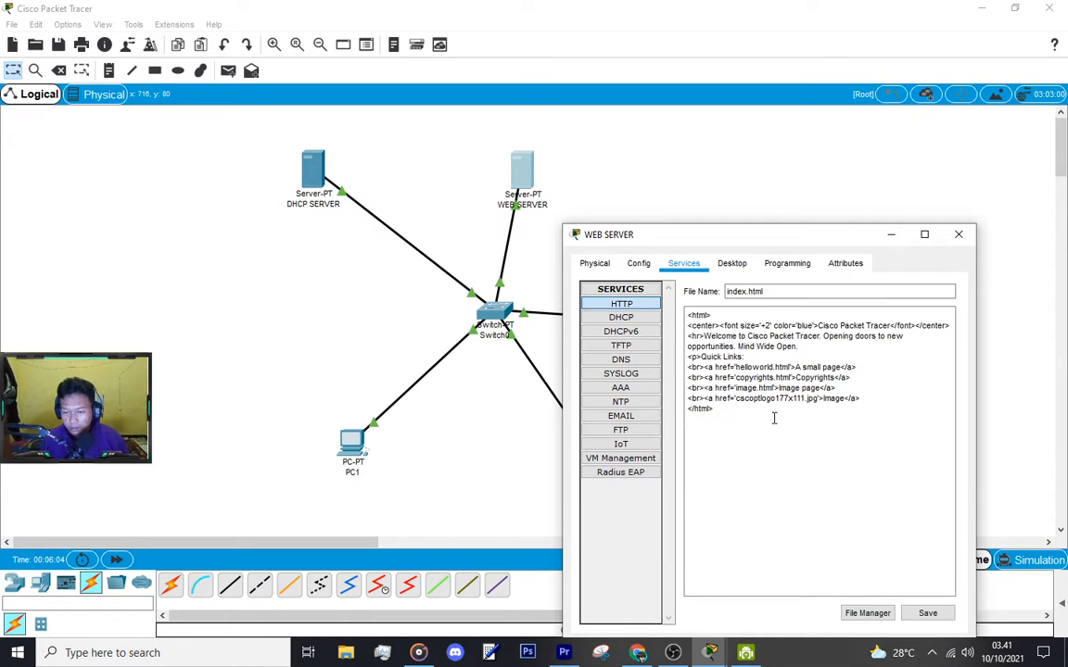
Replace everything between the html tags of index.html with an empty head element, <head> and </head> on separate lines
{"action": "left_click_drag", "start_coordinate": [877, 406], "coordinate": [685, 325]}
{"action": "left_click", "coordinate": [865, 405]}
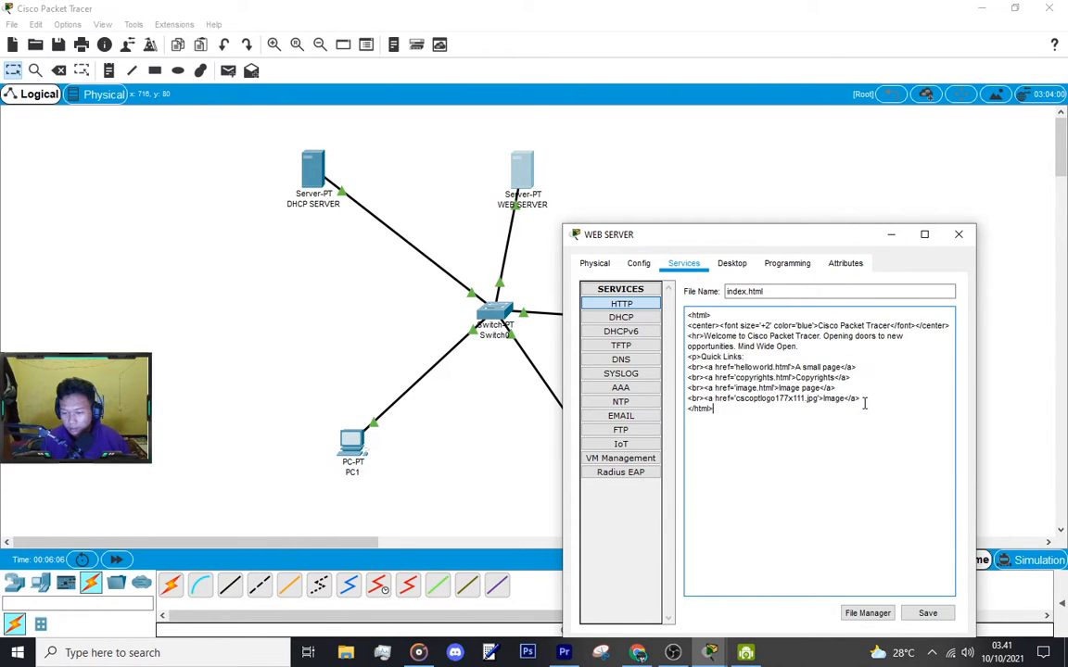
{"action": "left_click_drag", "start_coordinate": [865, 400], "coordinate": [677, 323]}
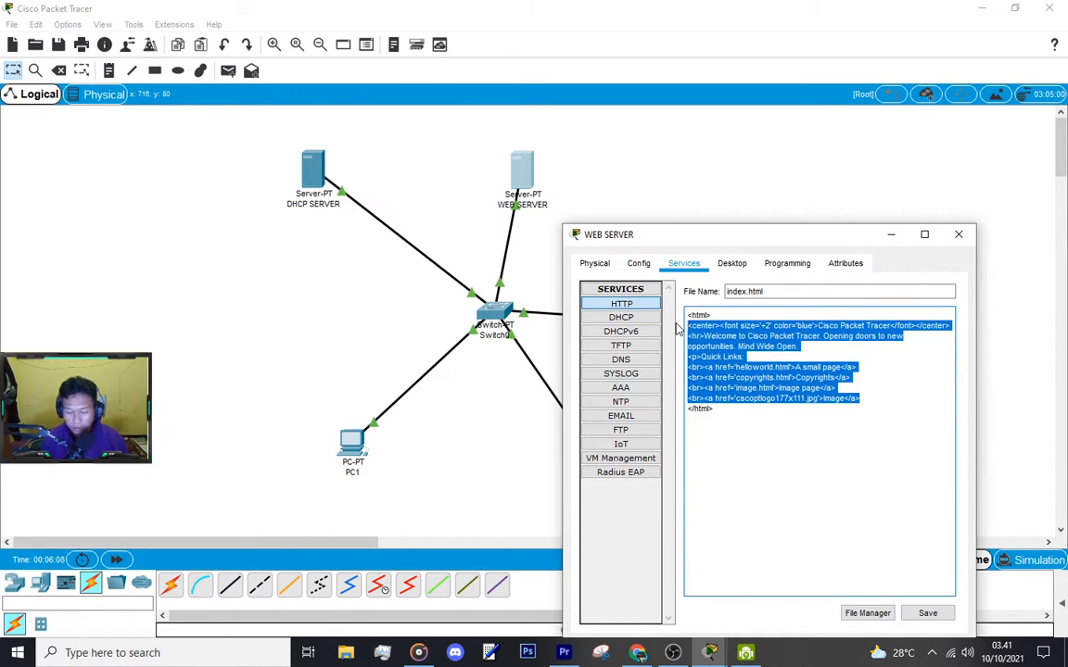
{"action": "type", "text": "<>"}
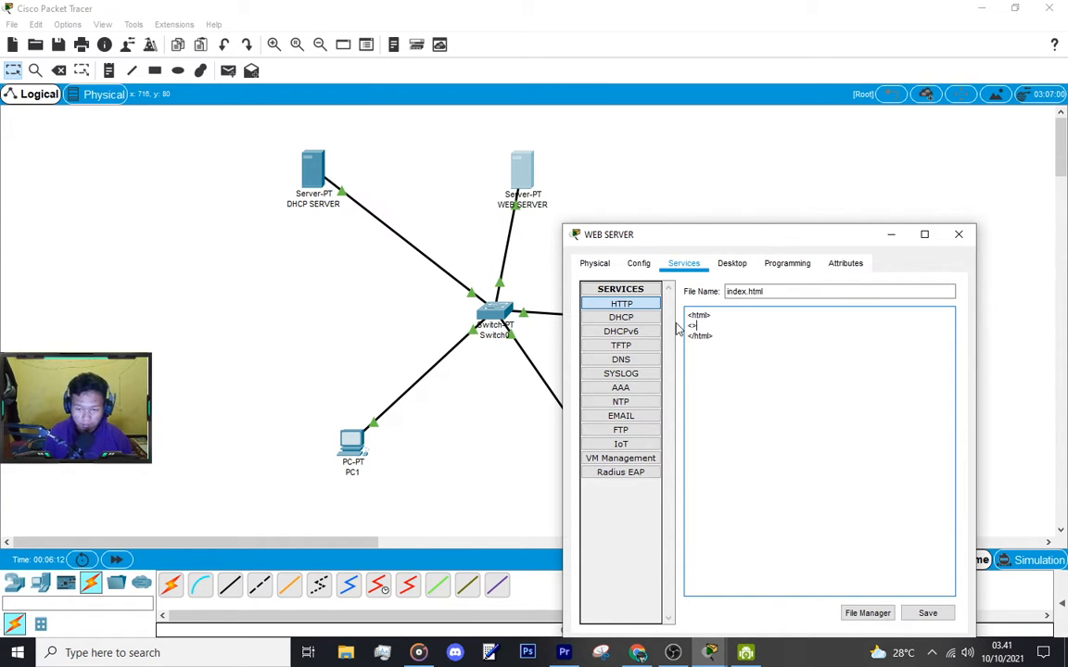
{"action": "key", "text": "Return"}
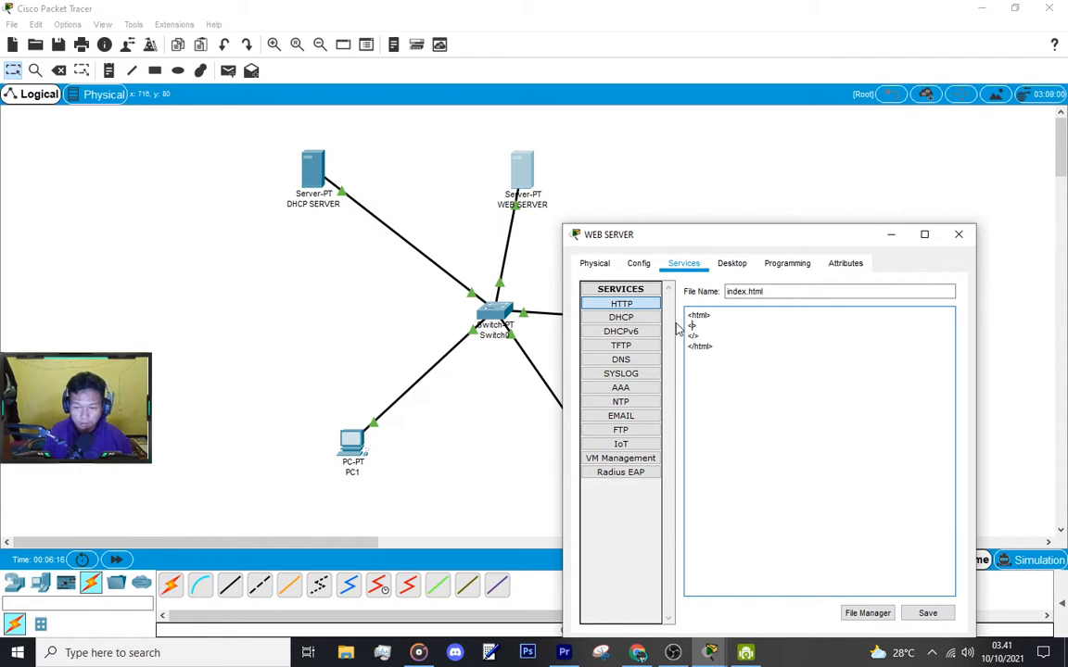
{"action": "type", "text": "HEAD"}
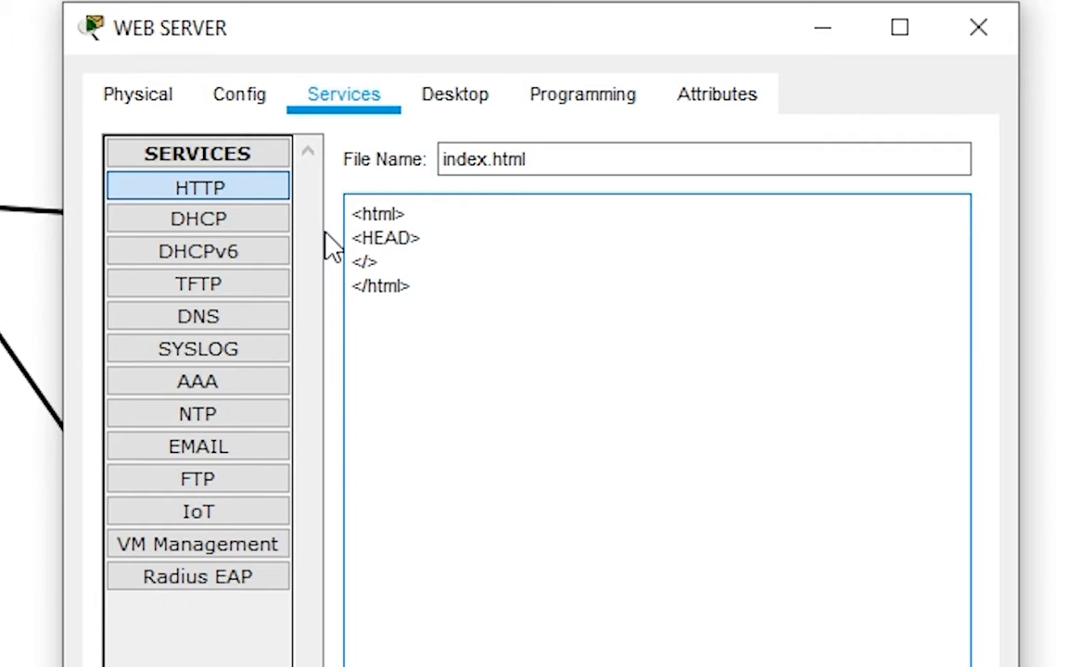
{"action": "key", "text": "BackSpace"}
{"action": "key", "text": "BackSpace"}
{"action": "key", "text": "BackSpace"}
{"action": "key", "text": "BackSpace"}
{"action": "type", "text": "deah>"}
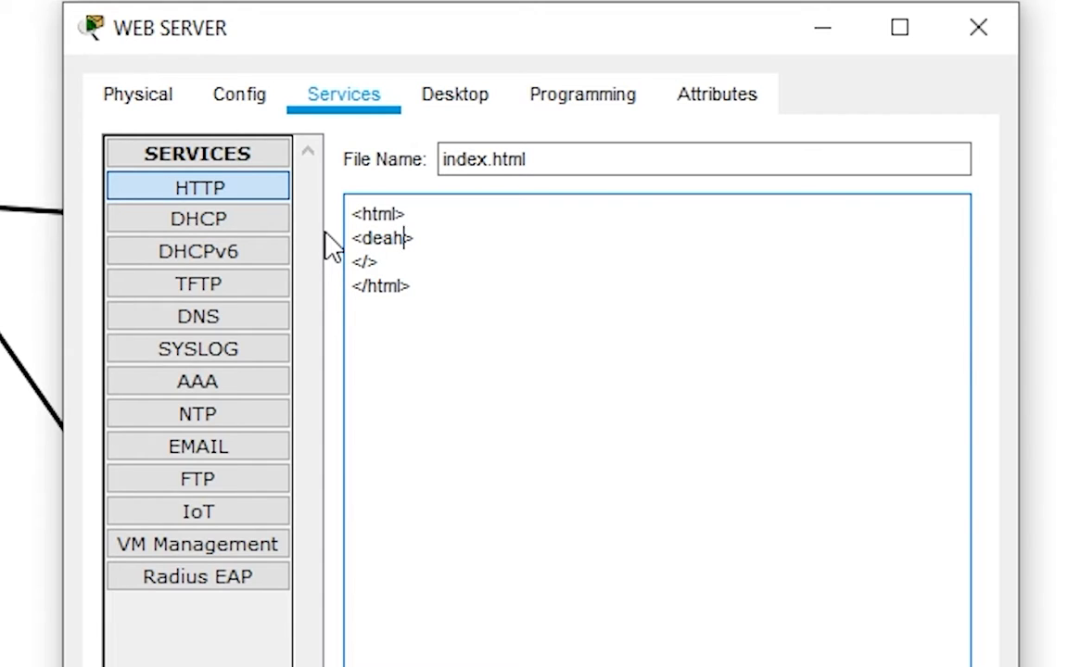
{"action": "key", "text": "BackSpace"}
{"action": "key", "text": "BackSpace"}
{"action": "key", "text": "BackSpace"}
{"action": "key", "text": "BackSpace"}
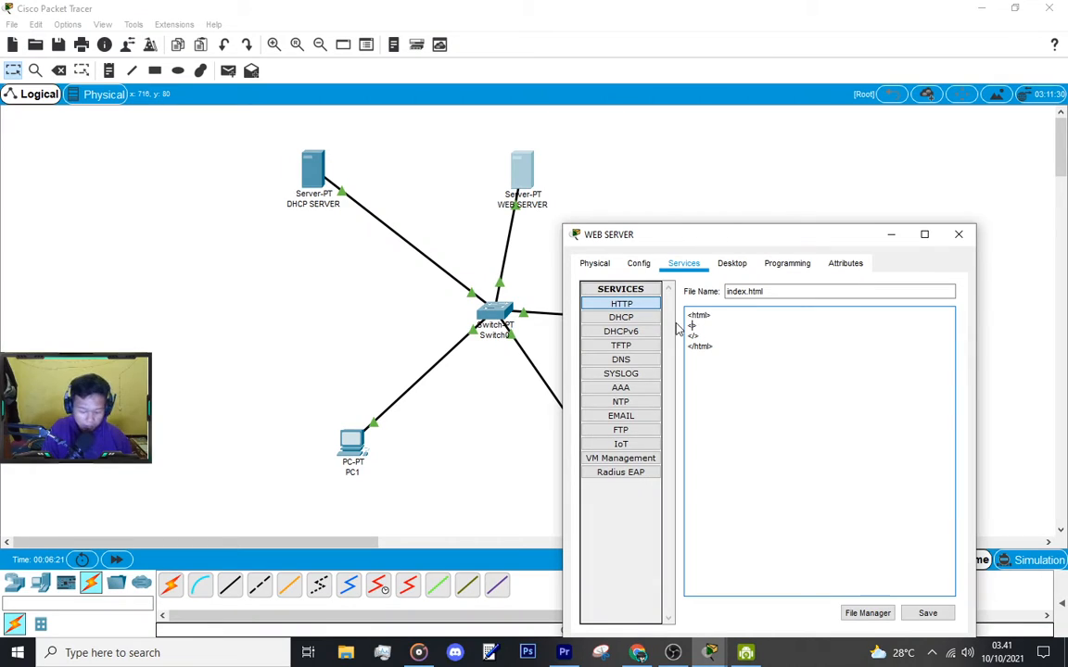
{"action": "type", "text": "head>"}
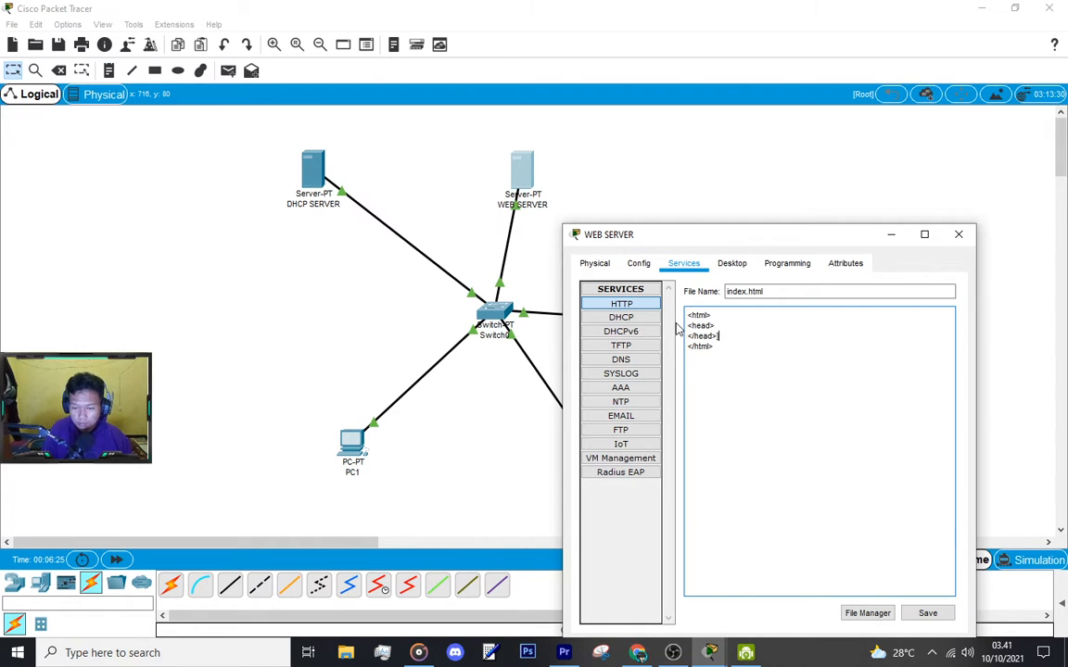
Add a body element below the head in index.html, containing the heading <h1> HELLO </h1>
{"action": "key", "text": "Return"}
{"action": "key", "text": "Return"}
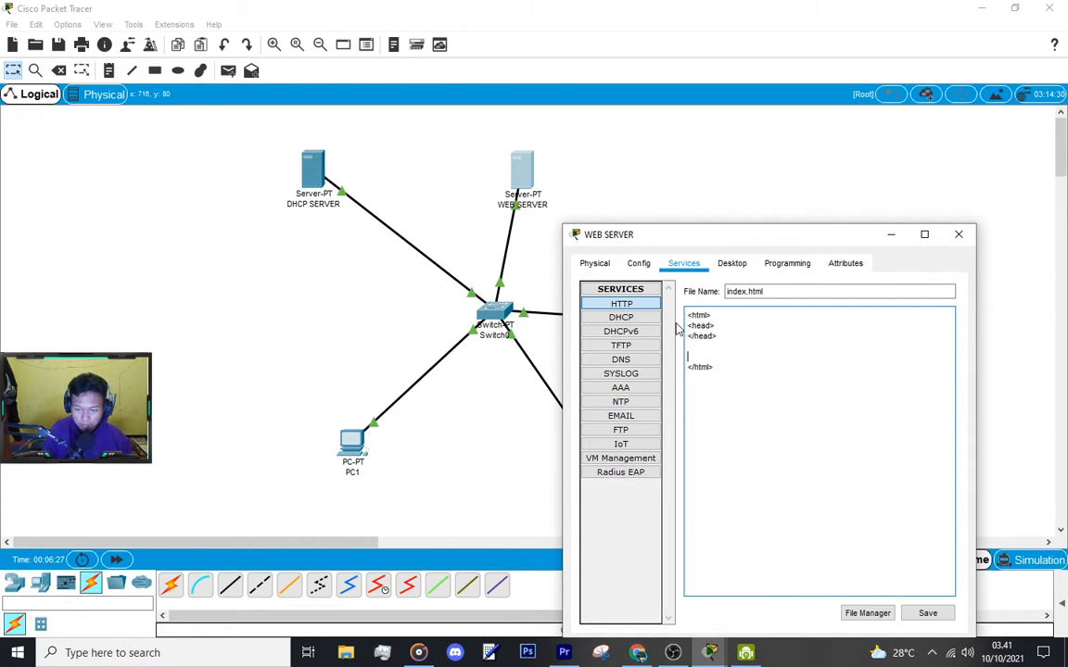
{"action": "key", "text": "BackSpace"}
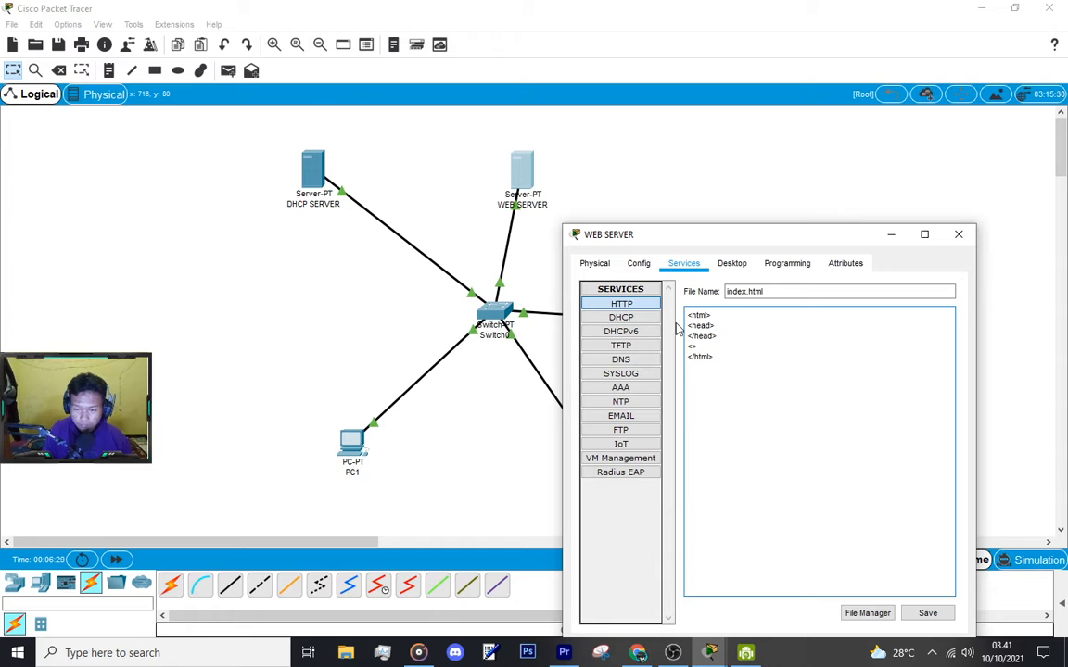
{"action": "key", "text": "Return"}
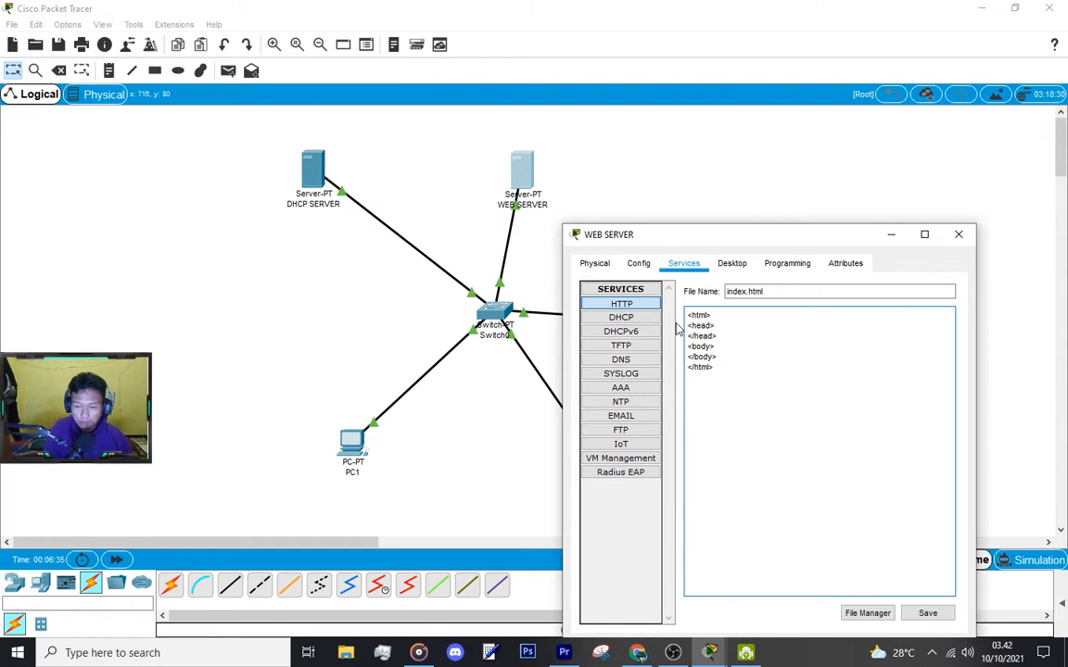
{"action": "key", "text": "Return"}
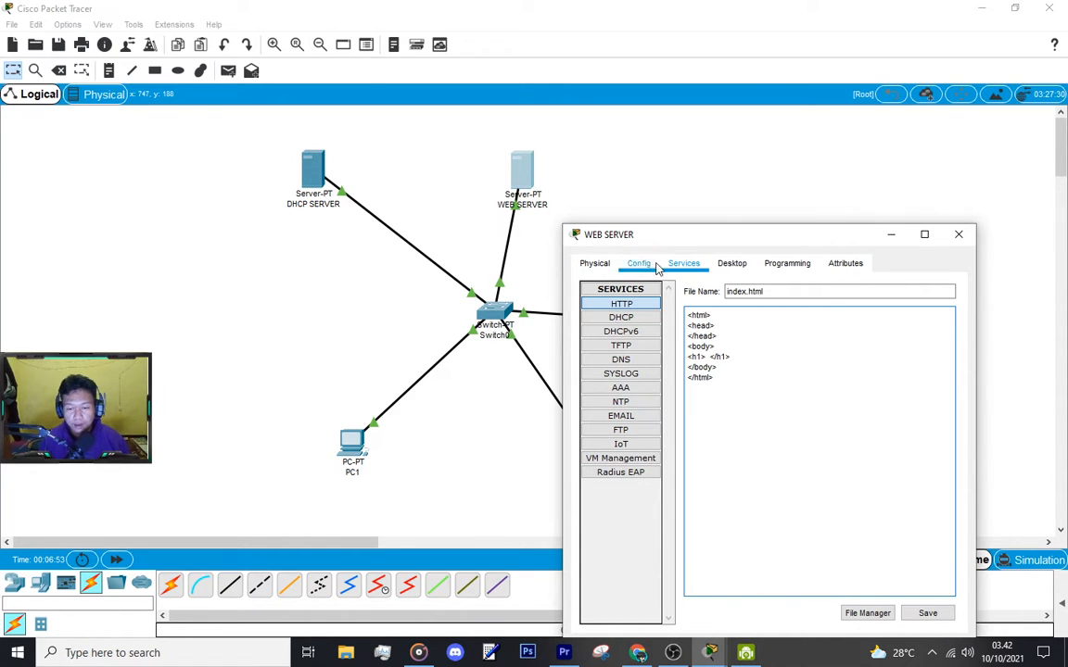
{"action": "left_click_drag", "start_coordinate": [723, 241], "coordinate": [834, 200]}
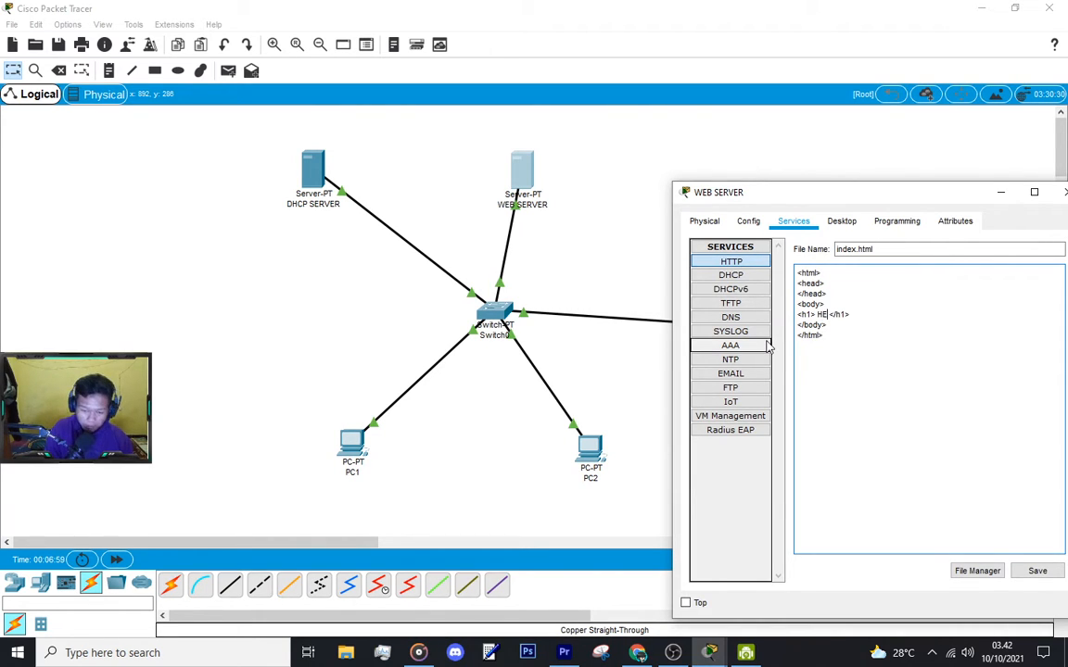
{"action": "type", "text": "HELLO"}
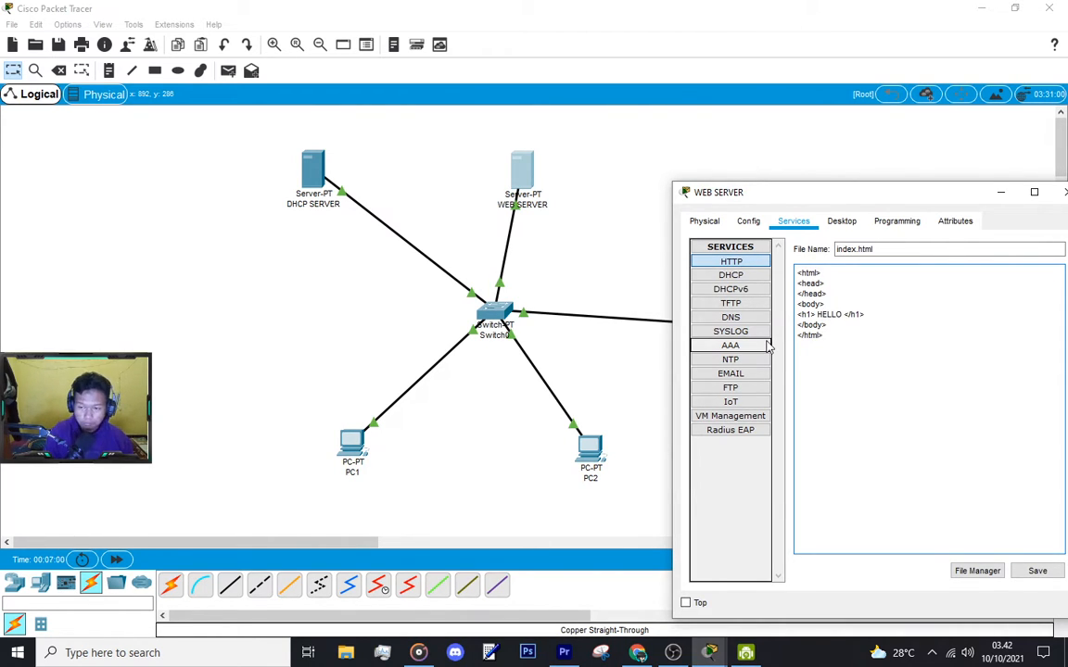
Save index.html, overwriting the existing file, and close the WEB SERVER window
{"action": "left_click", "coordinate": [1042, 573]}
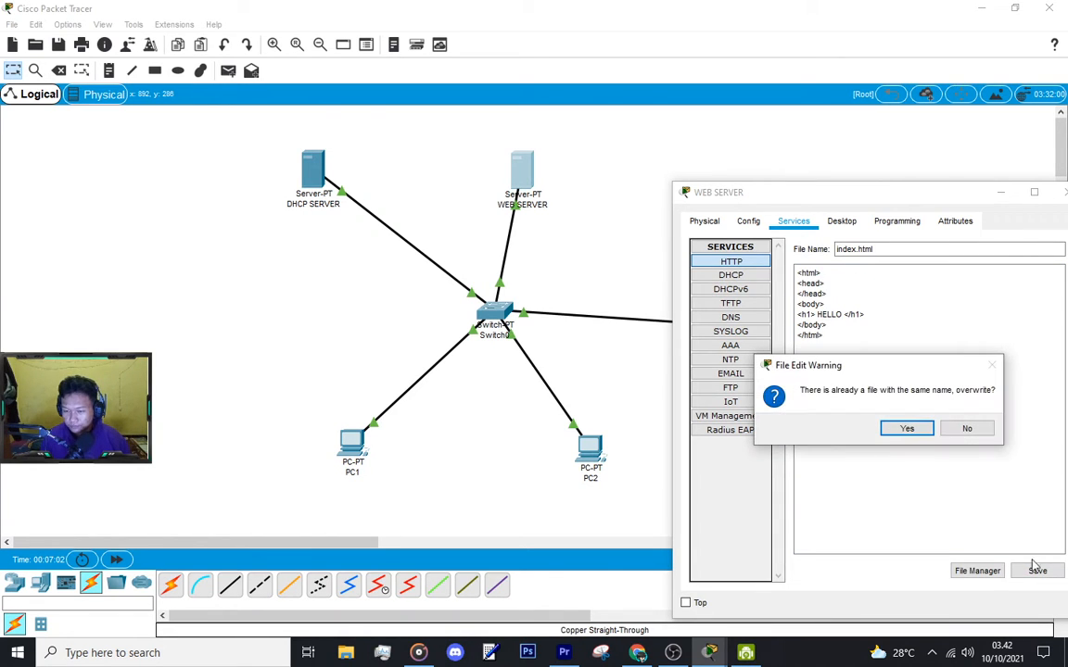
{"action": "left_click", "coordinate": [909, 430]}
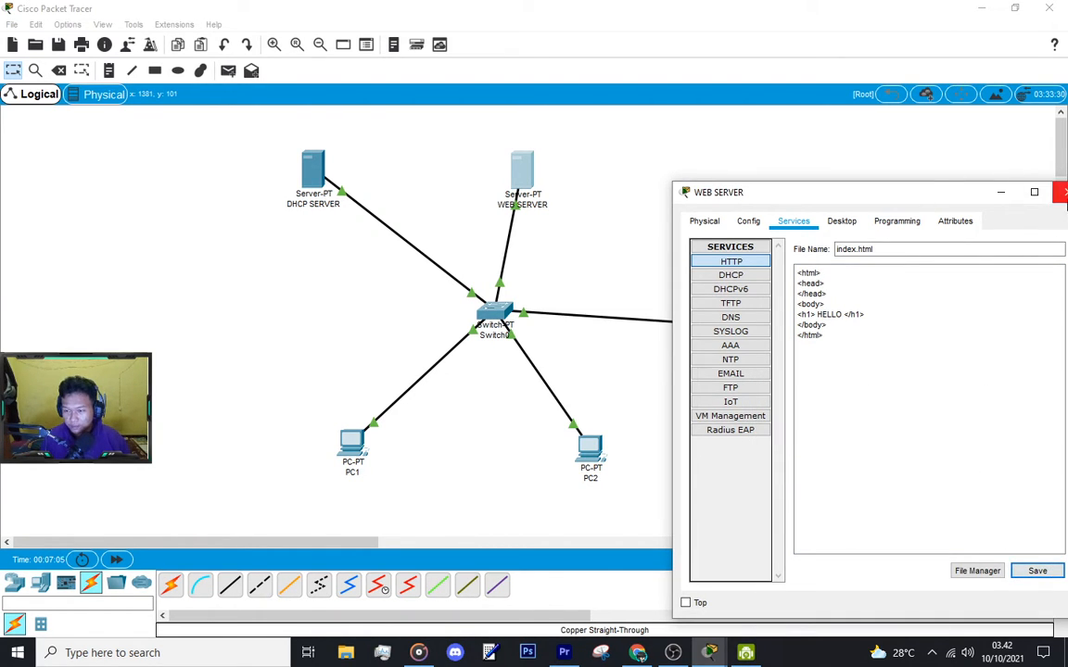
{"action": "left_click", "coordinate": [1065, 192]}
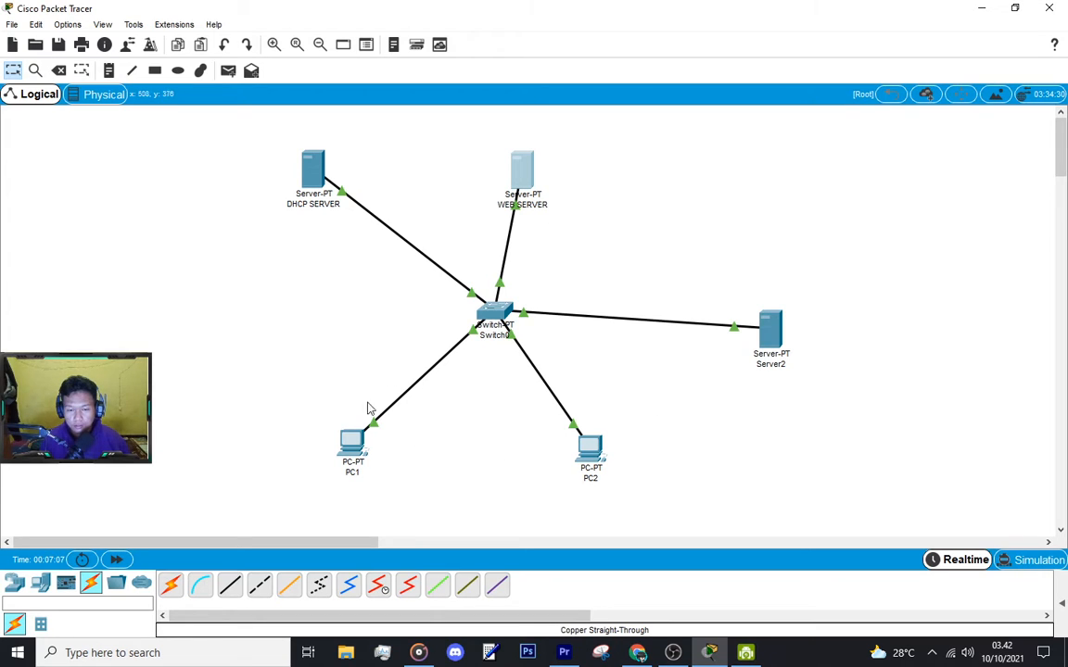
Ping 192.168.1.150 from PC1's Command Prompt, with the PC1 window moved aside to expose the network
{"action": "left_click", "coordinate": [353, 445]}
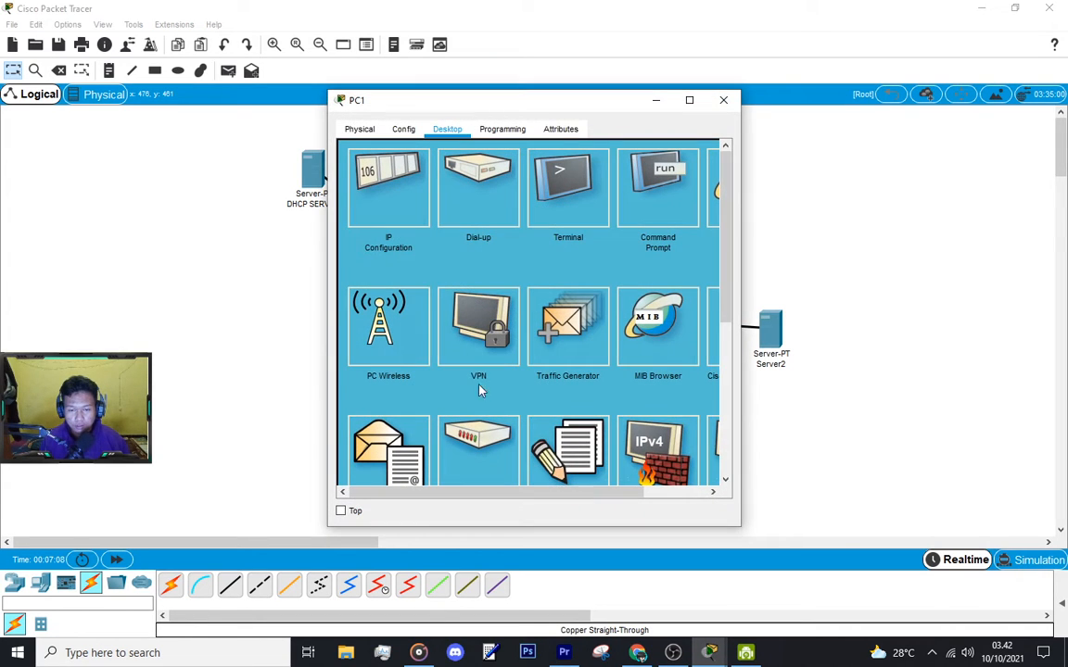
{"action": "left_click", "coordinate": [654, 181]}
{"action": "key", "text": "Up"}
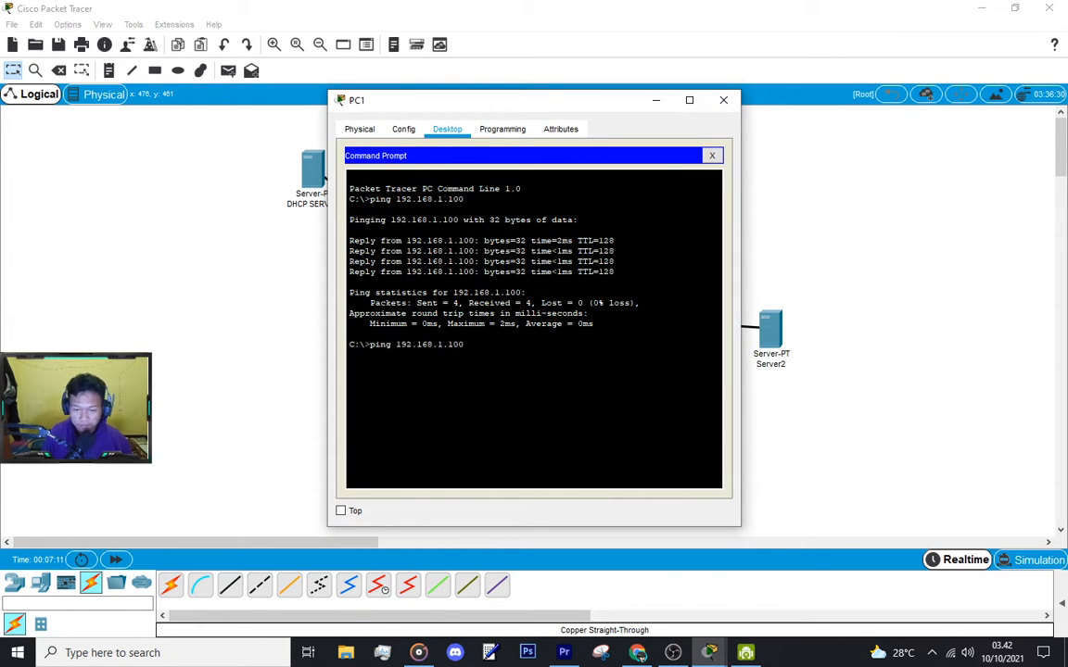
{"action": "key", "text": "BackSpace"}
{"action": "key", "text": "BackSpace"}
{"action": "type", "text": "50"}
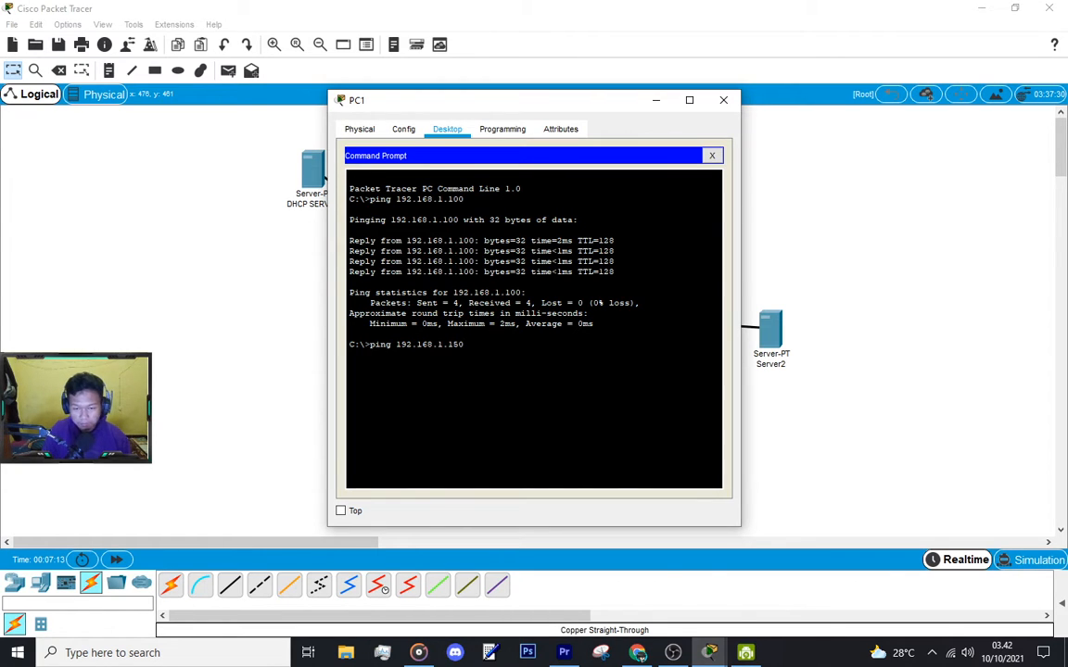
{"action": "left_click_drag", "start_coordinate": [598, 103], "coordinate": [744, 169]}
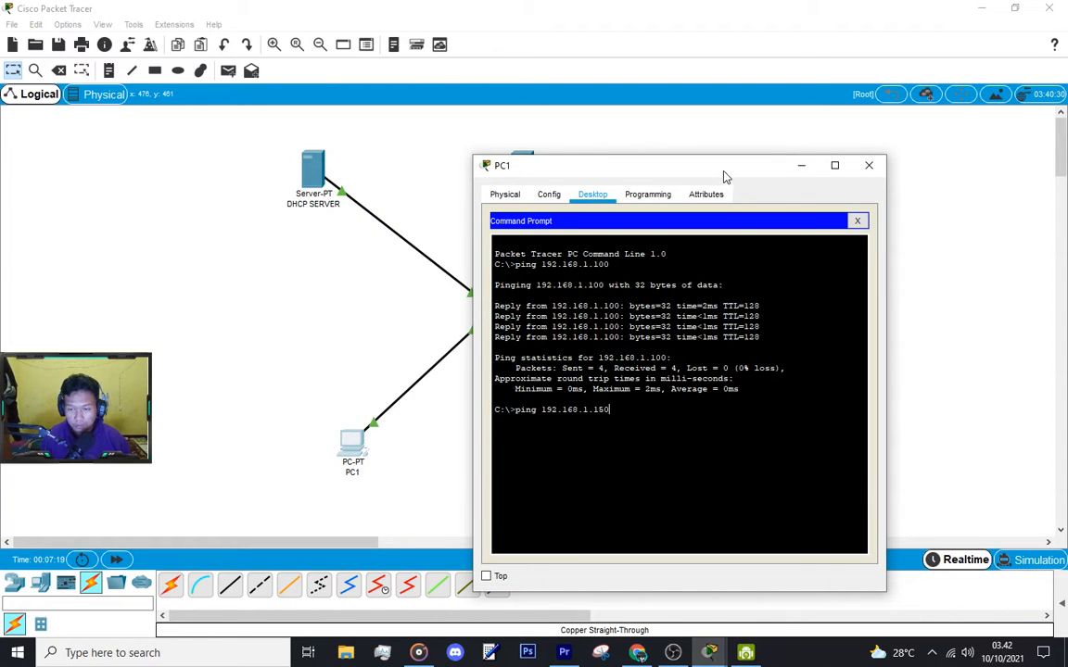
{"action": "left_click_drag", "start_coordinate": [726, 176], "coordinate": [822, 176]}
{"action": "key", "text": "Return"}
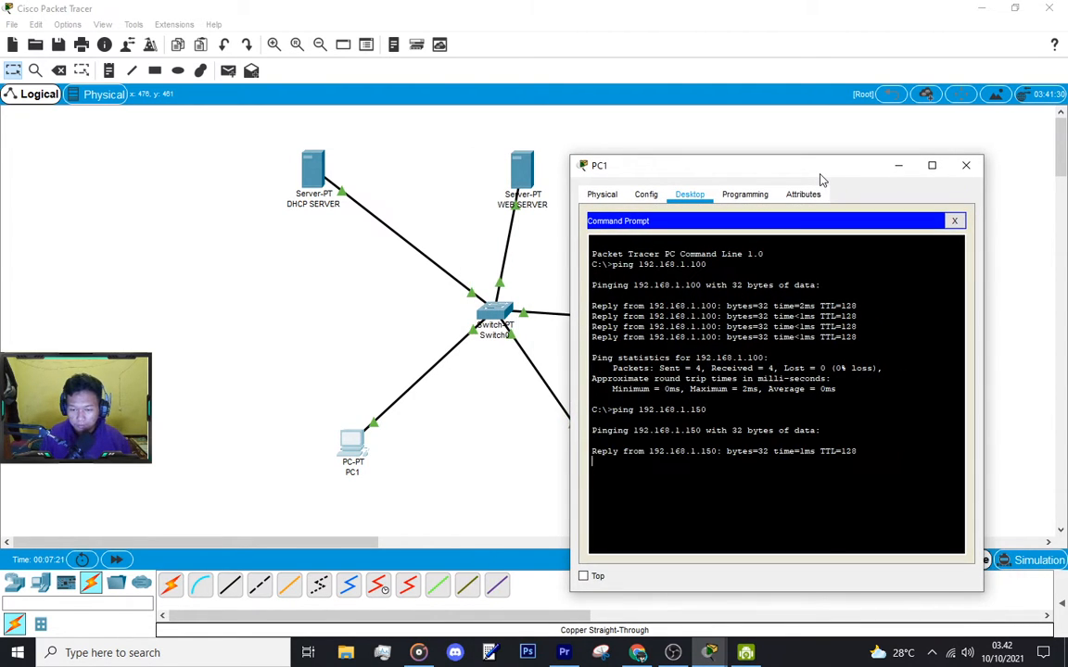
Close PC1's Command Prompt and load 192.168.1.150 in its Web Browser
{"action": "left_click", "coordinate": [954, 223]}
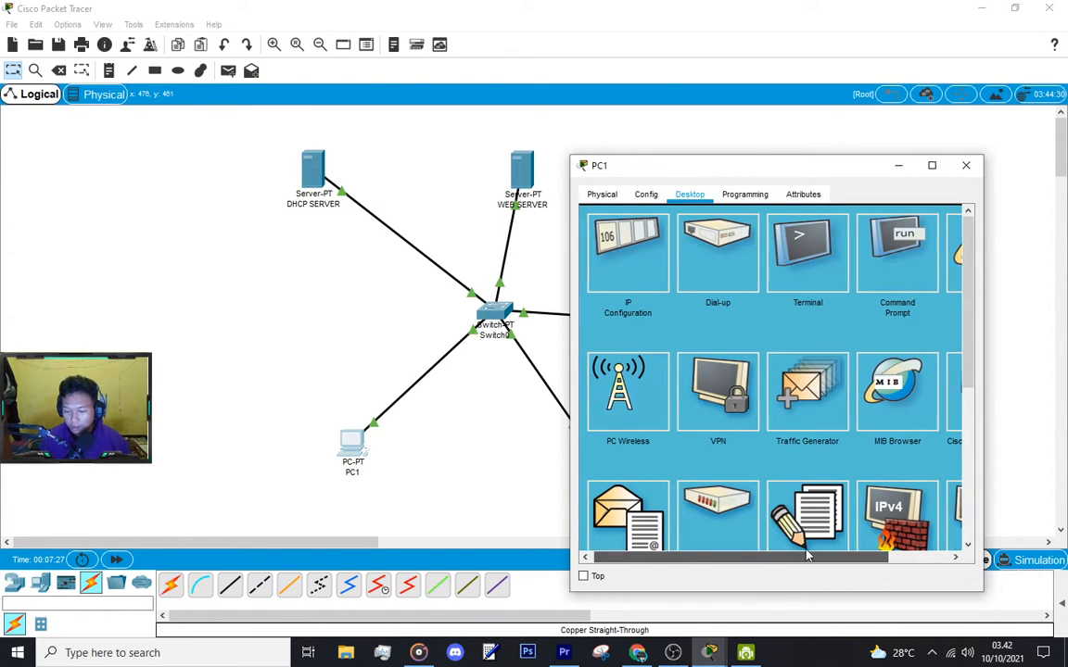
{"action": "scroll", "coordinate": [806, 552], "scroll_direction": "right", "scroll_amount": 2}
{"action": "left_click", "coordinate": [913, 282]}
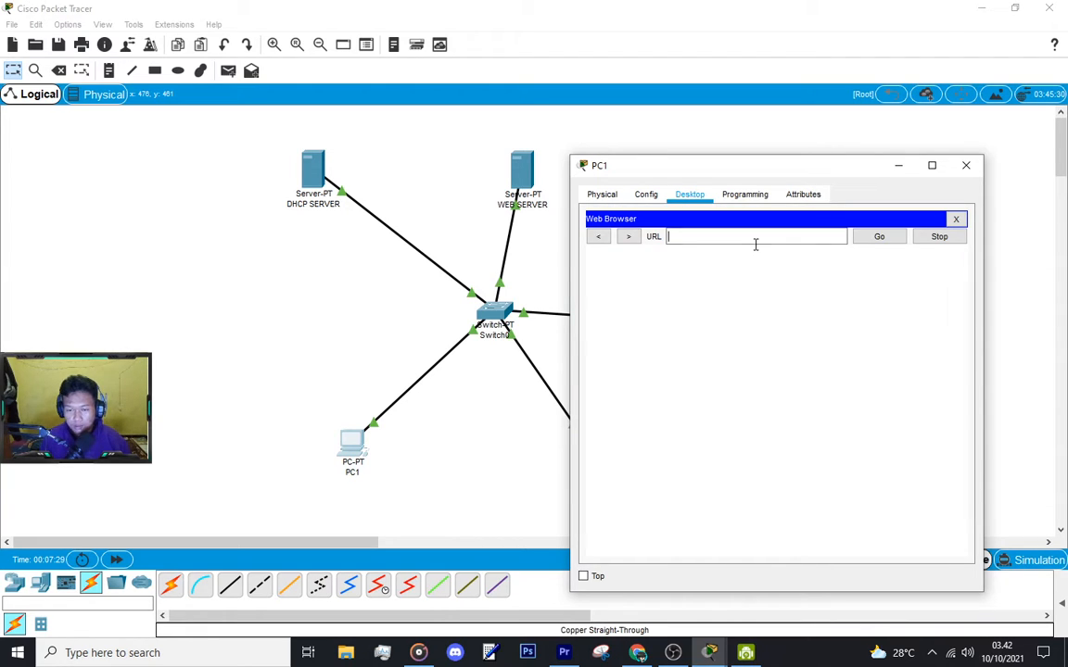
{"action": "type", "text": "19"}
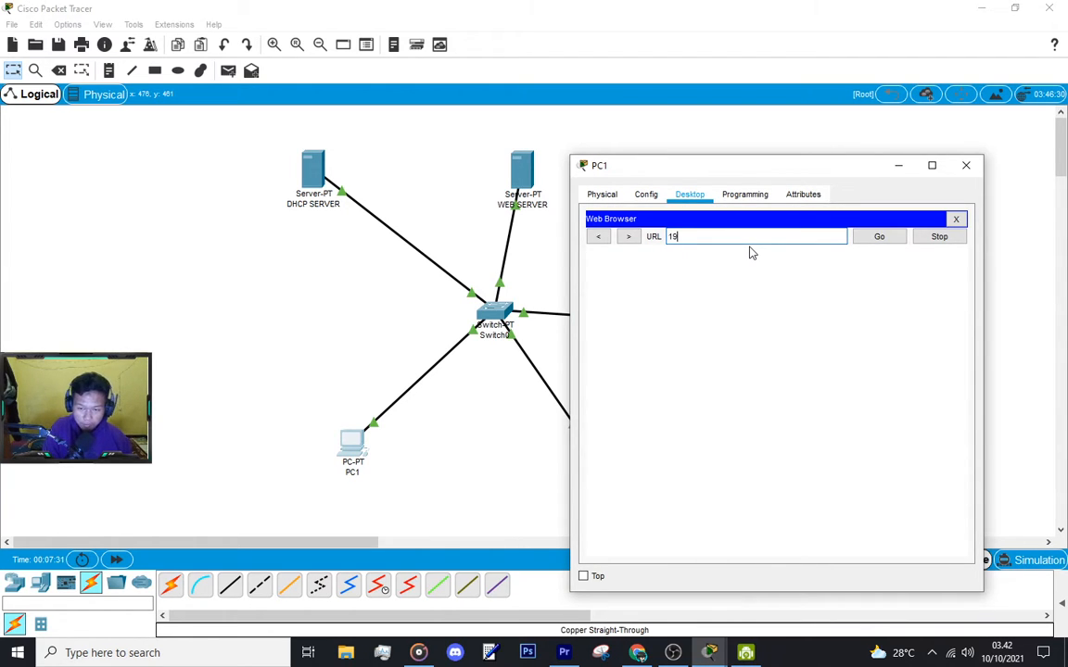
{"action": "type", "text": "2.168.1.150"}
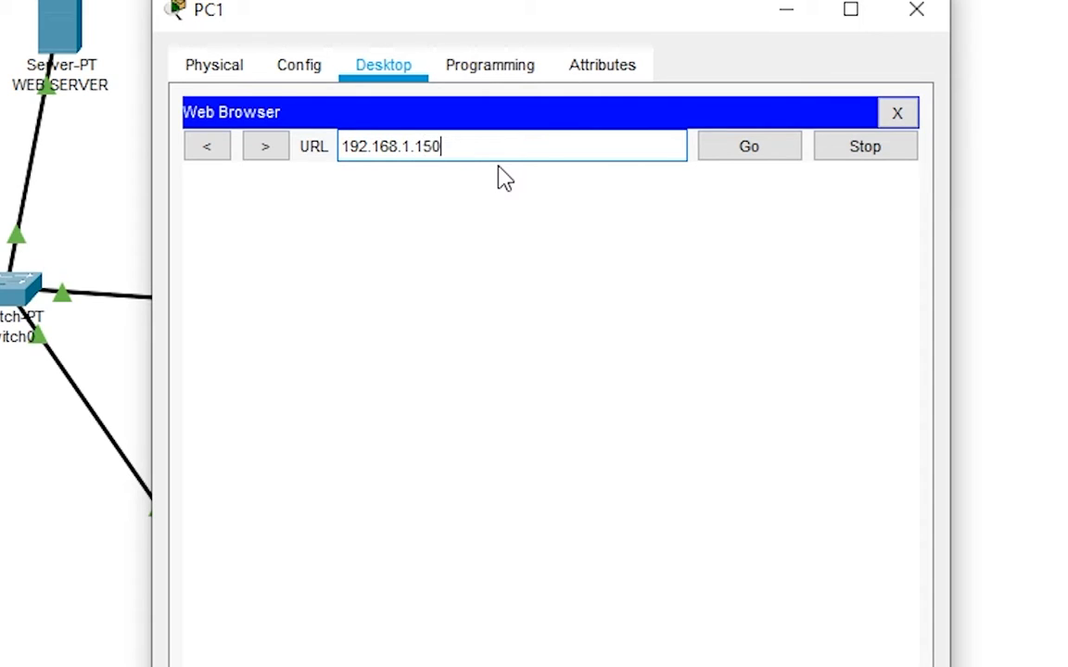
{"action": "key", "text": "Return"}
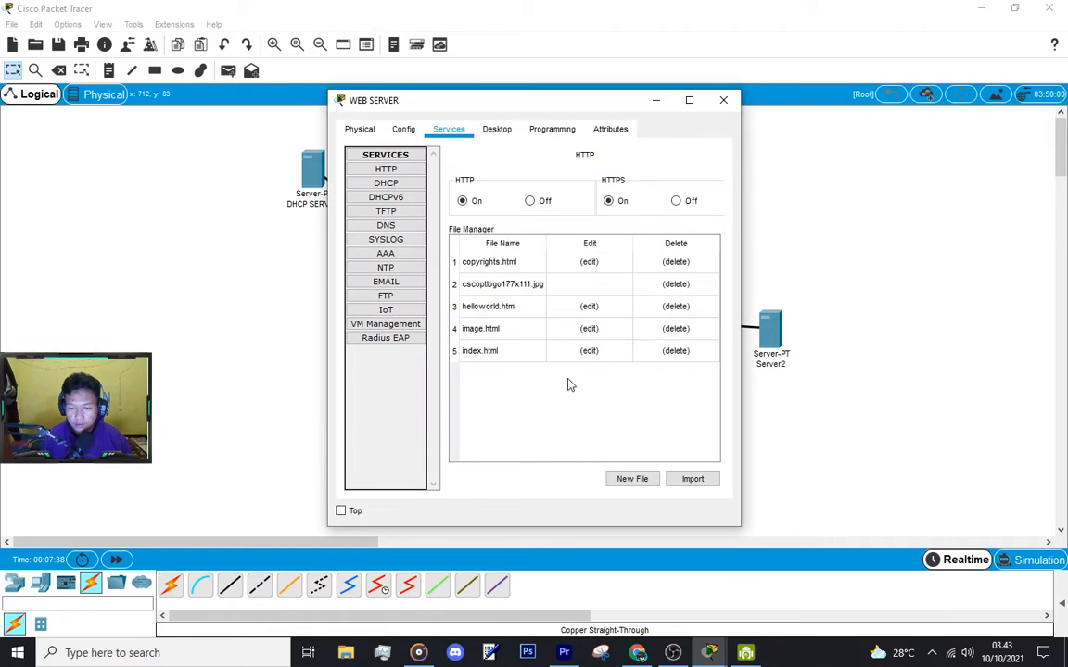
Check the page in PC1's Web Browser, closing the WEB SERVER window beforehand and PC1 when done
{"action": "left_click", "coordinate": [623, 351]}
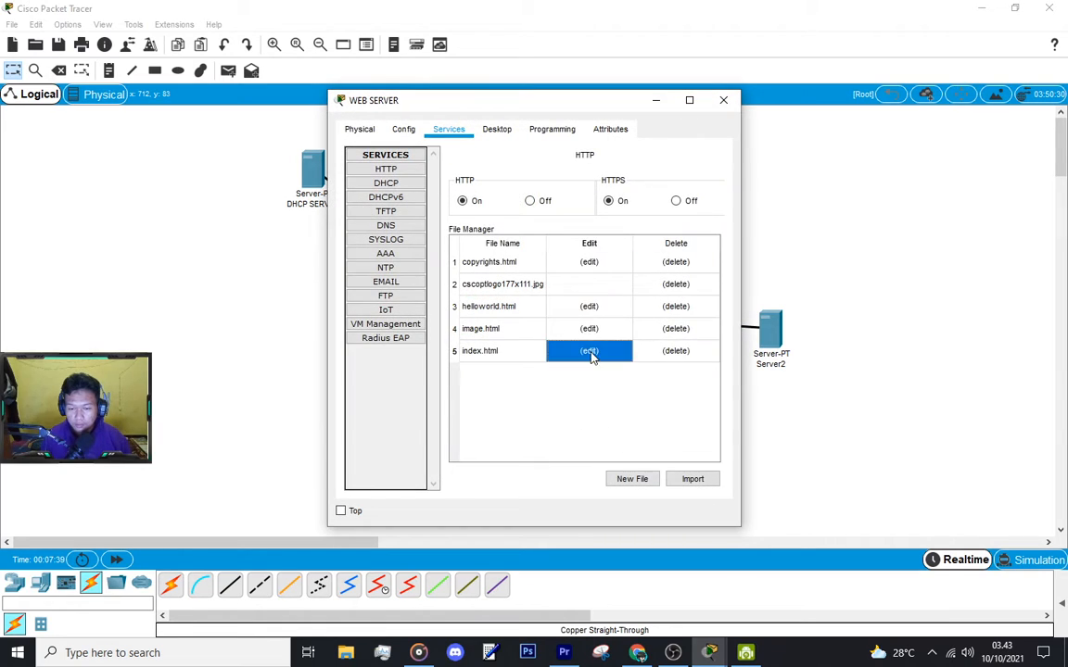
{"action": "left_click", "coordinate": [723, 99]}
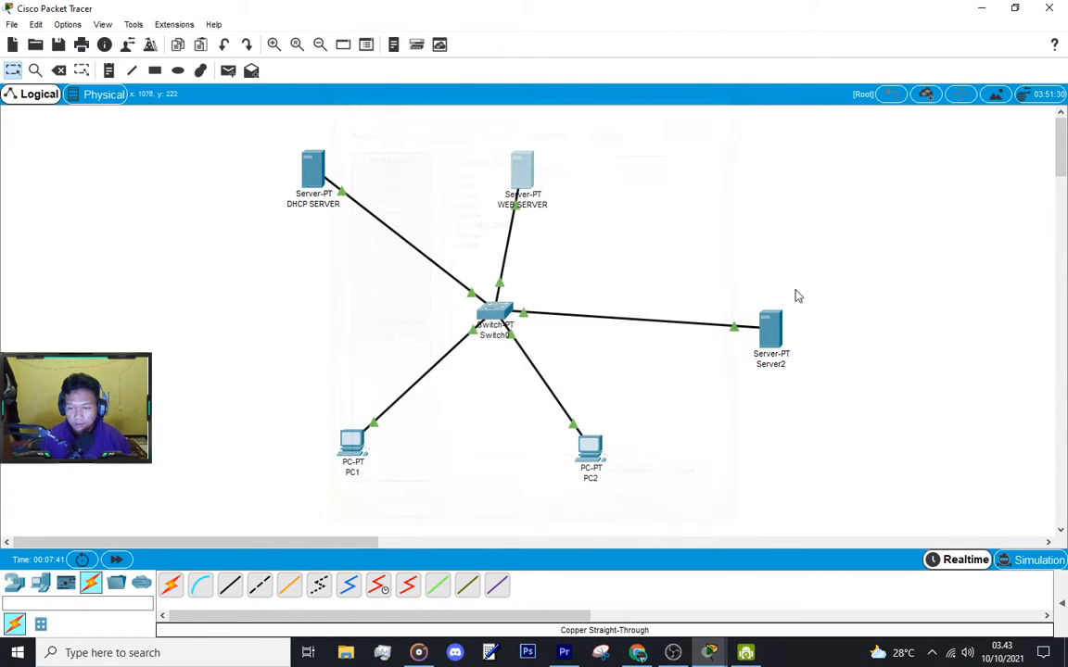
{"action": "mouse_move", "coordinate": [711, 653]}
{"action": "left_click", "coordinate": [796, 600]}
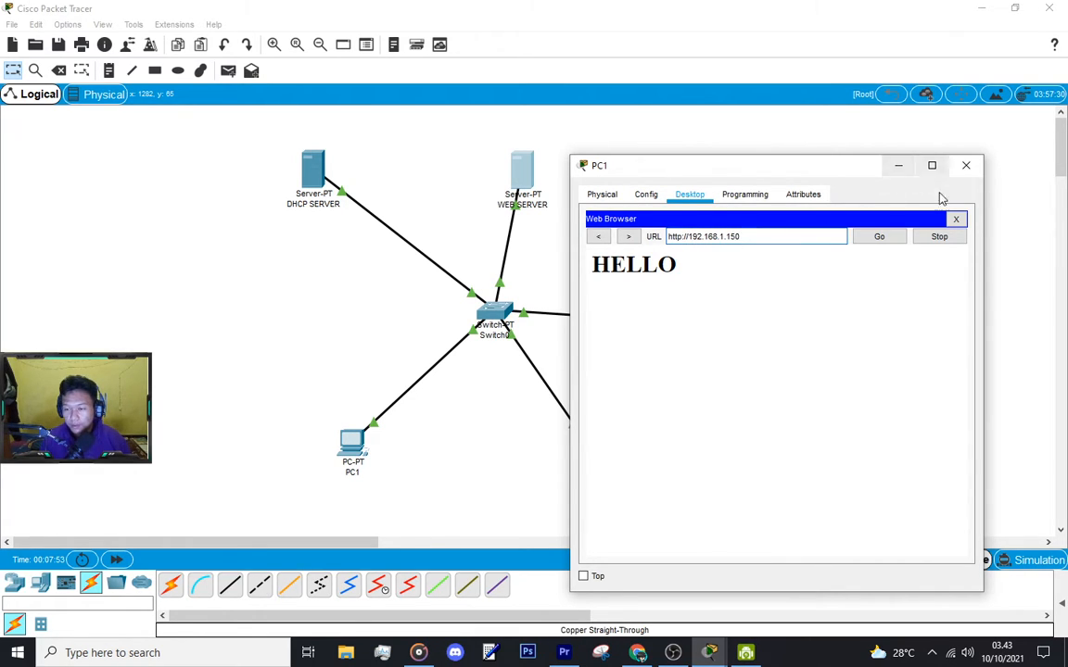
{"action": "left_click", "coordinate": [958, 219]}
{"action": "left_click", "coordinate": [966, 165]}
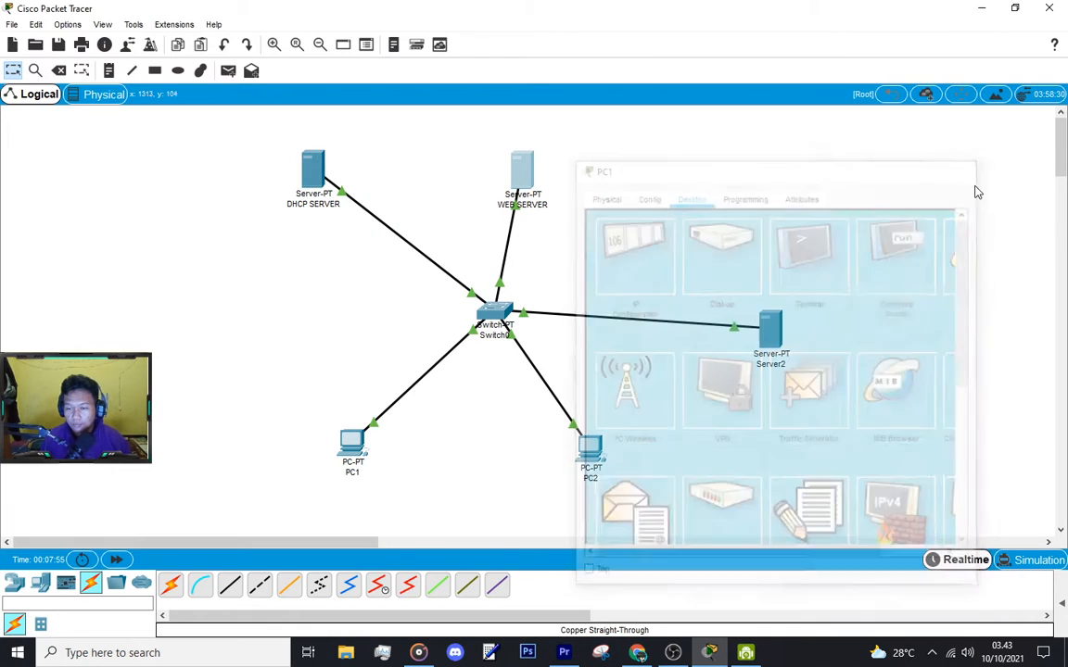
Rename Server2 as DNS SERVER
{"action": "left_click", "coordinate": [767, 284]}
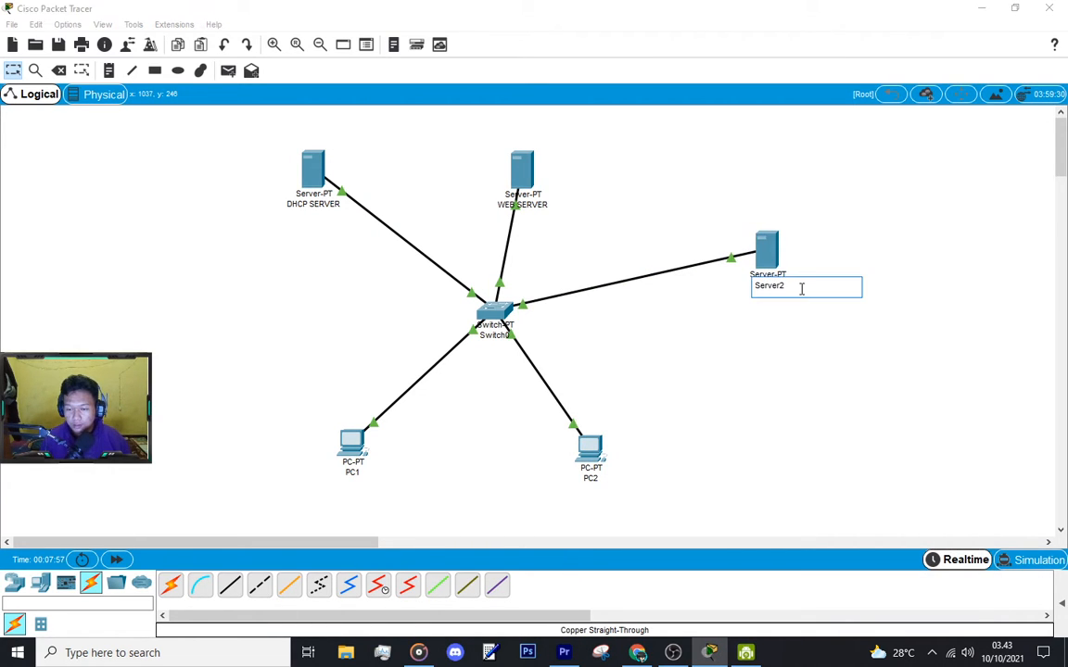
{"action": "left_click_drag", "start_coordinate": [801, 288], "coordinate": [727, 296]}
{"action": "type", "text": "d"}
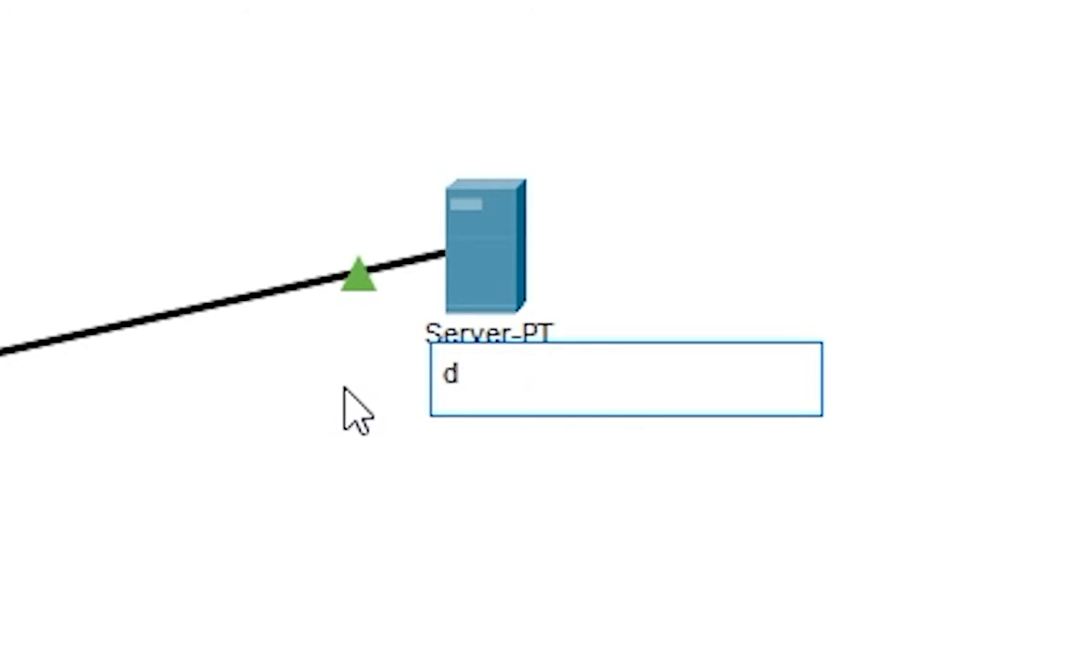
{"action": "type", "text": "ns server"}
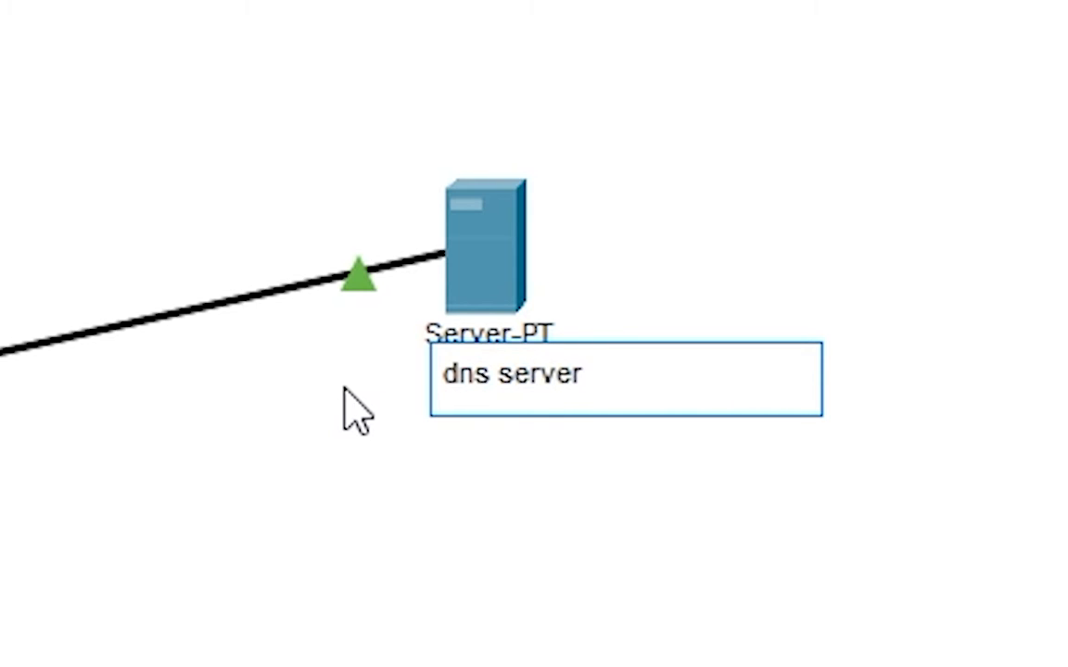
{"action": "key", "text": "BackSpace"}
{"action": "key", "text": "BackSpace"}
{"action": "key", "text": "BackSpace"}
{"action": "key", "text": "BackSpace"}
{"action": "key", "text": "BackSpace"}
{"action": "key", "text": "BackSpace"}
{"action": "key", "text": "BackSpace"}
{"action": "key", "text": "BackSpace"}
{"action": "key", "text": "BackSpace"}
{"action": "key", "text": "BackSpace"}
{"action": "type", "text": "DNS"}
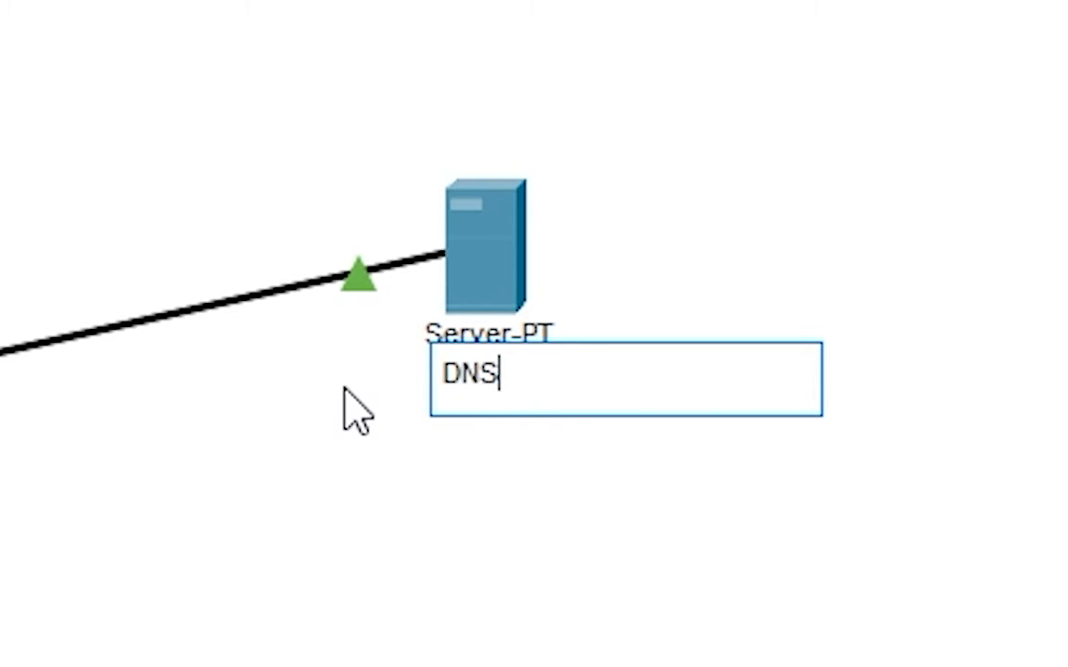
{"action": "type", "text": " SERVER"}
{"action": "key", "text": "Return"}
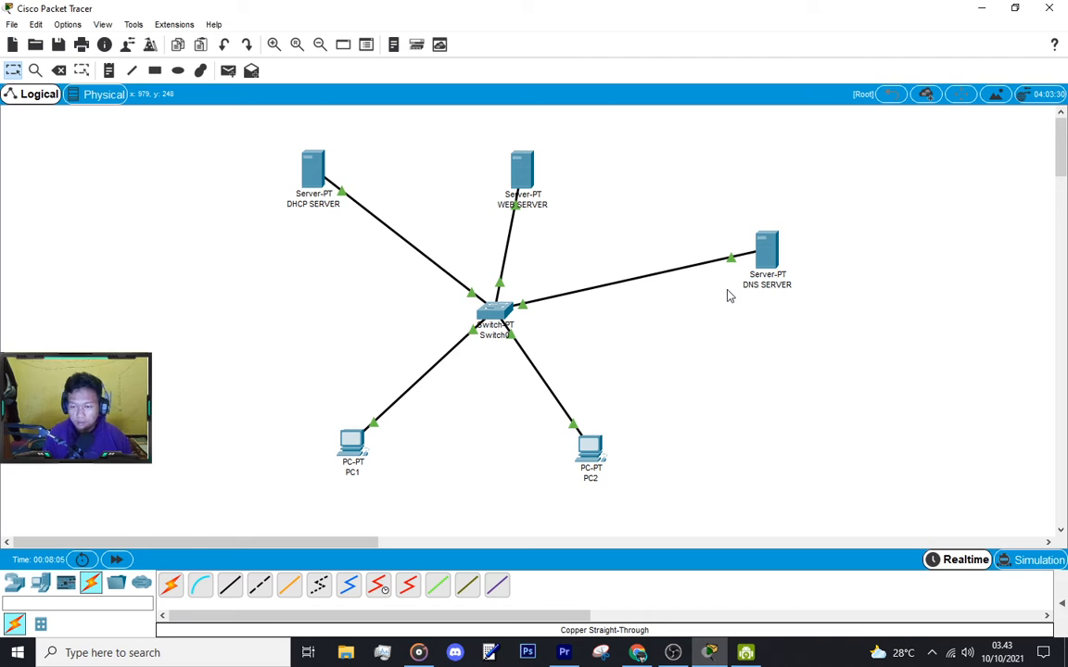
Move the DNS SERVER nearer the WEB SERVER and set its static IP address to 192.168.1.200 with subnet mask 255.255.255.0
{"action": "left_click_drag", "start_coordinate": [769, 250], "coordinate": [714, 195]}
{"action": "left_click", "coordinate": [714, 194]}
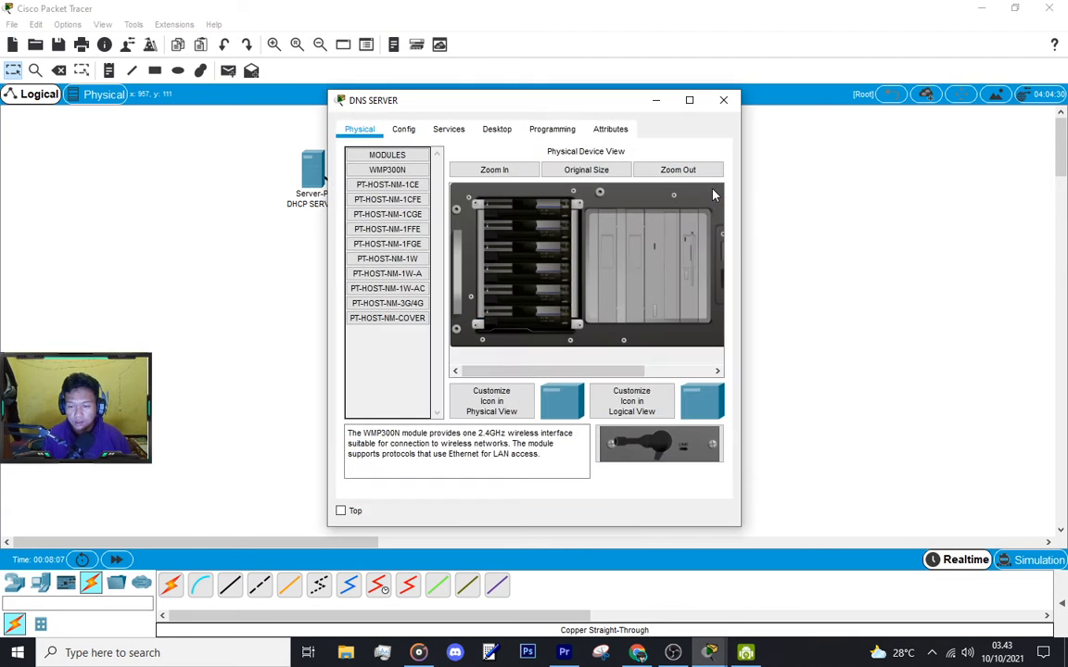
{"action": "left_click", "coordinate": [497, 129]}
{"action": "left_click", "coordinate": [377, 173]}
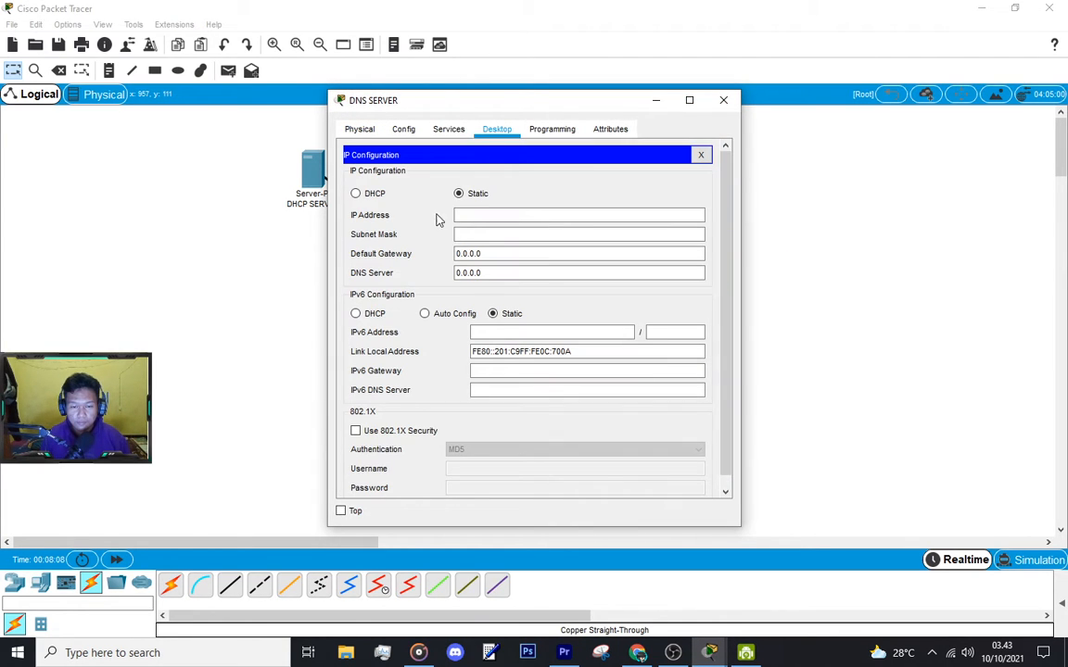
{"action": "left_click", "coordinate": [568, 216]}
{"action": "type", "text": "192.168"}
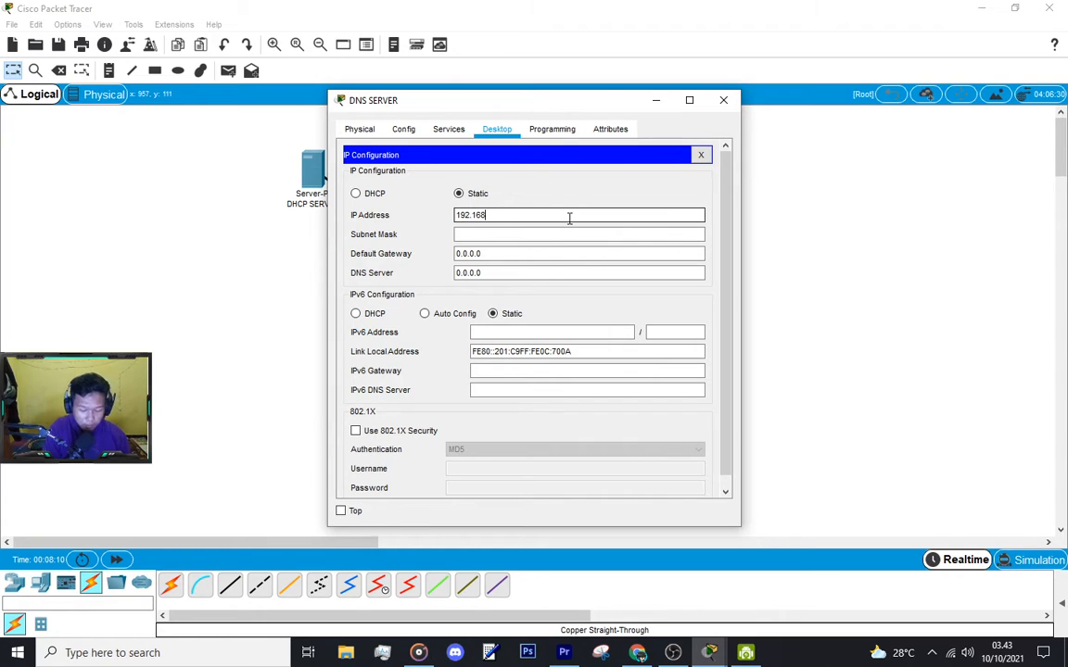
{"action": "type", "text": ".1.200"}
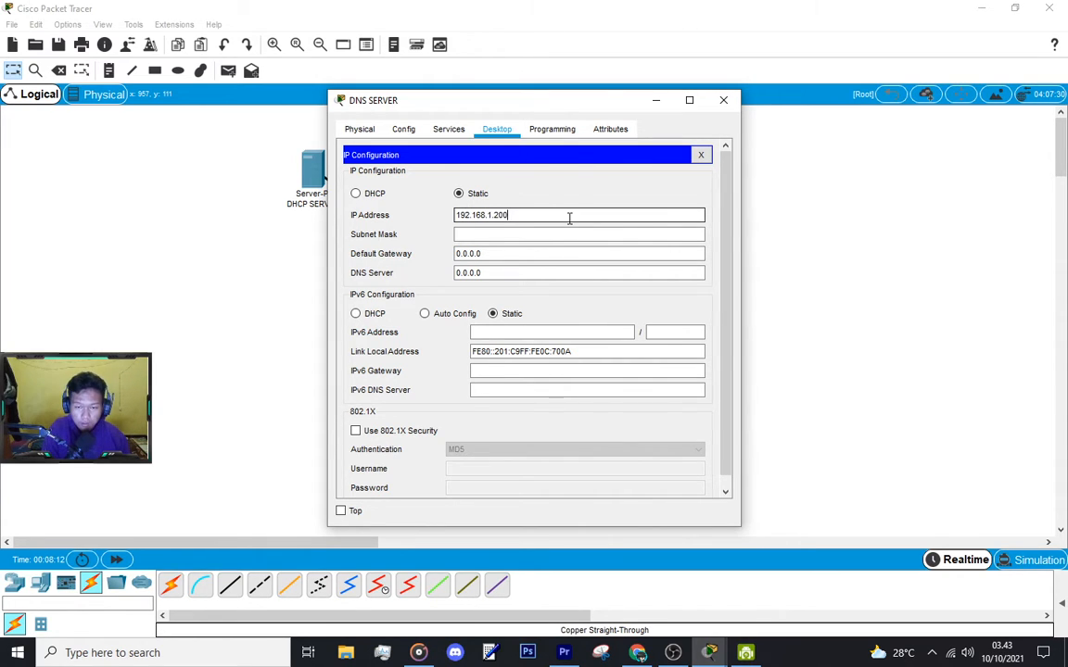
{"action": "left_click", "coordinate": [590, 233]}
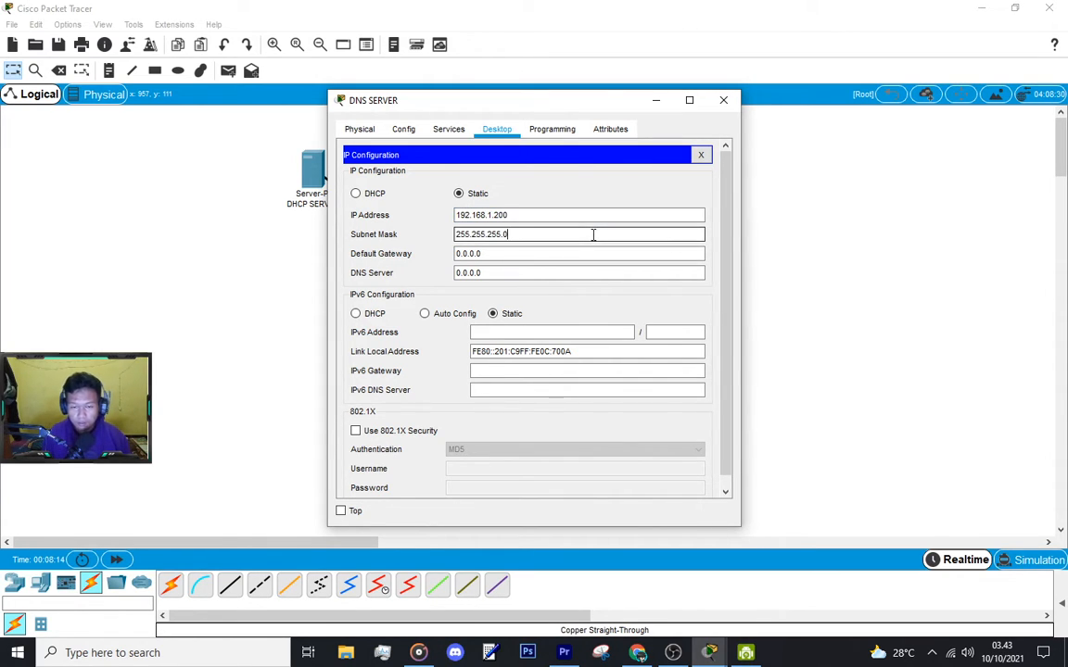
{"action": "left_click", "coordinate": [438, 132]}
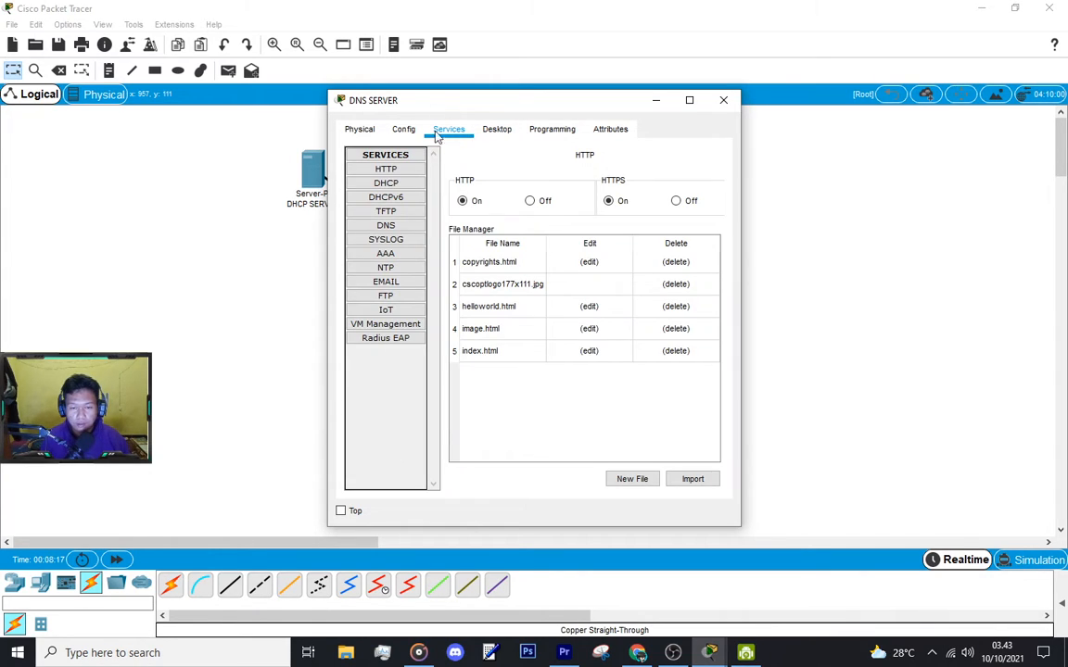
{"action": "left_click", "coordinate": [411, 226]}
{"action": "left_click", "coordinate": [552, 222]}
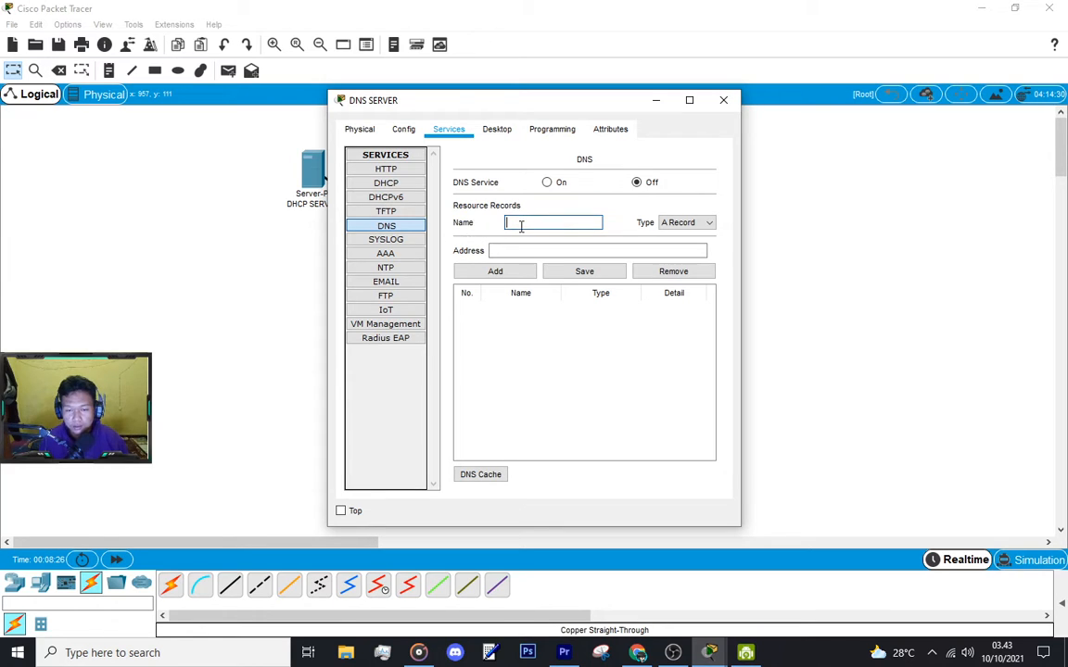
{"action": "type", "text": "W"}
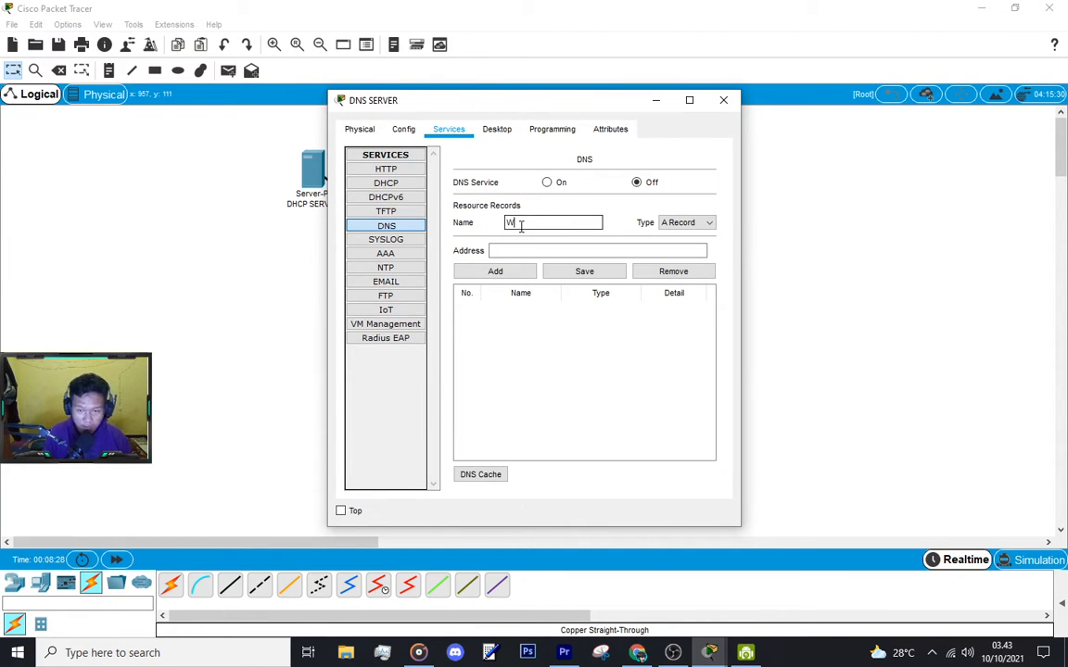
{"action": "type", "text": "WW"}
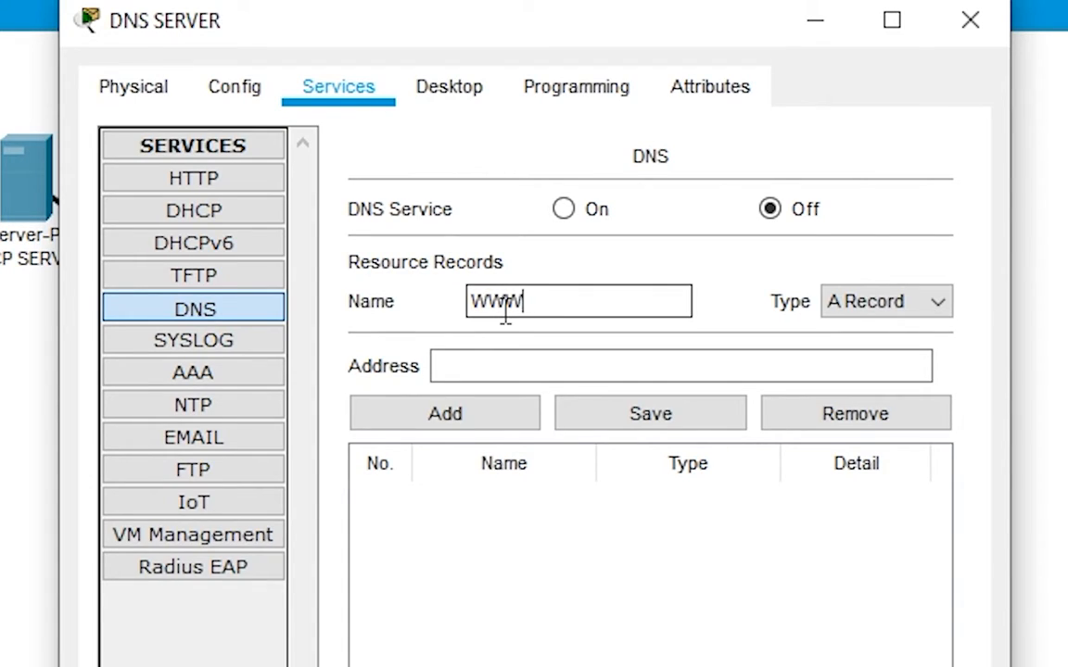
{"action": "key", "text": "BackSpace"}
{"action": "key", "text": "BackSpace"}
{"action": "key", "text": "BackSpace"}
{"action": "type", "text": "www.tugassya"}
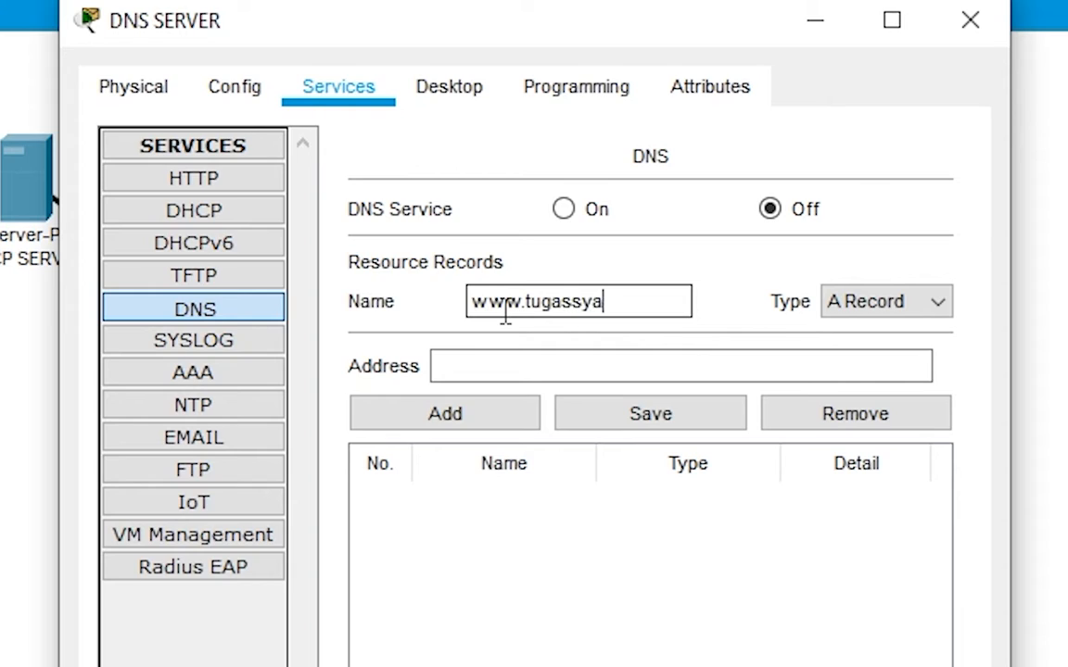
{"action": "key", "text": "BackSpace"}
{"action": "type", "text": "aya.com"}
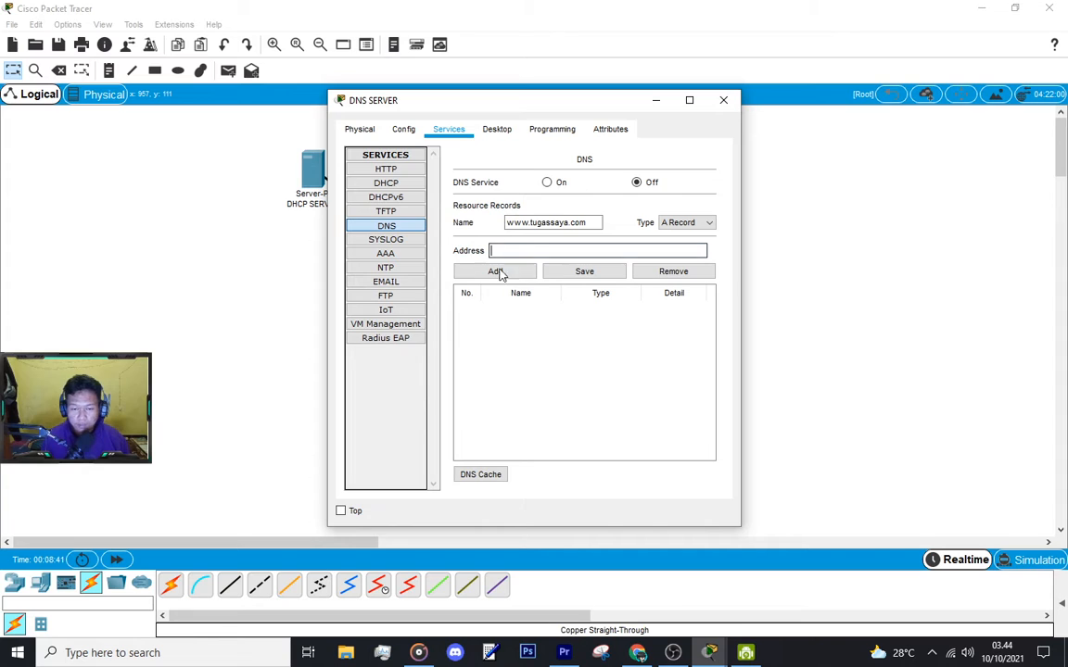
Set the record's address to 192.168.1.150 and add it to the DNS resource records as an A Record
{"action": "left_click", "coordinate": [468, 355]}
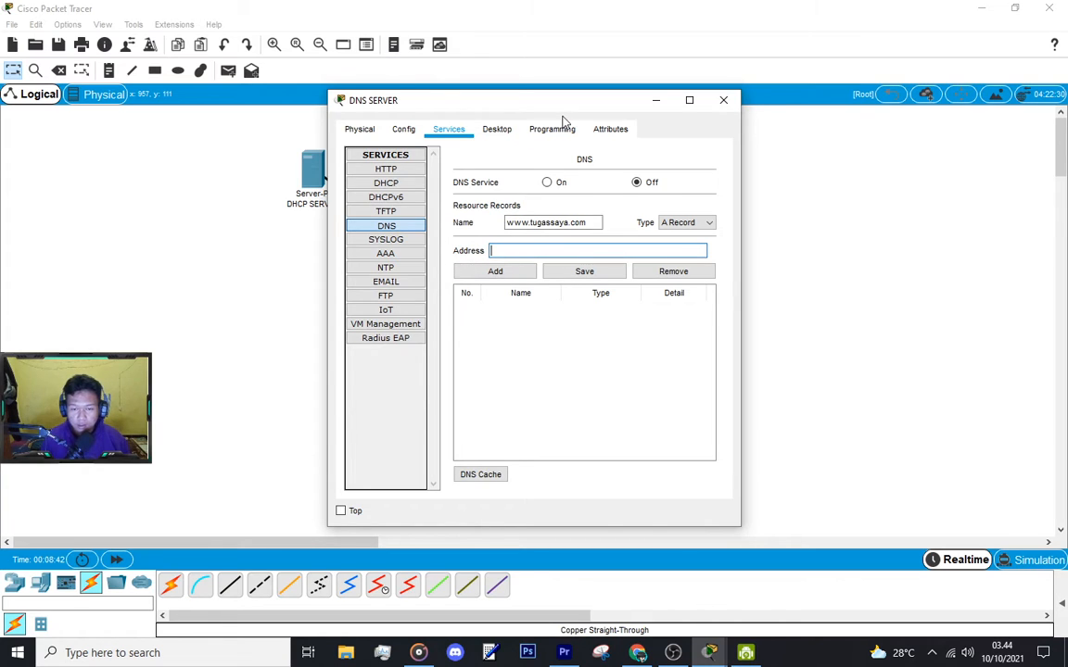
{"action": "left_click_drag", "start_coordinate": [561, 102], "coordinate": [637, 218]}
{"action": "type", "text": "1"}
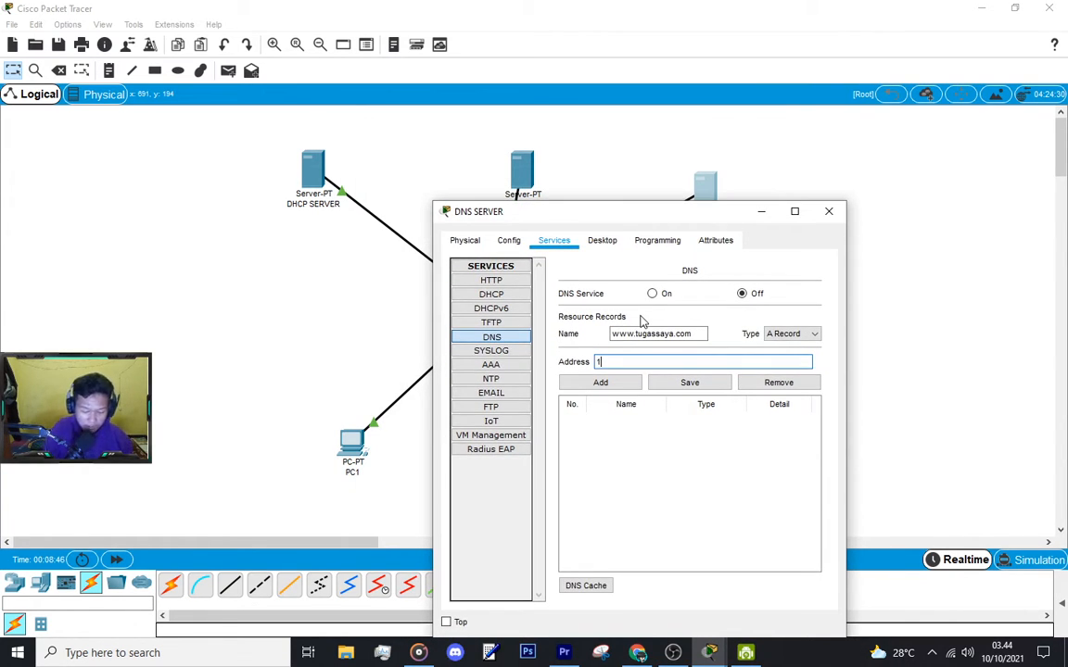
{"action": "type", "text": "92.168"}
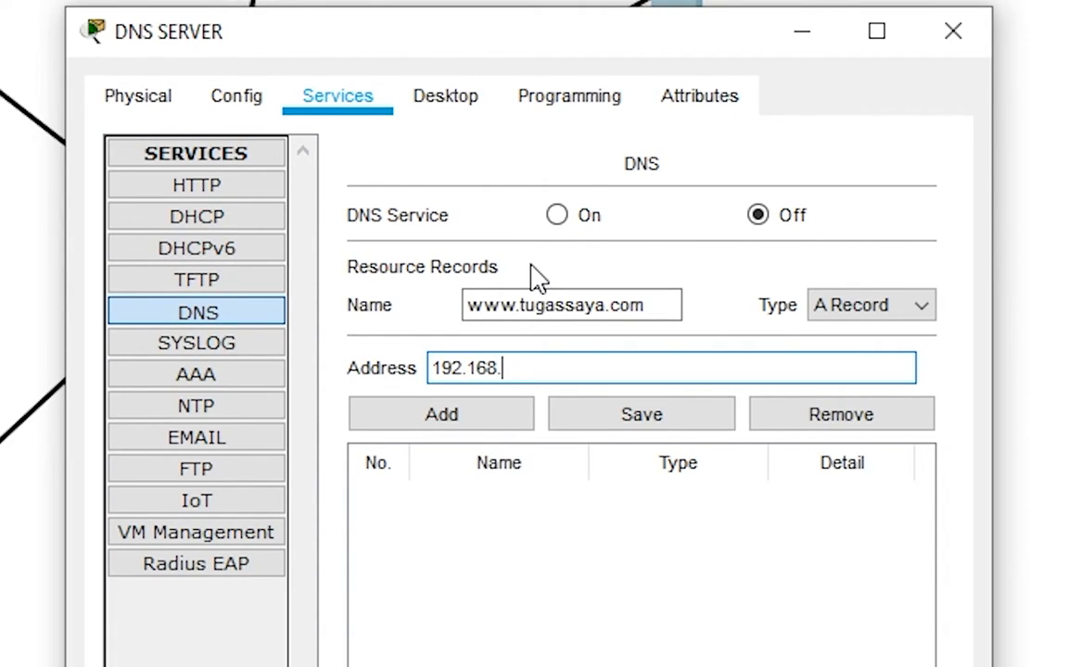
{"action": "type", "text": ".1.150"}
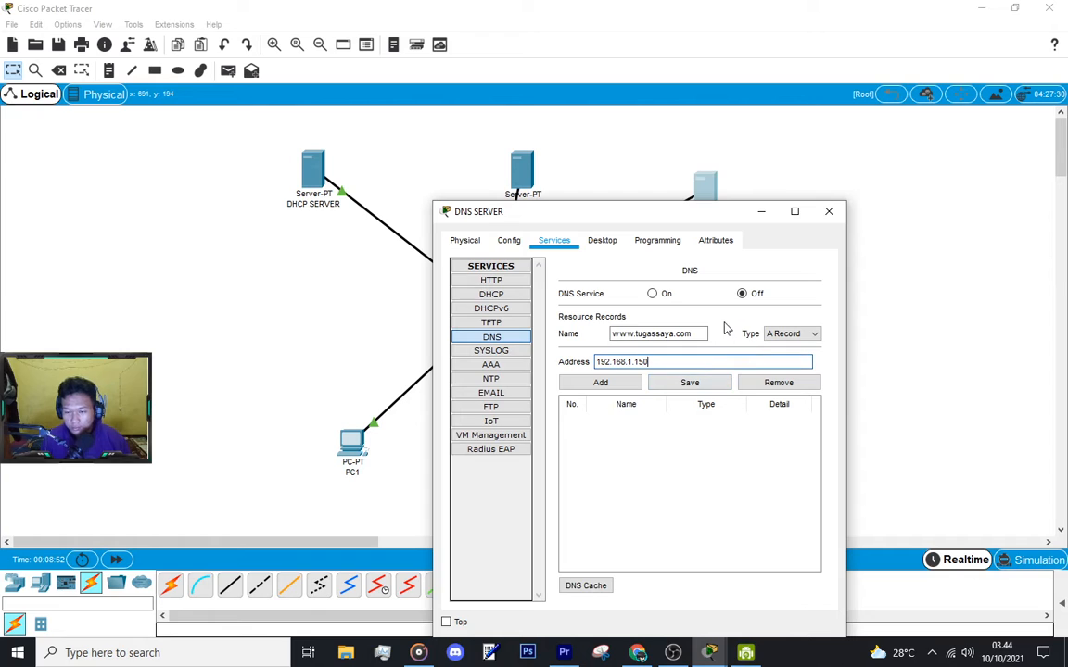
{"action": "left_click", "coordinate": [600, 382]}
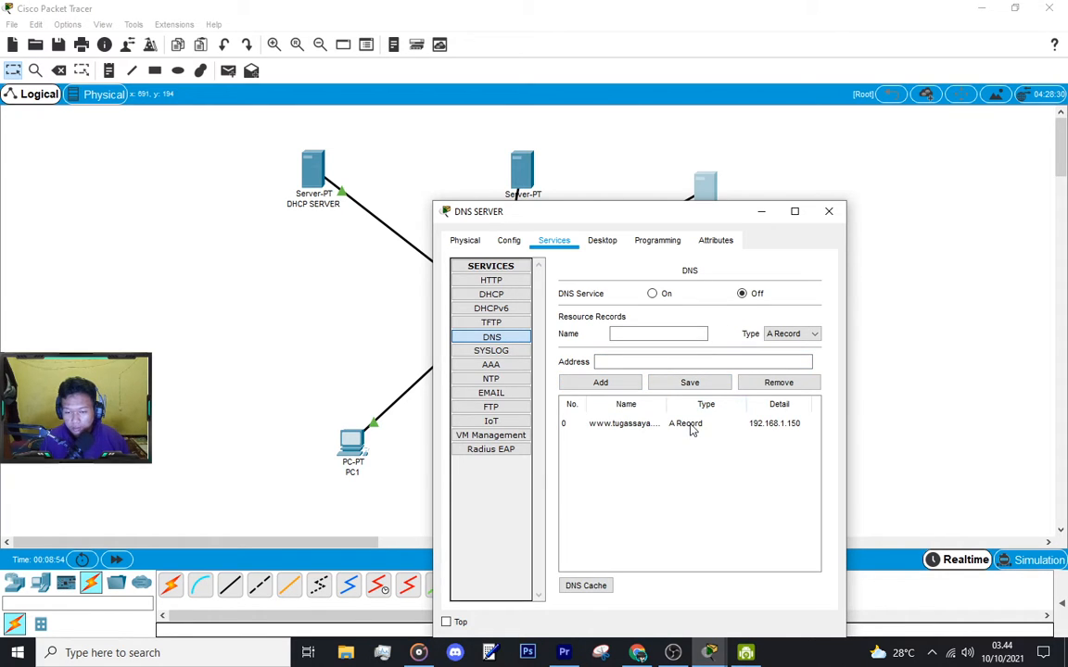
{"action": "left_click", "coordinate": [675, 425]}
{"action": "left_click", "coordinate": [690, 383]}
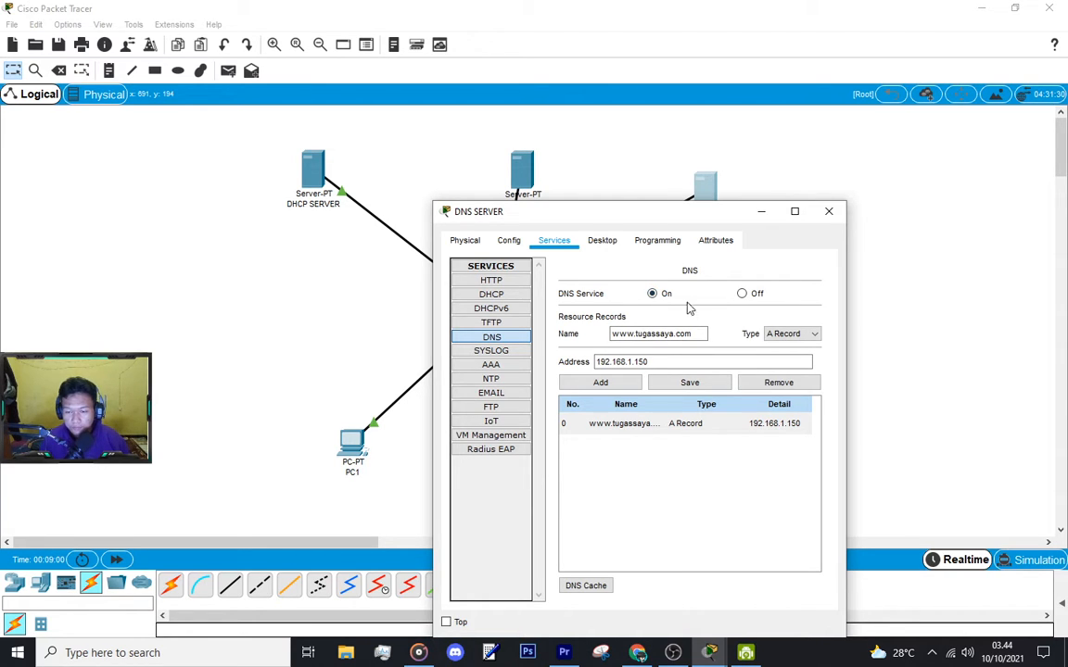
{"action": "left_click", "coordinate": [829, 212]}
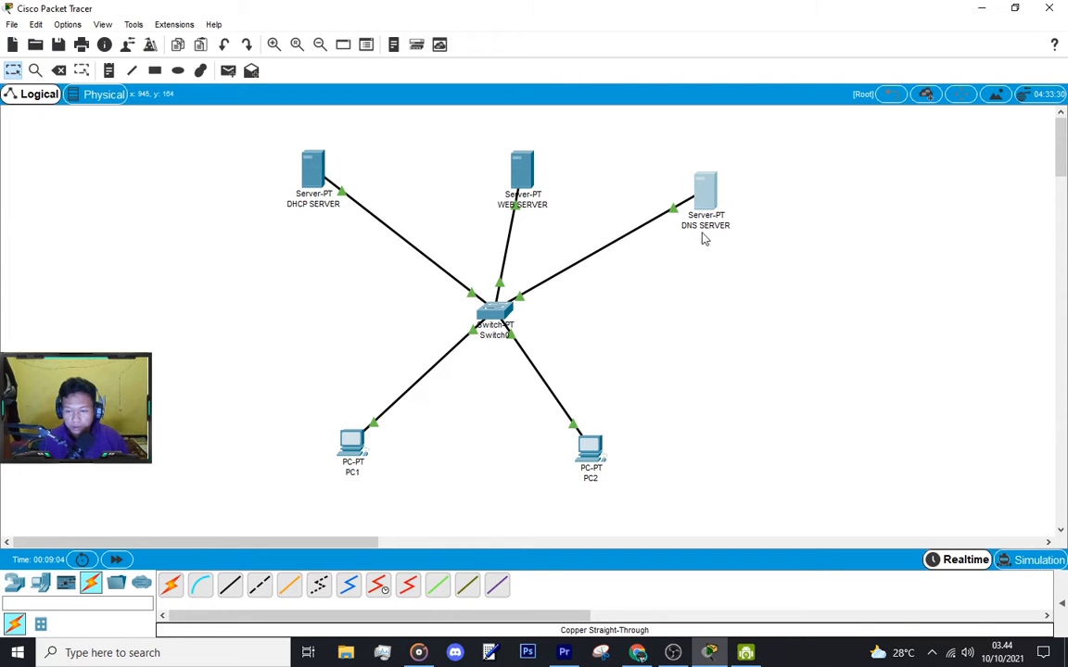
Ping the DNS SERVER at 192.168.1.200 from PC1's command prompt, and close the prompt
{"action": "left_click", "coordinate": [352, 442]}
{"action": "left_click", "coordinate": [676, 210]}
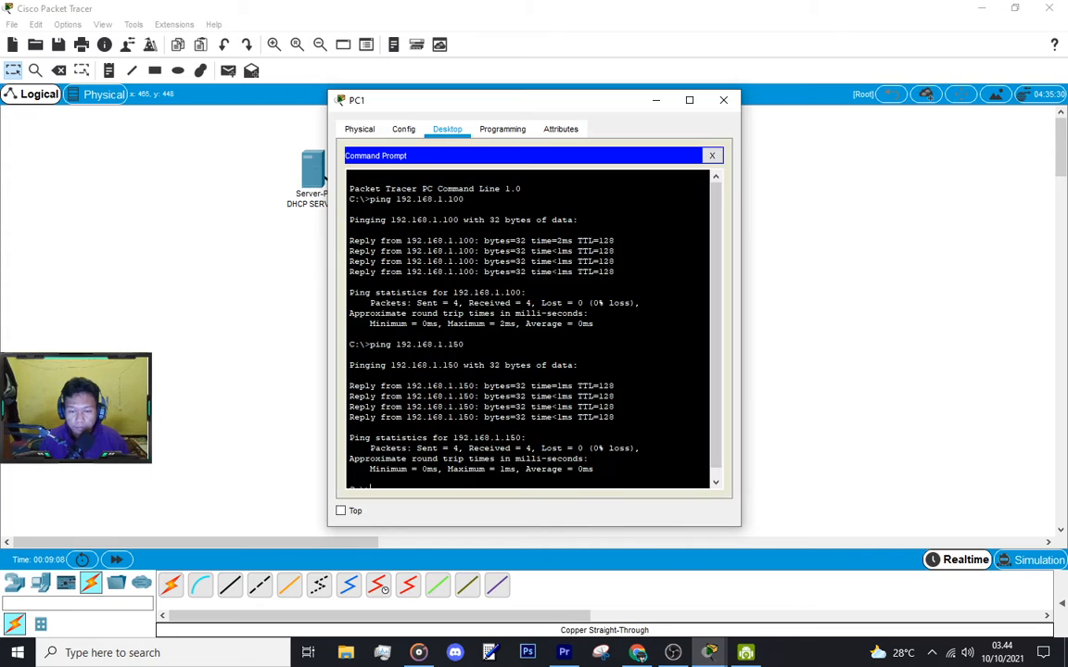
{"action": "key", "text": "Up"}
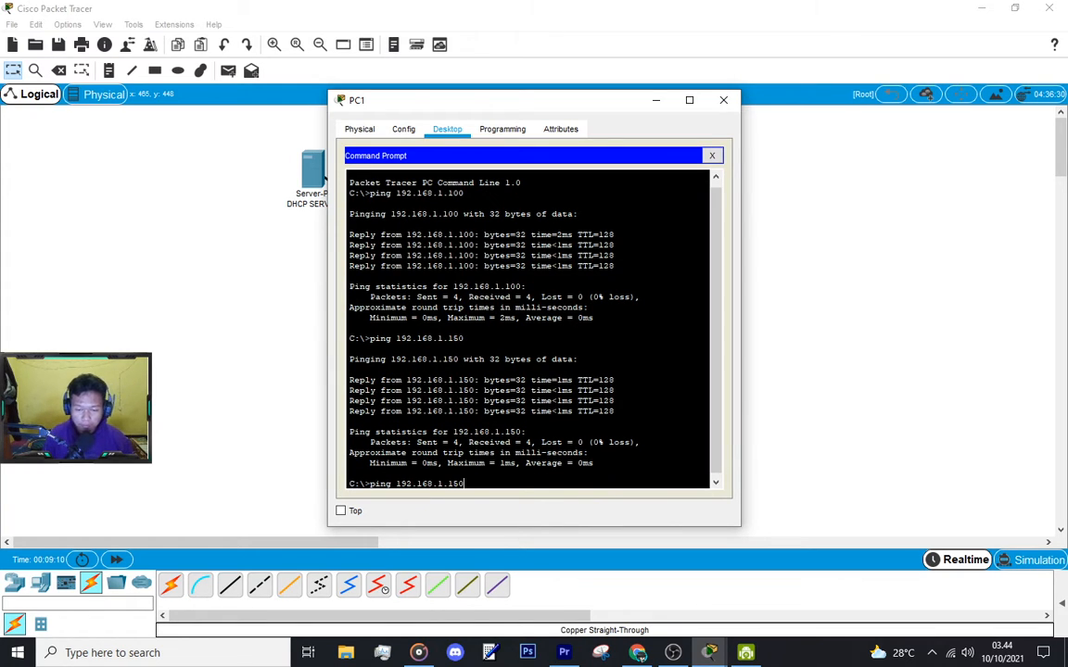
{"action": "key", "text": "BackSpace"}
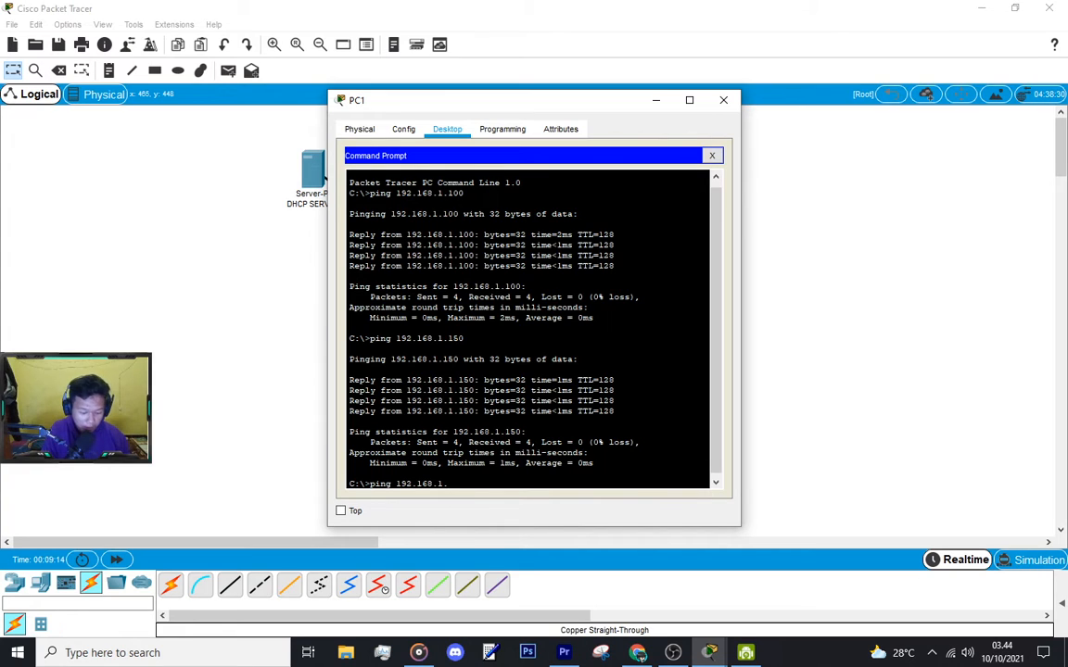
{"action": "type", "text": "200"}
{"action": "key", "text": "Return"}
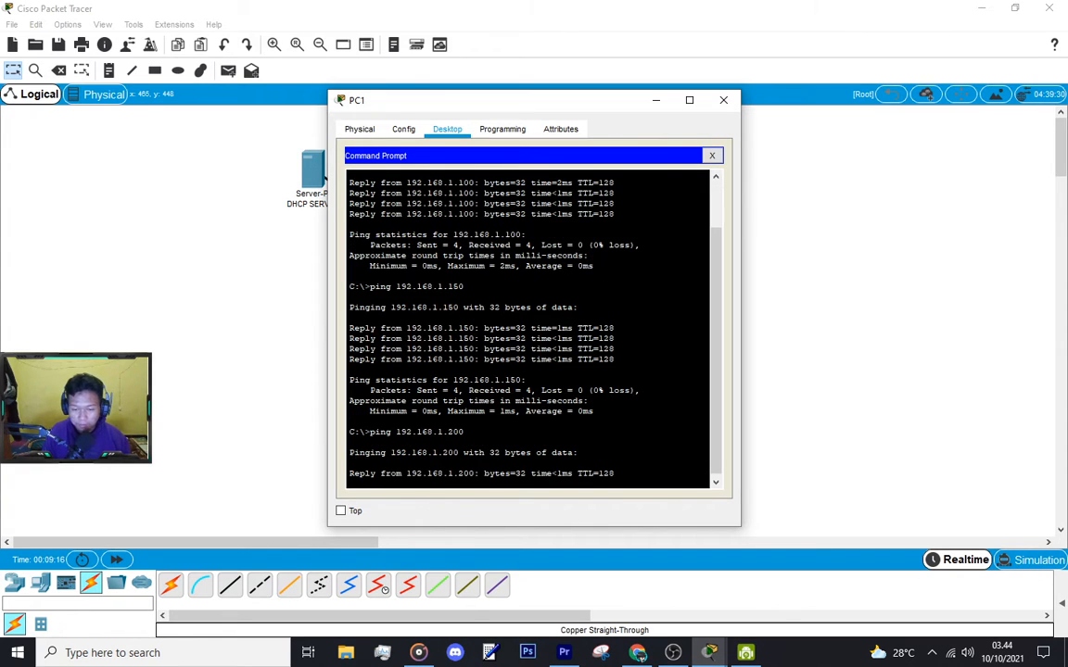
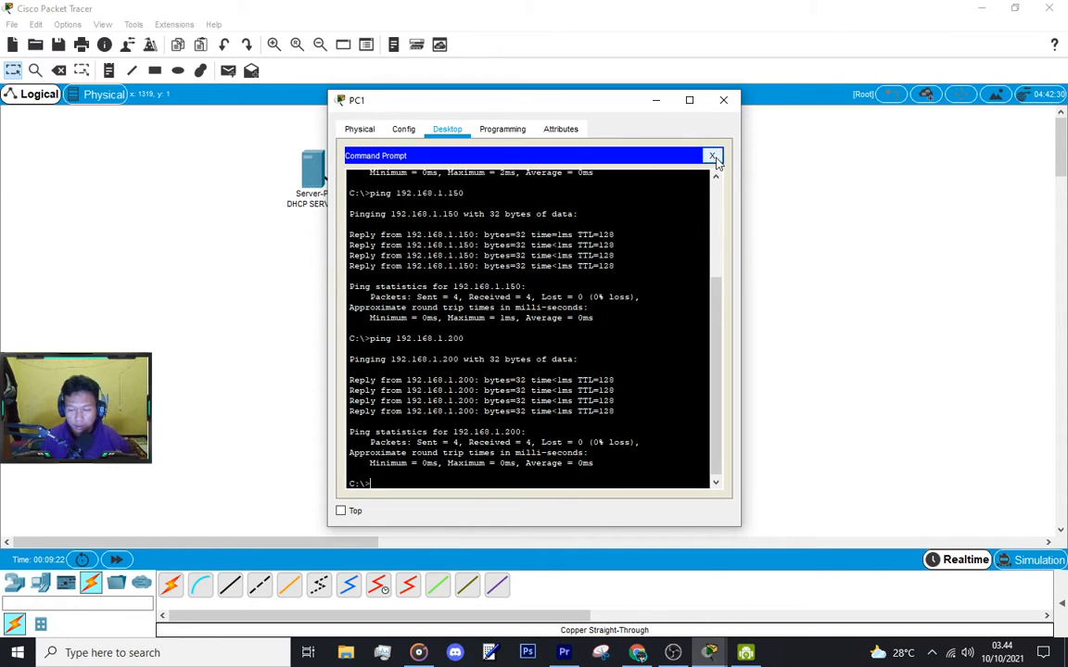
{"action": "left_click", "coordinate": [712, 157]}
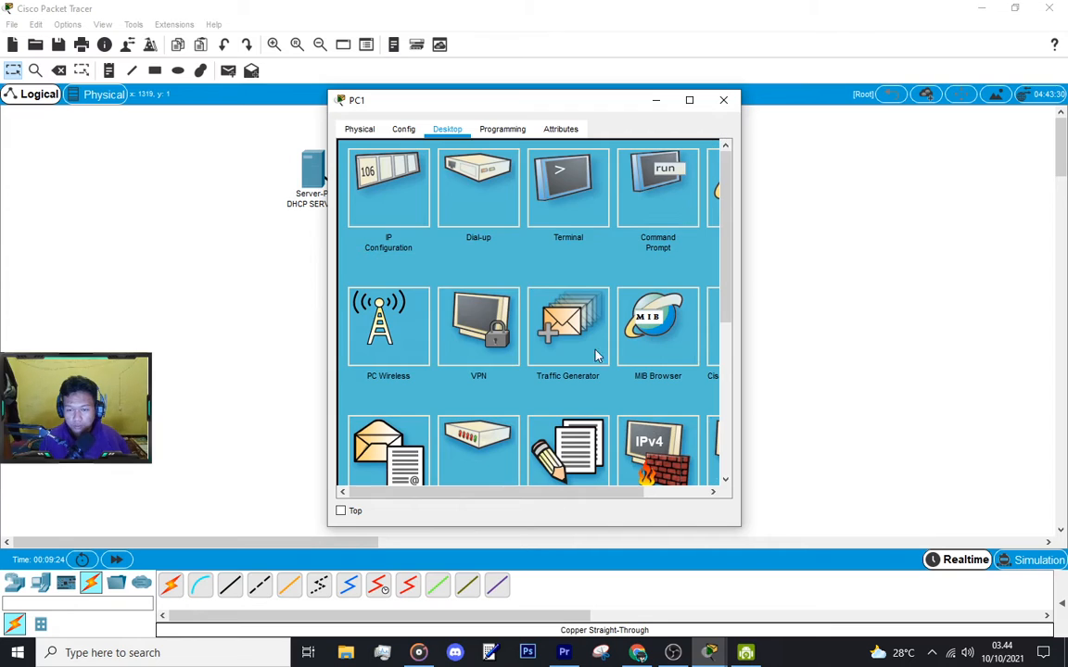
{"action": "left_click_drag", "start_coordinate": [525, 493], "coordinate": [630, 492]}
{"action": "left_click", "coordinate": [672, 183]}
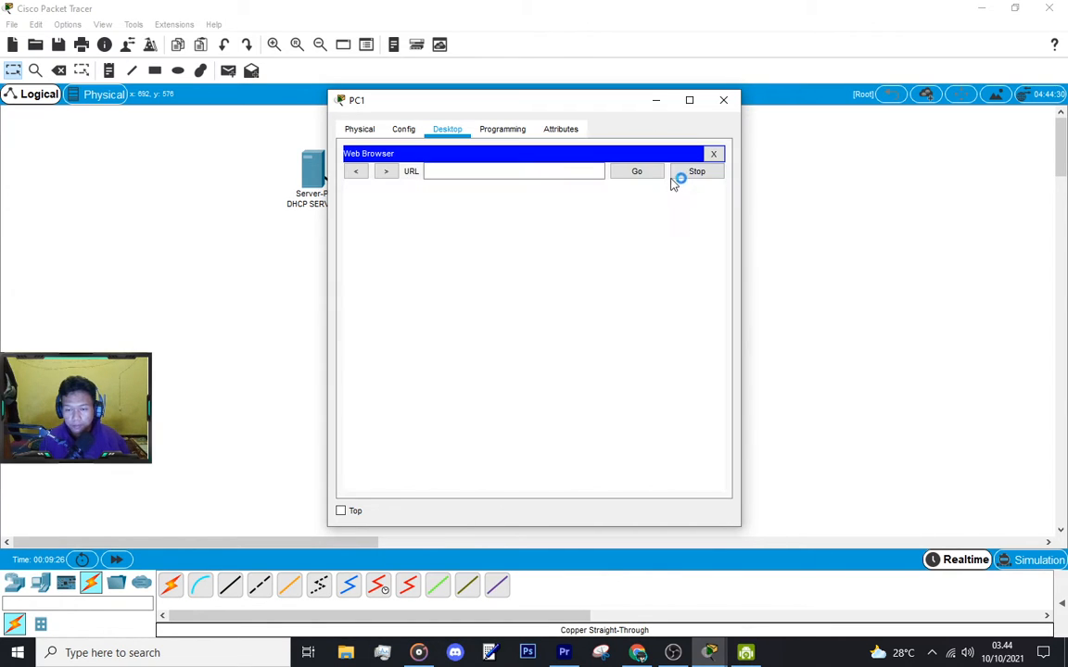
{"action": "left_click", "coordinate": [542, 172]}
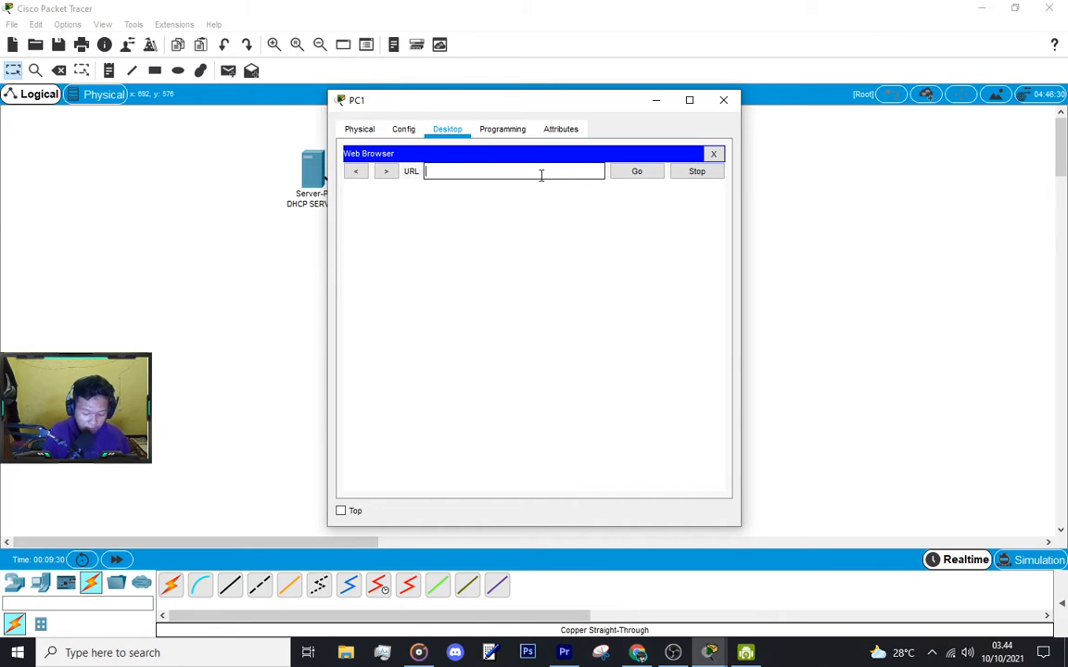
{"action": "type", "text": "www"}
{"action": "type", "text": ".tugassaya."}
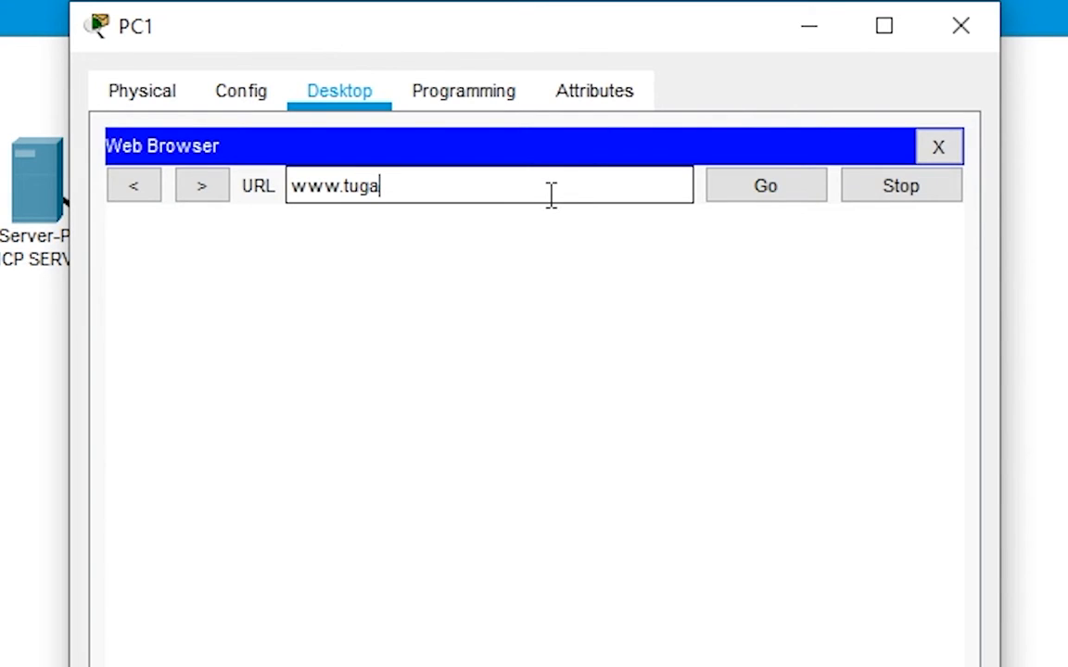
{"action": "type", "text": "com"}
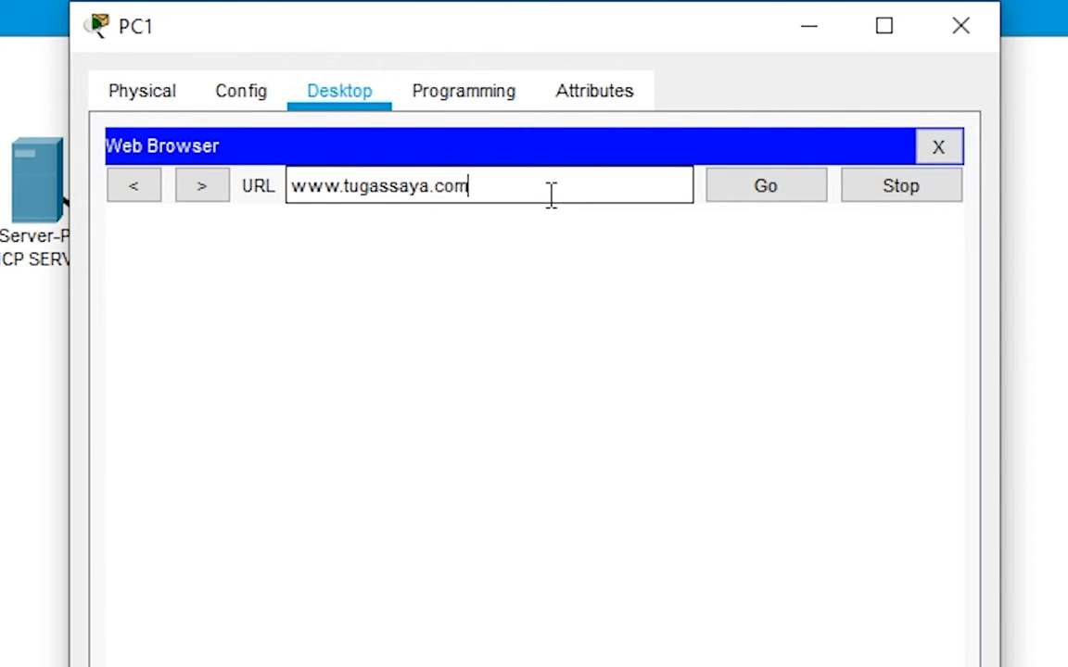
{"action": "key", "text": "Return"}
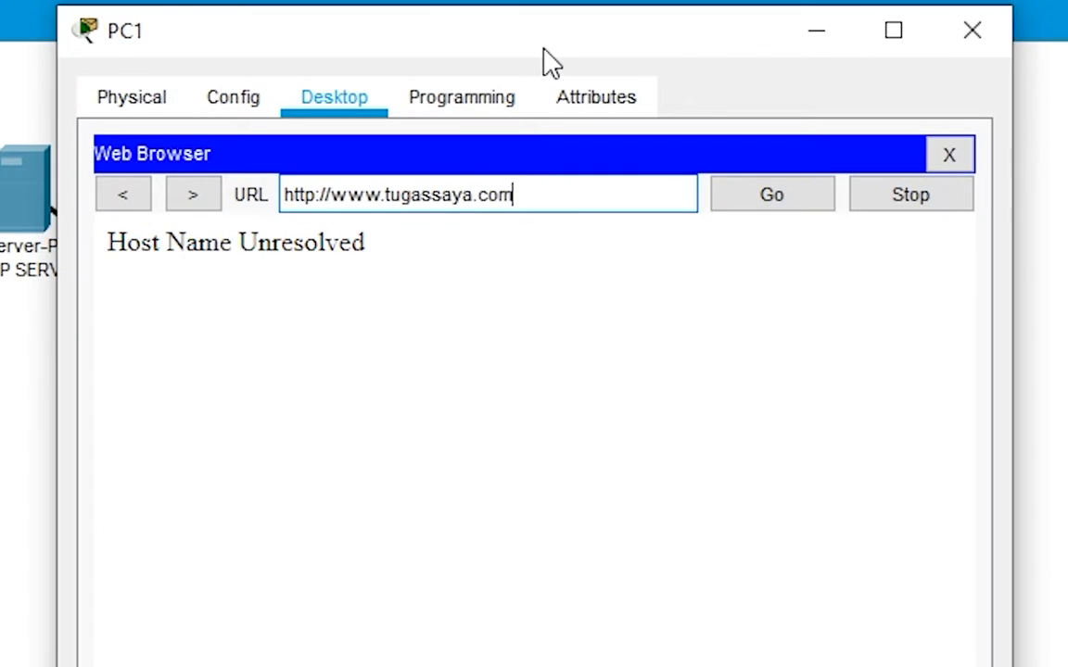
{"action": "left_click_drag", "start_coordinate": [541, 113], "coordinate": [884, 281]}
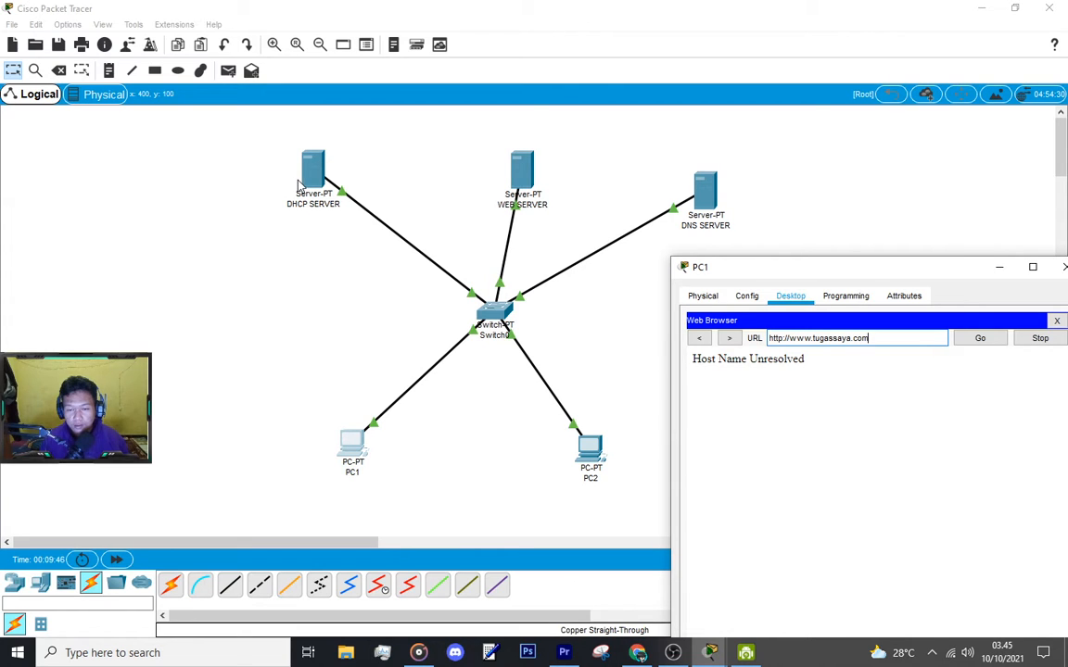
Set the DNS server address in the WEB SERVER's IP configuration to 192.168.1.200
{"action": "left_click", "coordinate": [524, 174]}
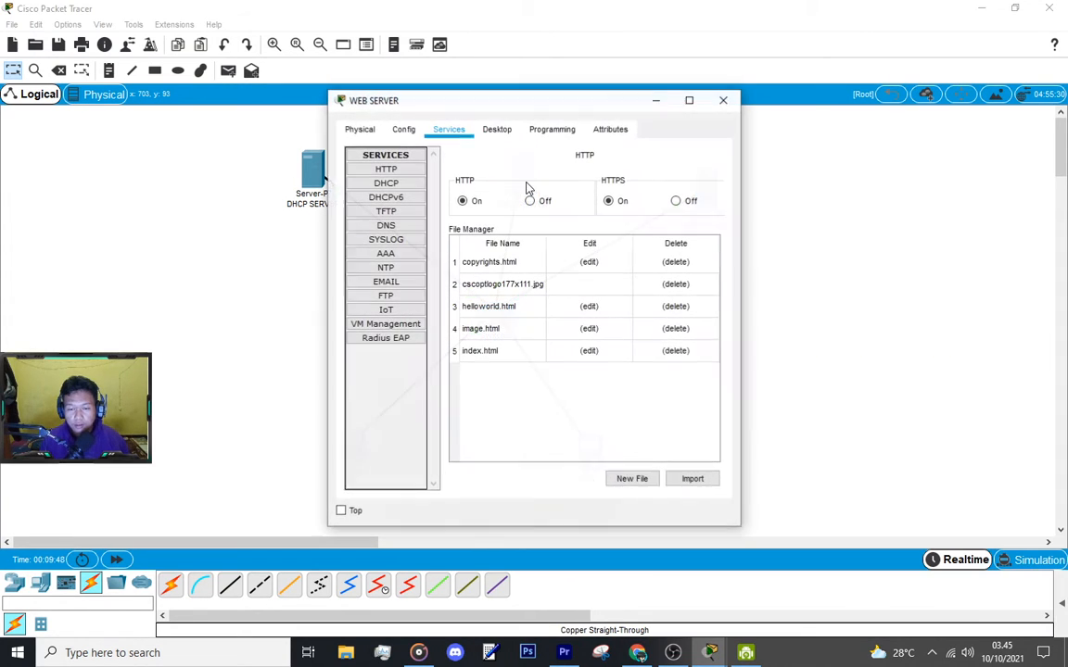
{"action": "left_click", "coordinate": [497, 129]}
{"action": "left_click", "coordinate": [361, 171]}
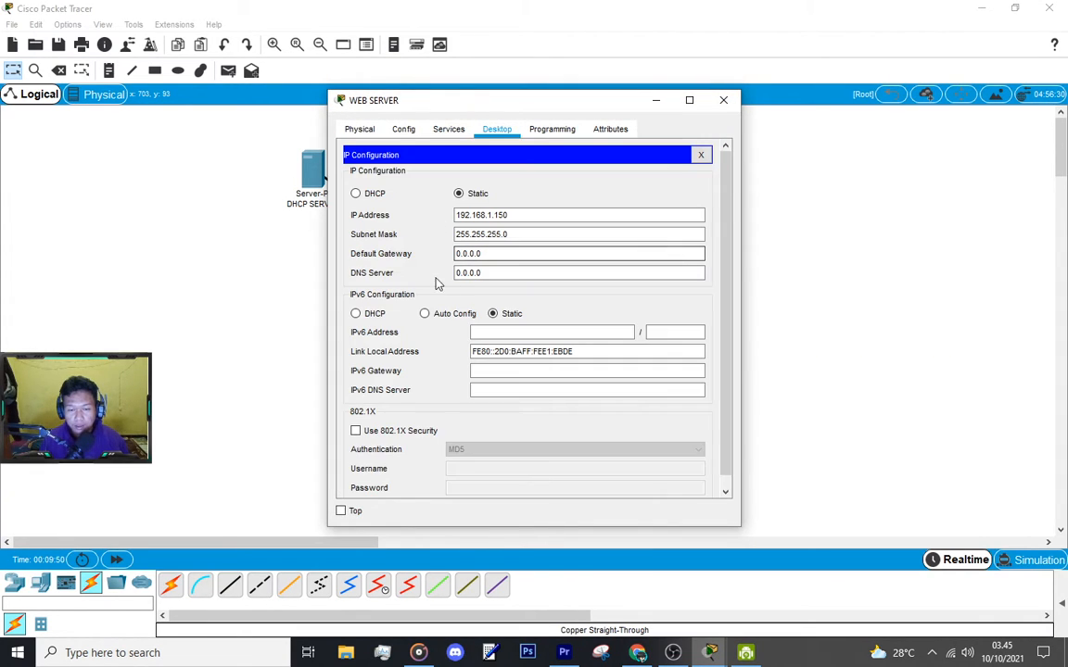
{"action": "left_click", "coordinate": [490, 274]}
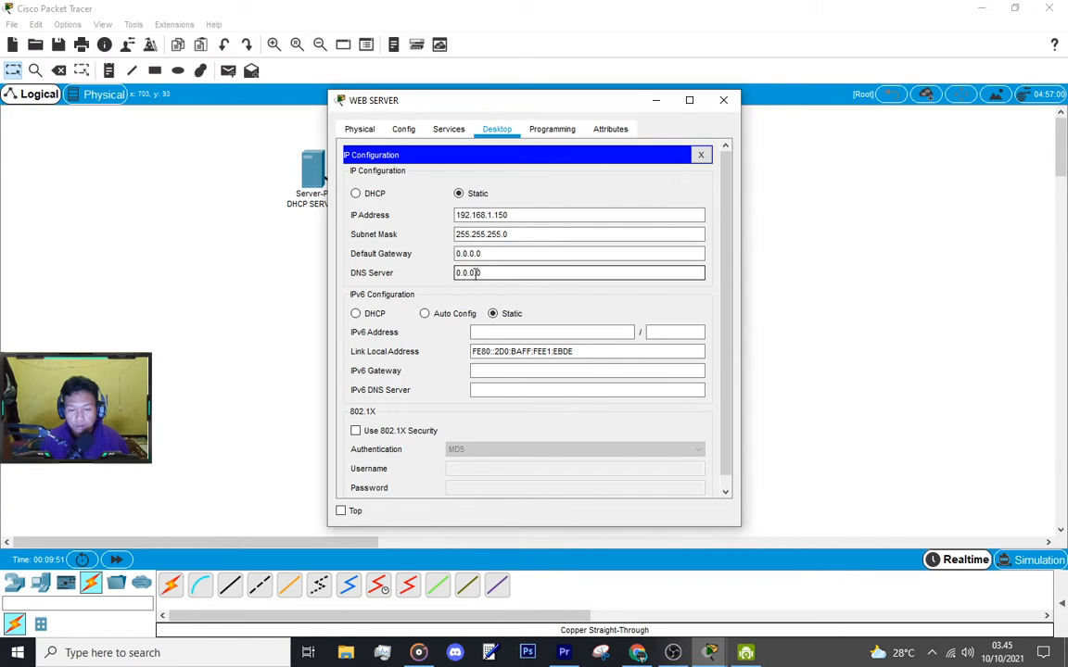
{"action": "left_click", "coordinate": [655, 100]}
{"action": "mouse_move", "coordinate": [723, 649]}
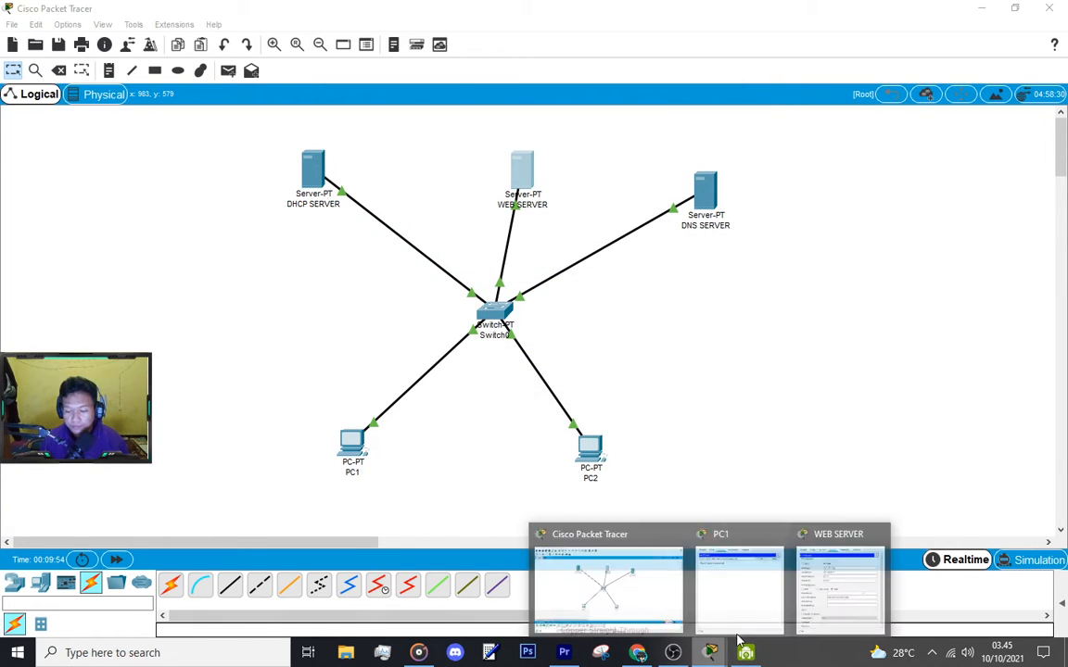
{"action": "left_click", "coordinate": [834, 612]}
{"action": "left_click_drag", "start_coordinate": [511, 275], "coordinate": [389, 289]}
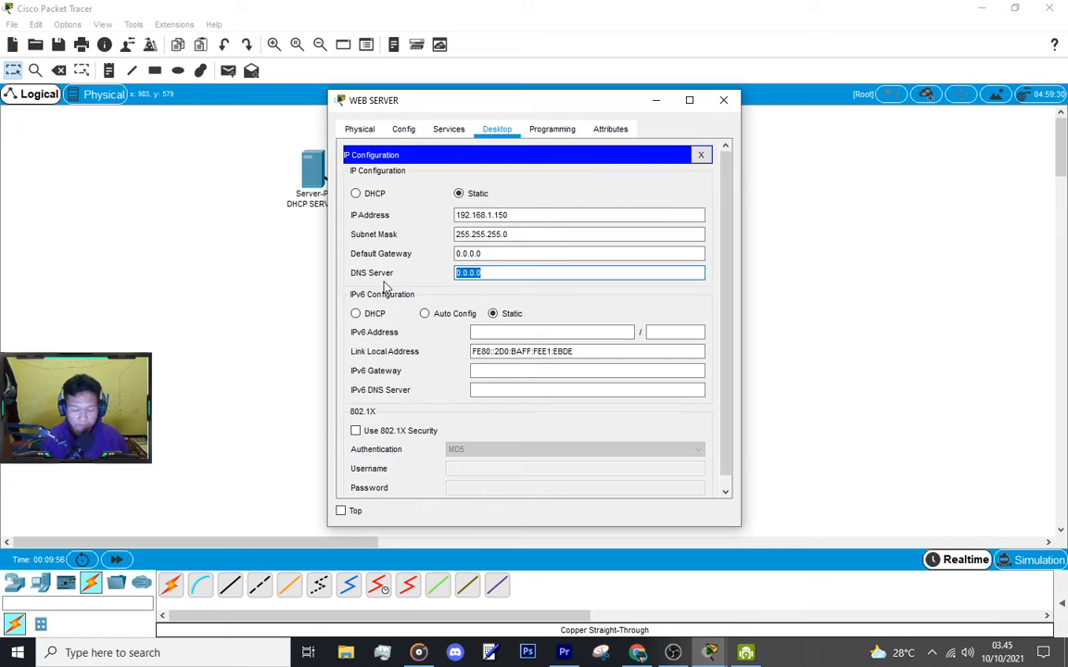
{"action": "type", "text": "192.168"}
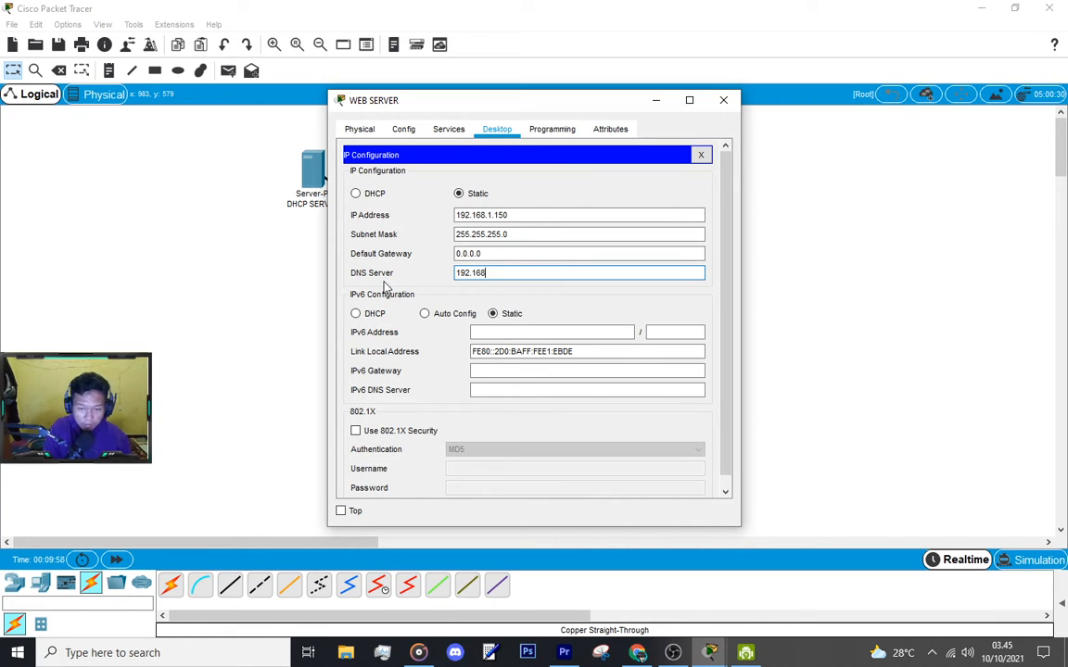
{"action": "type", "text": ".1.200"}
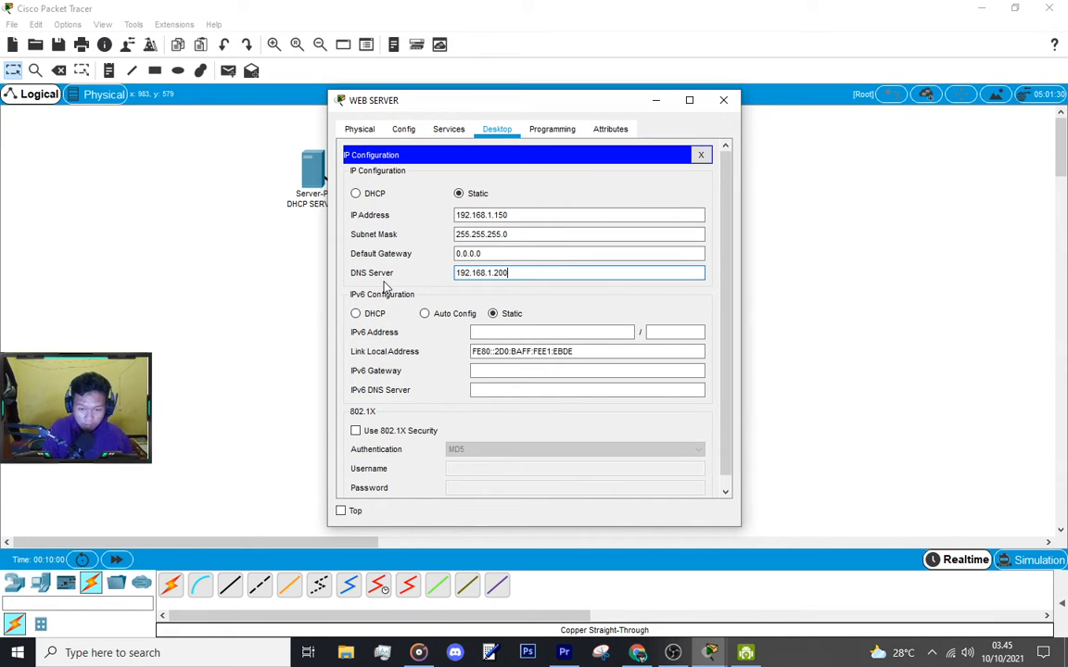
{"action": "left_click", "coordinate": [506, 292]}
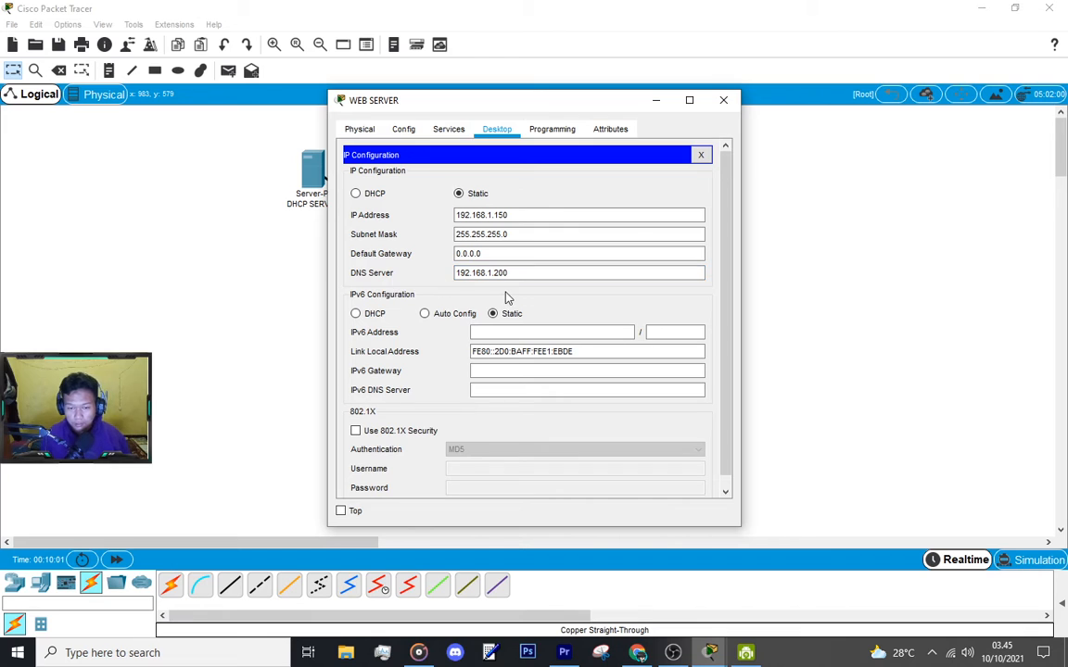
{"action": "left_click", "coordinate": [723, 100]}
Set the DNS server address in the DHCP SERVER's IP configuration to 192.168.1.200
{"action": "left_click", "coordinate": [313, 169]}
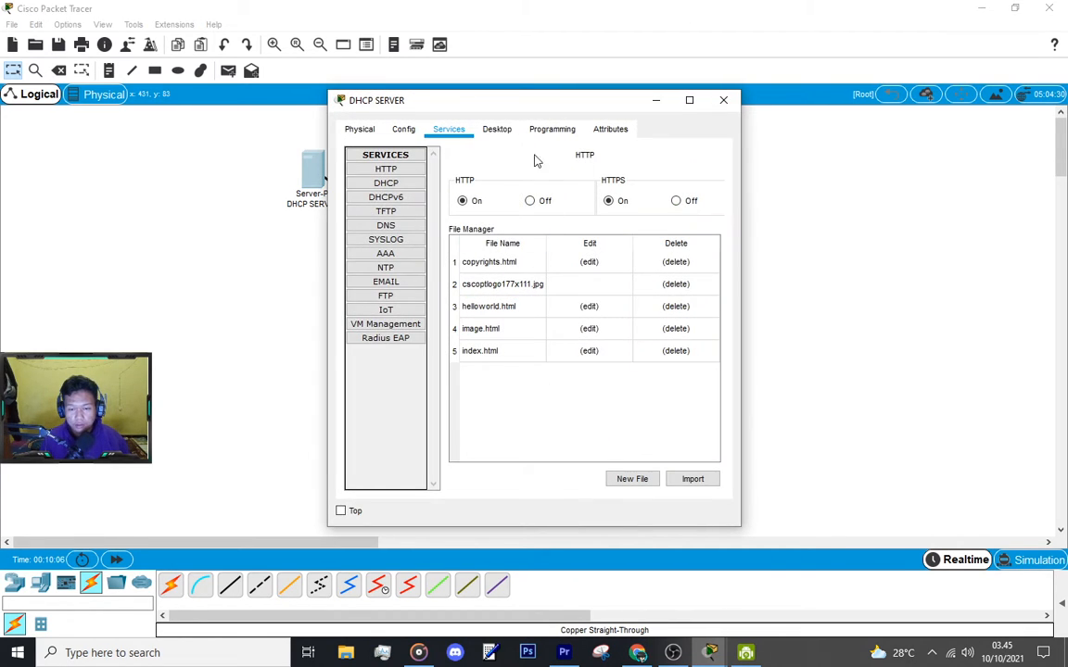
{"action": "left_click", "coordinate": [498, 130]}
{"action": "left_click", "coordinate": [384, 206]}
{"action": "left_click_drag", "start_coordinate": [484, 274], "coordinate": [456, 274]}
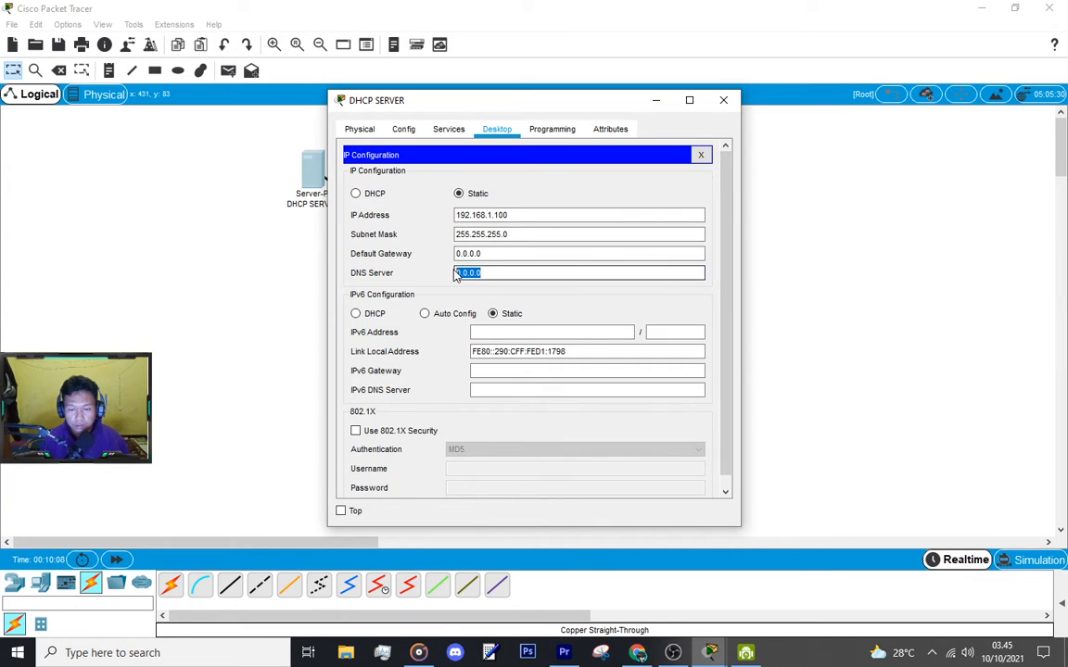
{"action": "type", "text": "192.168"}
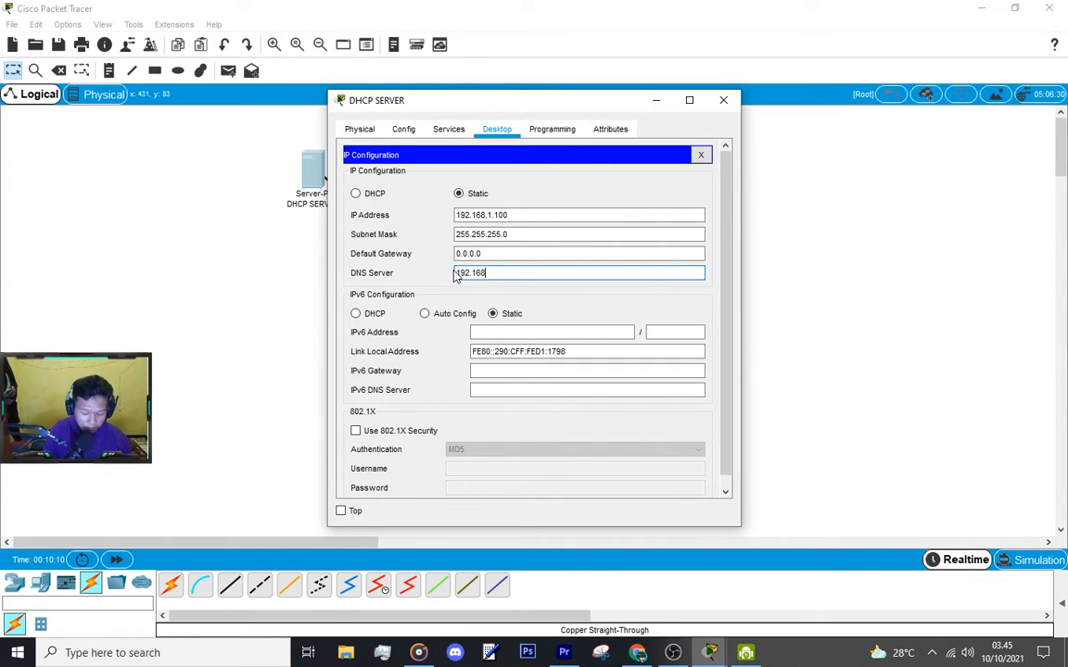
{"action": "type", "text": ".1.200"}
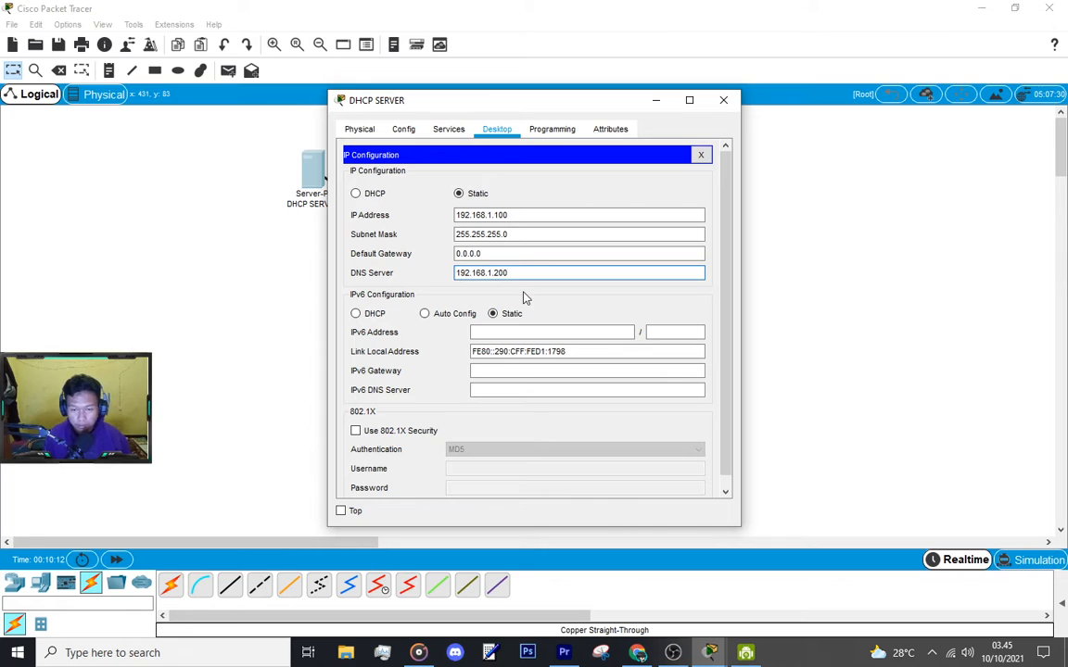
Try to set the DNS server of the pool named DHCP to 192.168.1.200 in the DHCP SERVER's DHCP service
{"action": "left_click", "coordinate": [446, 129]}
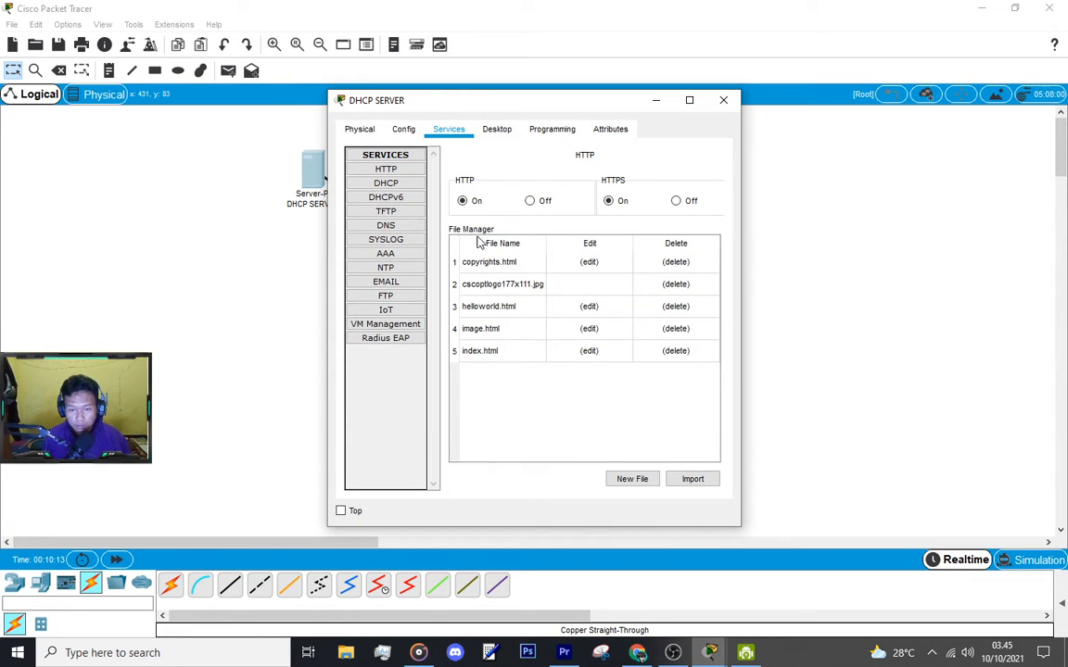
{"action": "left_click", "coordinate": [386, 182]}
{"action": "double_click", "coordinate": [649, 241]}
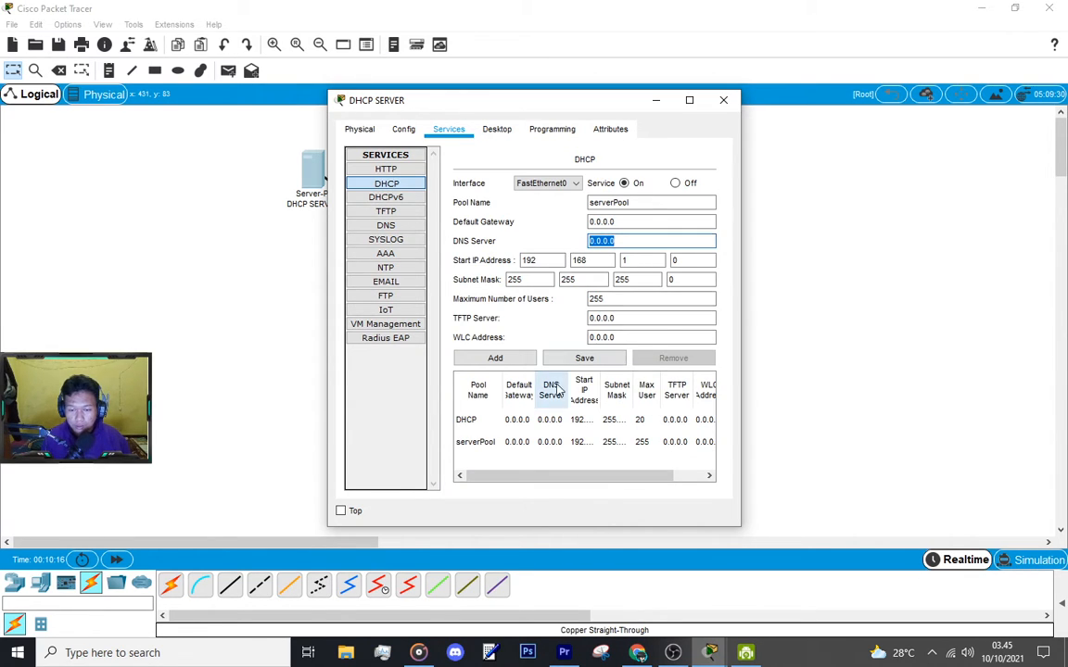
{"action": "left_click", "coordinate": [614, 424]}
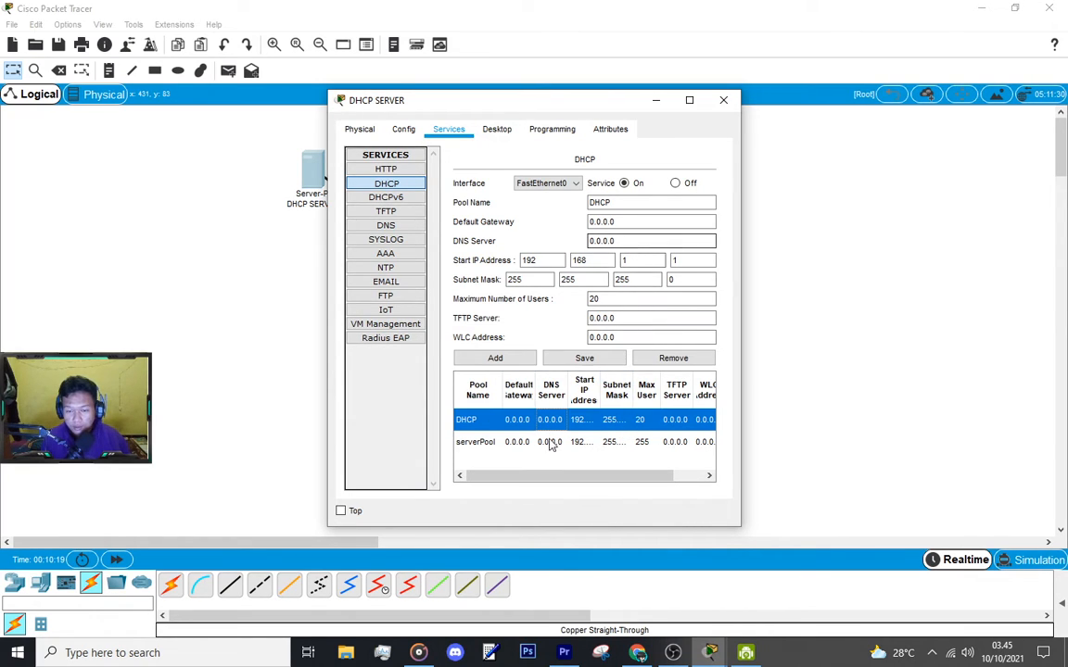
{"action": "double_click", "coordinate": [601, 241]}
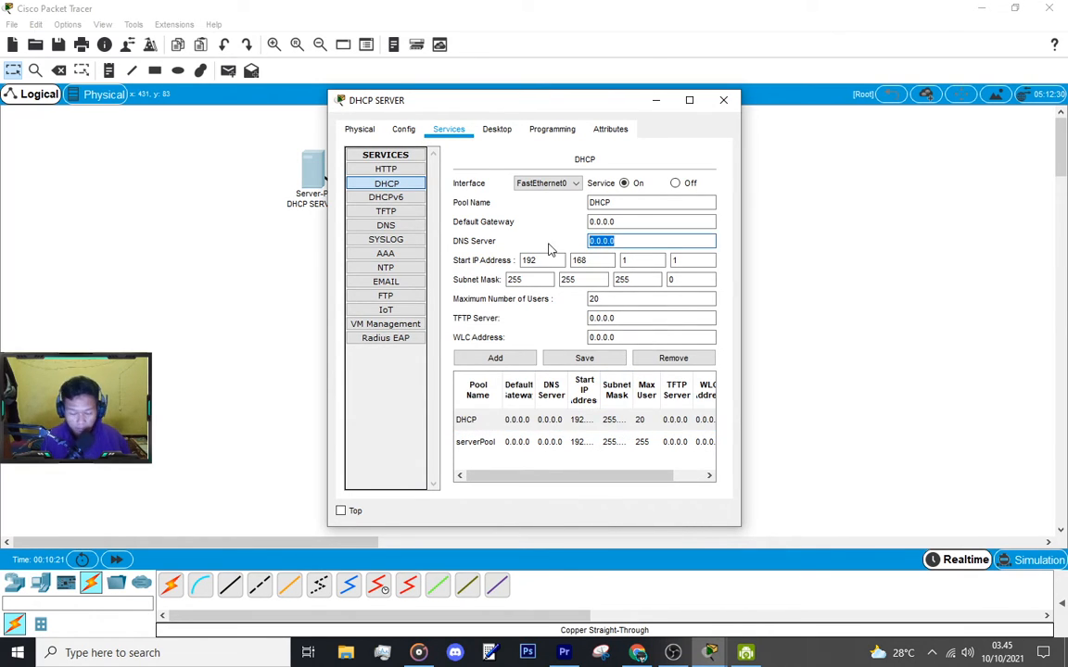
{"action": "type", "text": "192.168."}
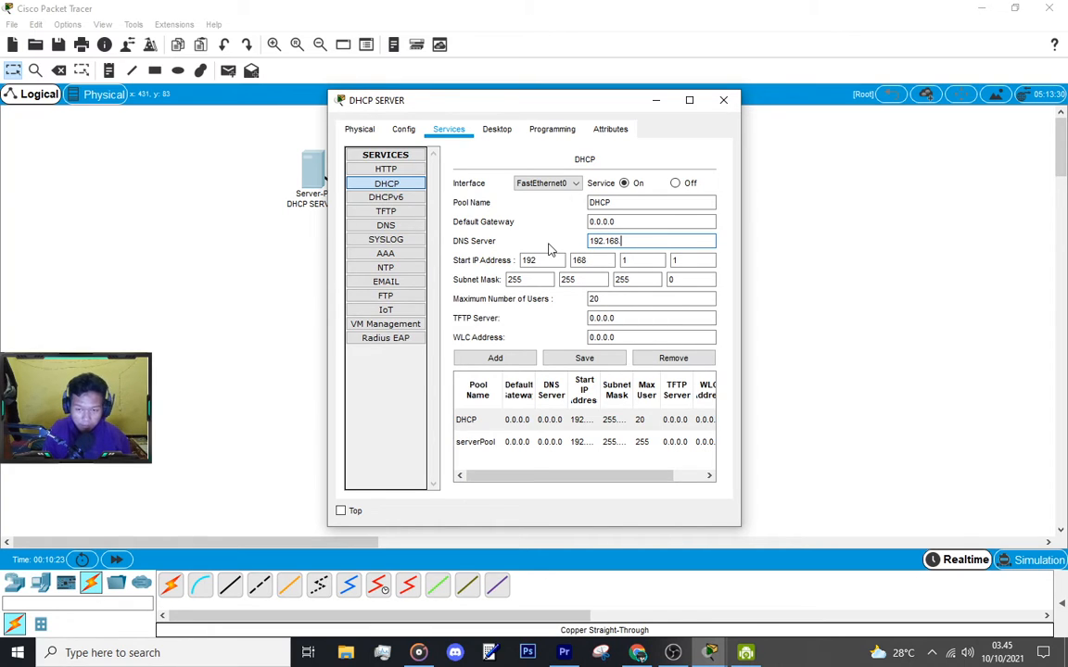
{"action": "type", "text": "1.200"}
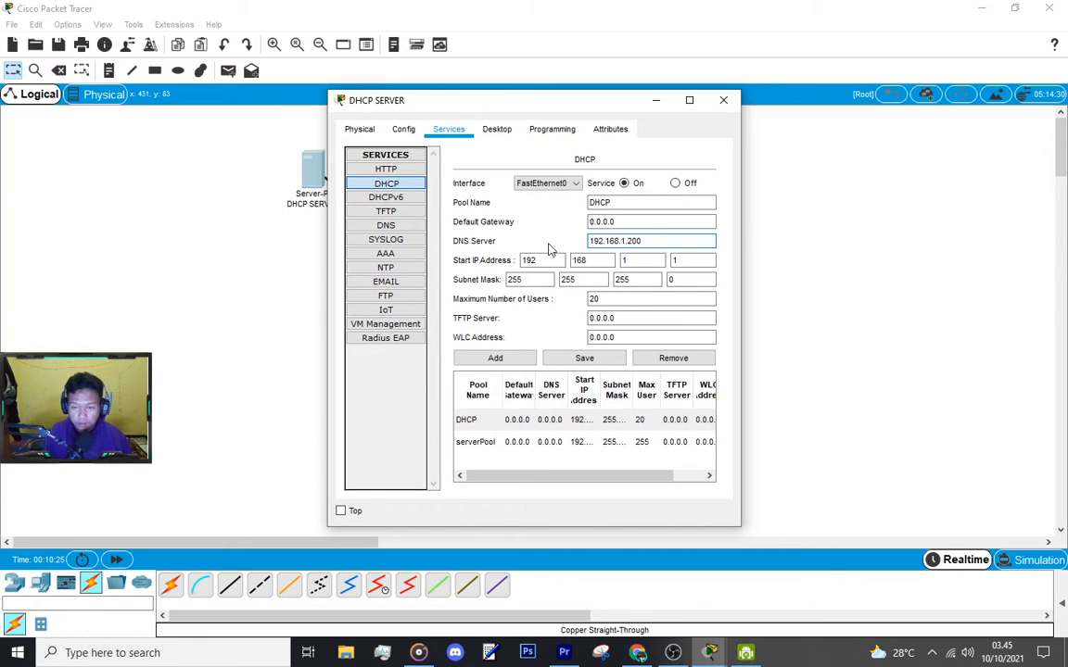
{"action": "left_click", "coordinate": [556, 235]}
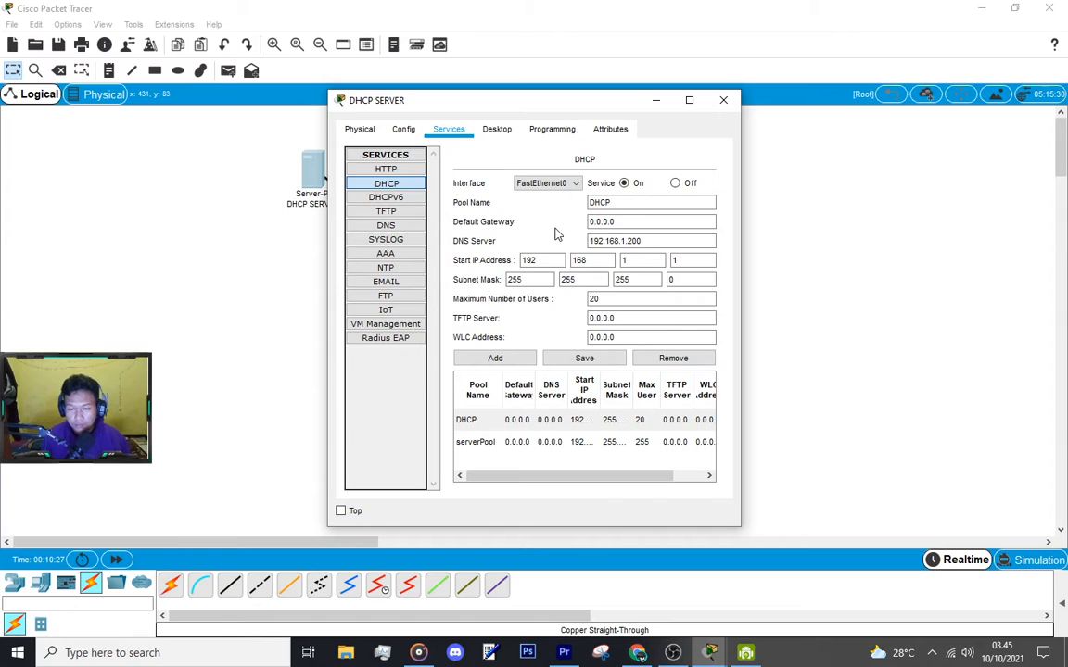
{"action": "left_click", "coordinate": [724, 101]}
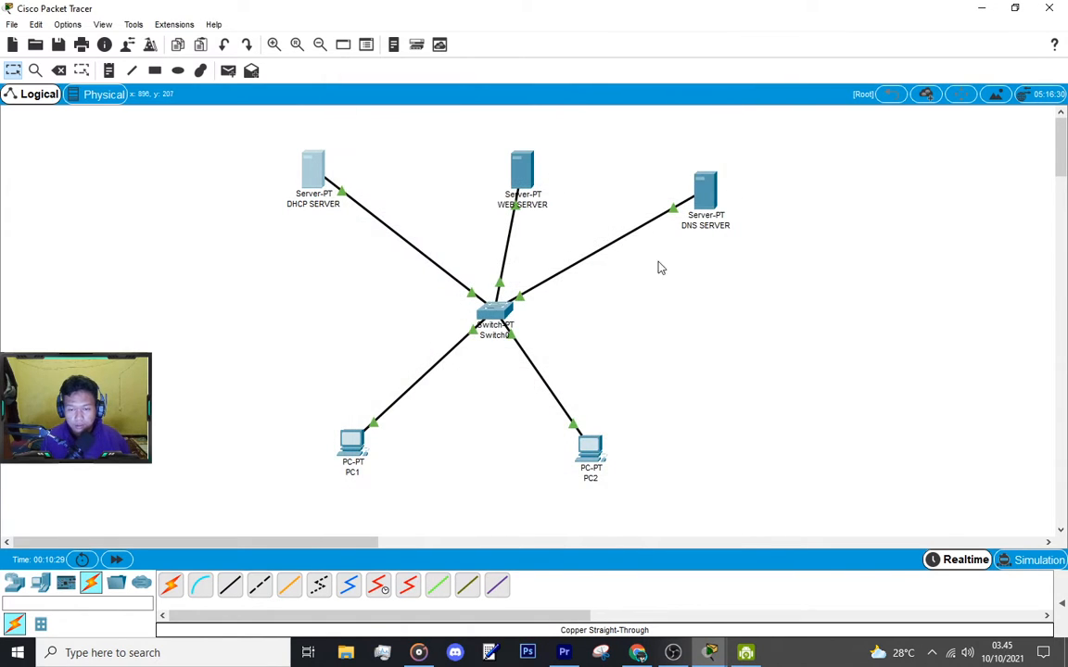
Check the DNS server entry in PC1's IP configuration
{"action": "left_click", "coordinate": [357, 445]}
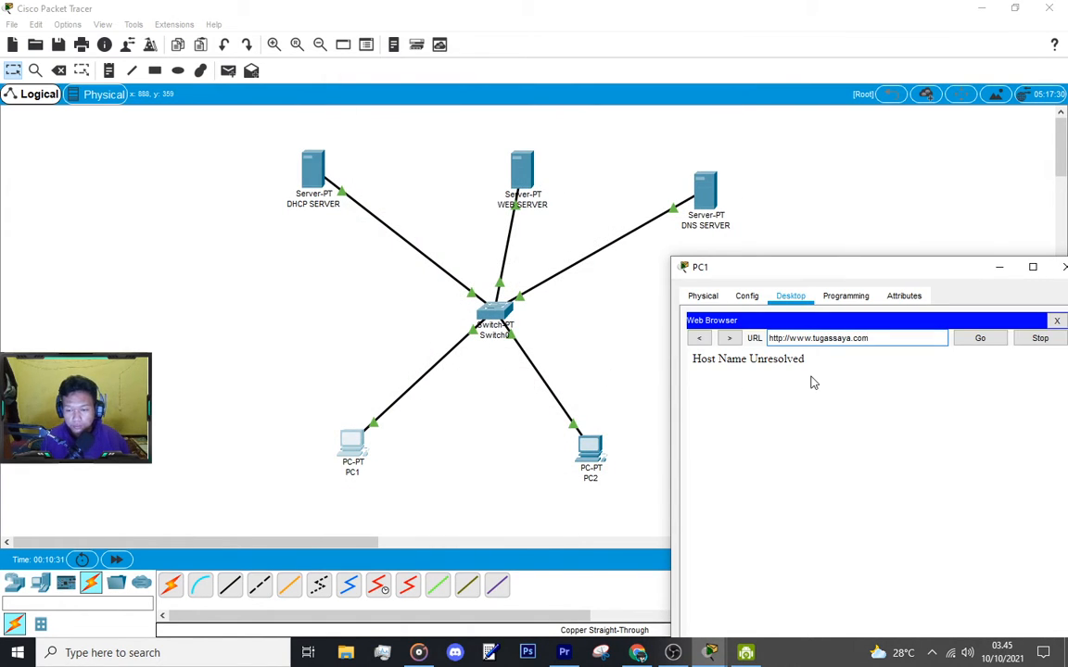
{"action": "left_click", "coordinate": [1056, 321]}
{"action": "left_click", "coordinate": [718, 339]}
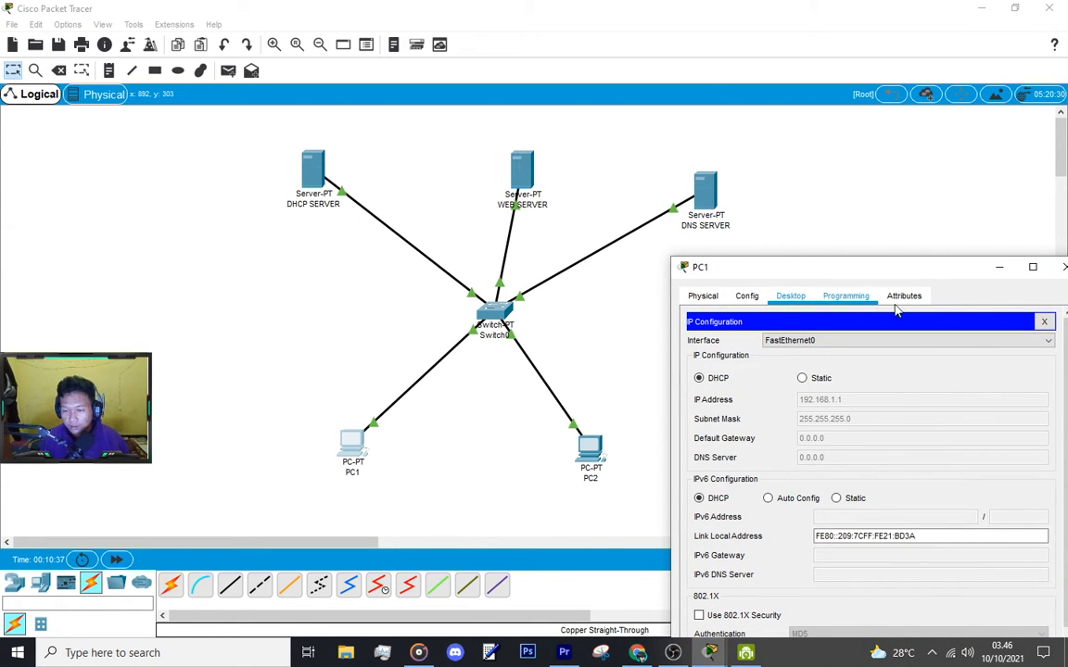
{"action": "left_click", "coordinate": [1044, 322]}
Ping 192.168.1.100 and 192.168.1.150 from PC1's command prompt
{"action": "left_click", "coordinate": [974, 363]}
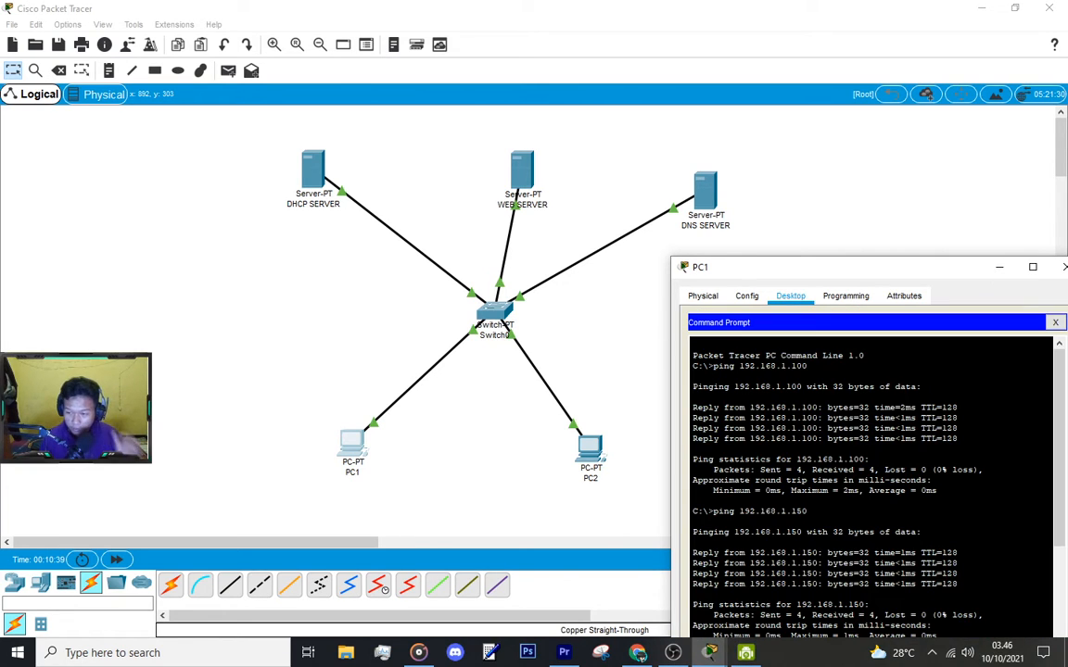
{"action": "left_click_drag", "start_coordinate": [950, 269], "coordinate": [859, 146]}
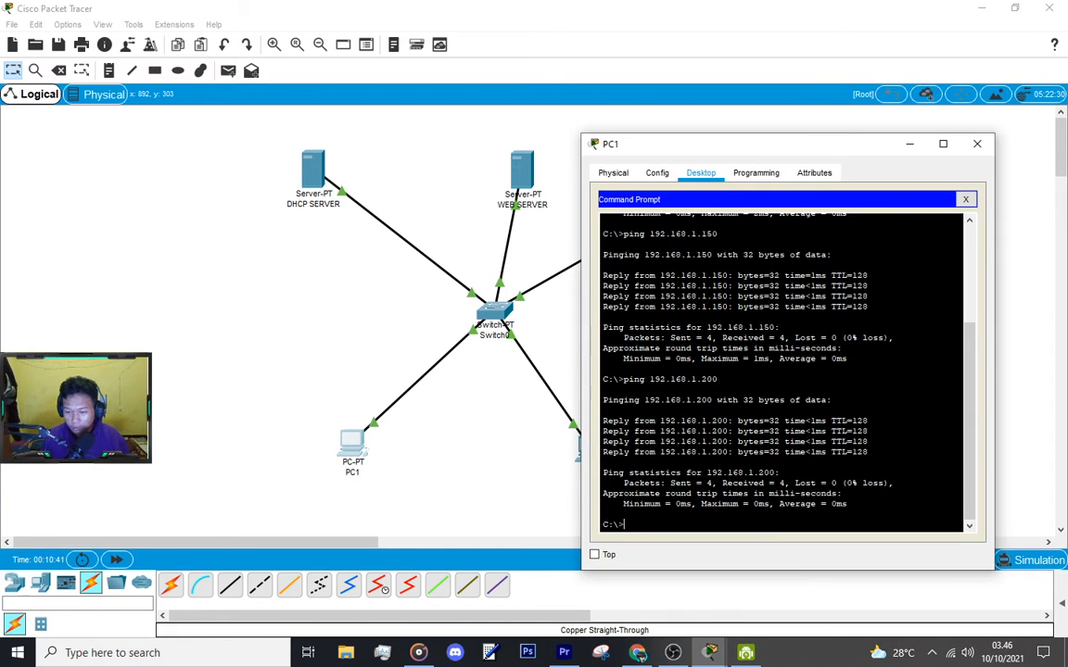
{"action": "key", "text": "Up"}
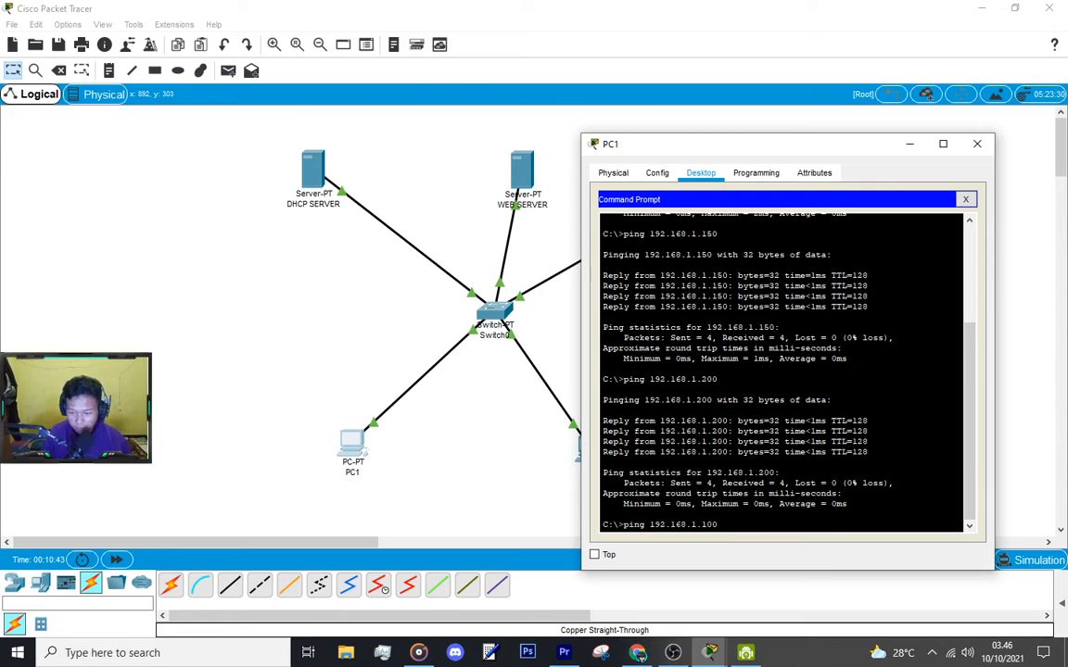
{"action": "key", "text": "Return"}
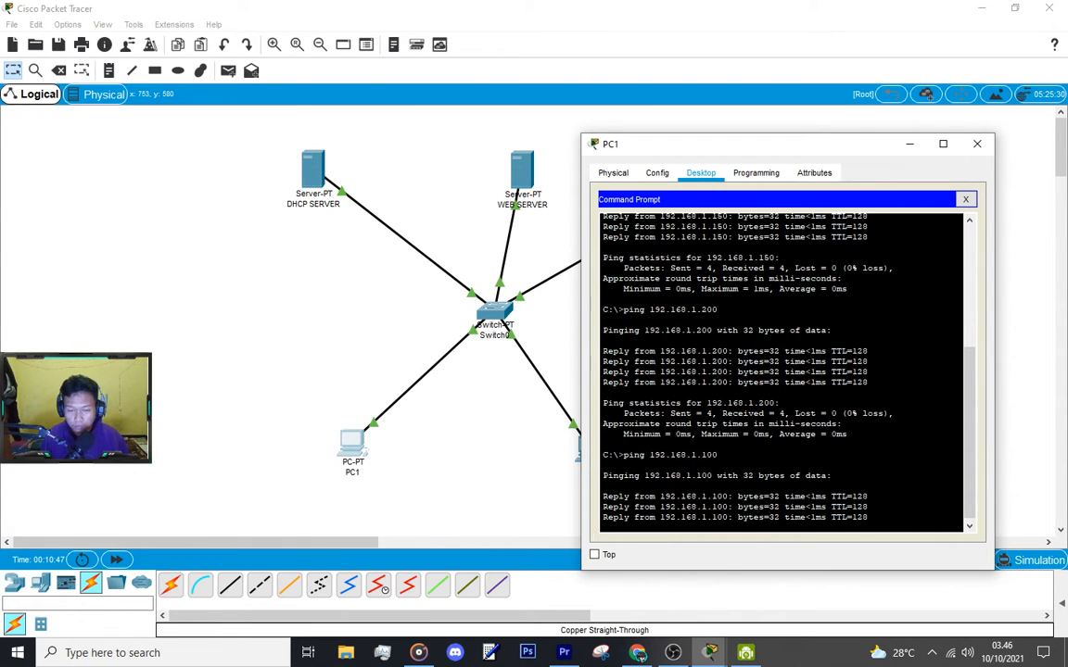
{"action": "key", "text": "Up"}
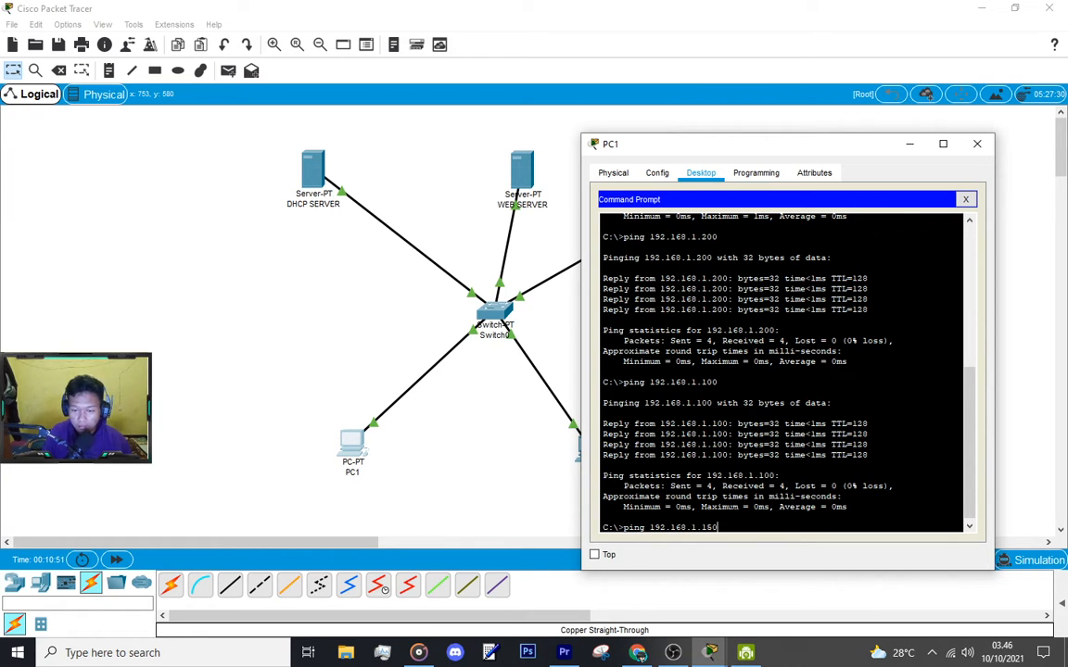
{"action": "key", "text": "Return"}
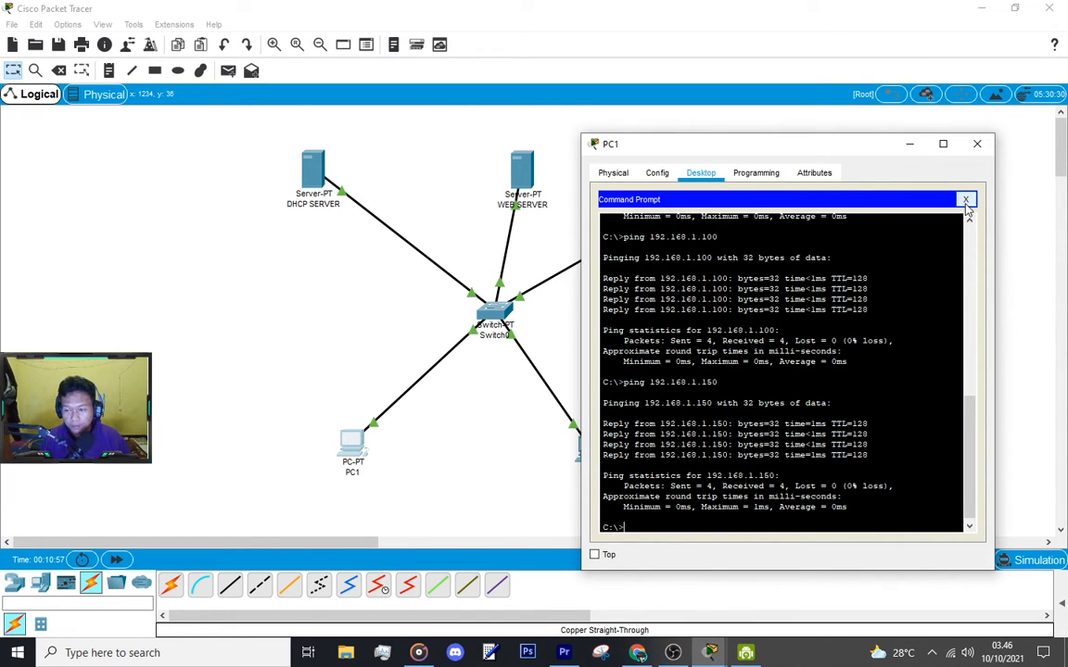
{"action": "mouse_move", "coordinate": [839, 148]}
{"action": "left_mouse_down"}
{"action": "mouse_move", "coordinate": [936, 152]}
{"action": "mouse_move", "coordinate": [855, 142]}
{"action": "left_mouse_up"}
{"action": "left_click", "coordinate": [1016, 196]}
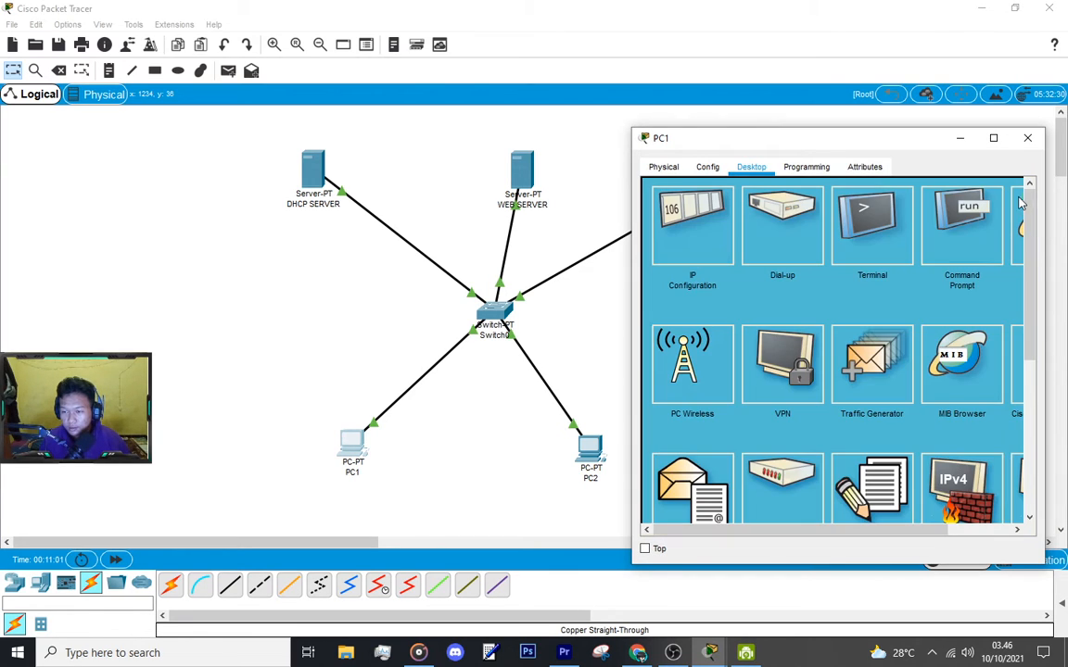
{"action": "left_click_drag", "start_coordinate": [822, 532], "coordinate": [895, 532]}
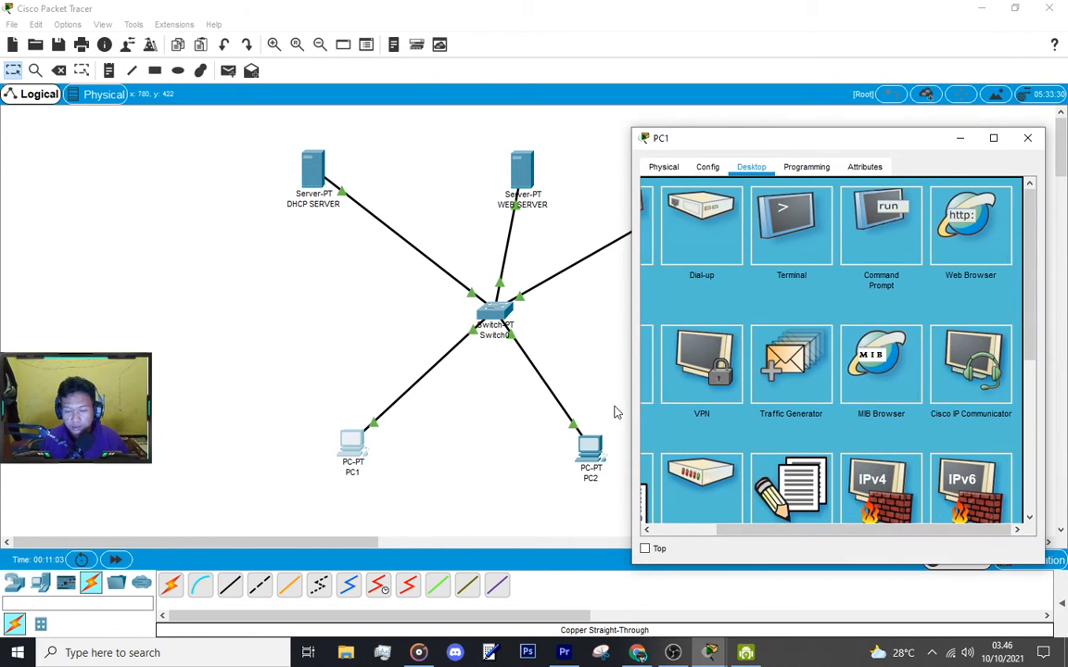
{"action": "left_click", "coordinate": [973, 231]}
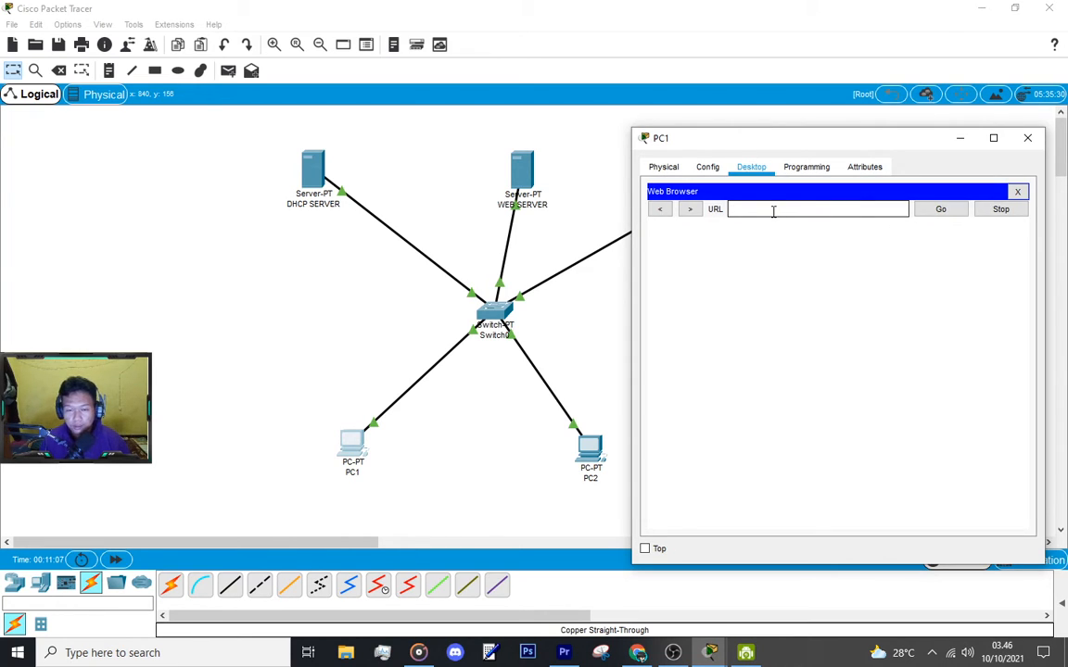
{"action": "type", "text": "ww"}
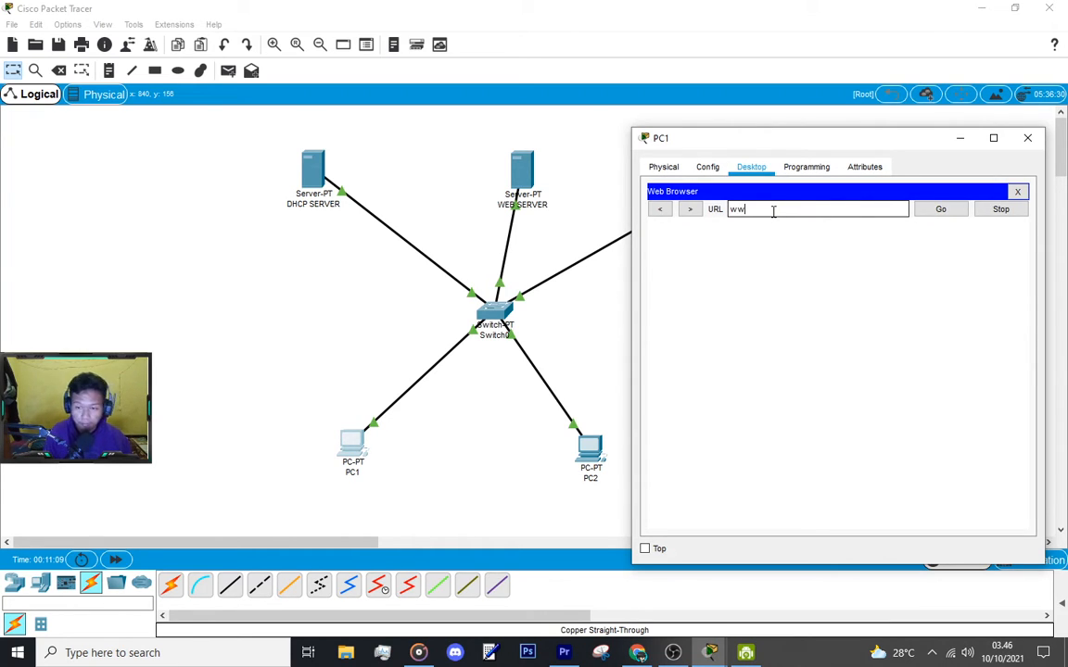
{"action": "type", "text": "w.tugassaya.com"}
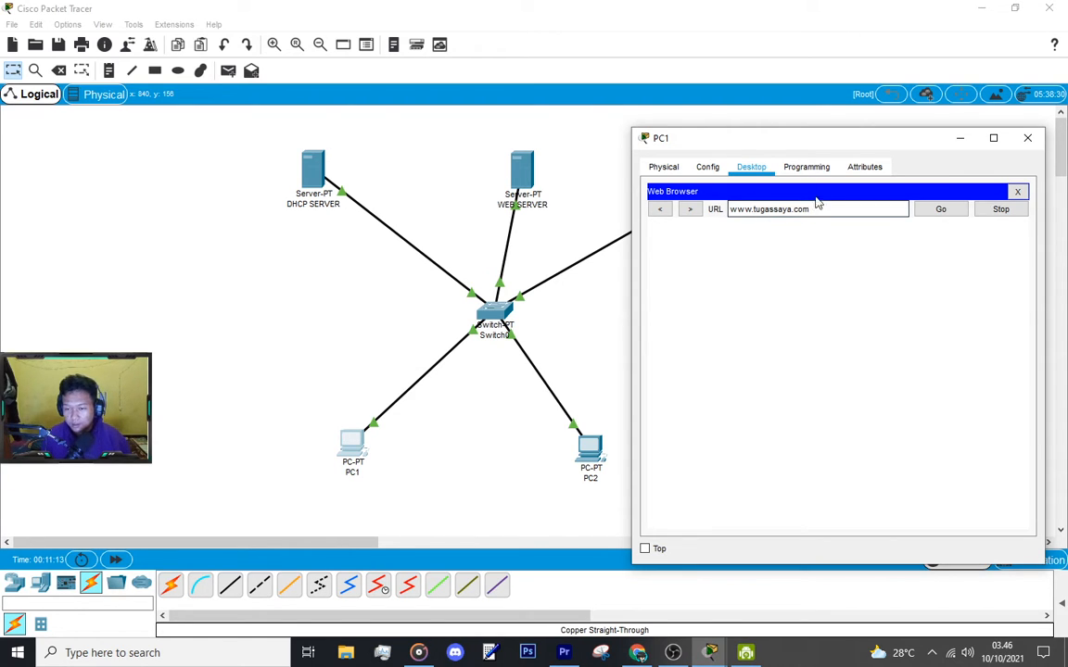
{"action": "key", "text": "Return"}
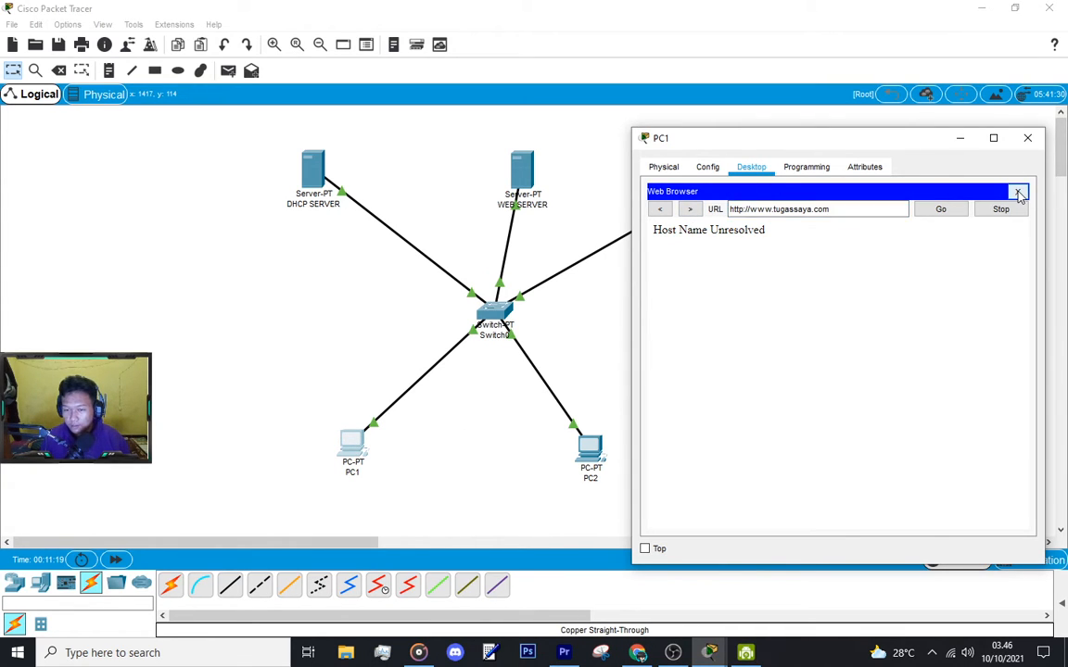
Renew PC1's DHCP address by switching its IPv4 configuration to Static and back to DHCP
{"action": "left_click", "coordinate": [1018, 193]}
{"action": "left_click", "coordinate": [702, 230]}
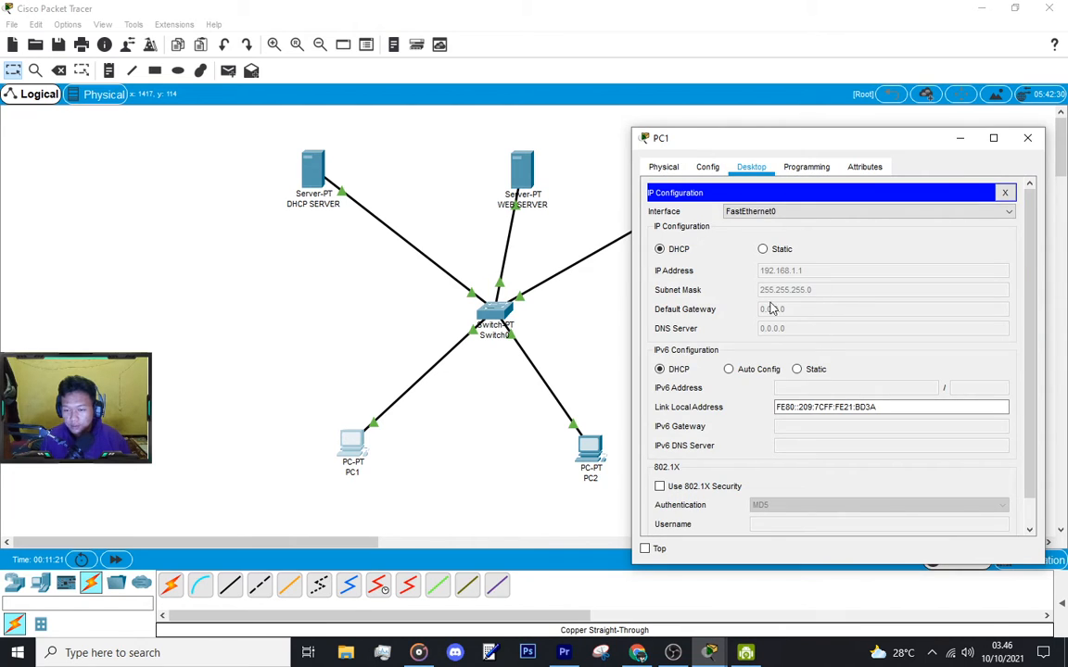
{"action": "left_click", "coordinate": [758, 250]}
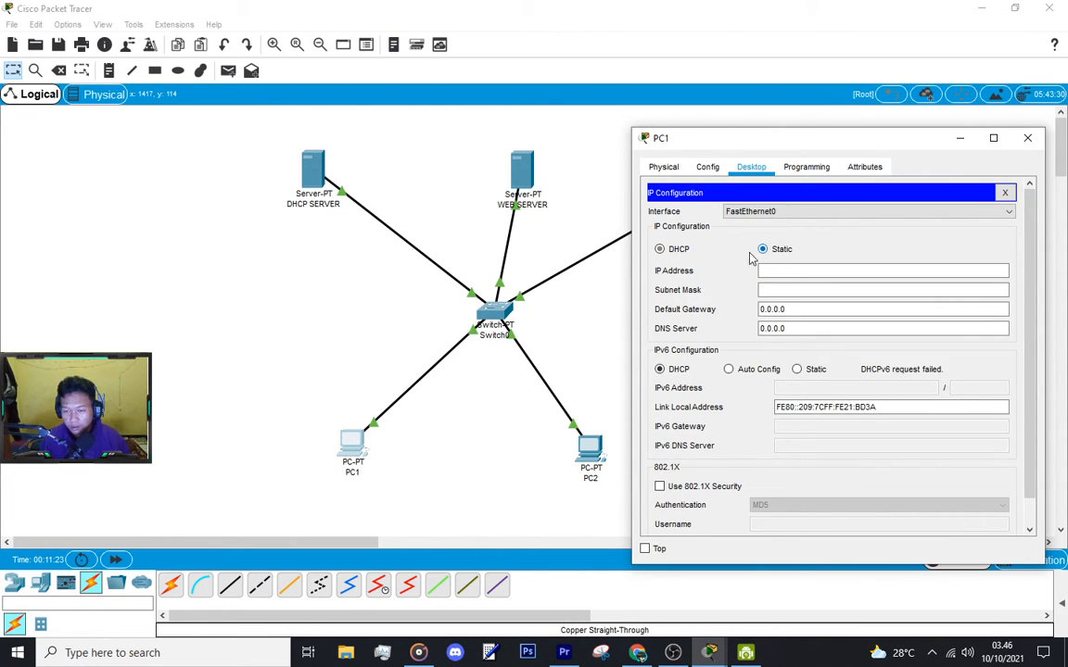
{"action": "left_click", "coordinate": [662, 248]}
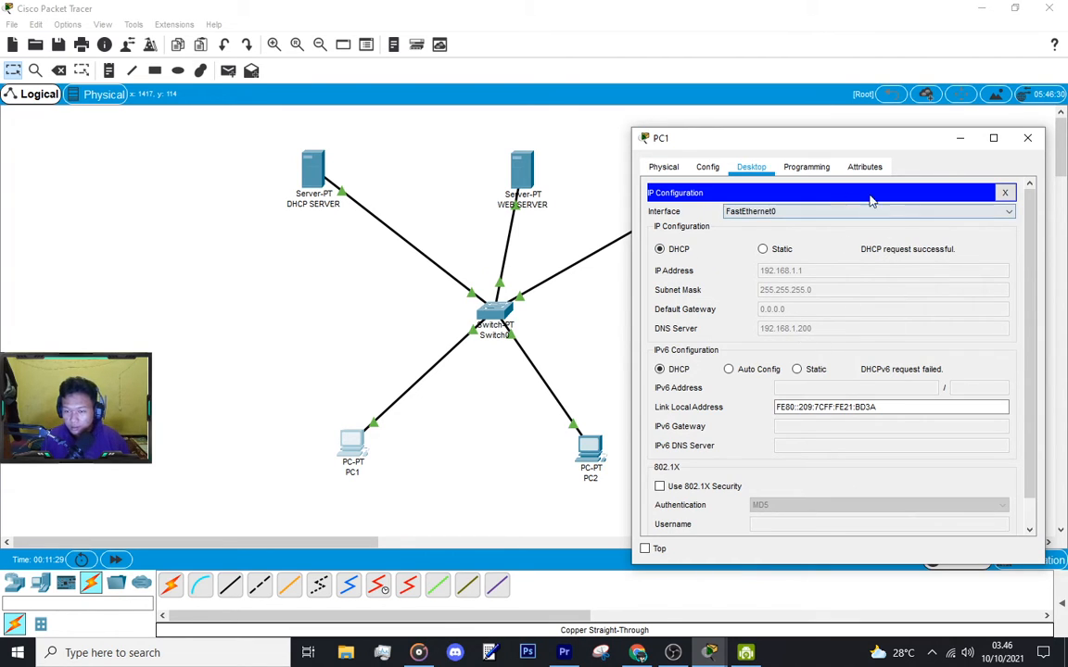
{"action": "left_click", "coordinate": [1005, 193]}
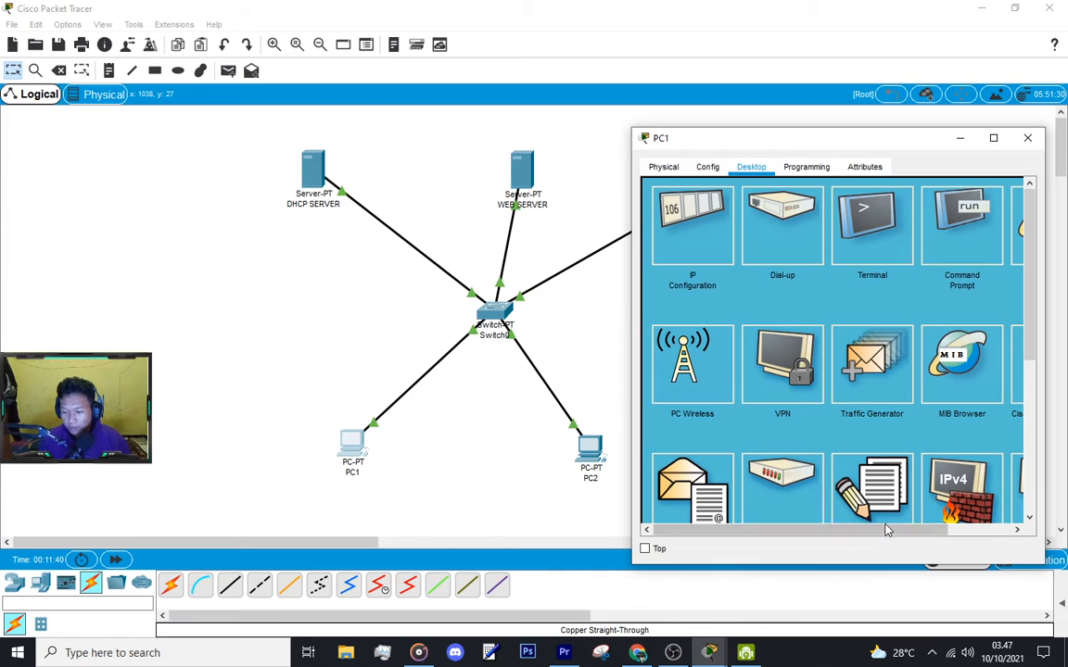
{"action": "left_click_drag", "start_coordinate": [886, 530], "coordinate": [944, 531]}
{"action": "left_click", "coordinate": [943, 262]}
{"action": "left_click", "coordinate": [775, 212]}
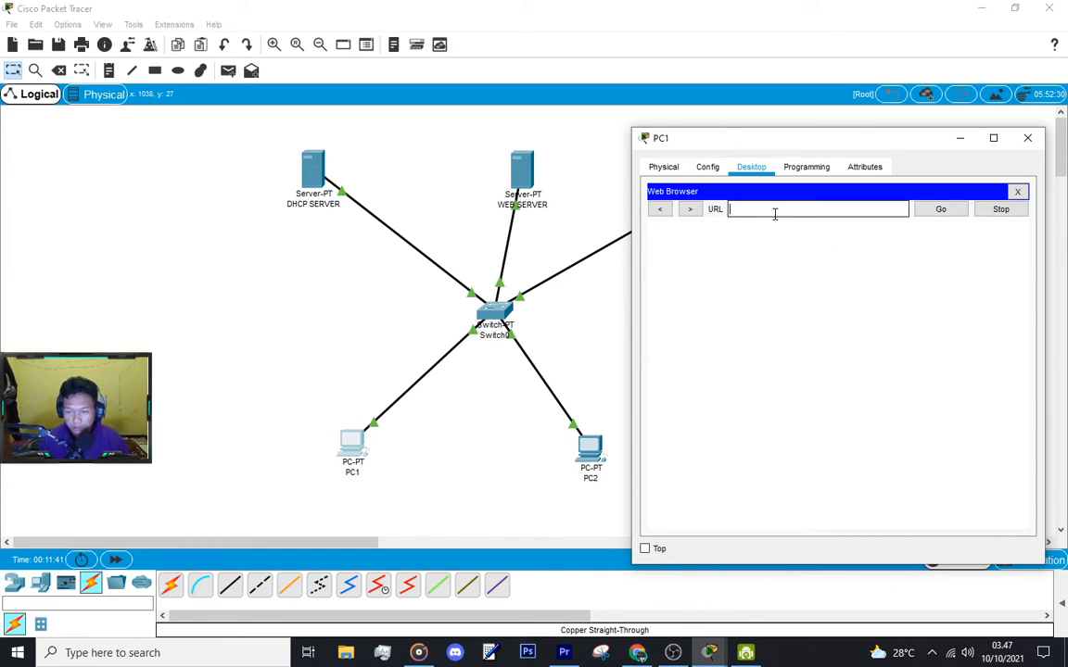
{"action": "type", "text": "www.tugass"}
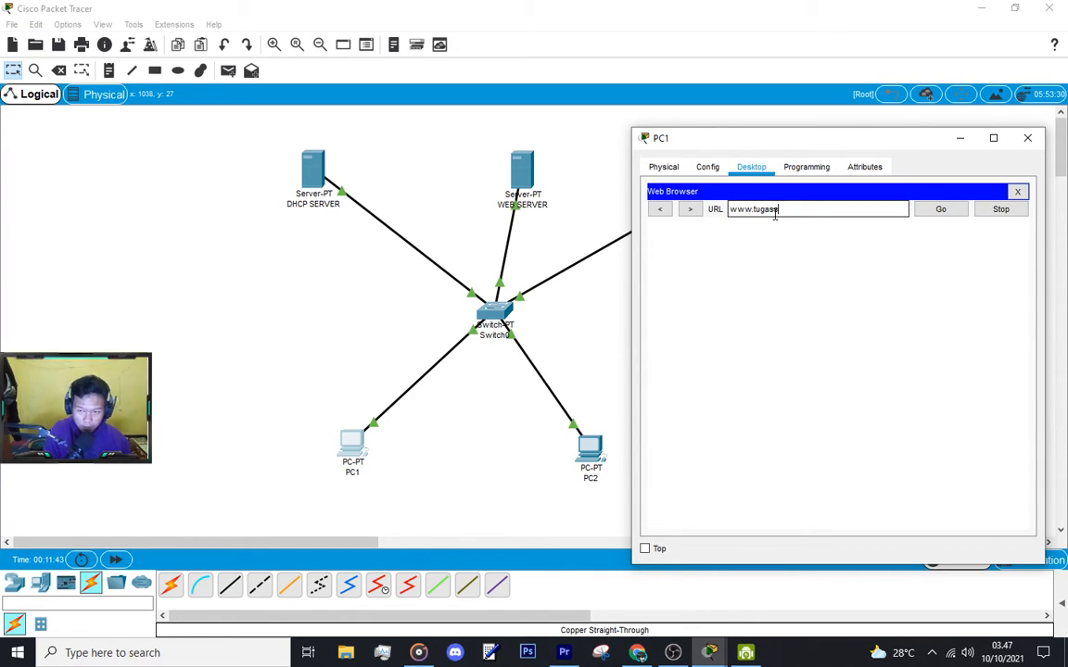
{"action": "type", "text": "aya.com"}
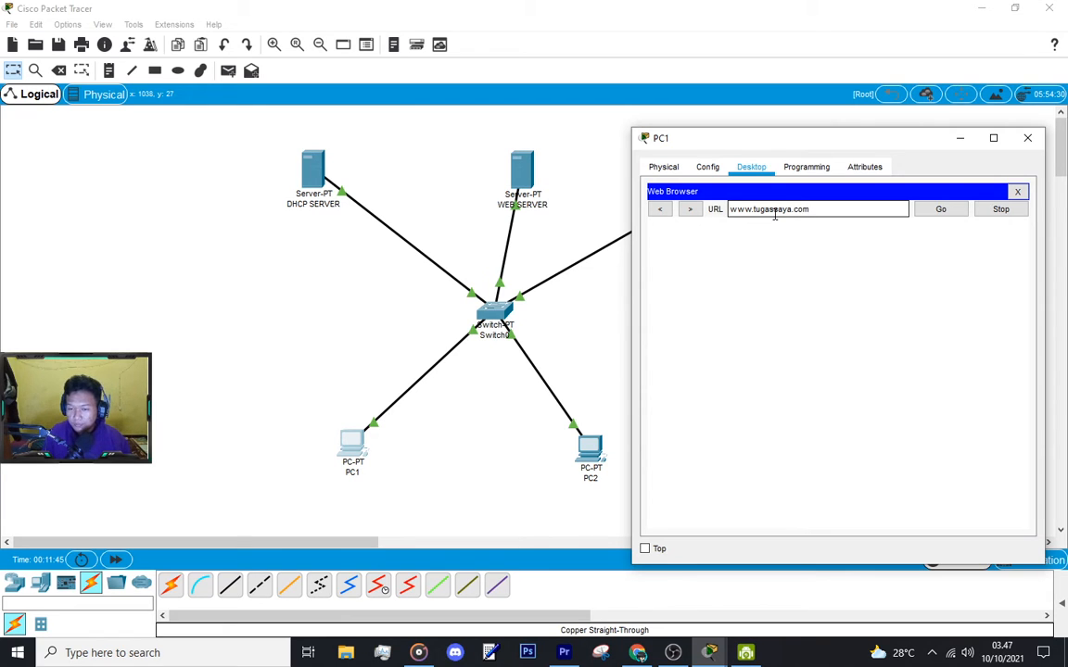
{"action": "key", "text": "Return"}
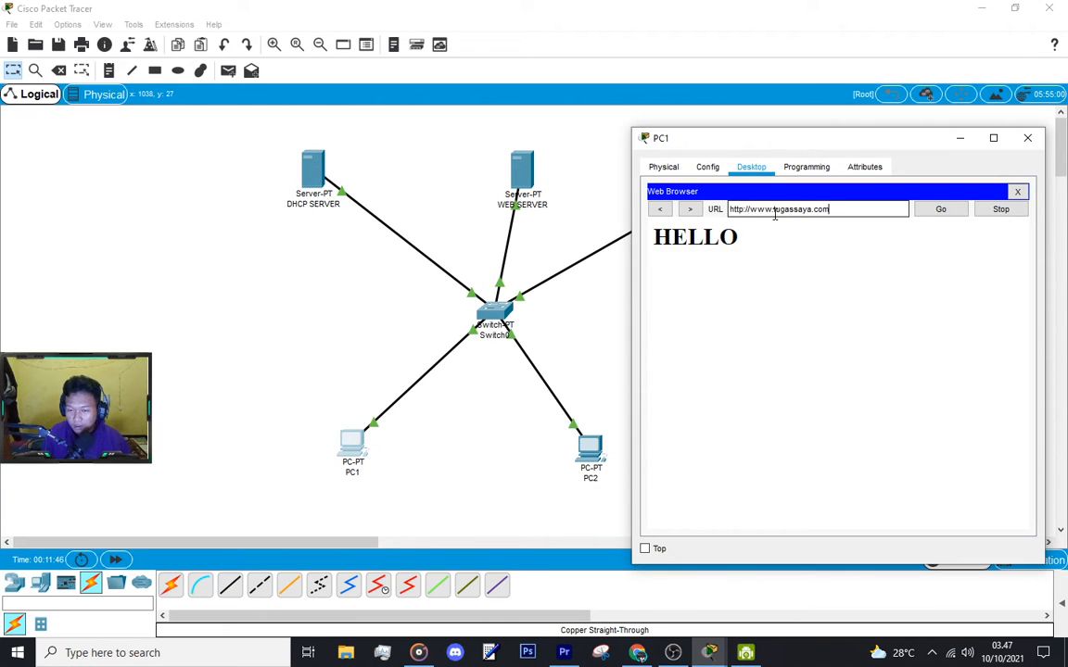
Minimize the PC1 window and open index.html for viewing in the WEB SERVER's HTTP service
{"action": "left_click", "coordinate": [959, 139]}
{"action": "left_click", "coordinate": [703, 181]}
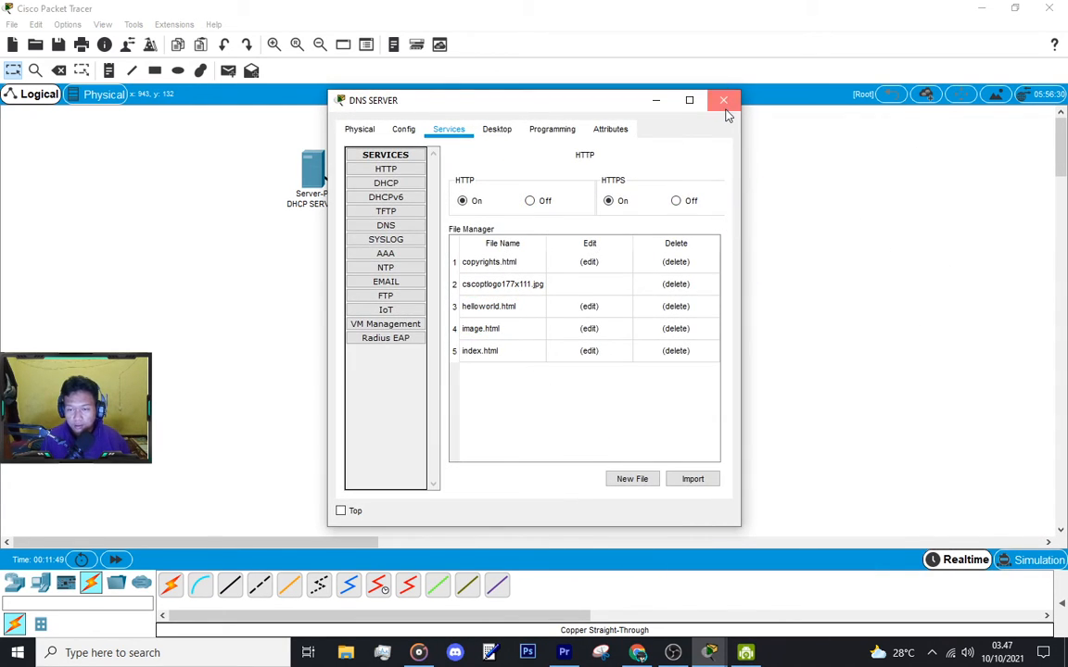
{"action": "left_click", "coordinate": [723, 101]}
{"action": "left_click", "coordinate": [522, 181]}
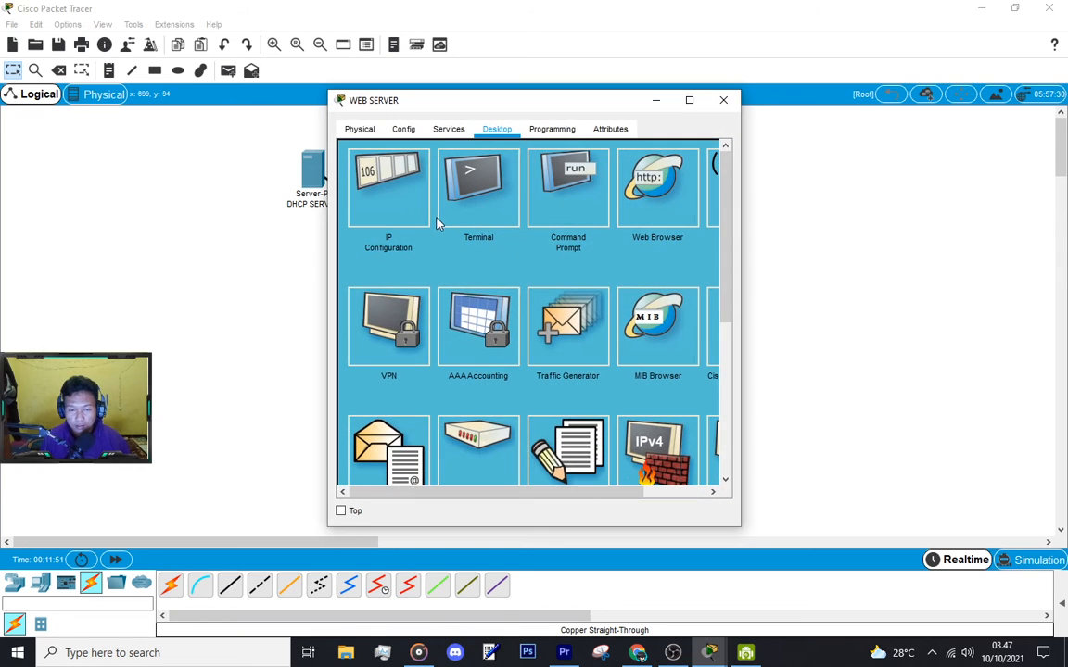
{"action": "left_click", "coordinate": [450, 128]}
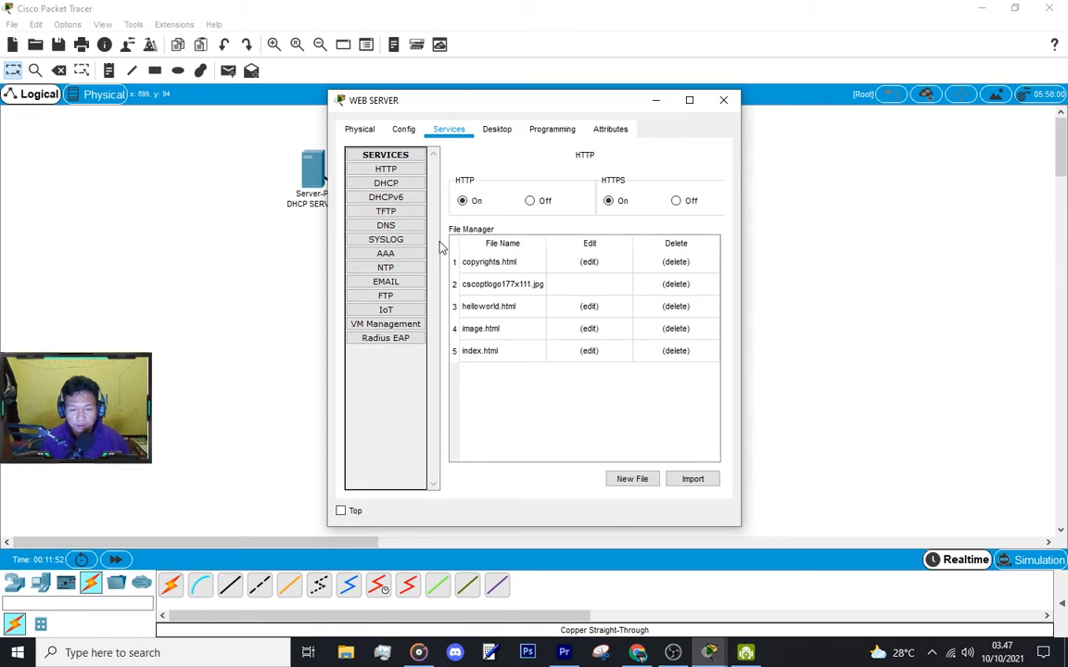
{"action": "left_click", "coordinate": [589, 352]}
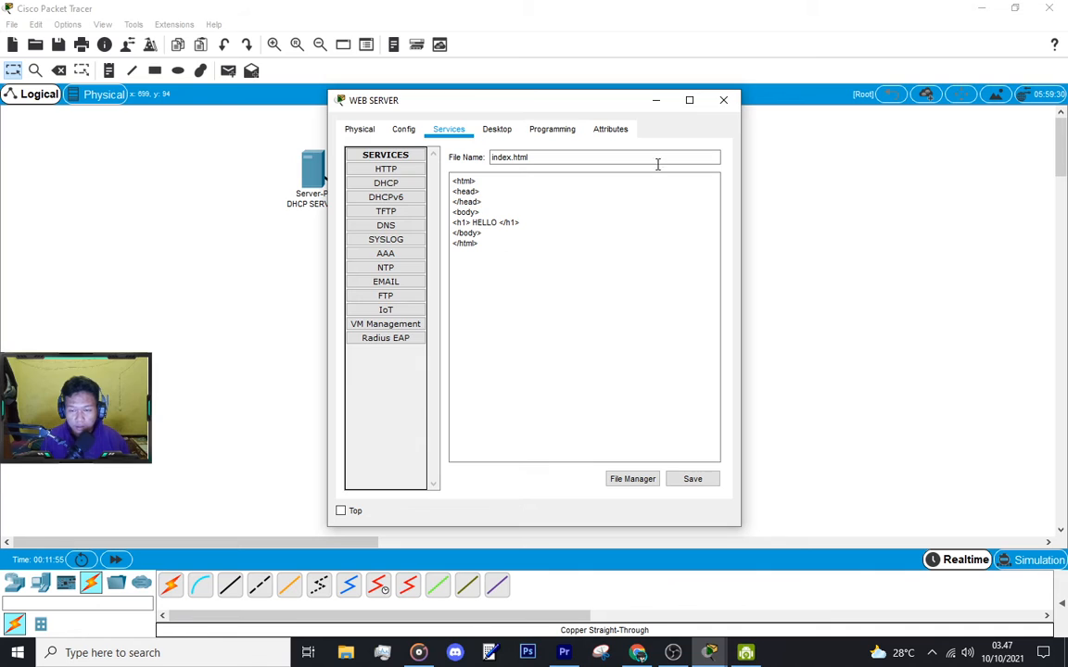
Compare the index.html source with the page in PC1's browser, and close the WEB SERVER and PC1 windows
{"action": "left_click", "coordinate": [656, 100]}
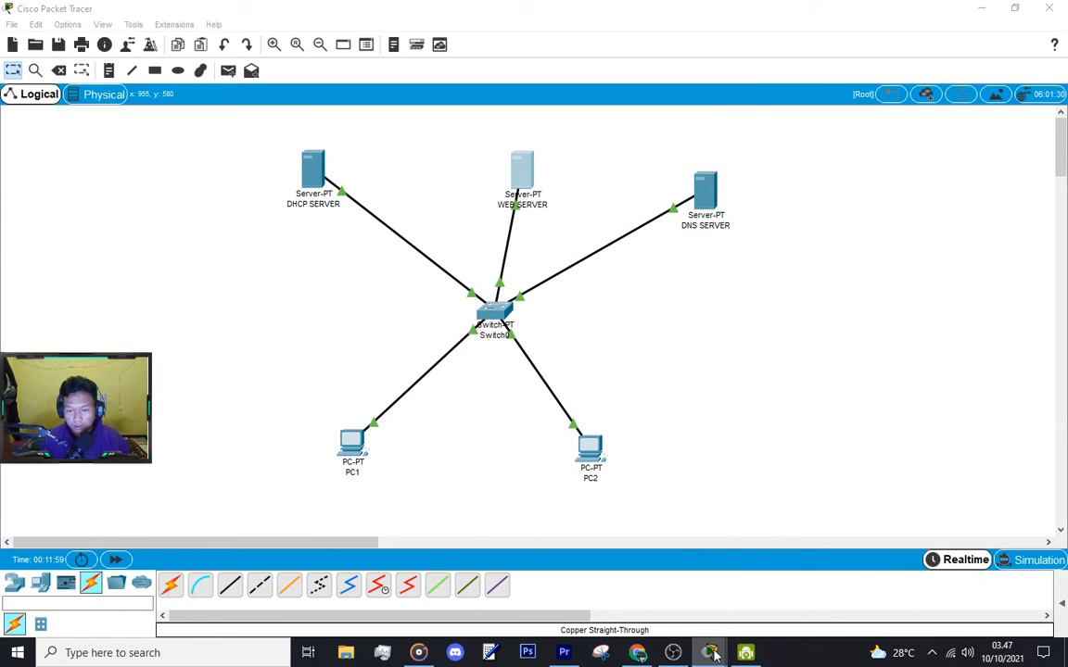
{"action": "mouse_move", "coordinate": [714, 655]}
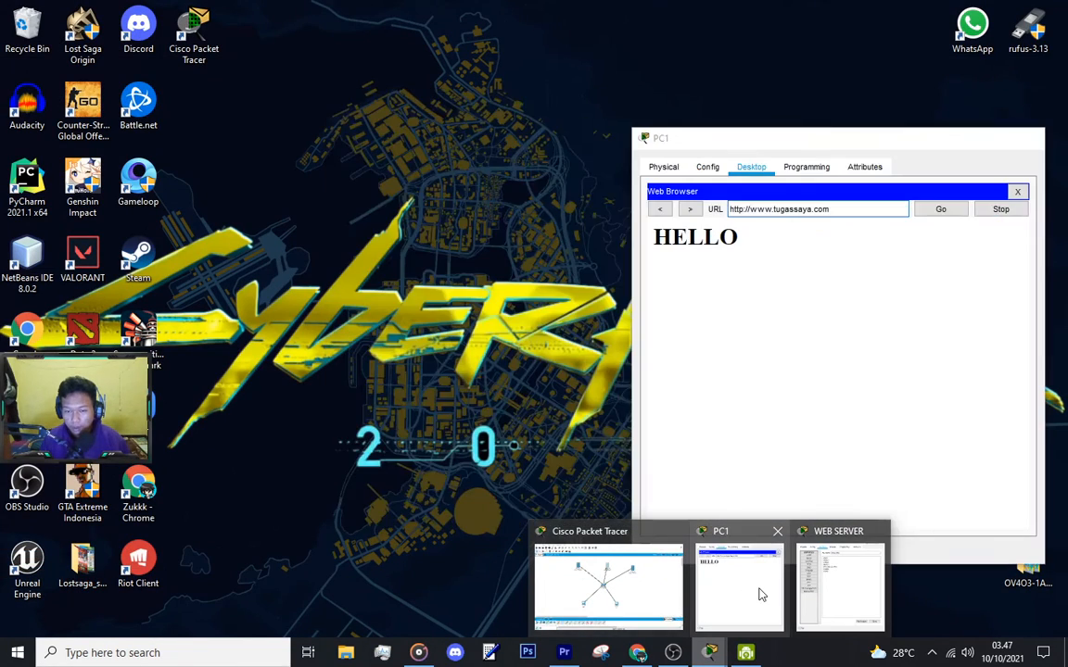
{"action": "left_click", "coordinate": [834, 584]}
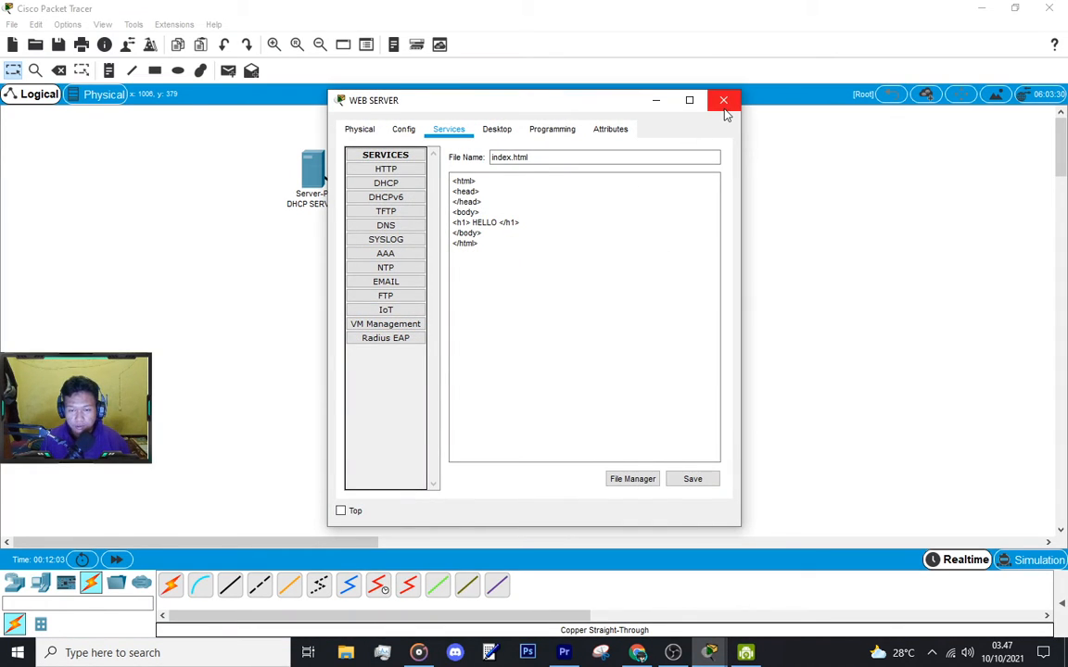
{"action": "left_click", "coordinate": [723, 100]}
{"action": "mouse_move", "coordinate": [710, 653]}
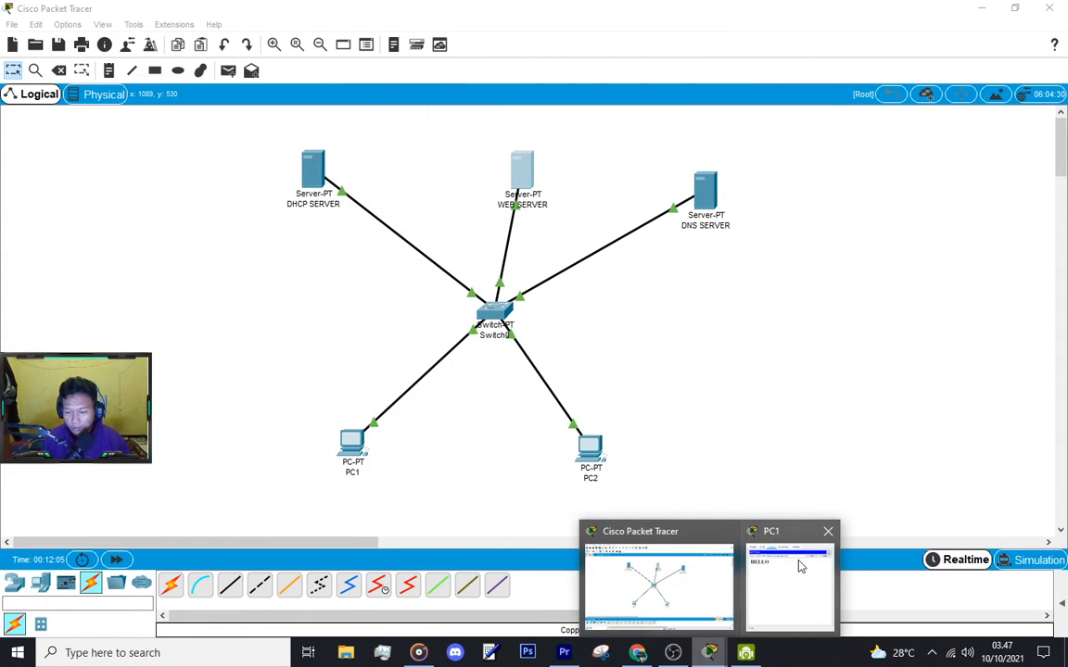
{"action": "left_click", "coordinate": [797, 569]}
{"action": "left_click", "coordinate": [1028, 139]}
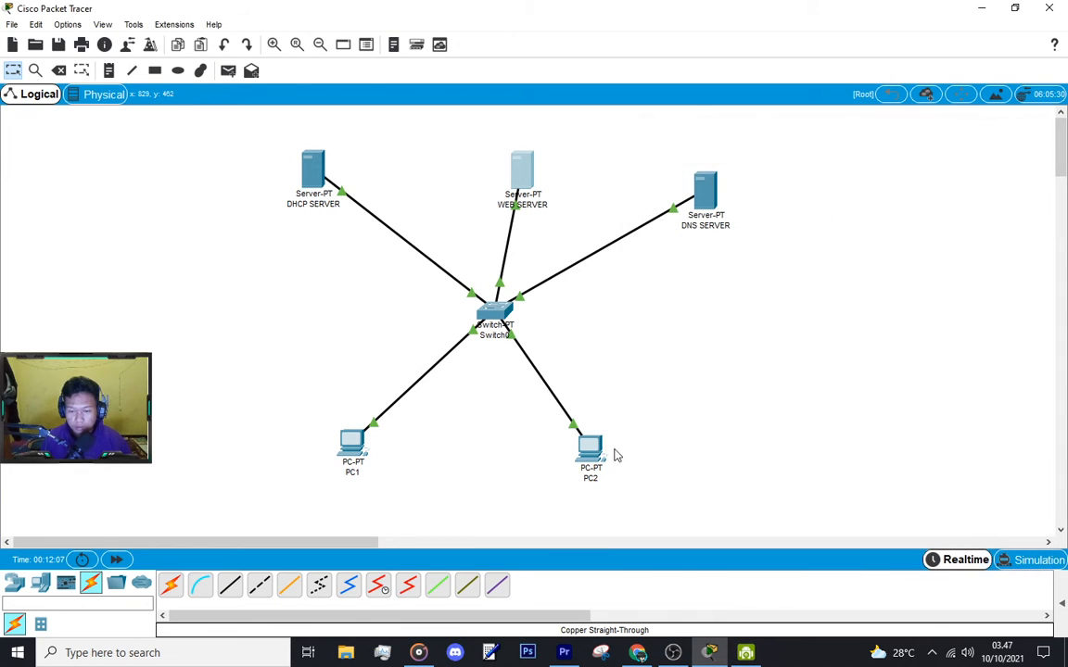
Set both the IPv4 and IPv6 configuration of PC2 to DHCP
{"action": "left_click", "coordinate": [591, 450]}
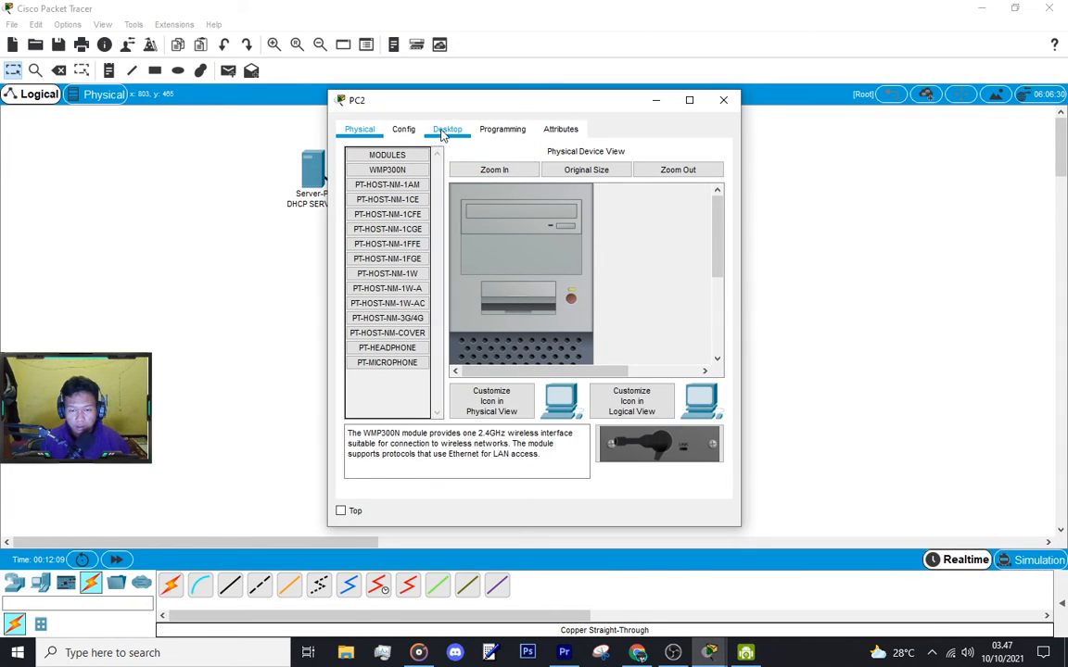
{"action": "left_click", "coordinate": [449, 131]}
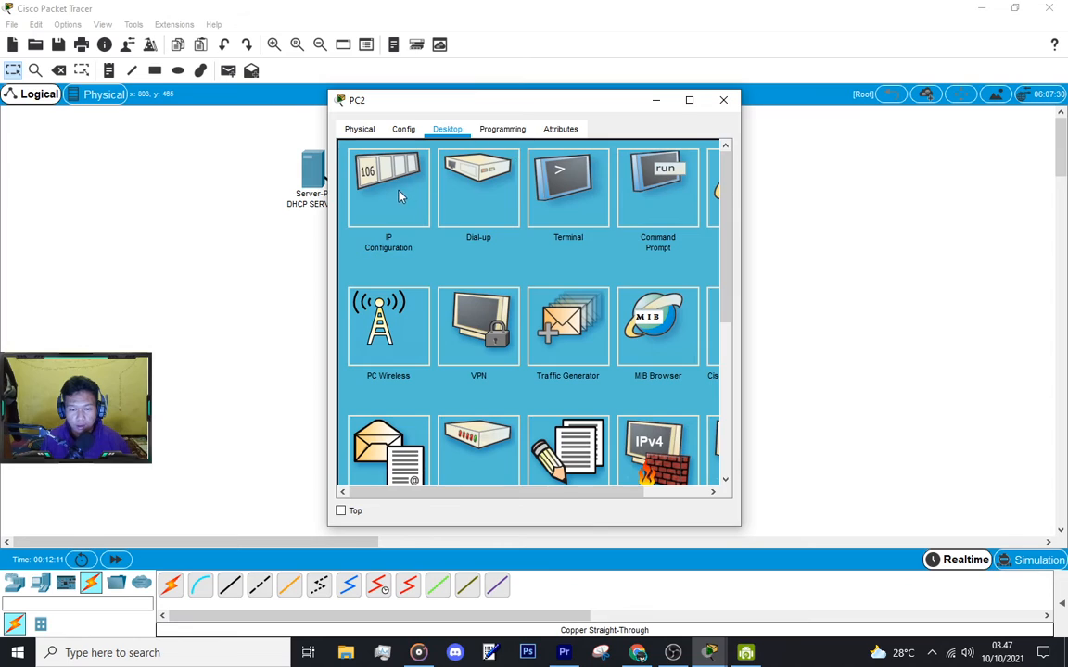
{"action": "left_click", "coordinate": [400, 194]}
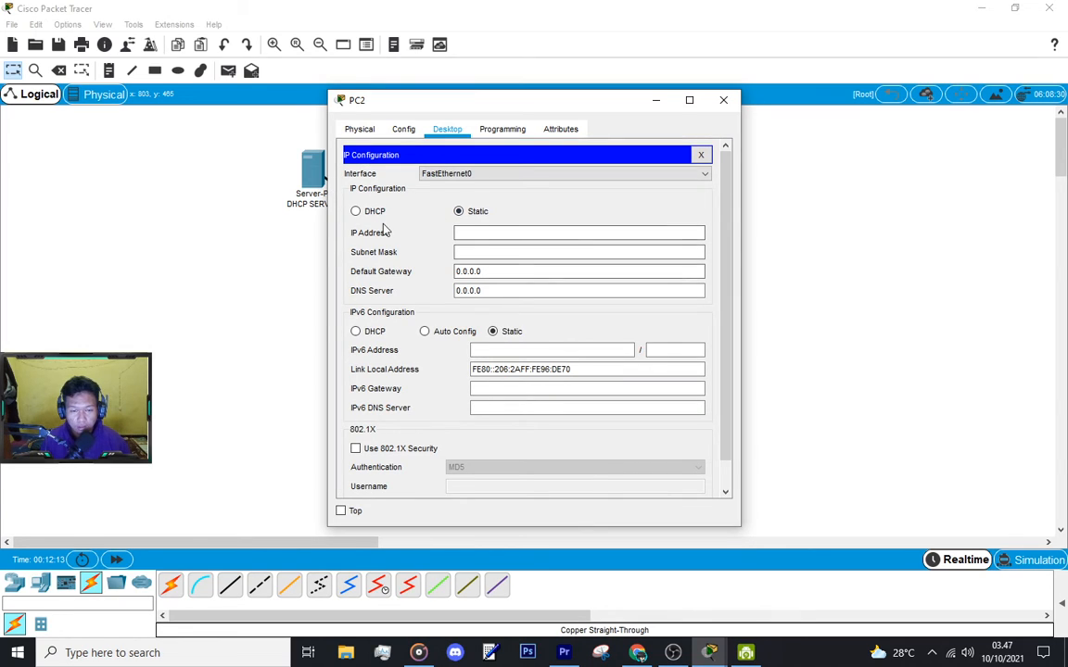
{"action": "left_click", "coordinate": [356, 211]}
{"action": "left_click", "coordinate": [356, 331]}
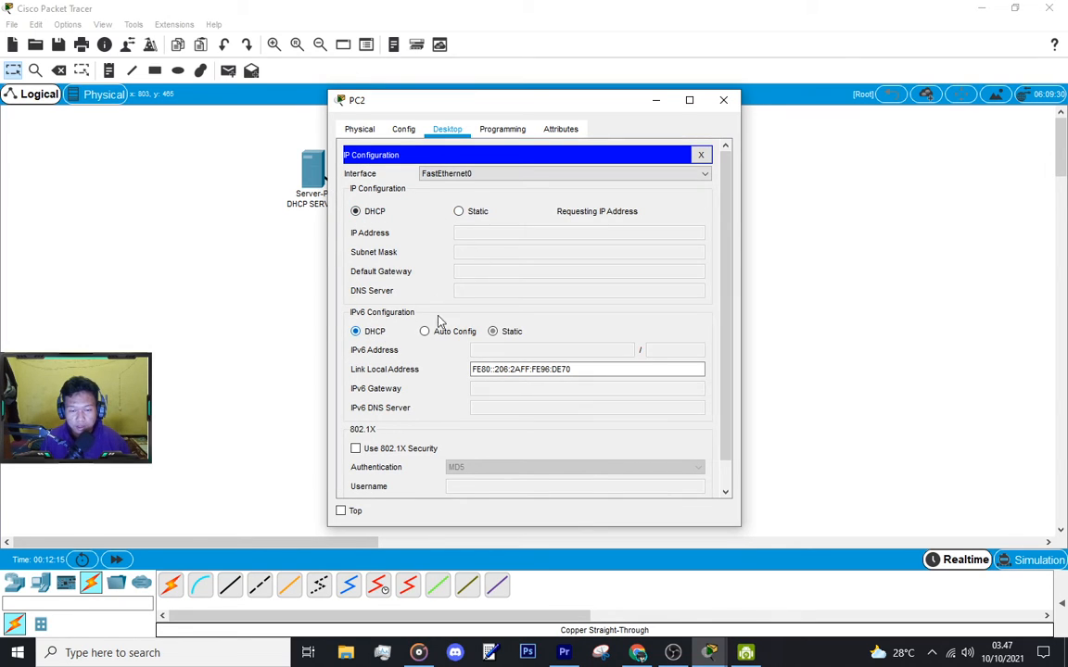
Renew PC2's IPv4 address by switching its configuration to Static and back to DHCP, and move the PC2 window off the servers
{"action": "left_click", "coordinate": [459, 212]}
{"action": "left_click", "coordinate": [369, 211]}
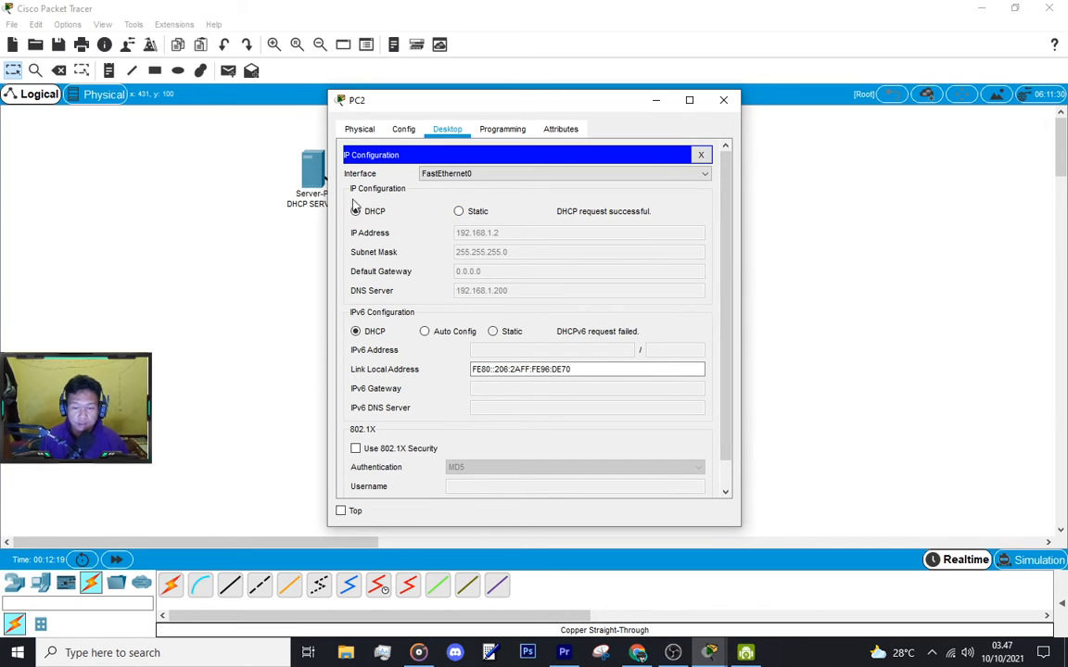
{"action": "left_click_drag", "start_coordinate": [545, 105], "coordinate": [720, 131]}
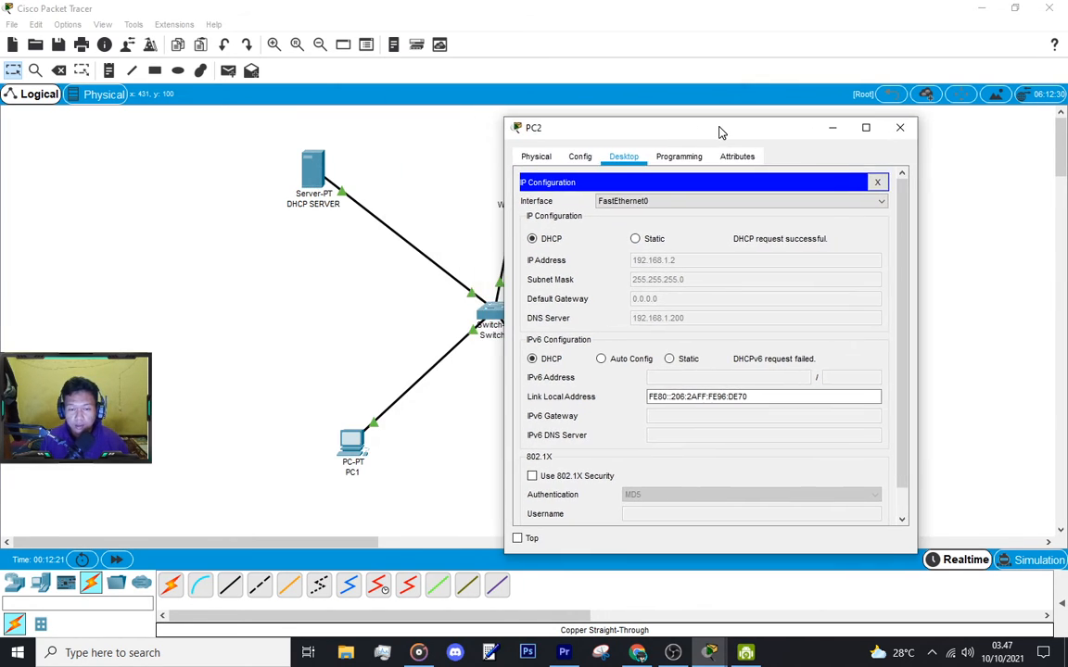
Review the DHCP pool settings in the DHCP SERVER's DHCP service and close the server window
{"action": "left_click", "coordinate": [310, 171]}
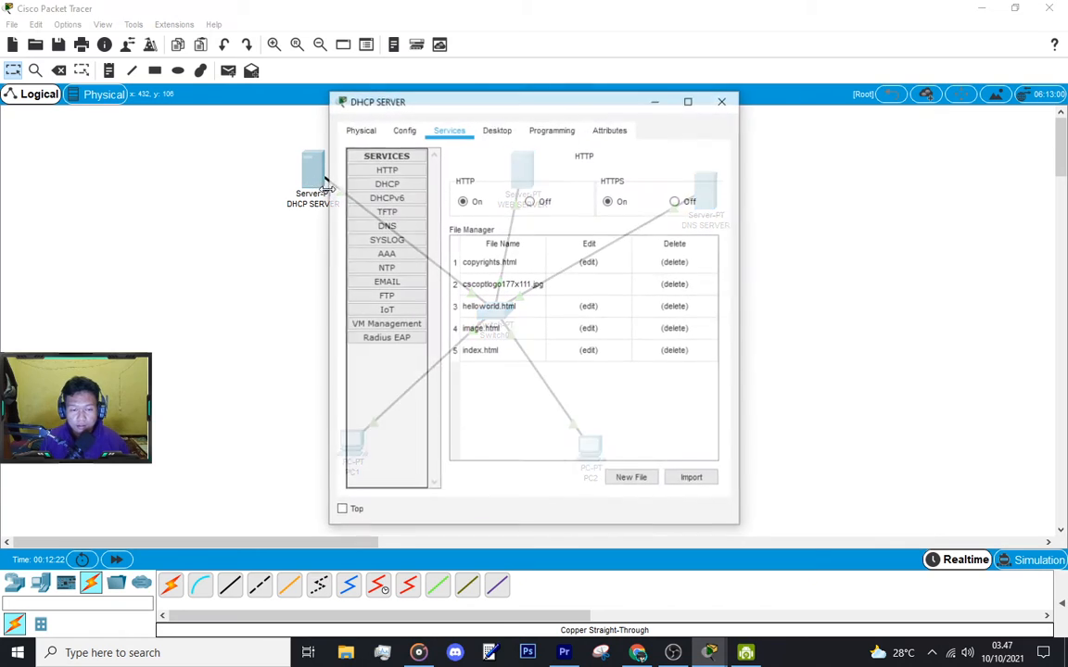
{"action": "left_click", "coordinate": [506, 135]}
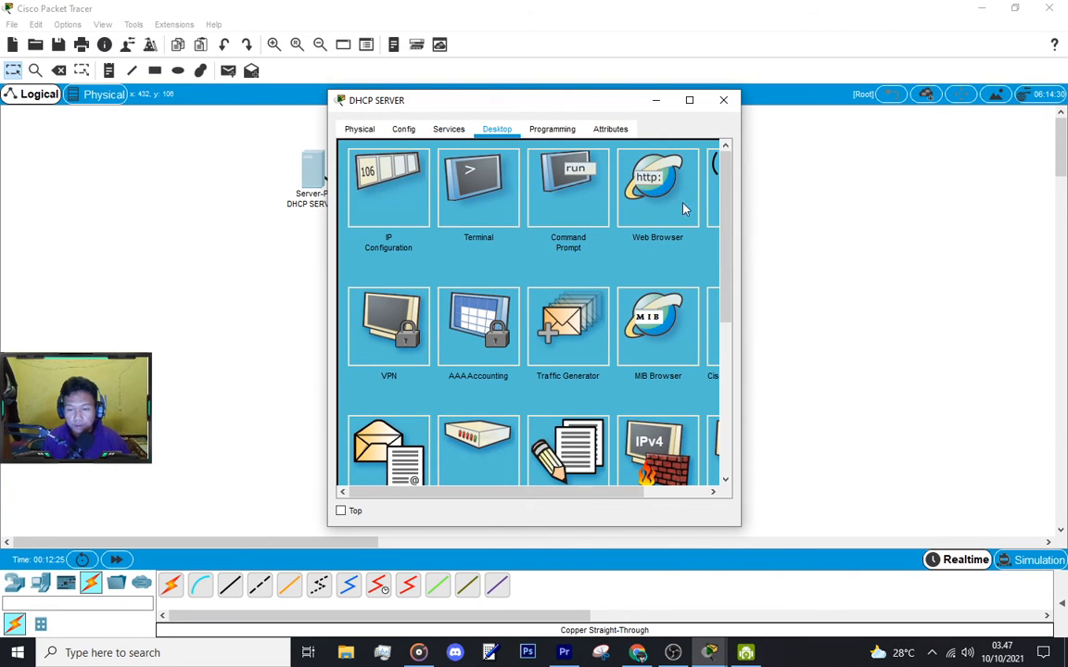
{"action": "left_click", "coordinate": [450, 130]}
{"action": "left_click", "coordinate": [388, 185]}
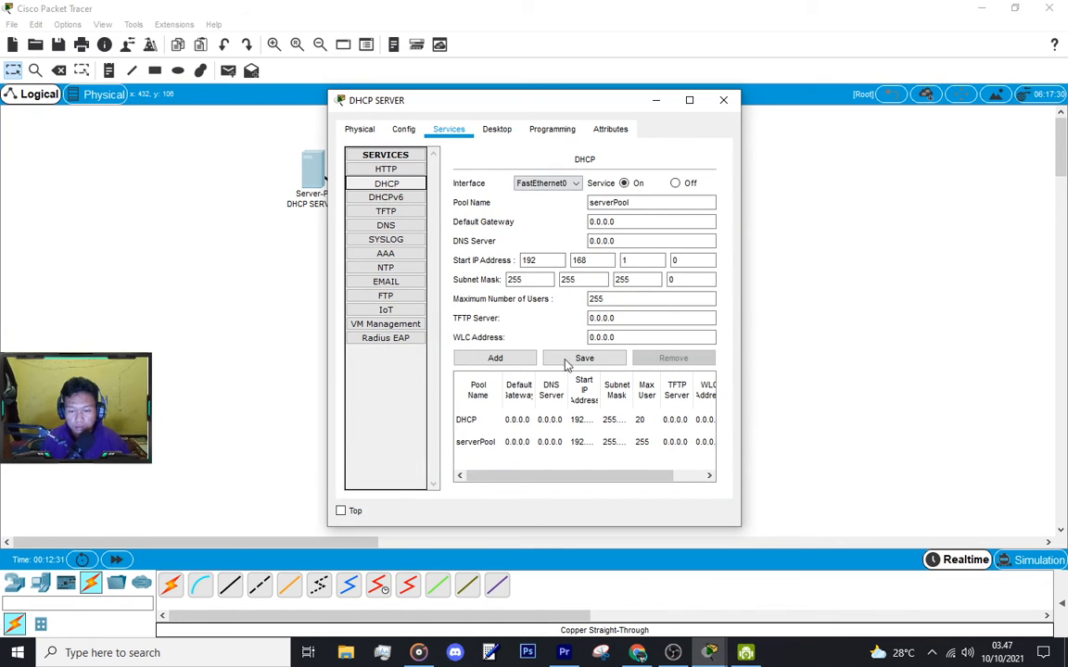
{"action": "left_click", "coordinate": [640, 420]}
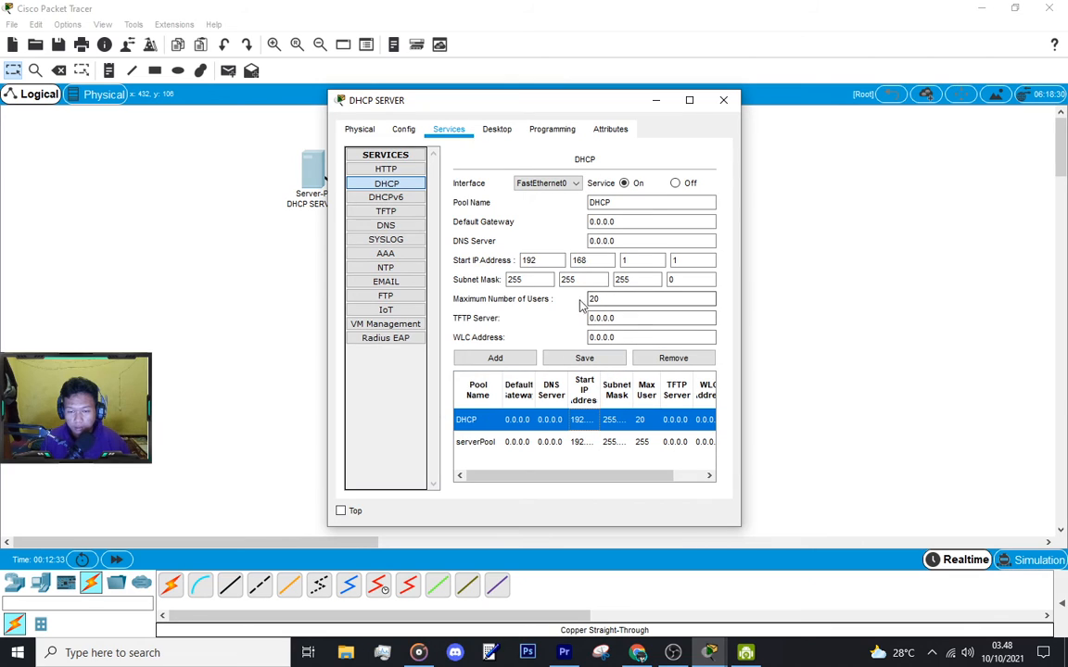
{"action": "left_click", "coordinate": [718, 106]}
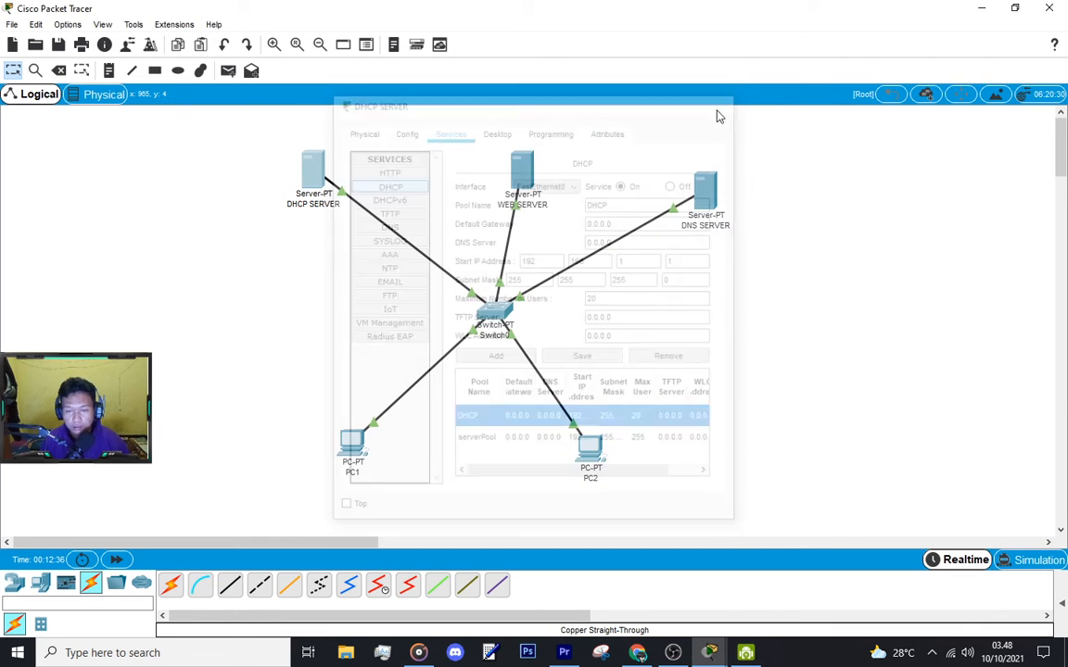
Check the IP configuration PC2 obtained from DHCP, and close the configuration and the PC2 window
{"action": "left_click", "coordinate": [589, 448]}
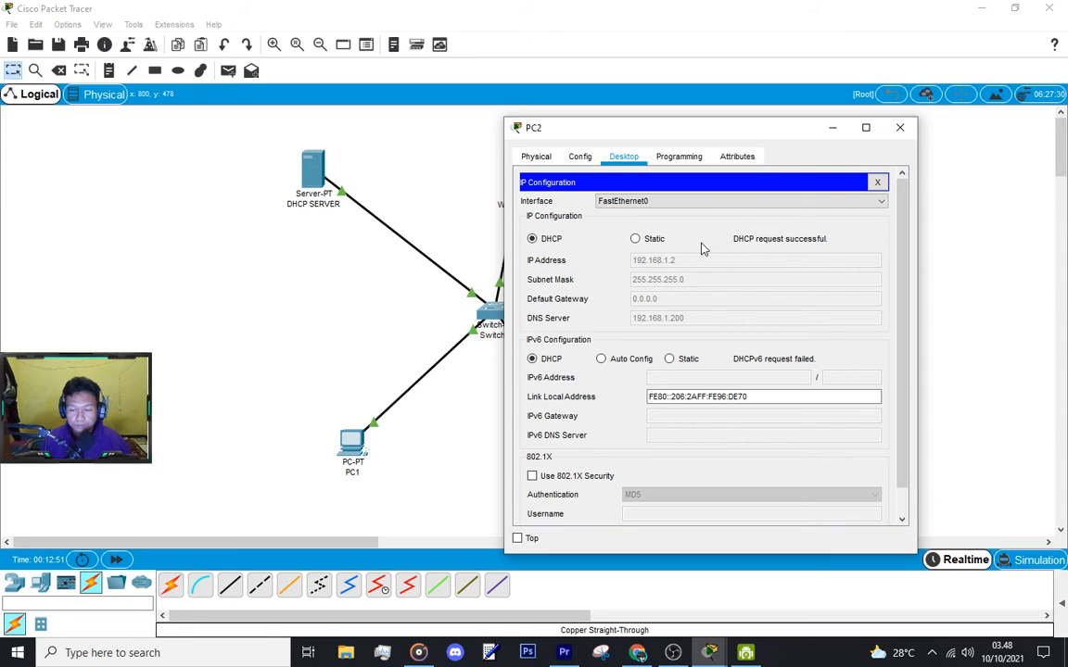
{"action": "left_click", "coordinate": [878, 184]}
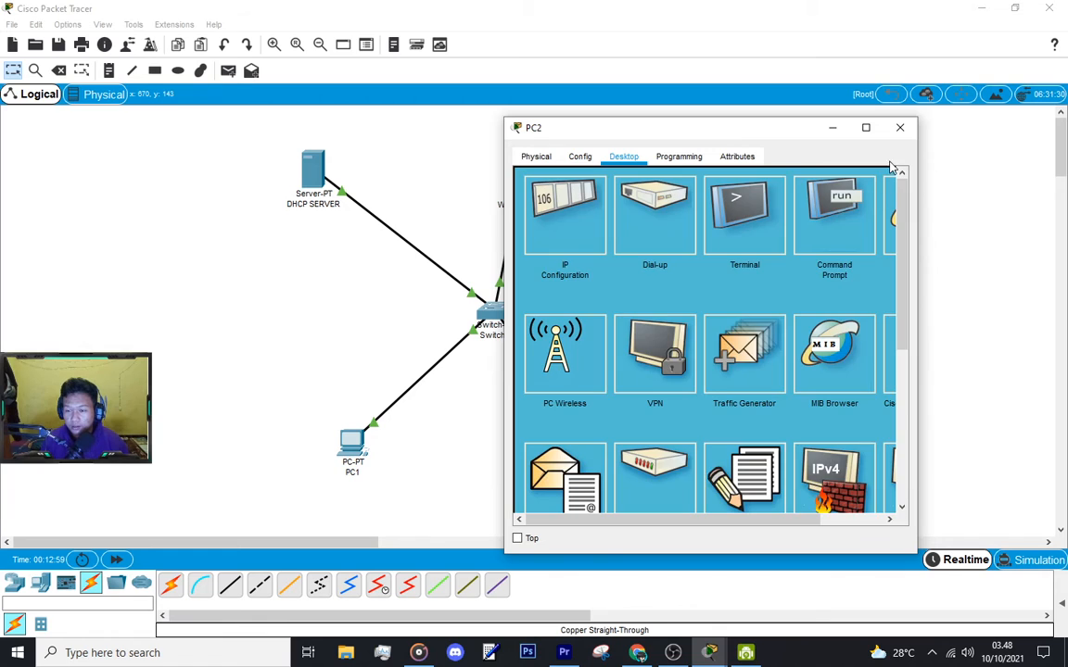
{"action": "left_click", "coordinate": [899, 127]}
Ping 192.168.1.100 from PC2's Command Prompt
{"action": "left_click", "coordinate": [594, 453]}
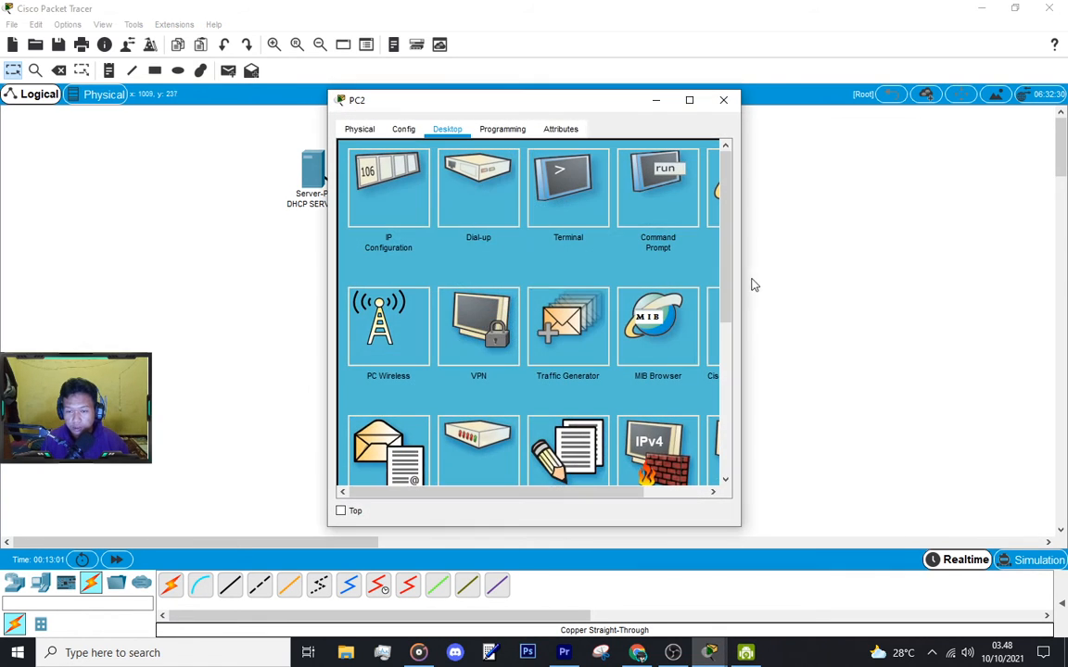
{"action": "left_click", "coordinate": [664, 220]}
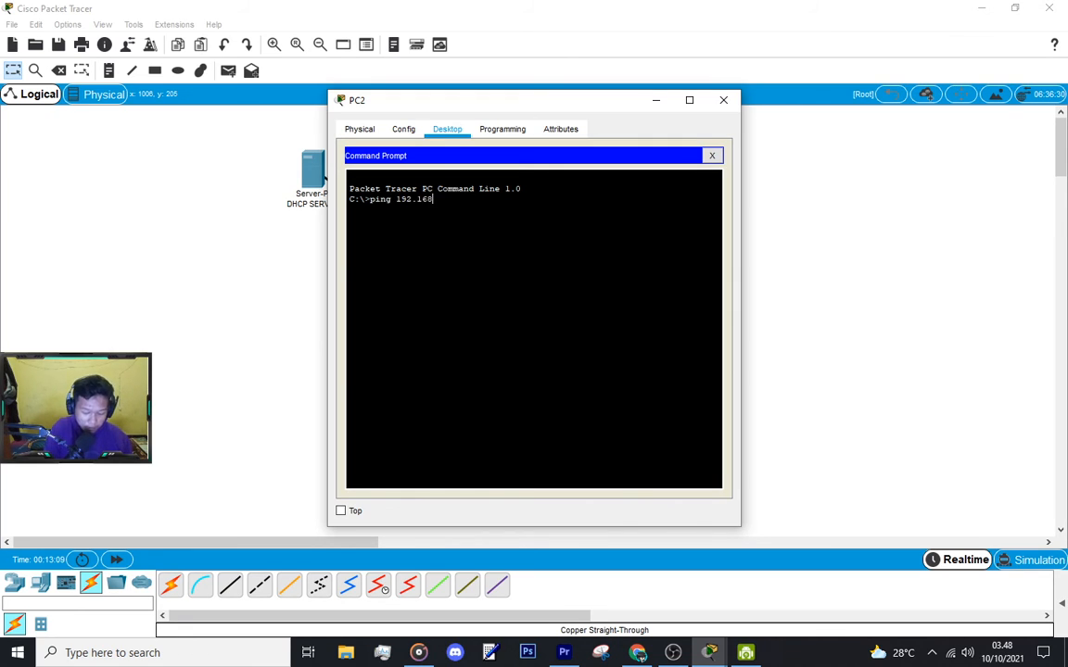
{"action": "type", "text": "ping 192.168.1.100"}
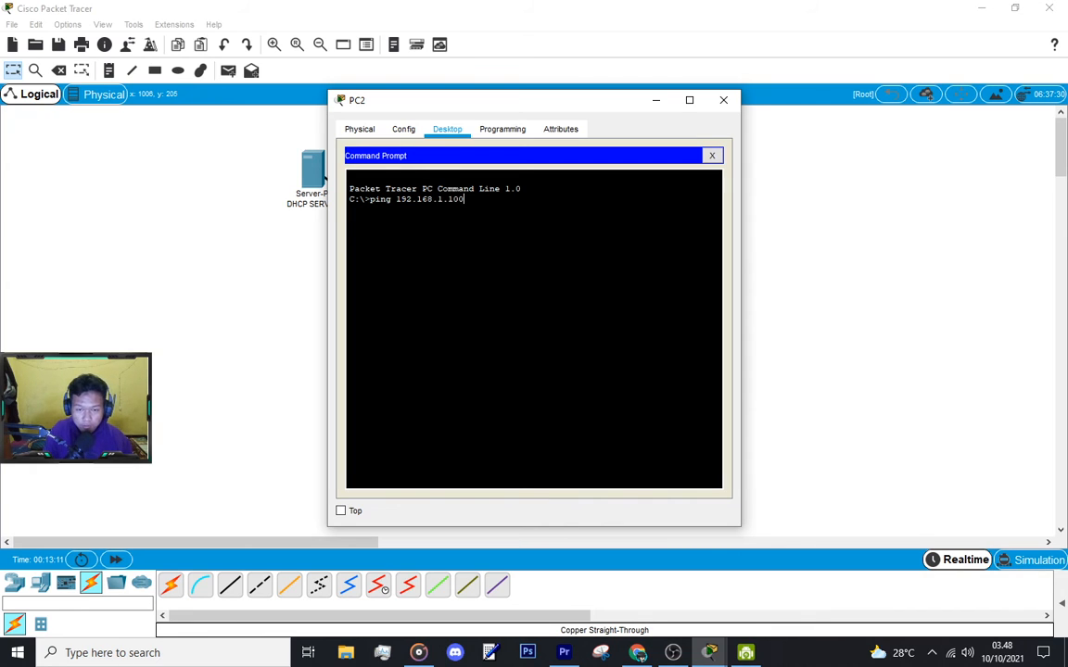
{"action": "key", "text": "Return"}
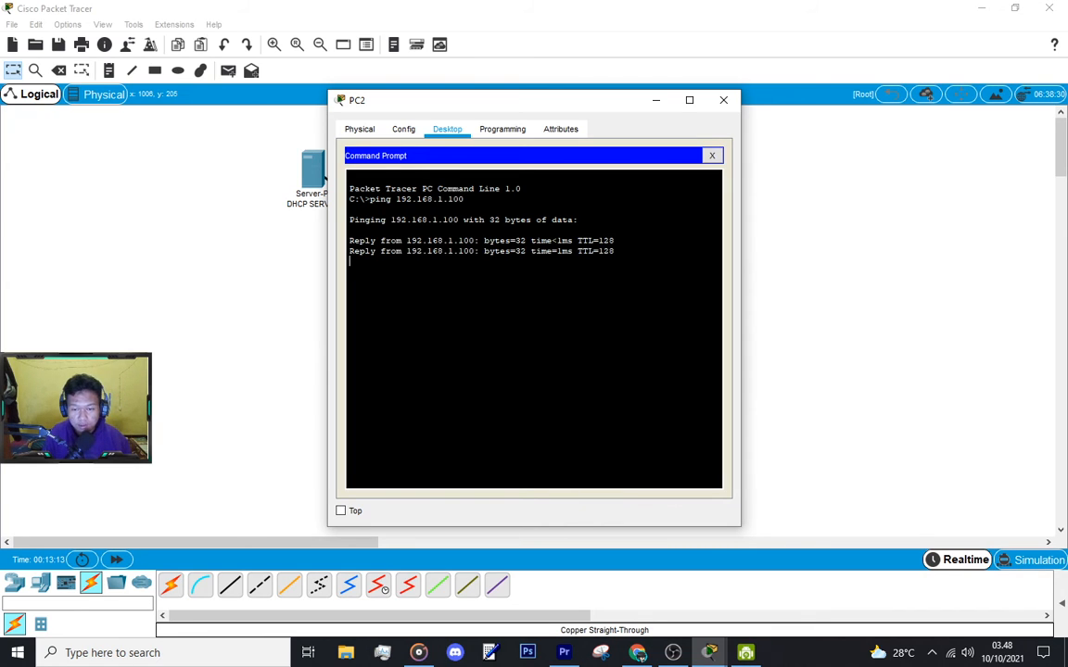
Ping 192.168.1.150 and 192.168.1.200 from PC2, and put away its Command Prompt and window
{"action": "left_click_drag", "start_coordinate": [596, 113], "coordinate": [899, 180]}
{"action": "key", "text": "Up"}
{"action": "key", "text": "BackSpace"}
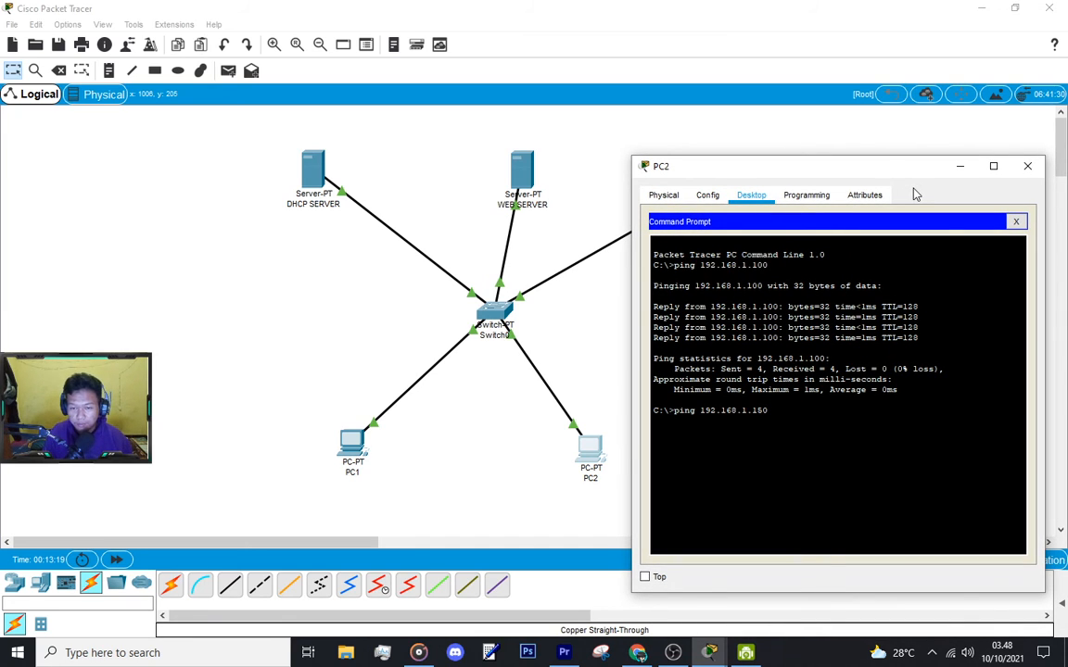
{"action": "key", "text": "Return"}
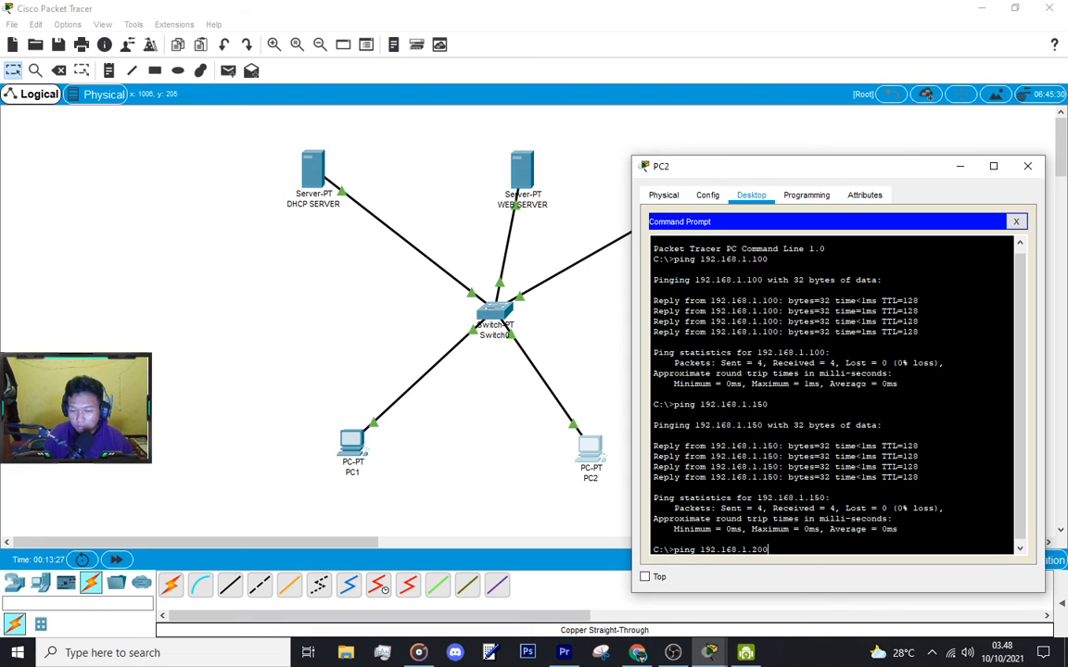
{"action": "key", "text": "Return"}
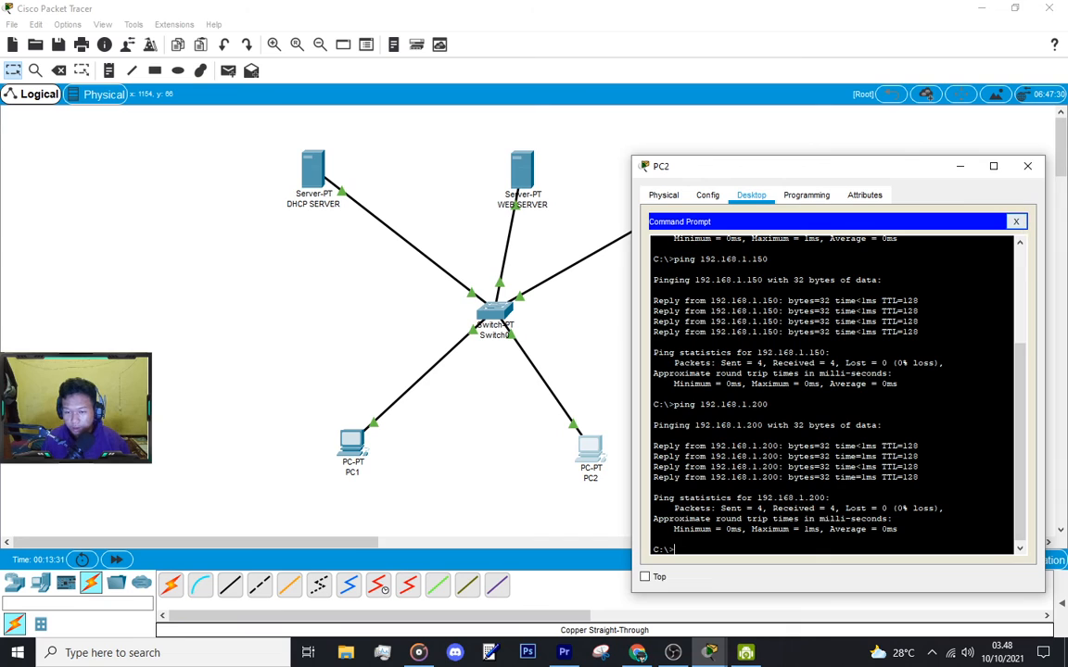
{"action": "left_click", "coordinate": [1016, 221]}
{"action": "left_click", "coordinate": [1027, 166]}
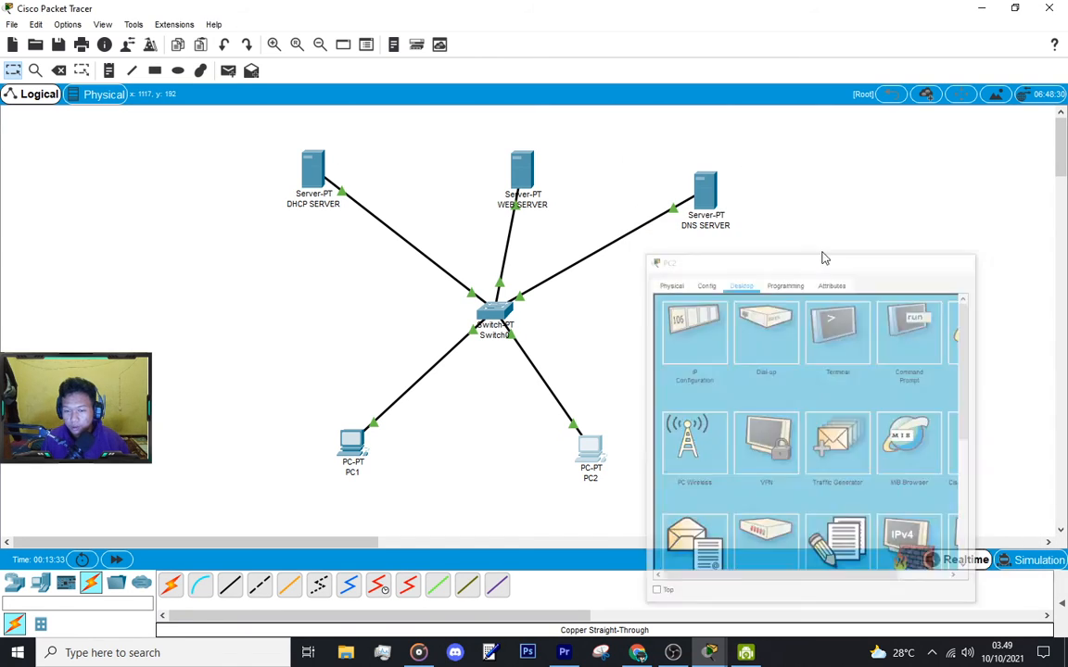
Bring the PC2 window back and open its Web Browser
{"action": "mouse_move", "coordinate": [709, 652]}
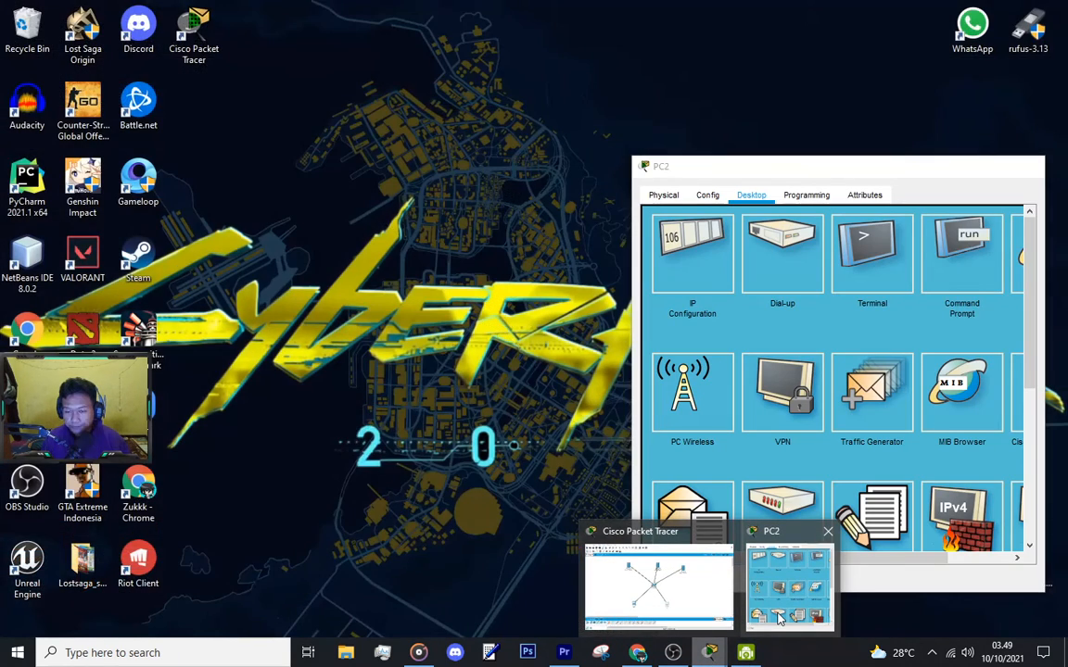
{"action": "left_click", "coordinate": [788, 582]}
{"action": "left_click_drag", "start_coordinate": [846, 557], "coordinate": [913, 557]}
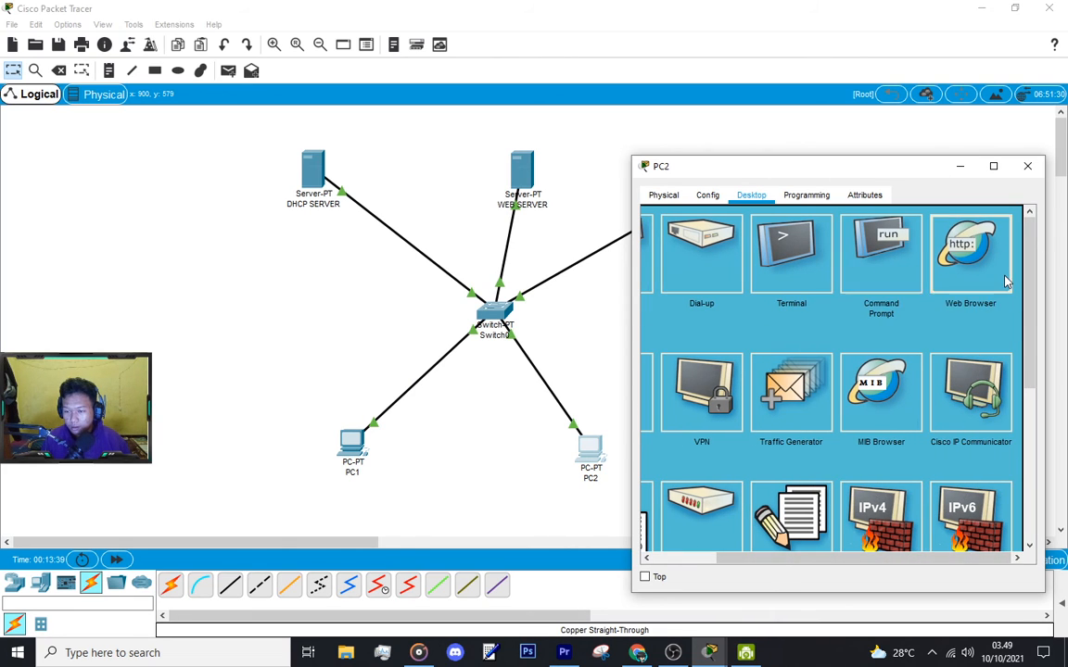
{"action": "left_click", "coordinate": [970, 246]}
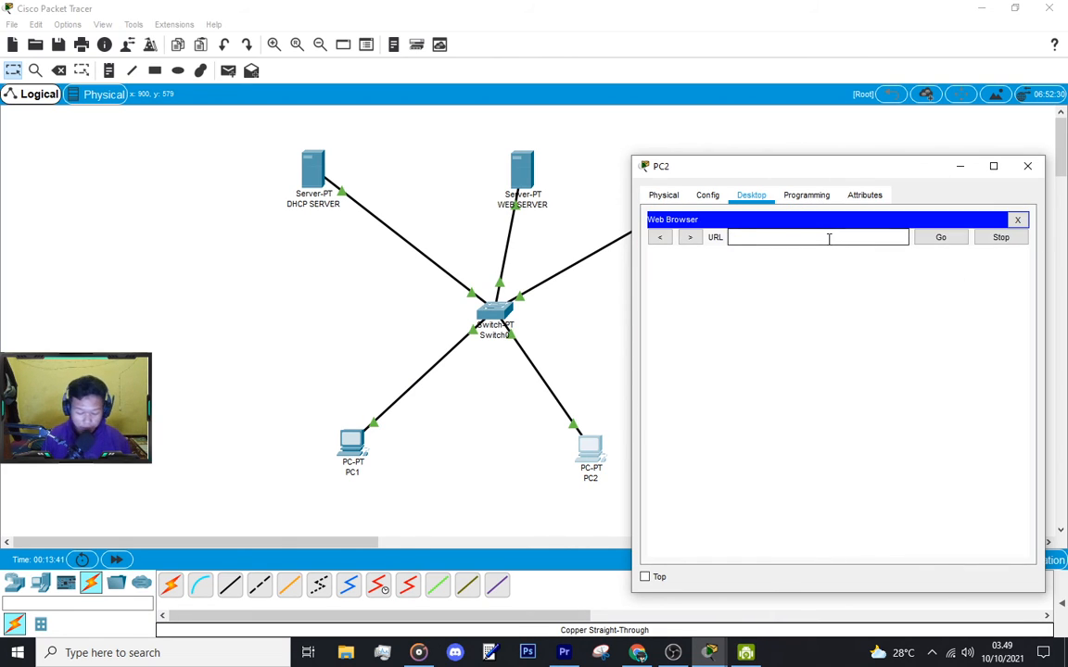
Try to load ww.tugassaya.com in PC2's web browser
{"action": "type", "text": "ww.tugassaya .com"}
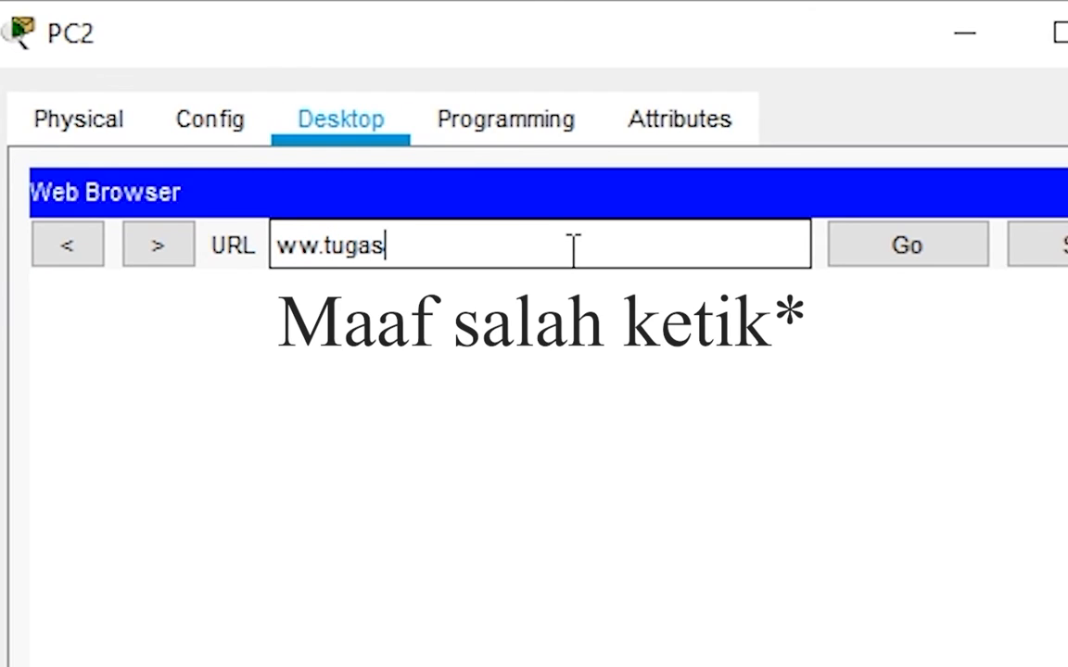
{"action": "key", "text": "Return"}
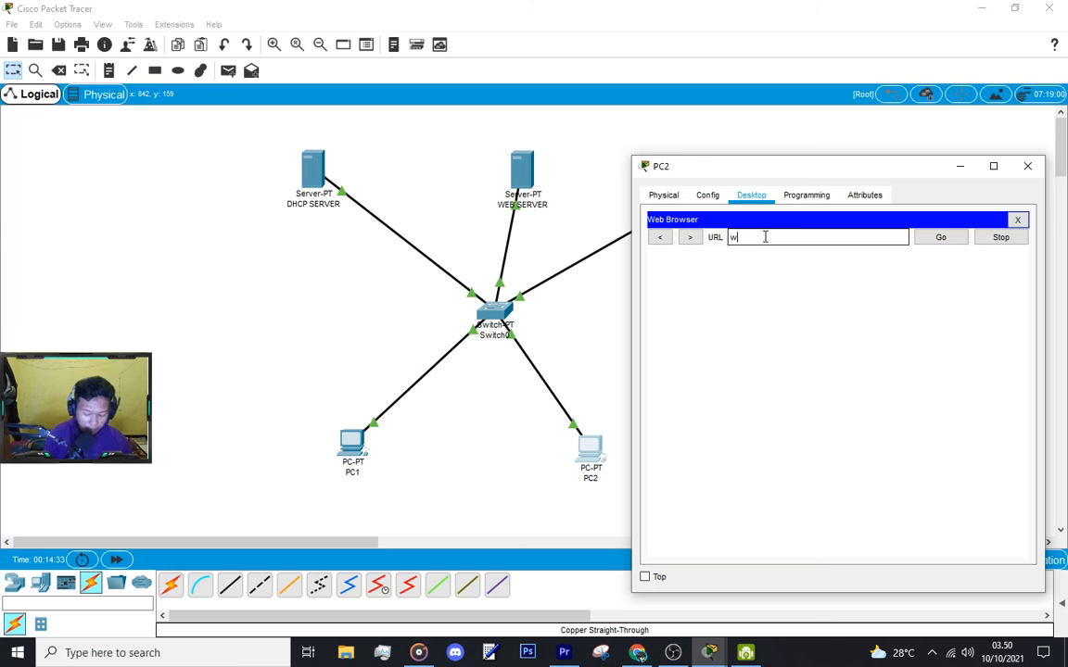
{"action": "type", "text": "ugass"}
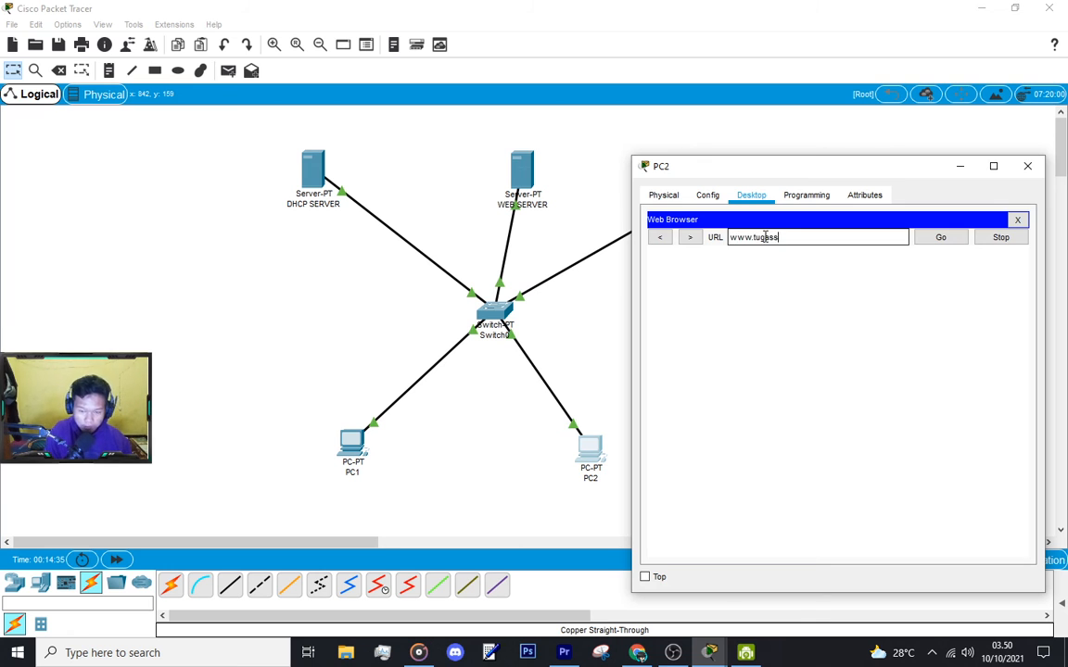
{"action": "type", "text": "aya"}
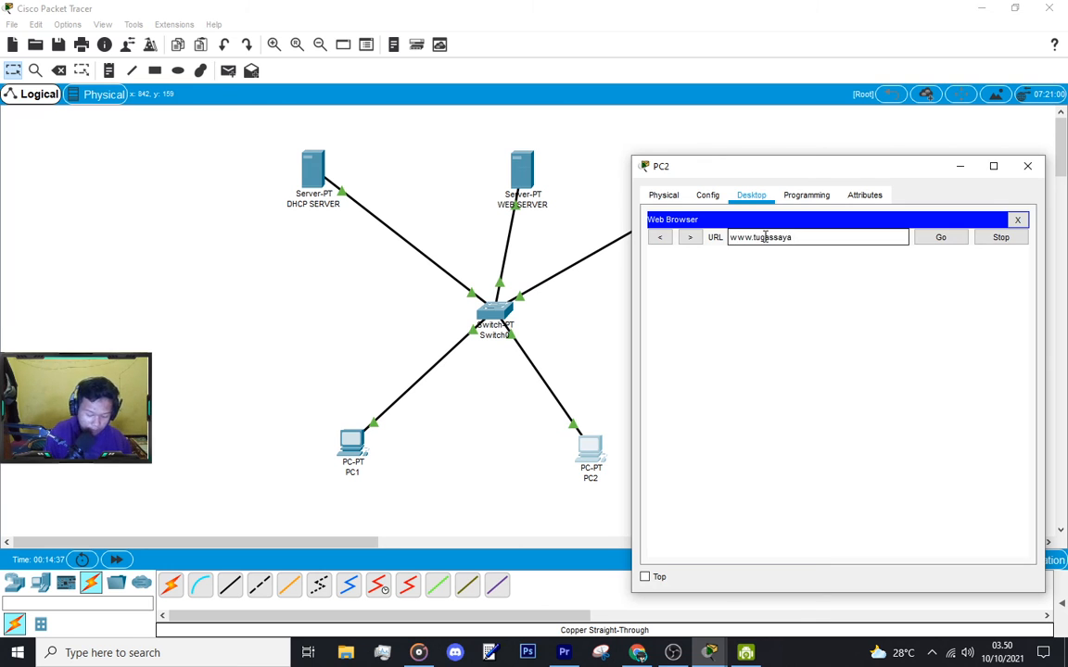
{"action": "type", "text": ".com"}
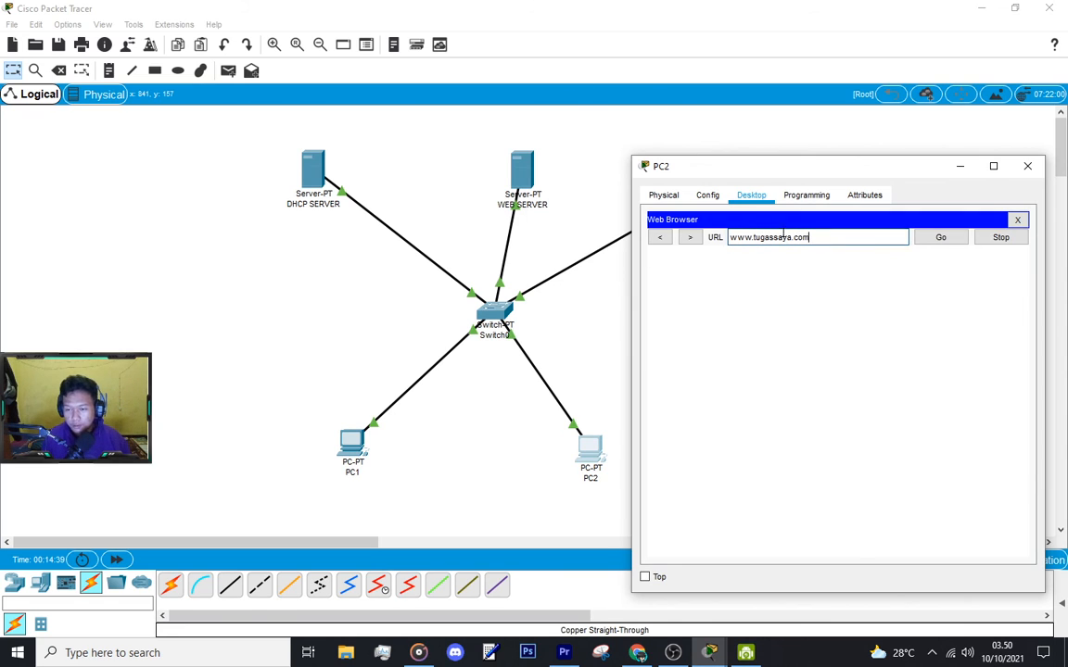
{"action": "key", "text": "Return"}
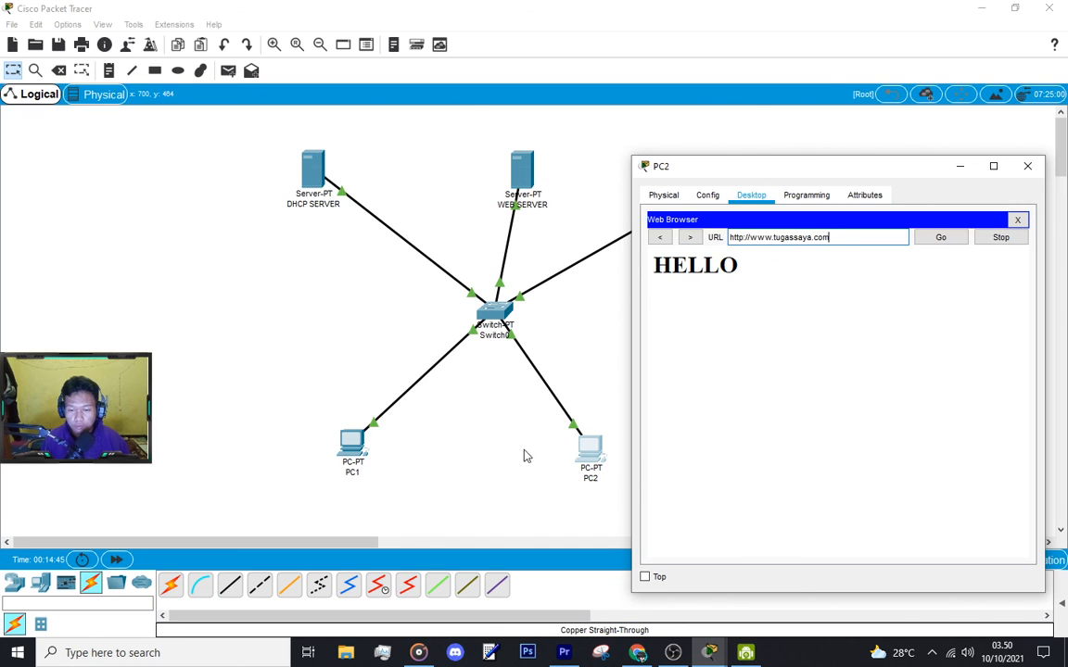
{"action": "left_click", "coordinate": [1017, 220]}
{"action": "left_click", "coordinate": [1027, 168]}
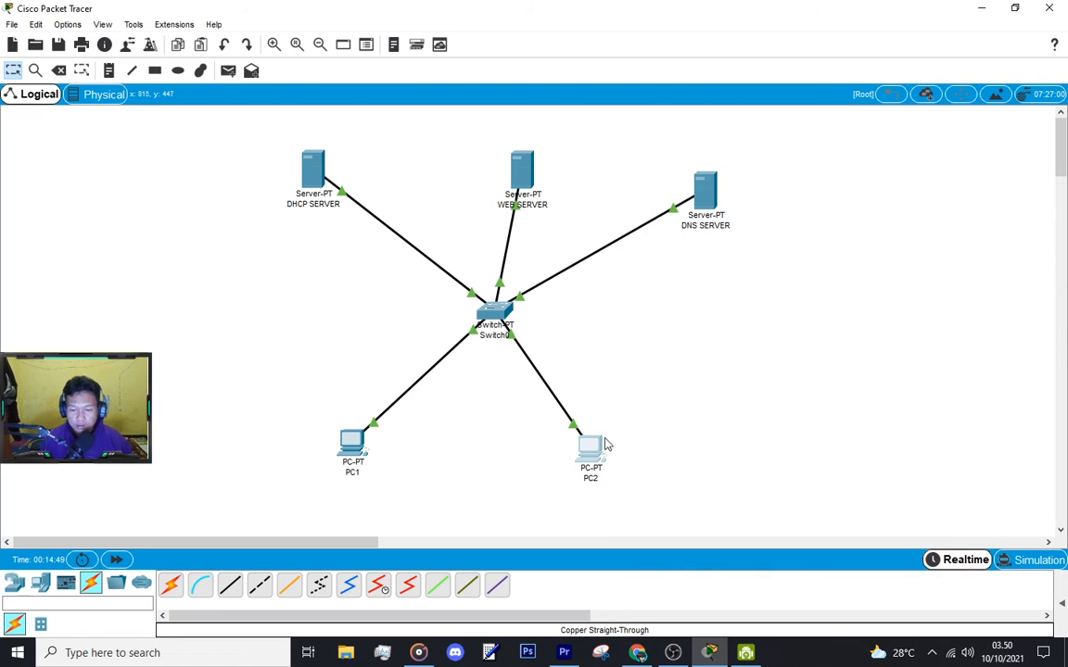
Reposition PC2 in the topology slightly lower and closer to PC1, beneath Switch0
{"action": "left_click_drag", "start_coordinate": [589, 438], "coordinate": [569, 461]}
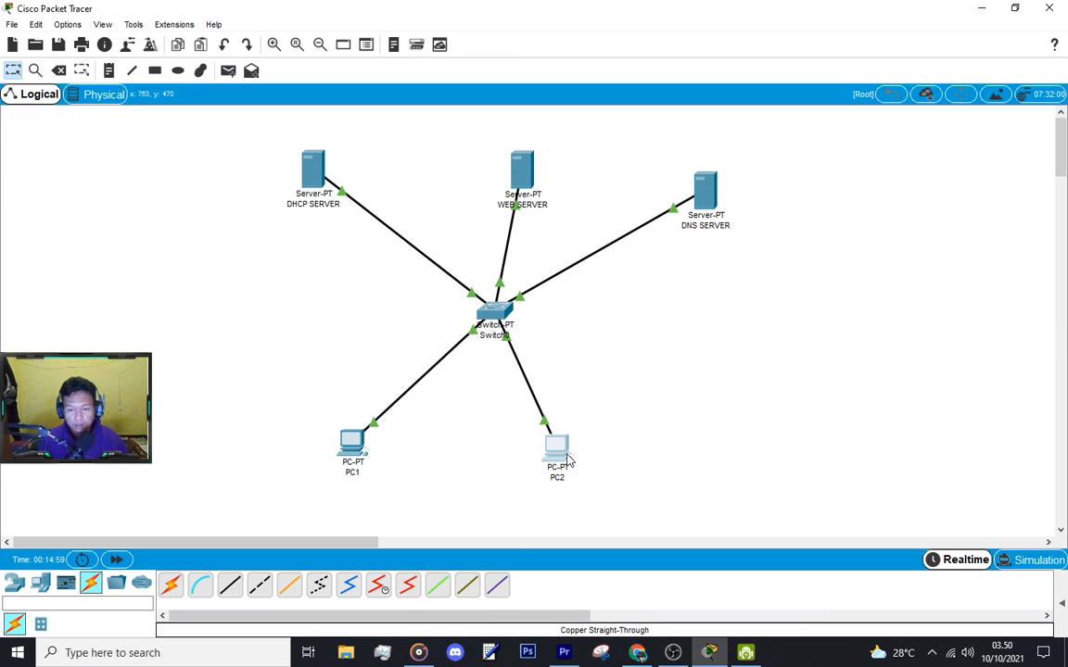
{"action": "mouse_move", "coordinate": [569, 460]}
{"action": "left_mouse_down"}
{"action": "mouse_move", "coordinate": [559, 466]}
{"action": "mouse_move", "coordinate": [571, 474]}
{"action": "left_mouse_up"}
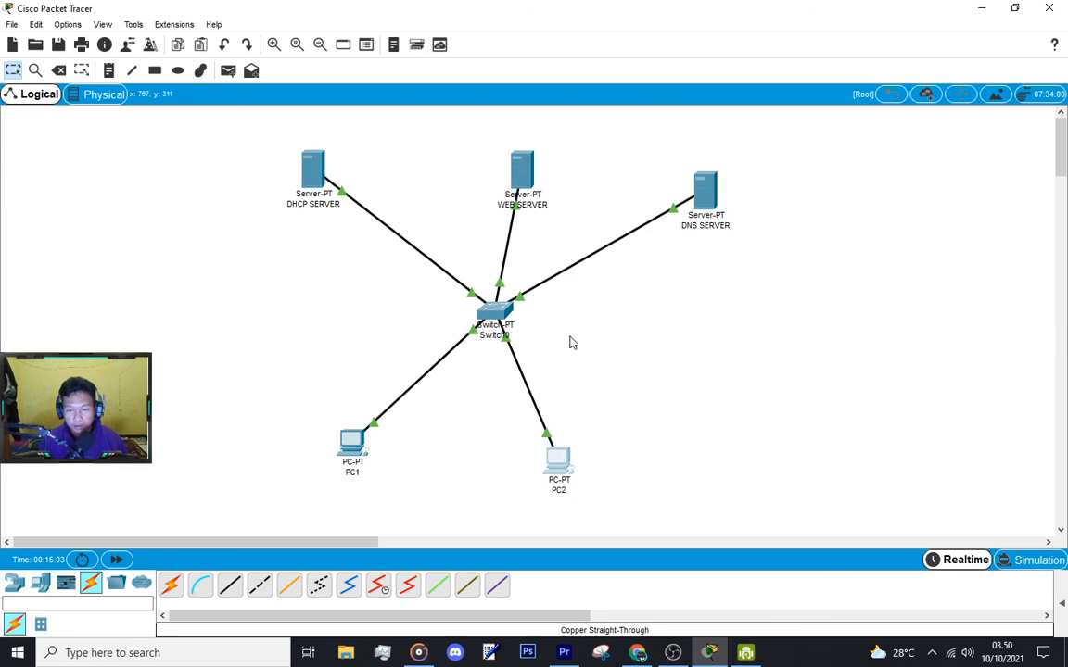